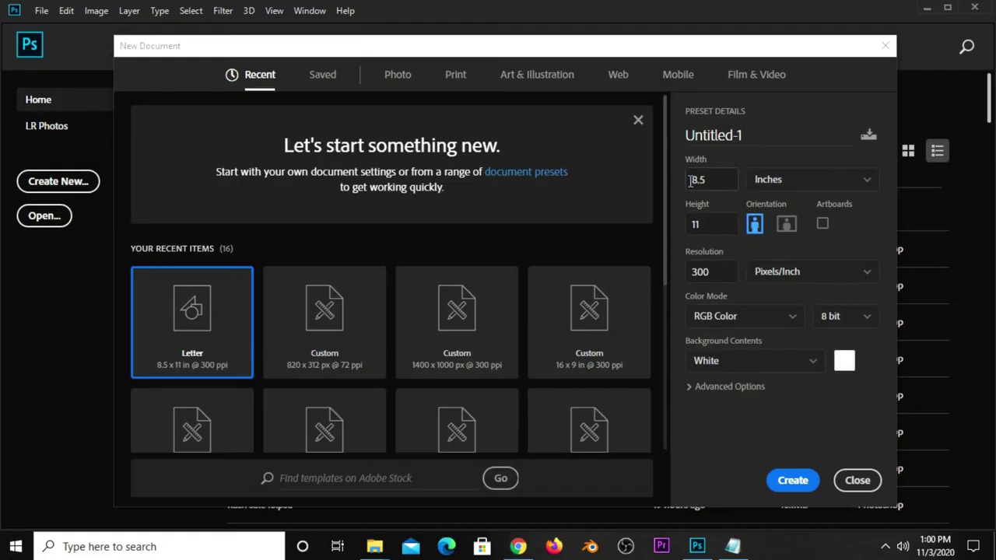
# - Create a new 8.5 × 11 inch document at 300 pixels/inch
pyautogui.doubleClick(690, 180)
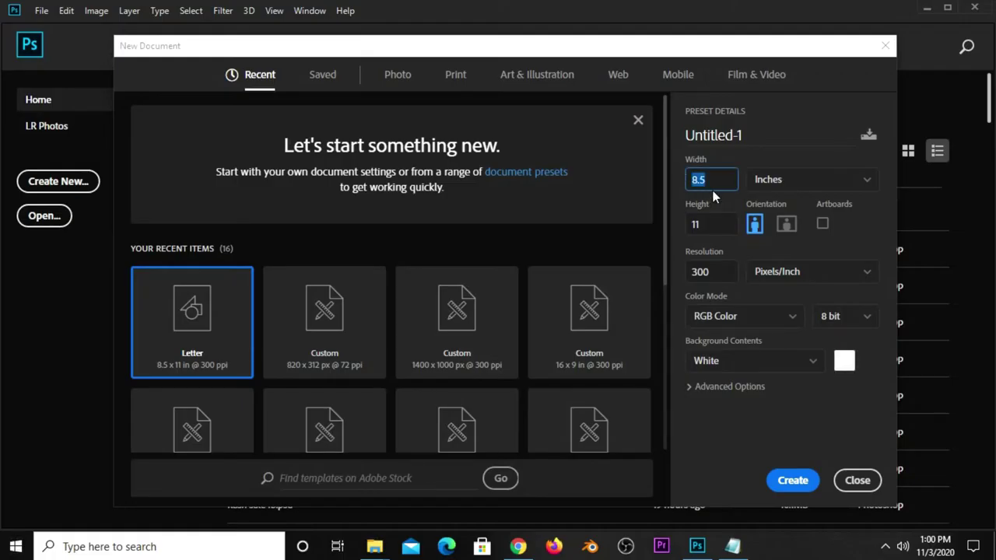
pyautogui.doubleClick(712, 226)
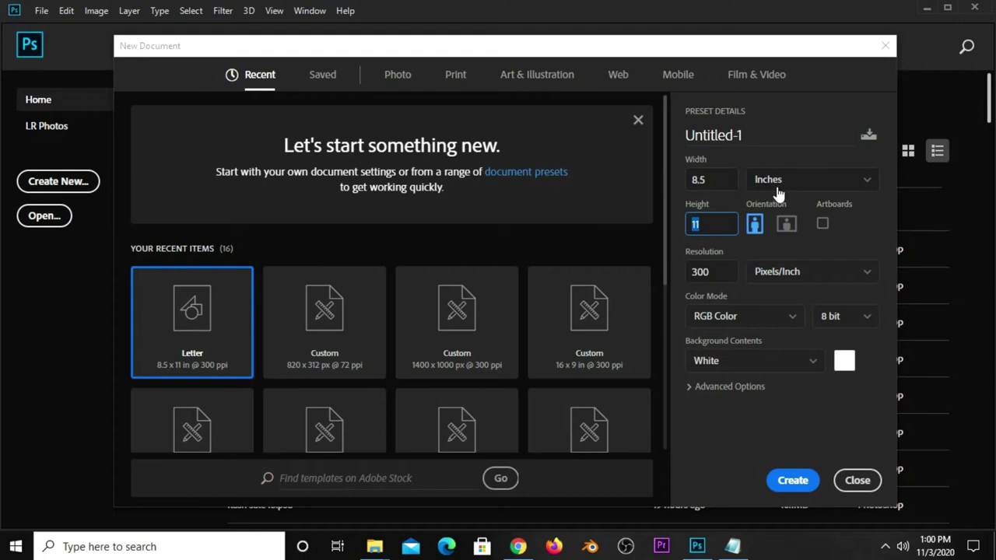
pyautogui.doubleClick(732, 273)
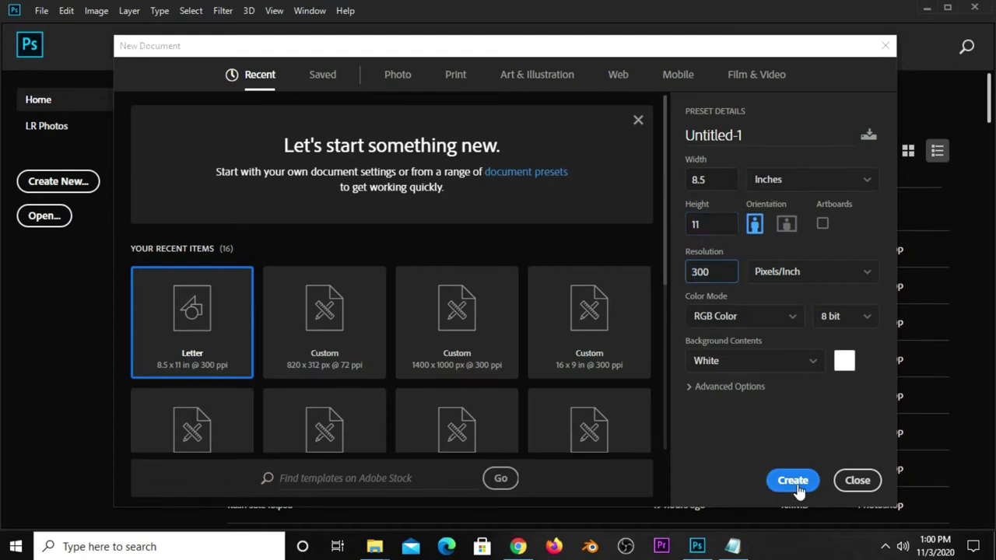
pyautogui.click(794, 488)
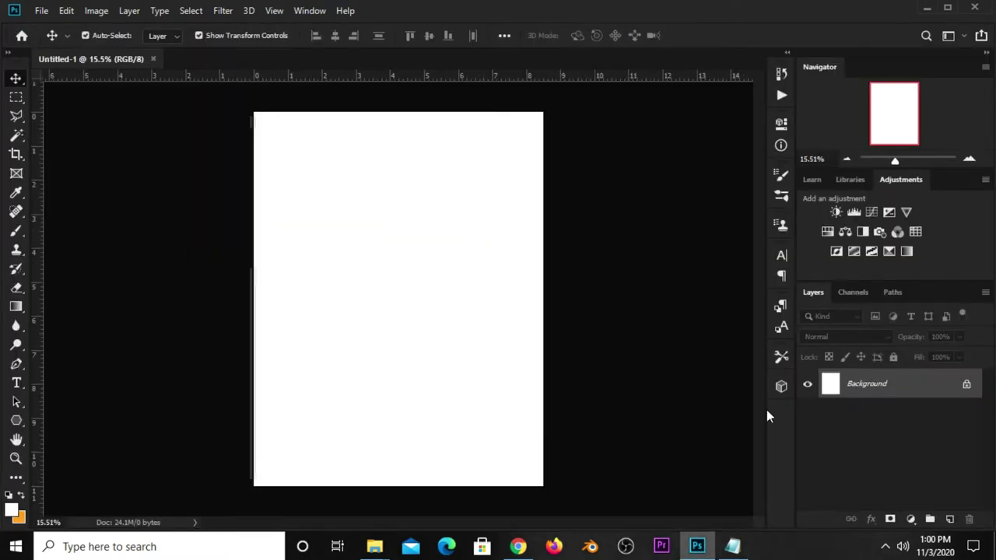
# - Add a Solid Color fill layer using hex 4ea2c2 copied from the Notepad notes
pyautogui.click(912, 519)
pyautogui.click(908, 262)
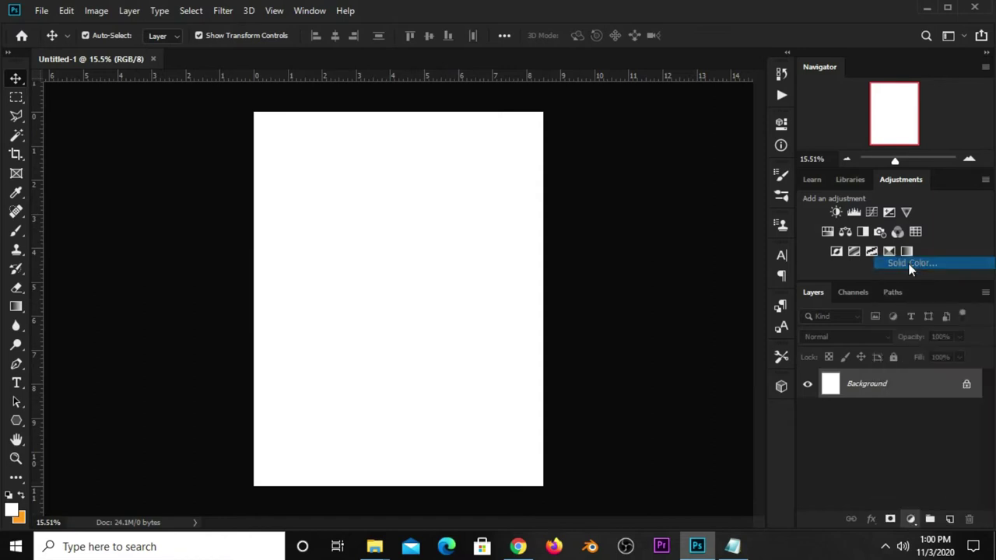
pyautogui.click(732, 546)
pyautogui.rightClick(526, 219)
pyautogui.click(554, 265)
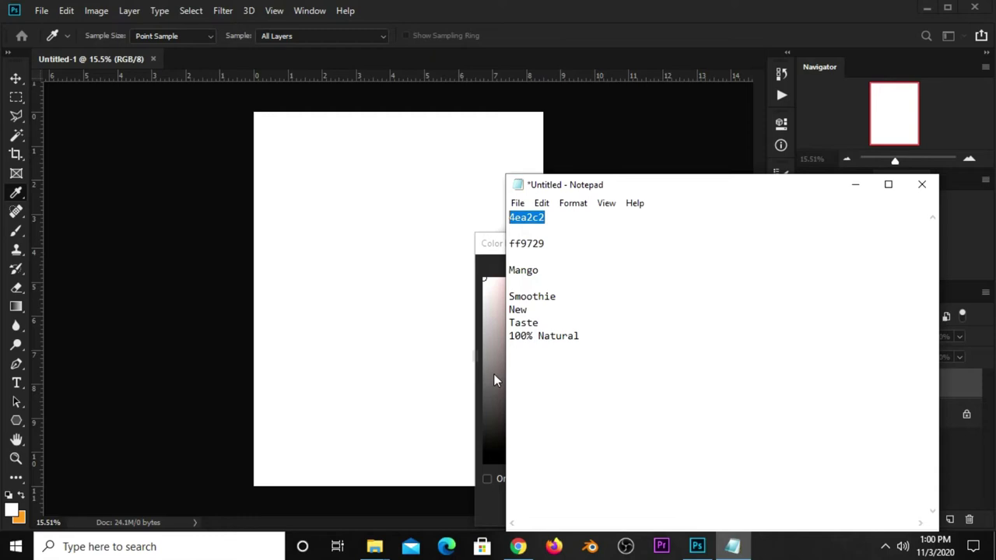
pyautogui.click(493, 381)
pyautogui.rightClick(731, 509)
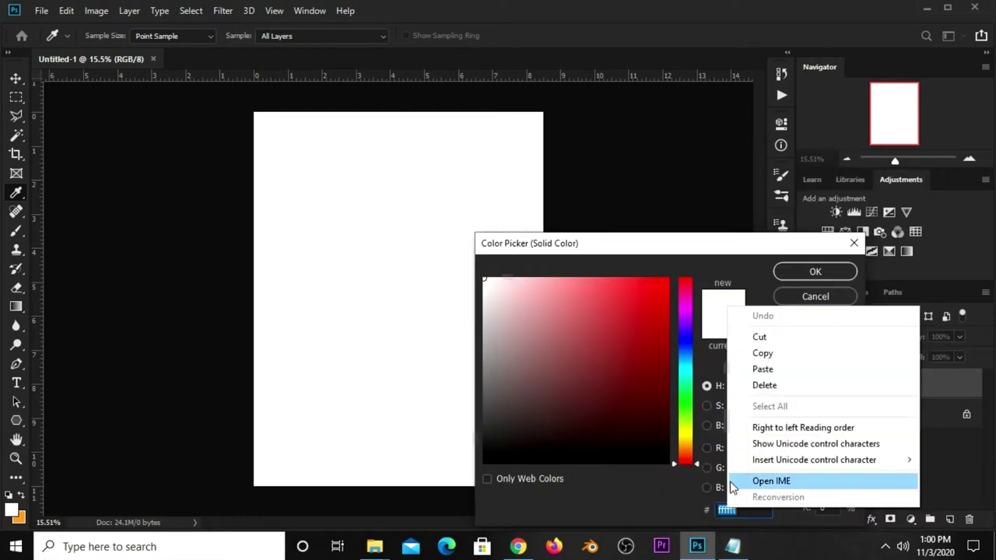
pyautogui.click(747, 370)
pyautogui.moveTo(752, 510); pyautogui.dragTo(689, 512)
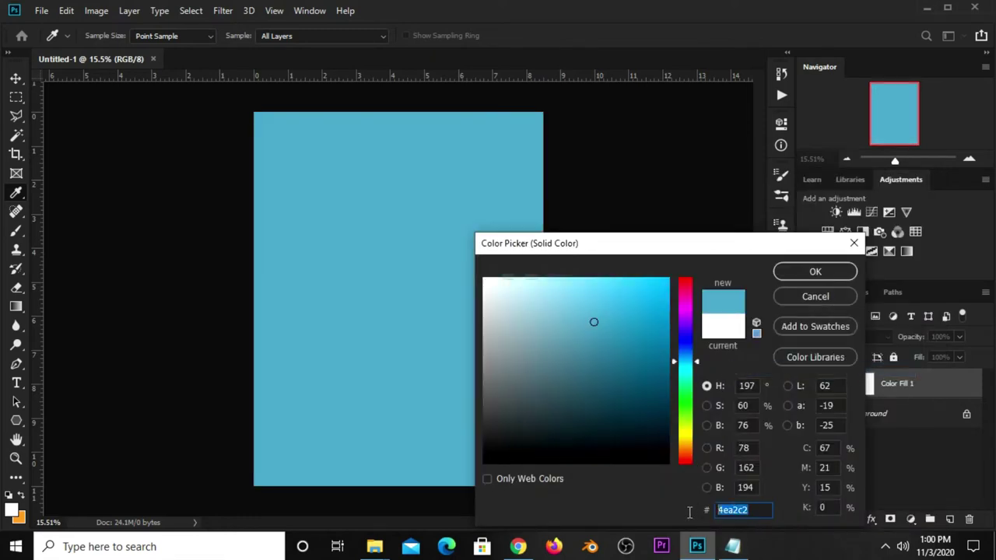
pyautogui.click(786, 272)
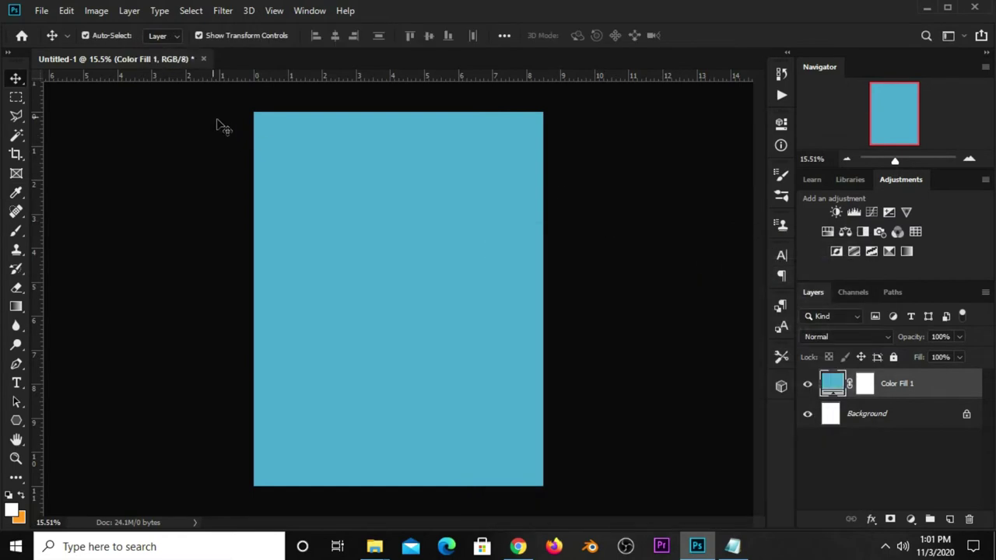
# - Copy the wooden plank from m. smothies resources.psd and paste it into the poster
pyautogui.click(36, 13)
pyautogui.moveTo(69, 98)
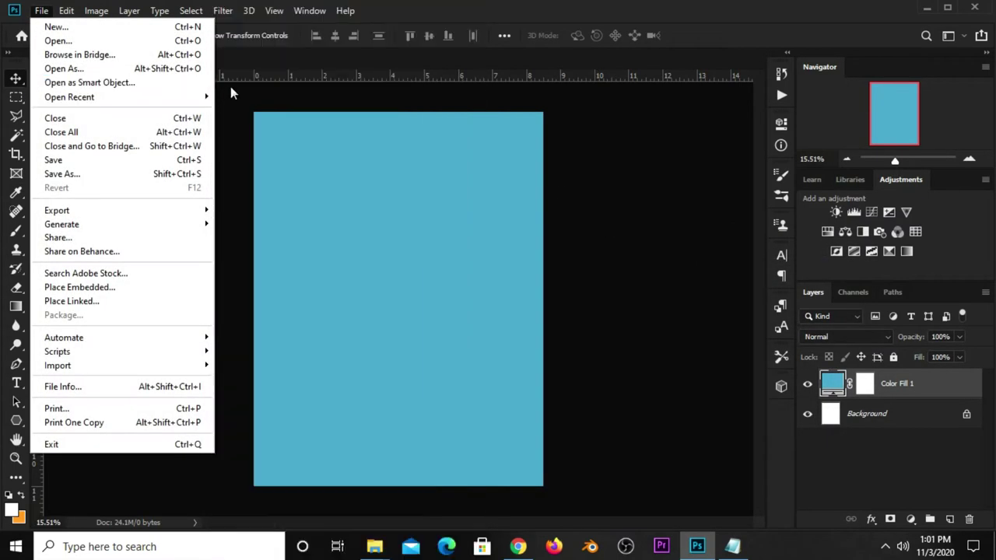
pyautogui.click(277, 39)
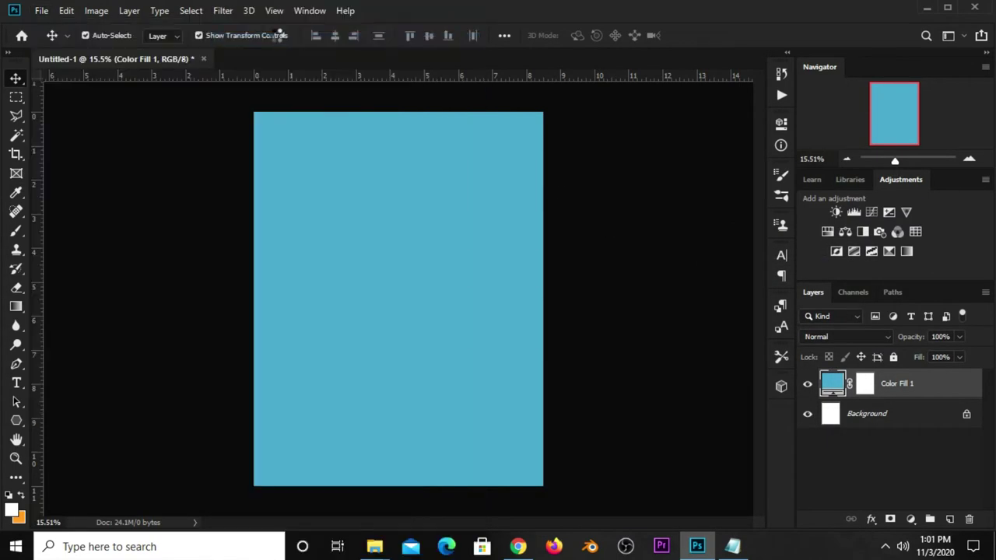
pyautogui.click(331, 295)
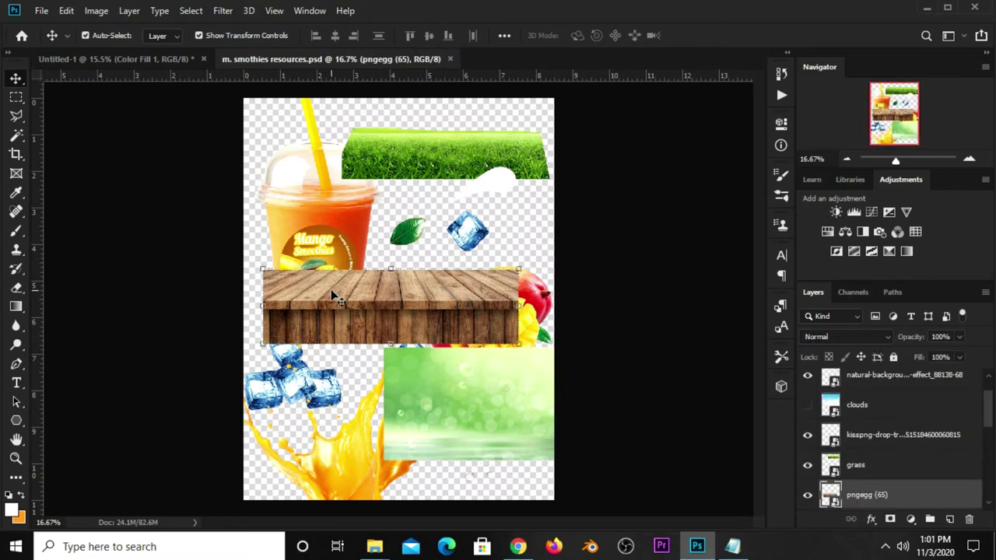
pyautogui.hotkey('ctrl', 'c')
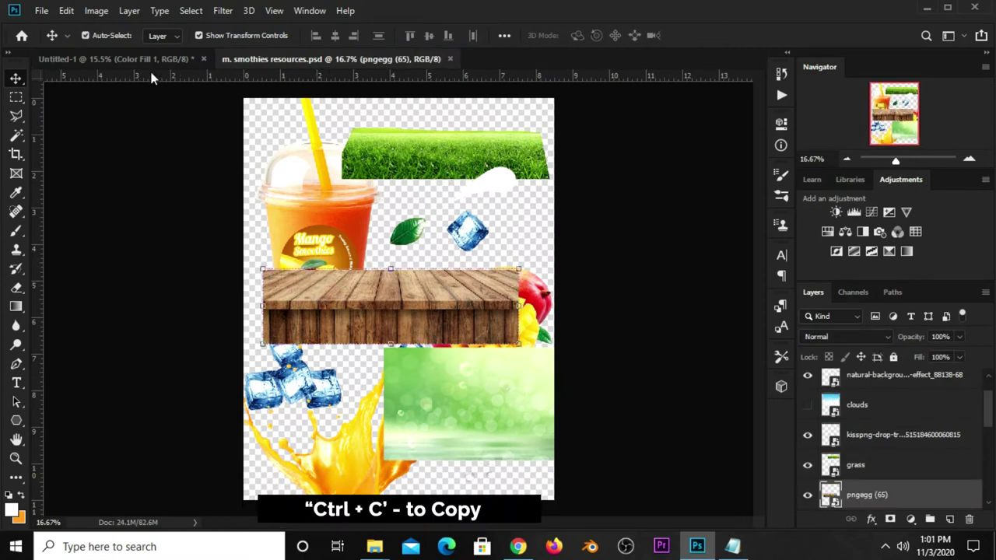
pyautogui.click(154, 62)
pyautogui.hotkey('ctrl', 'v')
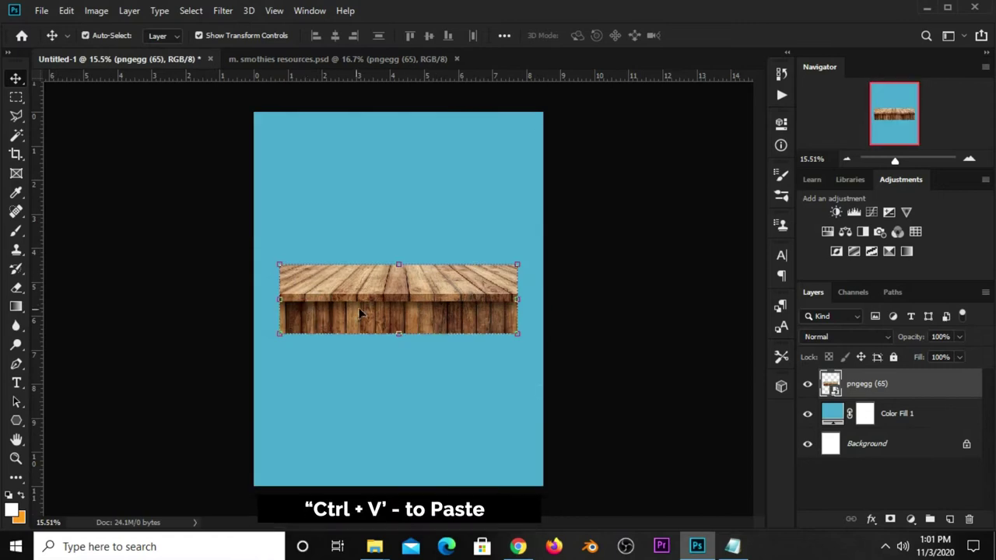
# - Scale and move the plank so it spans the full width of the bottom edge
pyautogui.moveTo(359, 315); pyautogui.dragTo(333, 427)
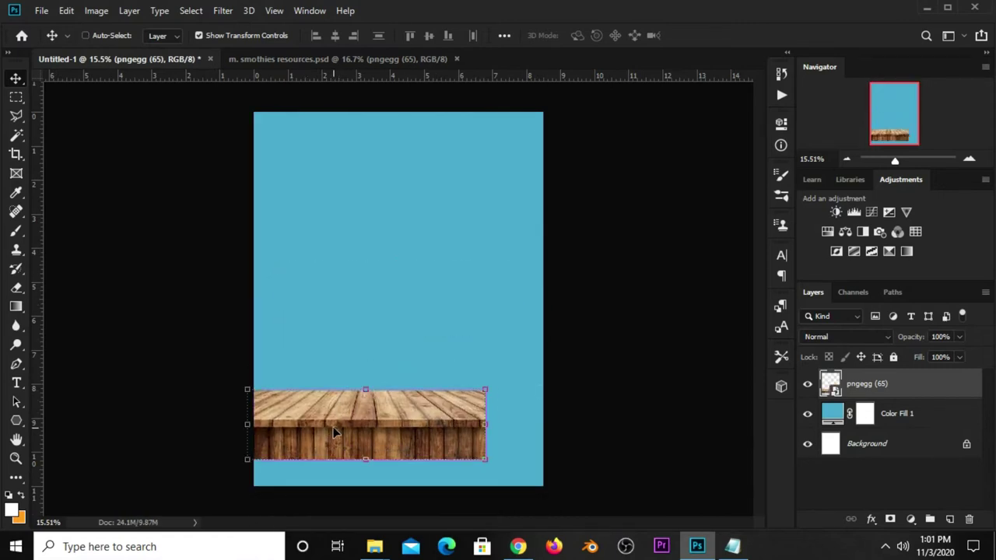
pyautogui.hotkey('ctrl', 't')
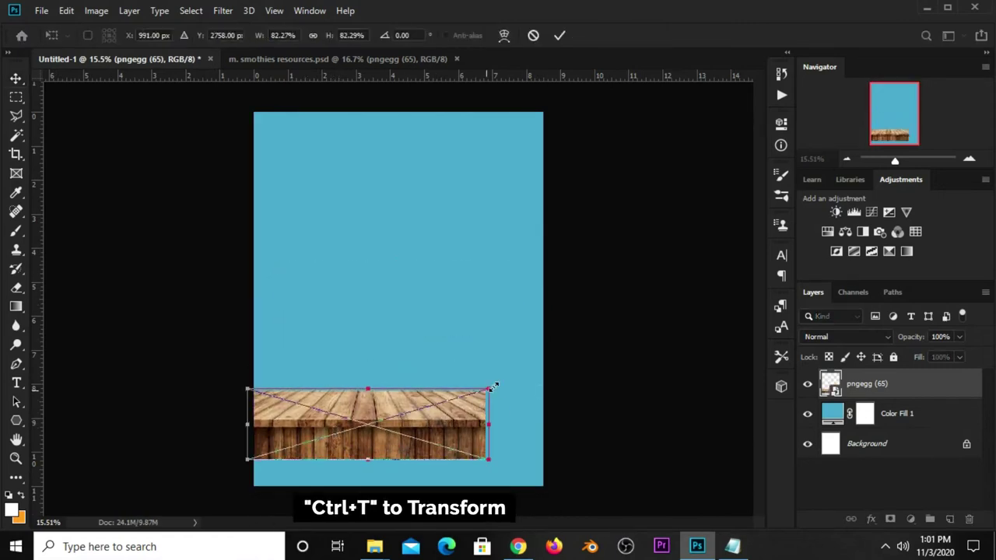
pyautogui.moveTo(484, 394); pyautogui.dragTo(573, 382)
pyautogui.moveTo(415, 437); pyautogui.dragTo(411, 476)
pyautogui.press('Return')
pyautogui.moveTo(450, 446)
pyautogui.mouseDown()
pyautogui.moveTo(447, 462)
pyautogui.moveTo(452, 450)
pyautogui.mouseUp()
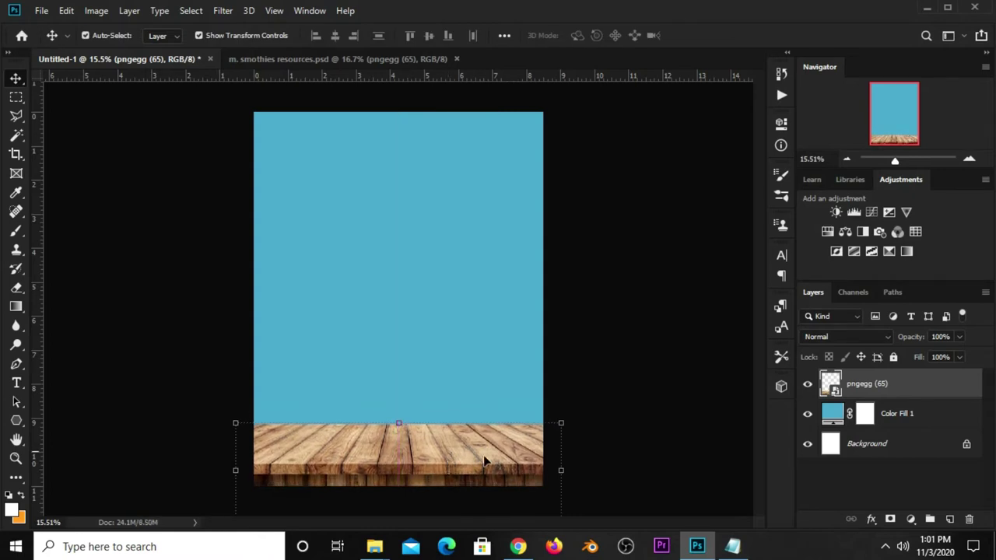
pyautogui.click(577, 333)
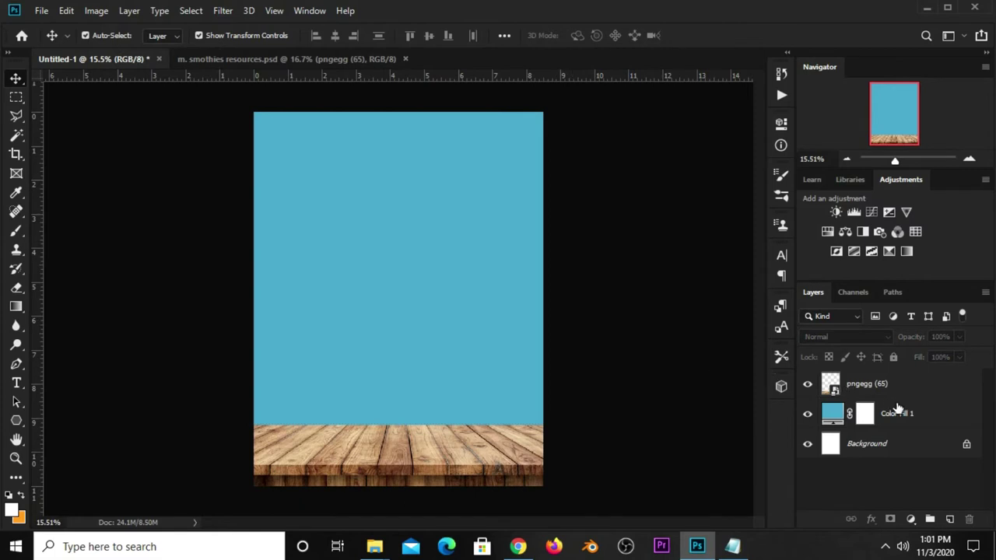
# - On a new layer above the fill, paint one large soft white brush spot at the centre
pyautogui.click(897, 409)
pyautogui.click(948, 518)
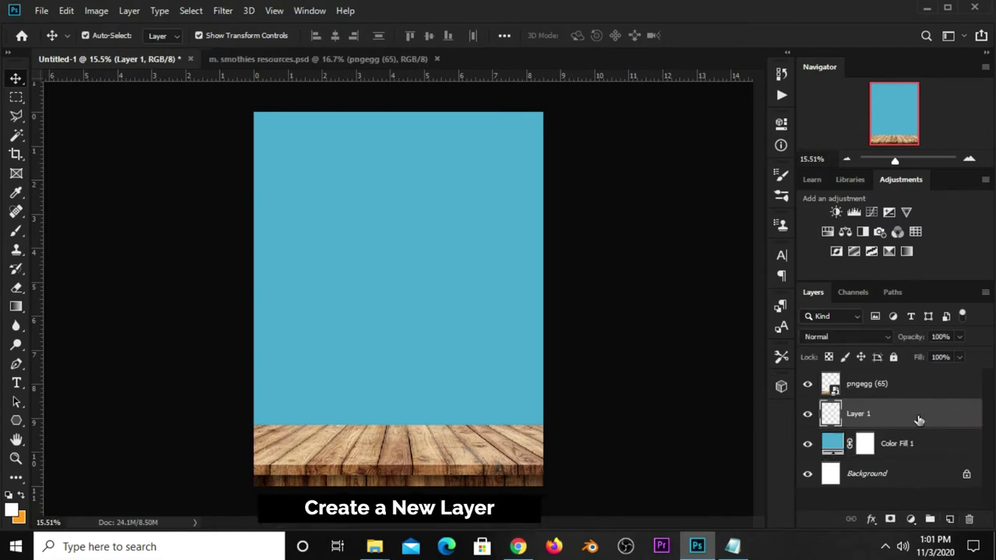
pyautogui.click(16, 231)
pyautogui.rightClick(16, 231)
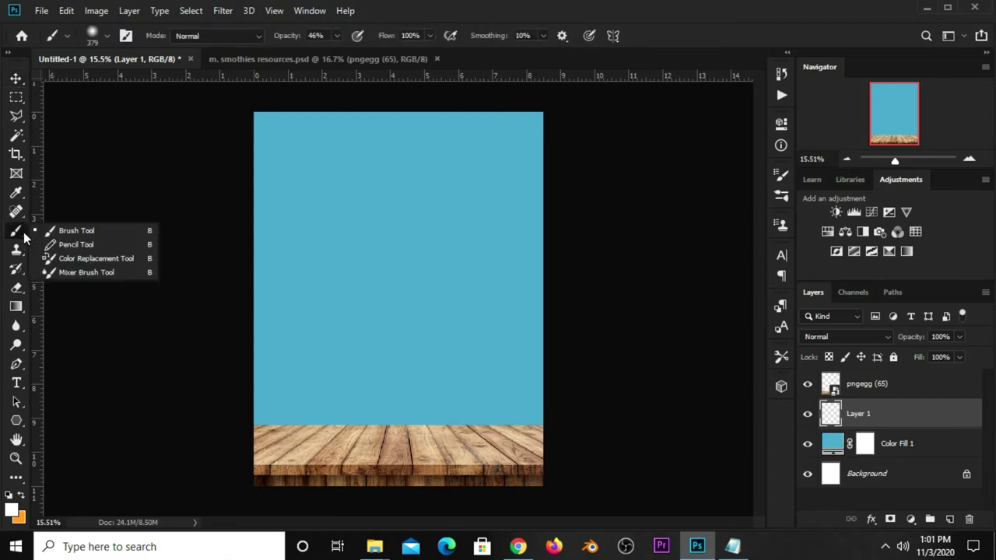
pyautogui.click(63, 230)
pyautogui.click(336, 35)
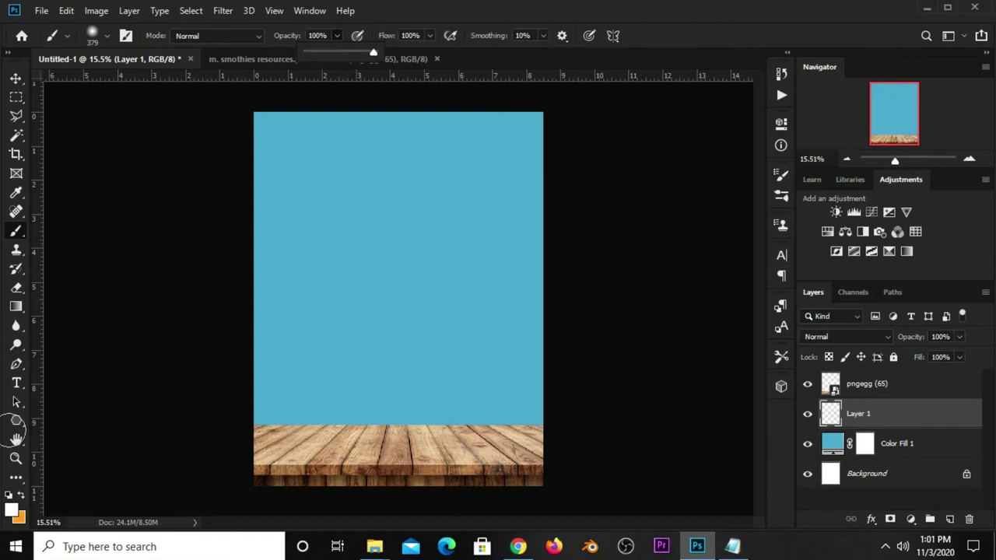
pyautogui.click(11, 510)
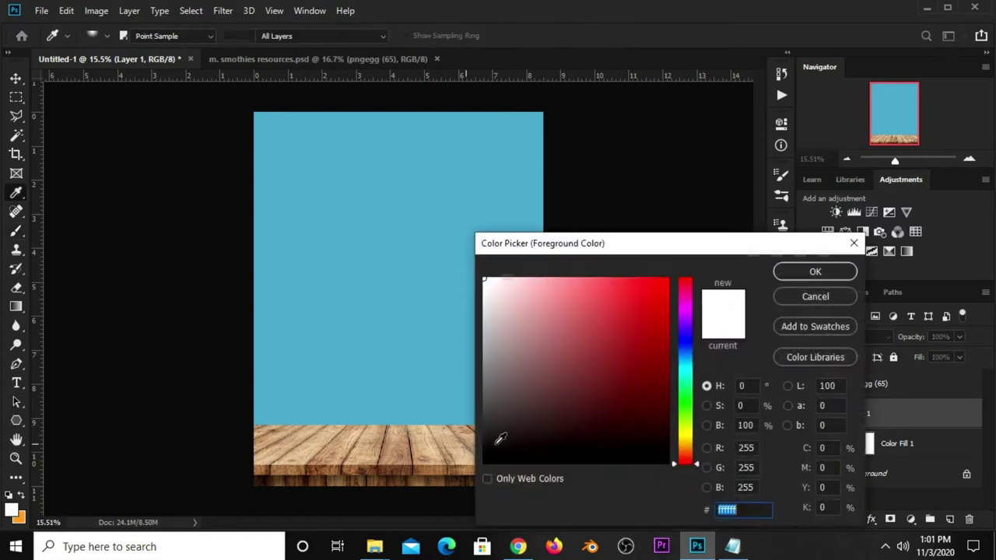
pyautogui.click(786, 270)
pyautogui.press(']')
pyautogui.press(']')
pyautogui.press(']')
pyautogui.press(']')
pyautogui.press(']')
pyautogui.press(']')
pyautogui.press(']')
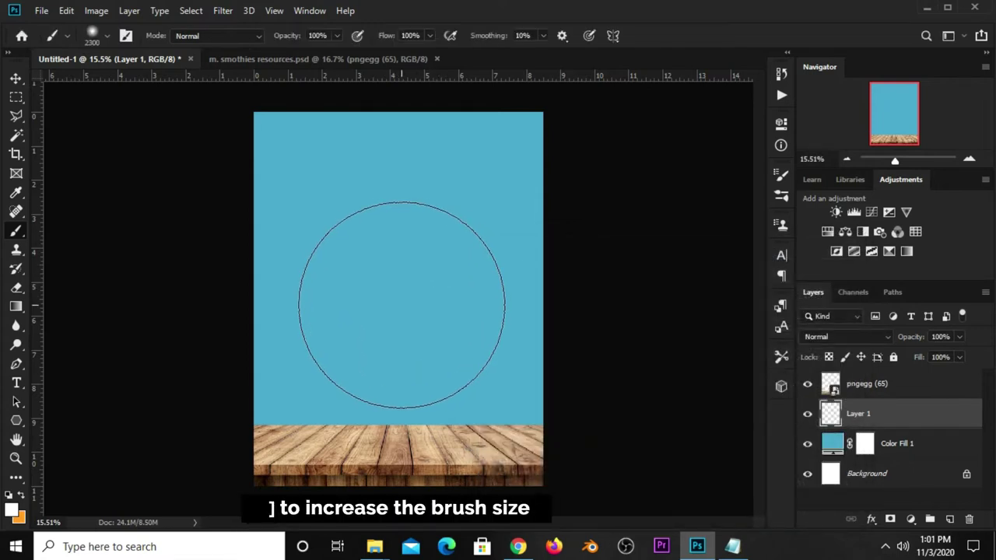
pyautogui.press(']')
pyautogui.press(']')
pyautogui.press(']')
pyautogui.press(']')
pyautogui.press(']')
pyautogui.click(395, 293)
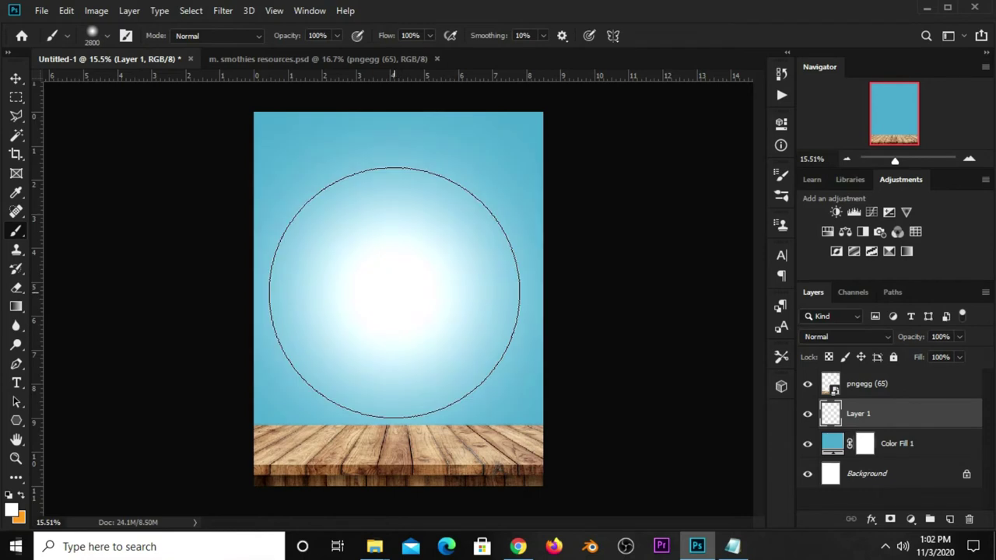
# - Set the glow layer to Overlay blending at roughly 62% opacity
pyautogui.press('v')
pyautogui.click(837, 335)
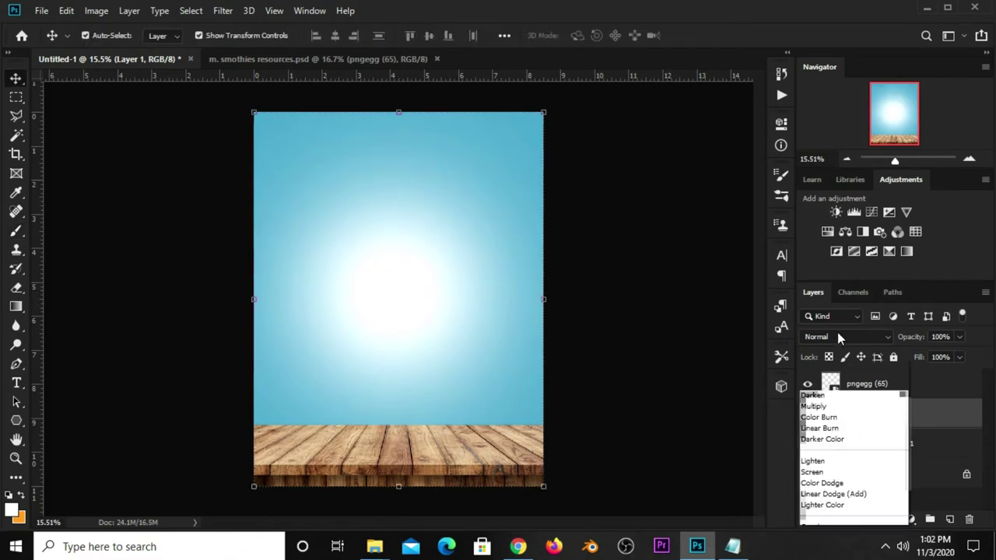
pyautogui.click(837, 345)
pyautogui.click(959, 337)
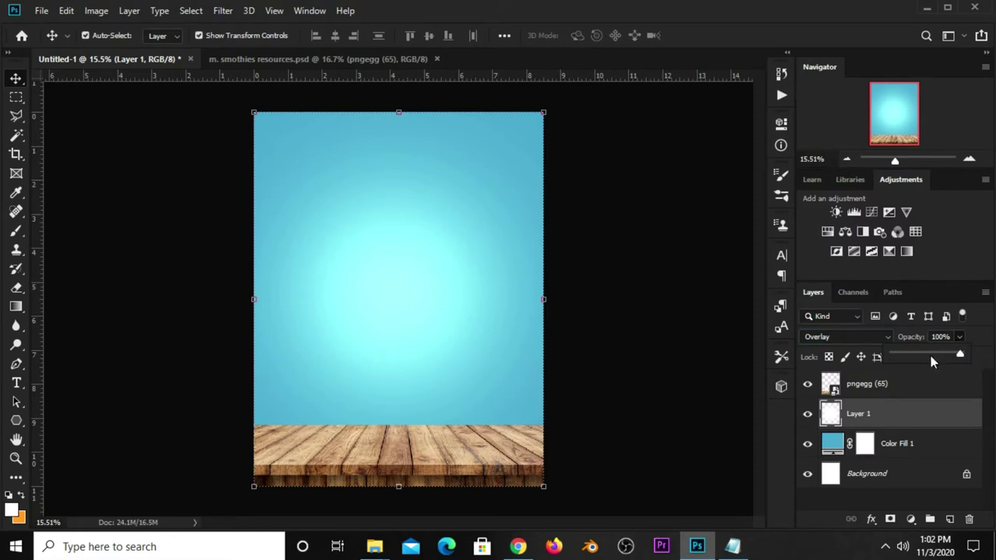
pyautogui.click(931, 356)
pyautogui.moveTo(928, 355); pyautogui.dragTo(935, 356)
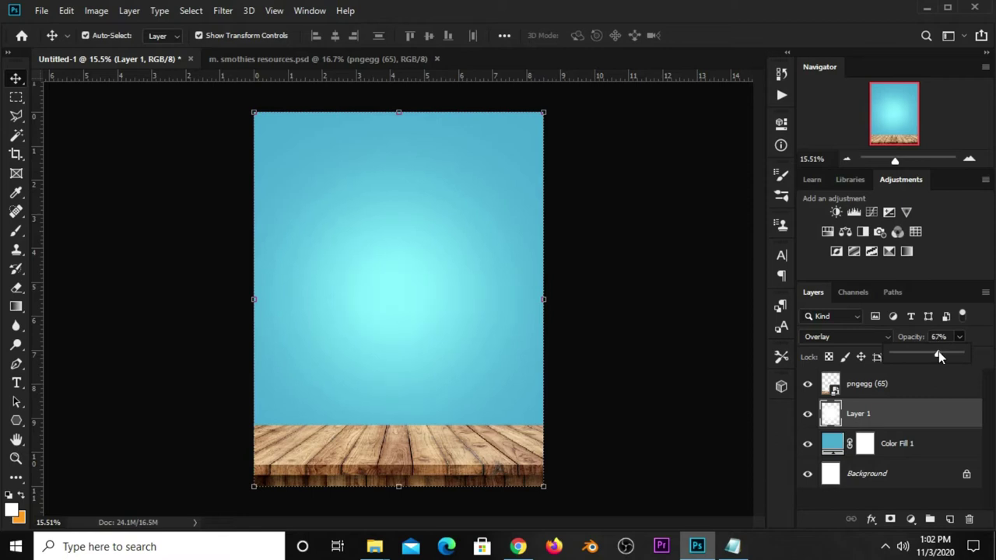
pyautogui.click(638, 334)
pyautogui.click(639, 306)
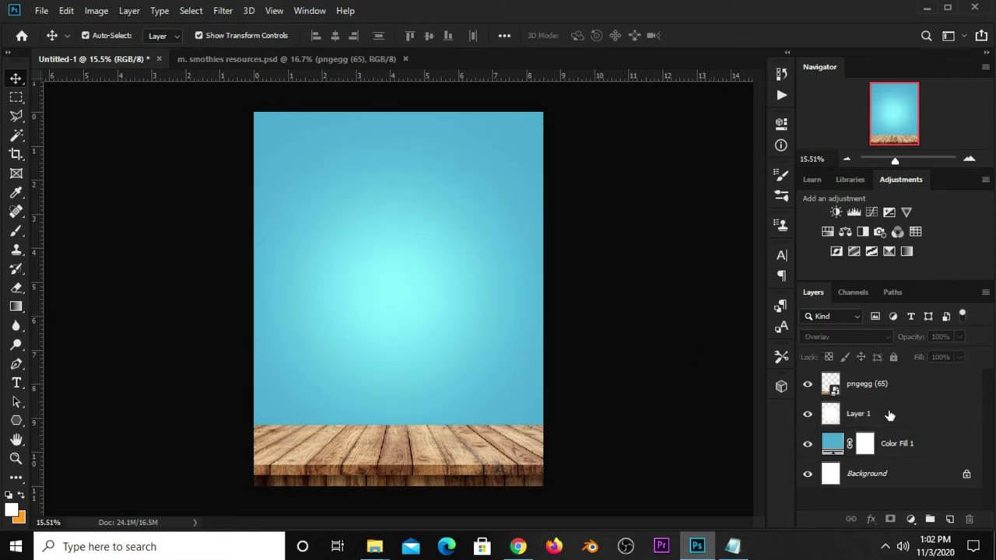
pyautogui.click(889, 415)
# - Lower the glow layer's opacity slightly to 63%
pyautogui.click(963, 339)
pyautogui.moveTo(961, 355); pyautogui.dragTo(959, 354)
pyautogui.click(601, 294)
# - Drag the clouds image from the resources file into the poster and stretch it over the top
pyautogui.click(279, 57)
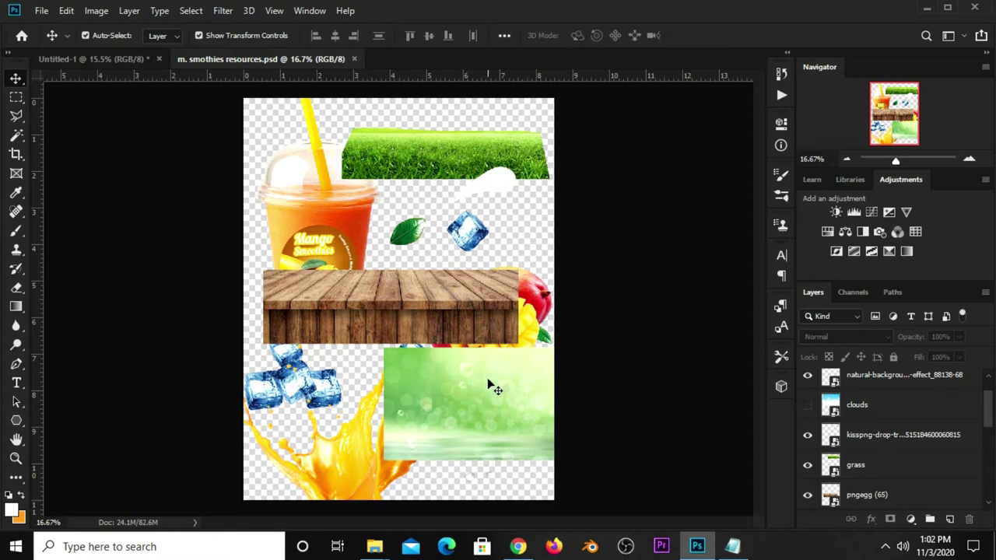
pyautogui.click(807, 405)
pyautogui.moveTo(400, 215); pyautogui.dragTo(400, 219)
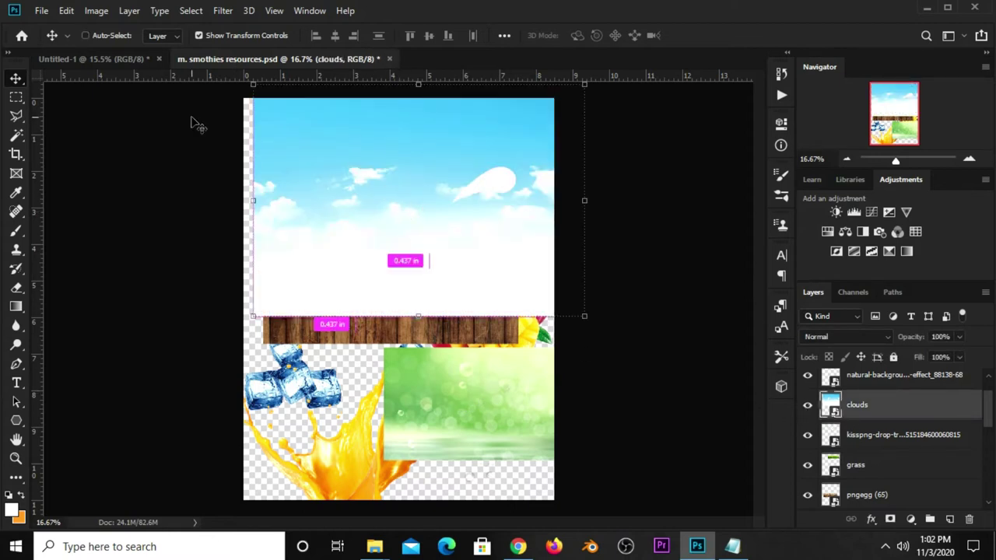
pyautogui.moveTo(197, 125)
pyautogui.mouseDown()
pyautogui.moveTo(393, 294)
pyautogui.moveTo(389, 196)
pyautogui.mouseUp()
pyautogui.hotkey('ctrl', '-')
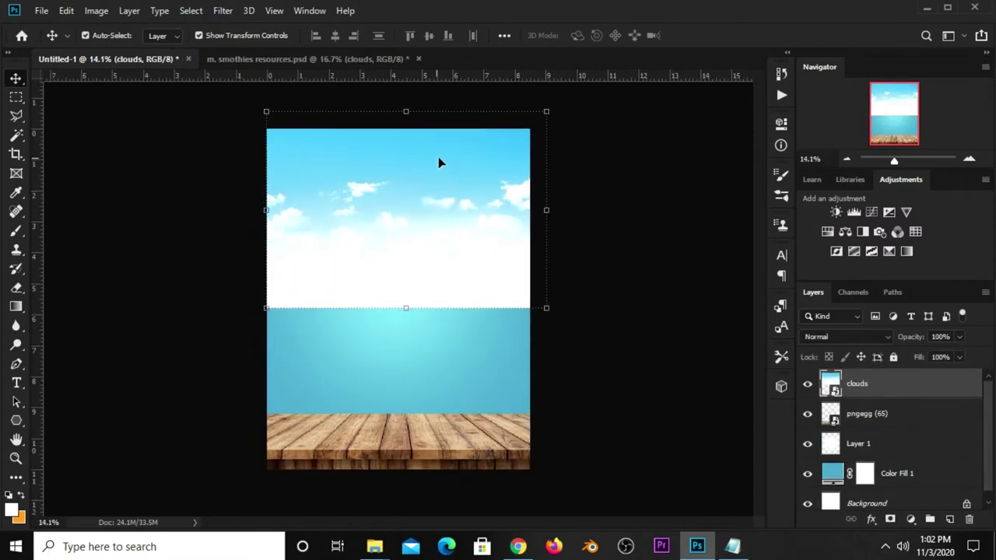
pyautogui.click(404, 109)
pyautogui.moveTo(402, 215); pyautogui.dragTo(401, 194)
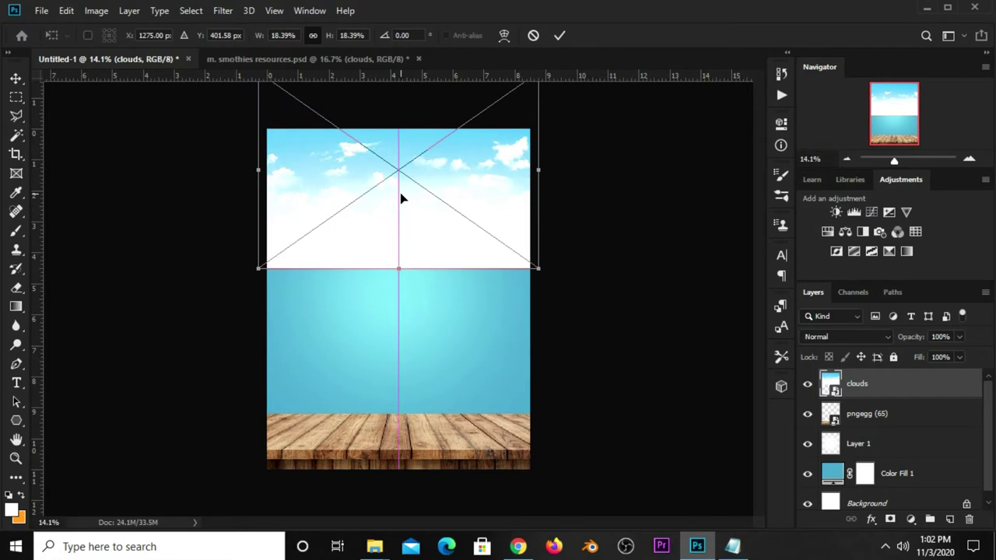
pyautogui.press('Return')
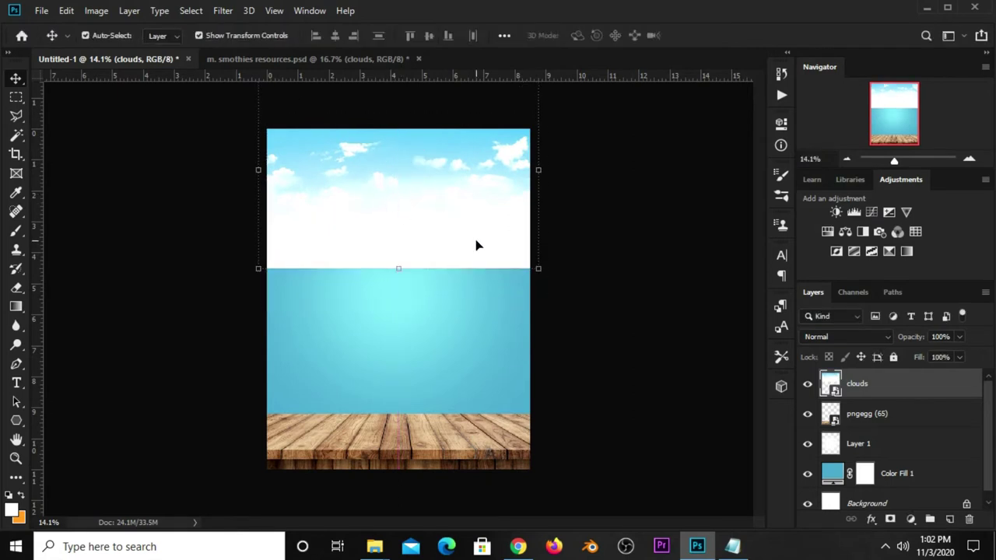
# - Add a layer mask to the clouds and set up a Foreground to Transparent gradient
pyautogui.click(890, 519)
pyautogui.click(862, 383)
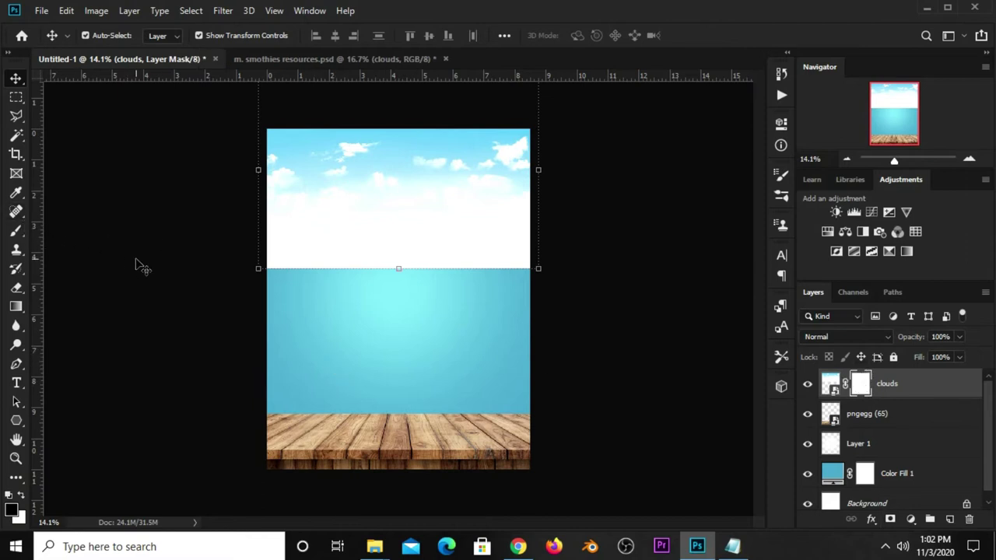
pyautogui.click(14, 309)
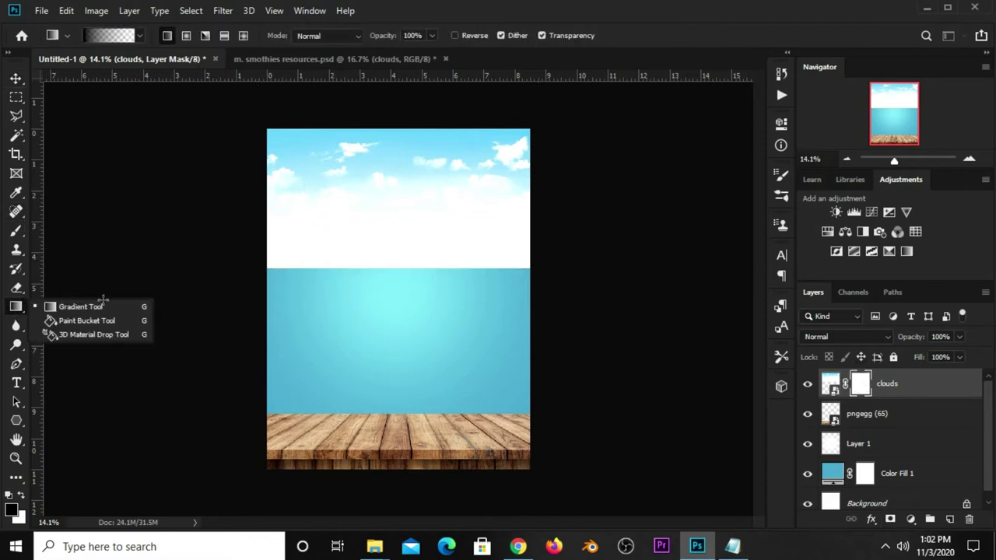
pyautogui.click(104, 306)
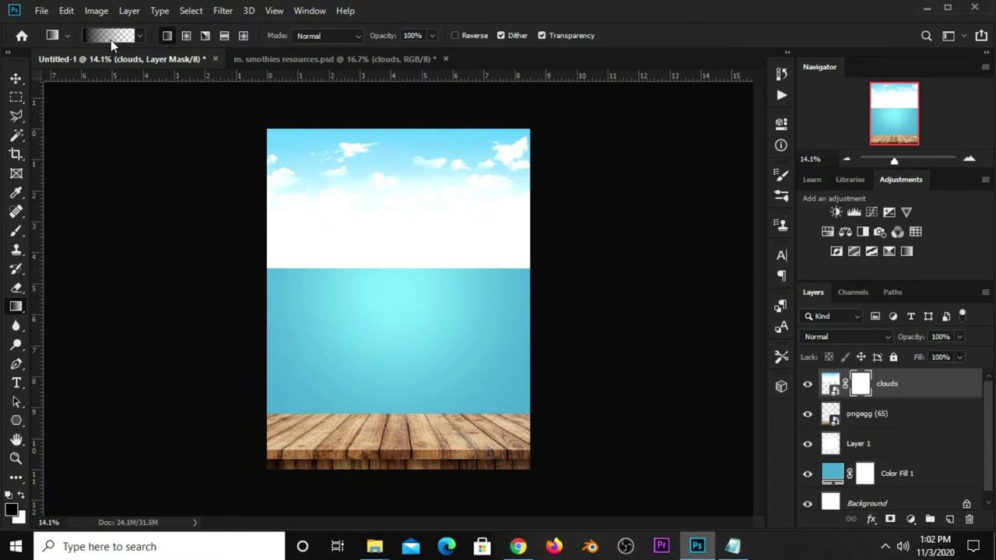
pyautogui.click(111, 39)
pyautogui.moveTo(505, 330); pyautogui.dragTo(335, 330)
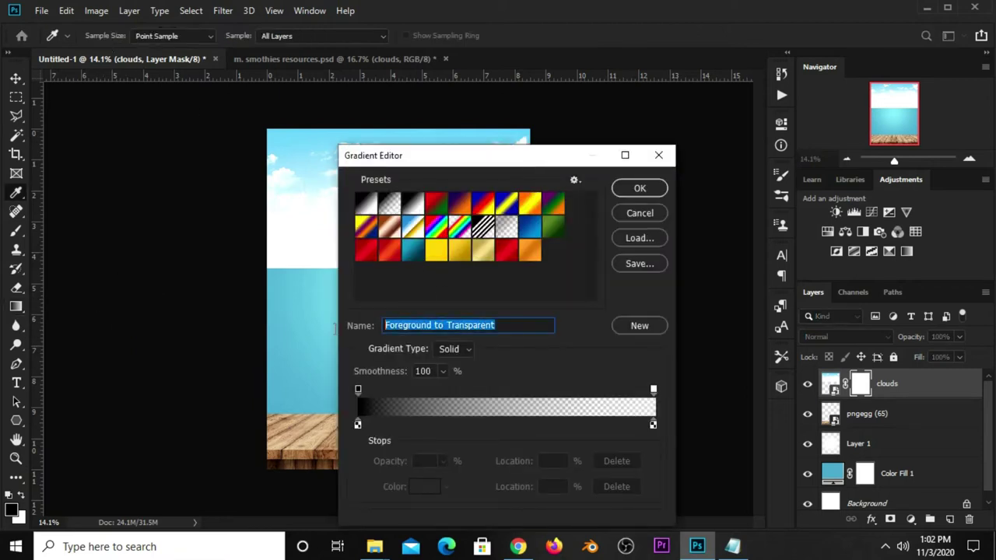
pyautogui.click(642, 189)
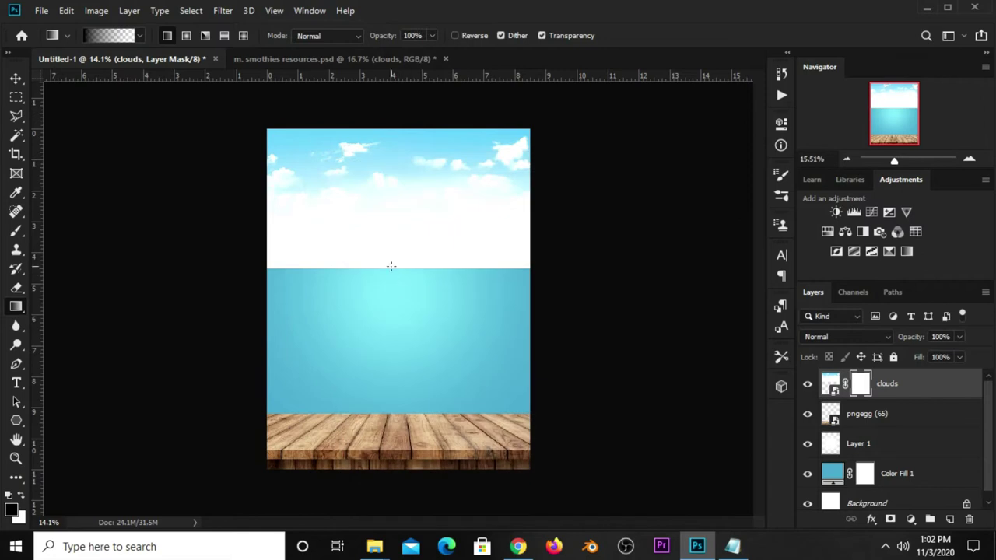
# - Drag black gradients upward across the horizon so the clouds fade into the blue
pyautogui.moveTo(388, 232); pyautogui.dragTo(378, 203)
pyautogui.moveTo(381, 310); pyautogui.dragTo(382, 290)
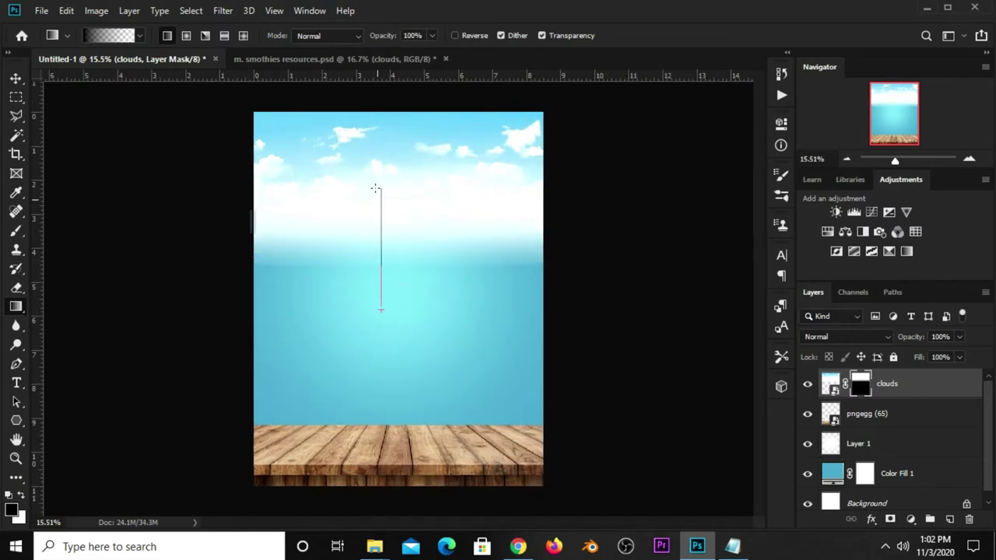
pyautogui.moveTo(376, 189); pyautogui.dragTo(375, 192)
pyautogui.moveTo(393, 272); pyautogui.dragTo(374, 185)
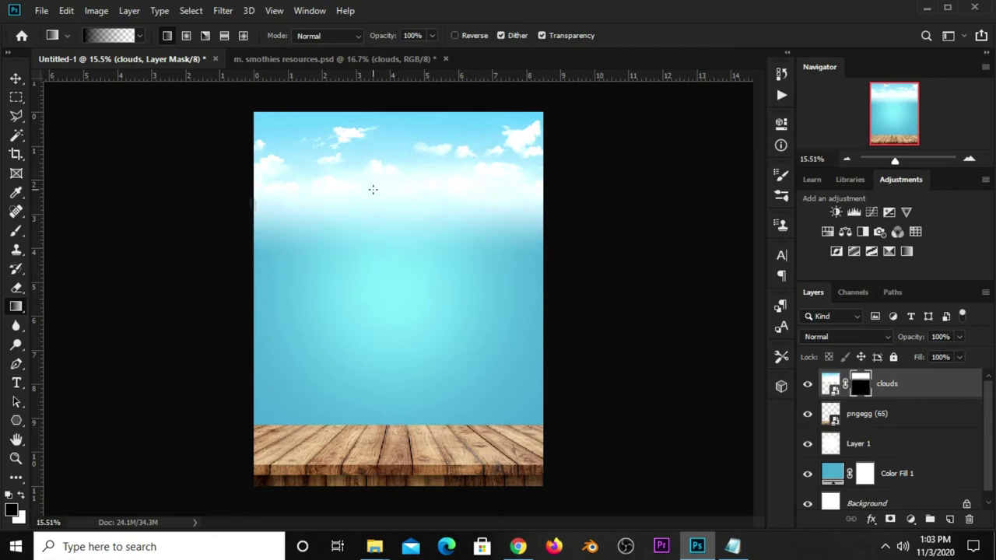
pyautogui.press('v')
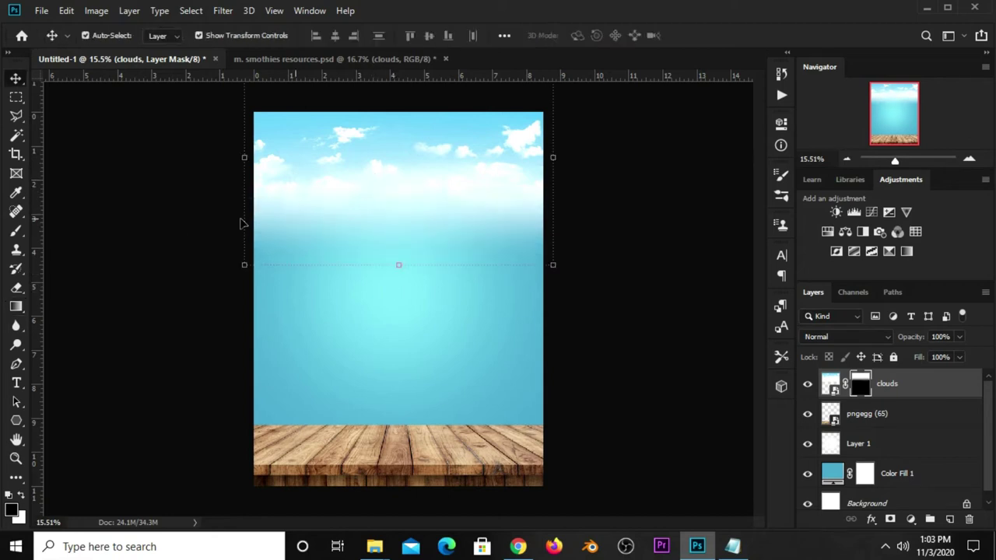
pyautogui.click(167, 204)
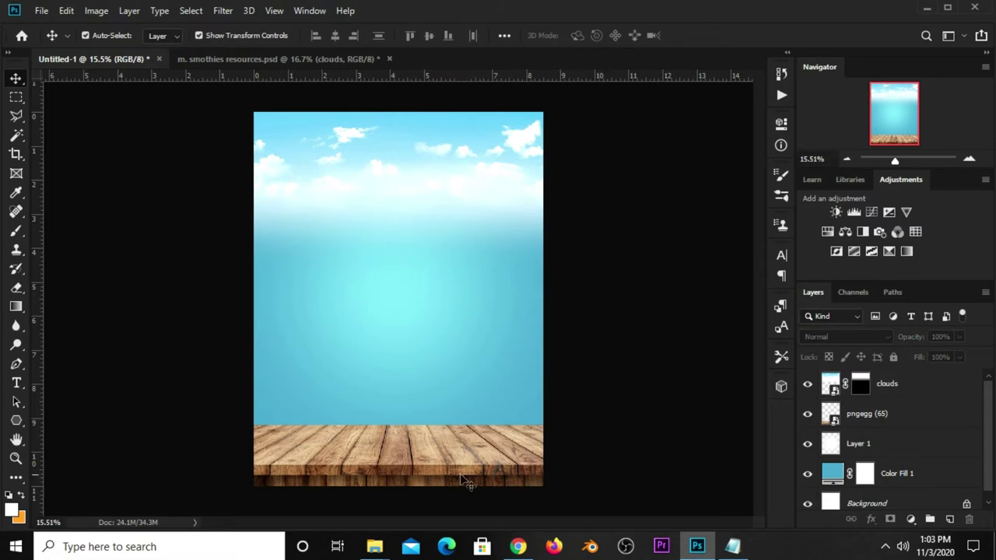
pyautogui.click(459, 462)
# - Add a Hue/Saturation adjustment clipped to the wooden planks with Lightness around -12
pyautogui.click(806, 414)
pyautogui.click(806, 413)
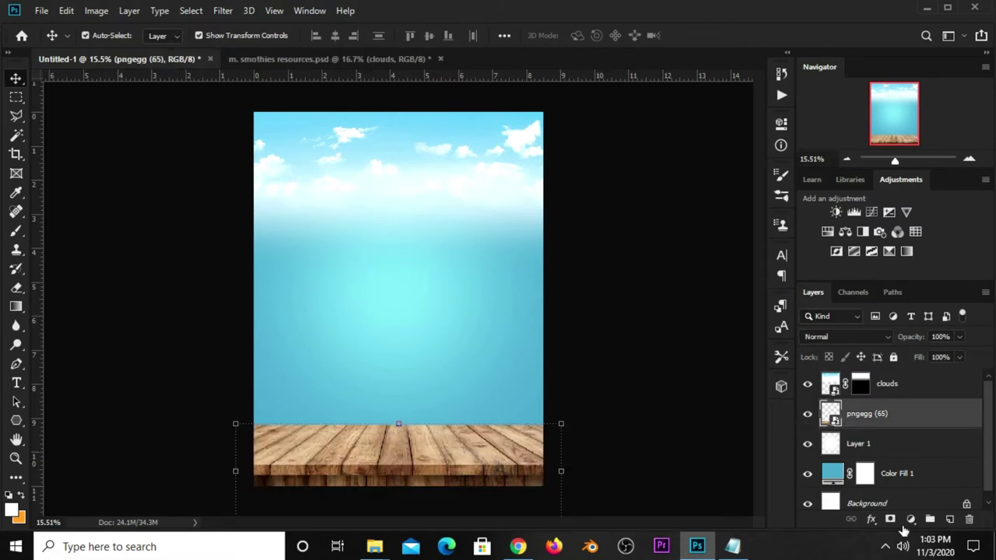
pyautogui.click(911, 519)
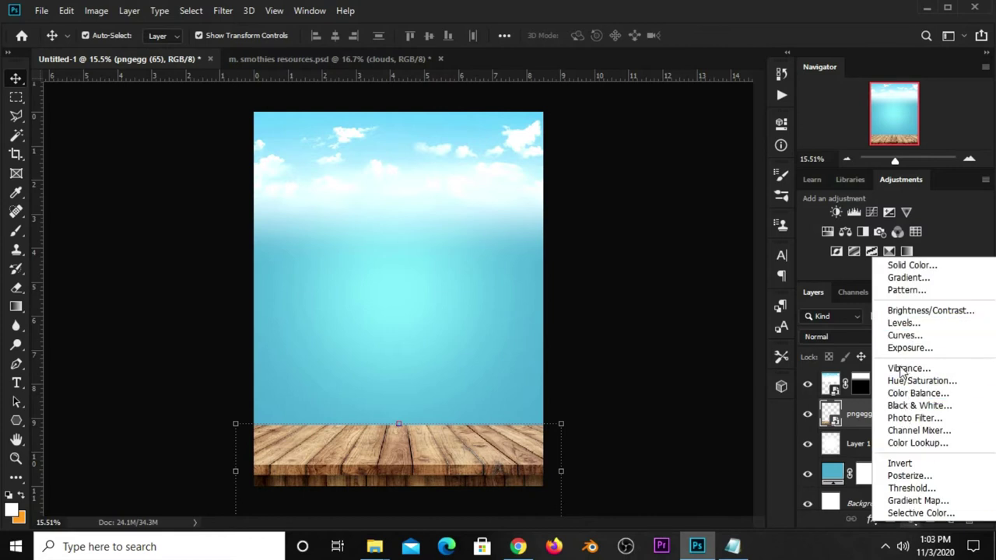
pyautogui.click(901, 379)
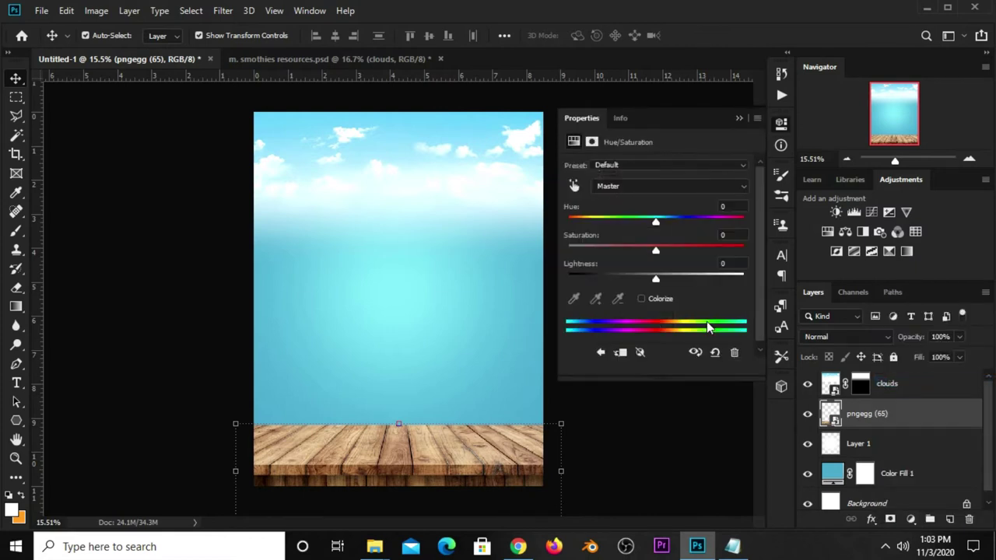
pyautogui.click(653, 367)
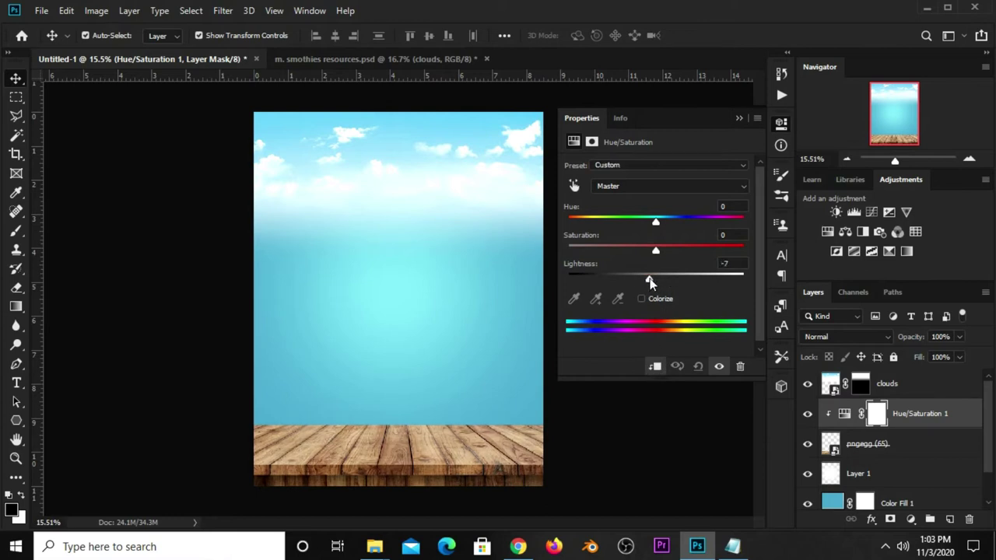
pyautogui.moveTo(650, 282); pyautogui.dragTo(646, 282)
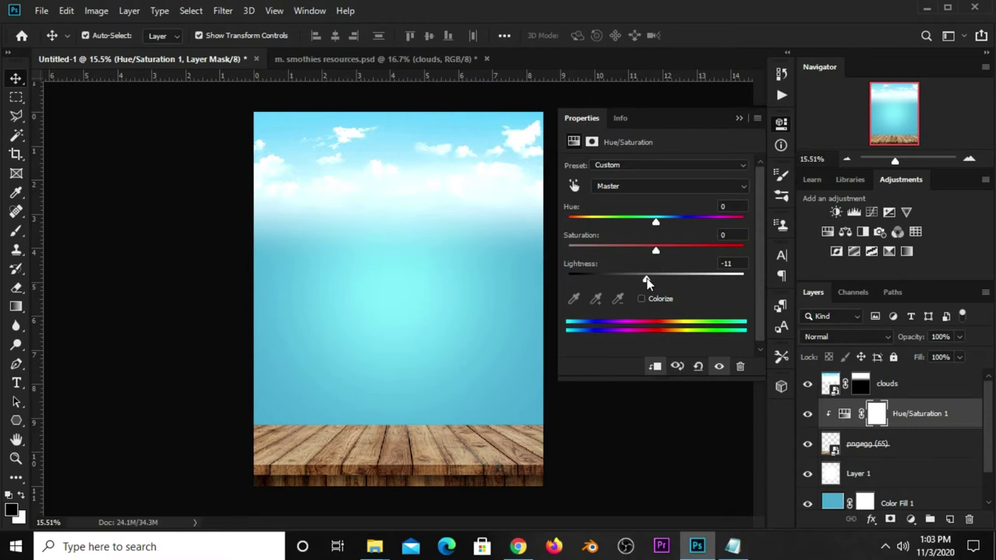
pyautogui.click(739, 118)
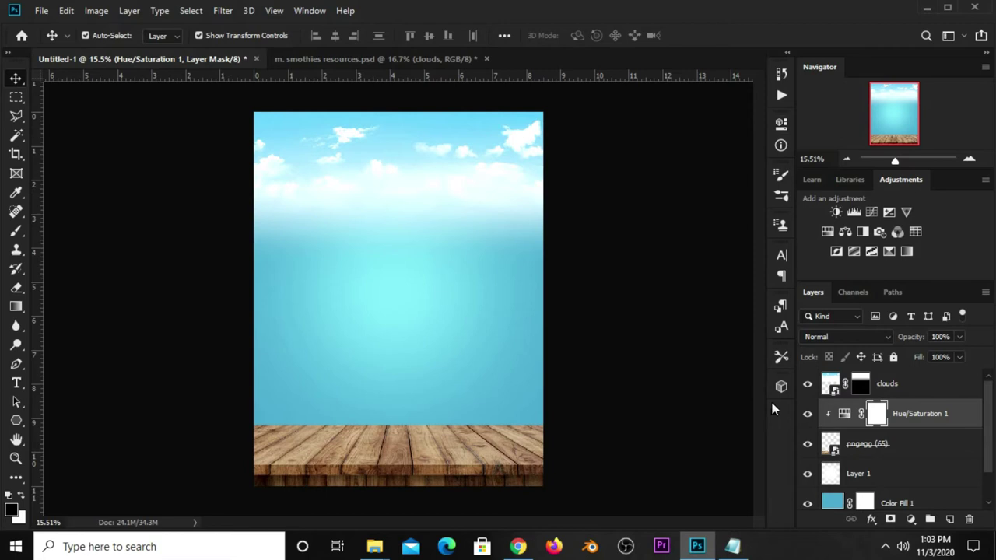
# - Toggle the adjustment's visibility to compare the planks before and after darkening
pyautogui.click(807, 414)
pyautogui.click(807, 414)
pyautogui.click(960, 337)
pyautogui.click(673, 399)
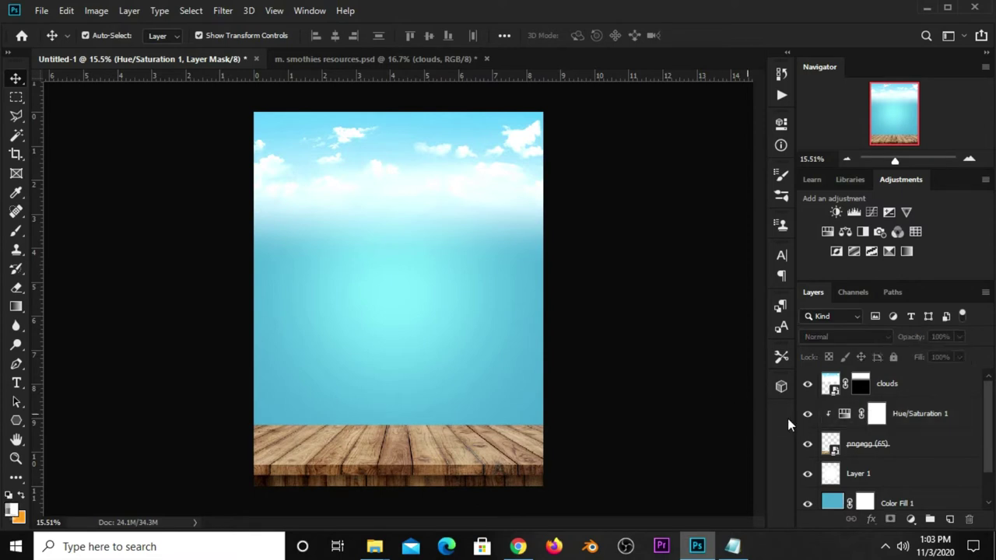
pyautogui.click(807, 413)
pyautogui.click(807, 414)
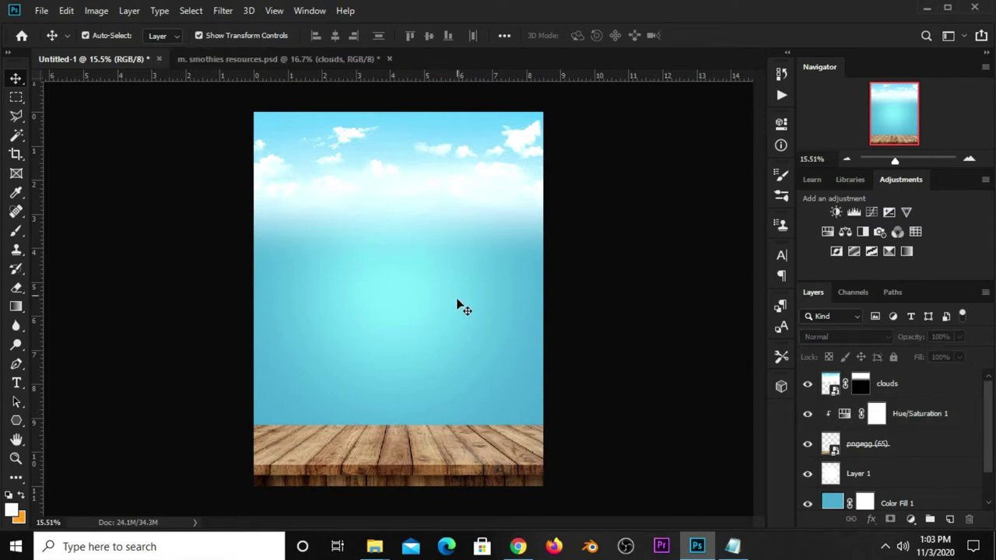
# - Drag the grass layer from the resources file into the poster
pyautogui.click(334, 59)
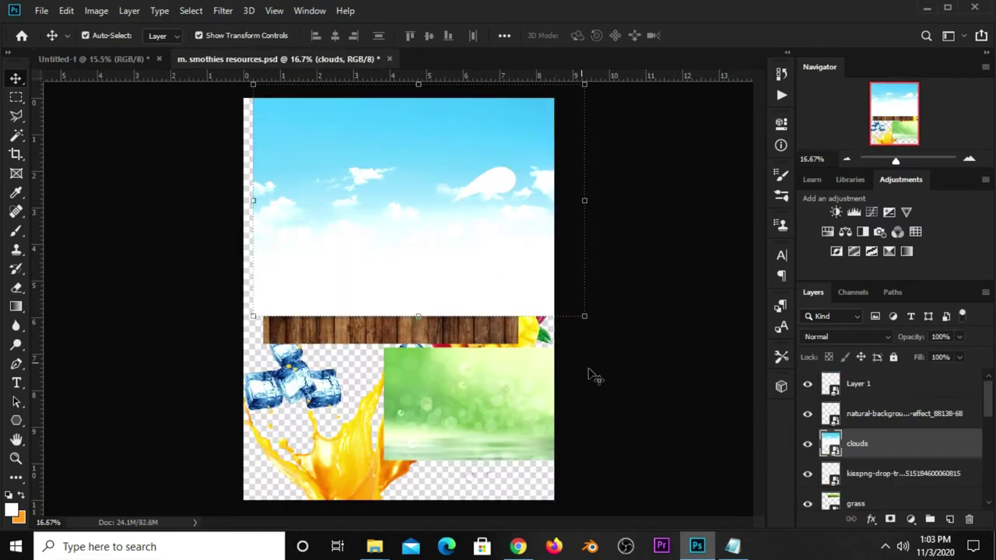
pyautogui.click(807, 444)
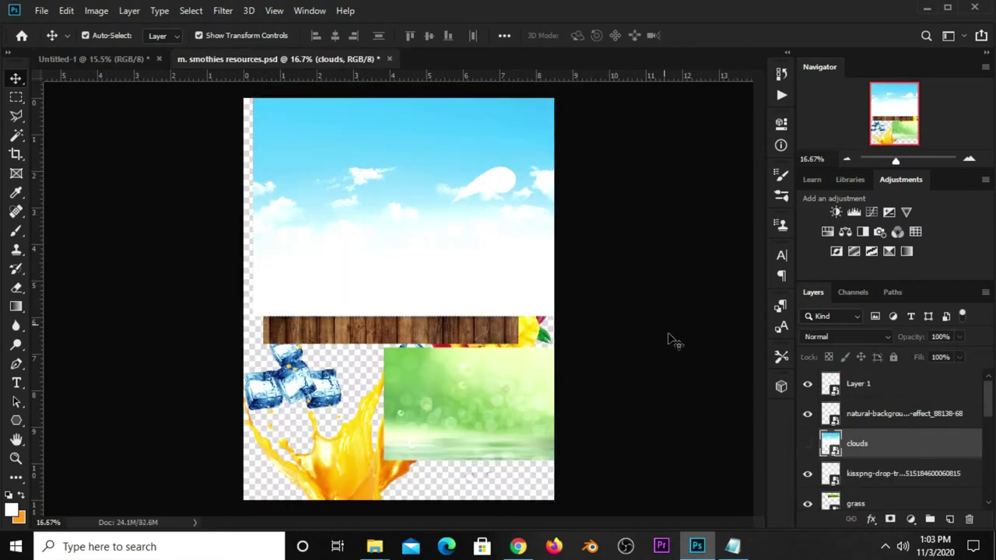
pyautogui.click(469, 148)
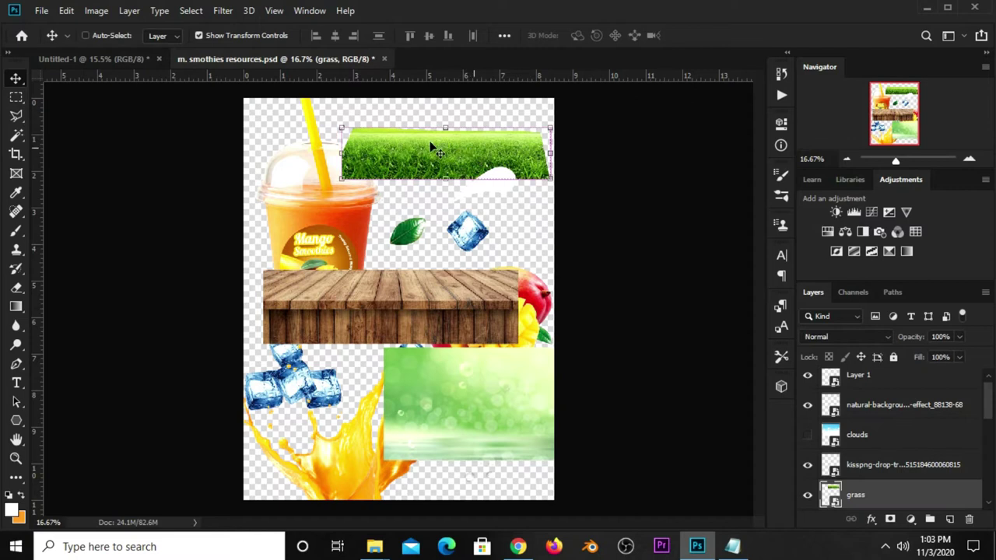
pyautogui.moveTo(152, 86); pyautogui.dragTo(311, 258)
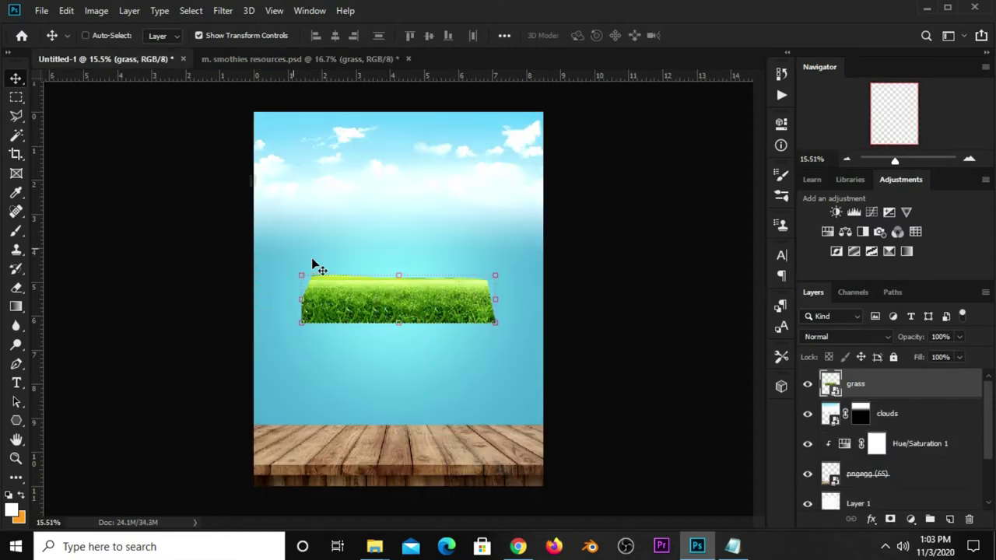
# - Scale and stretch the grass into a wide strip just above the wooden planks
pyautogui.moveTo(361, 294); pyautogui.dragTo(319, 319)
pyautogui.hotkey('ctrl', 't')
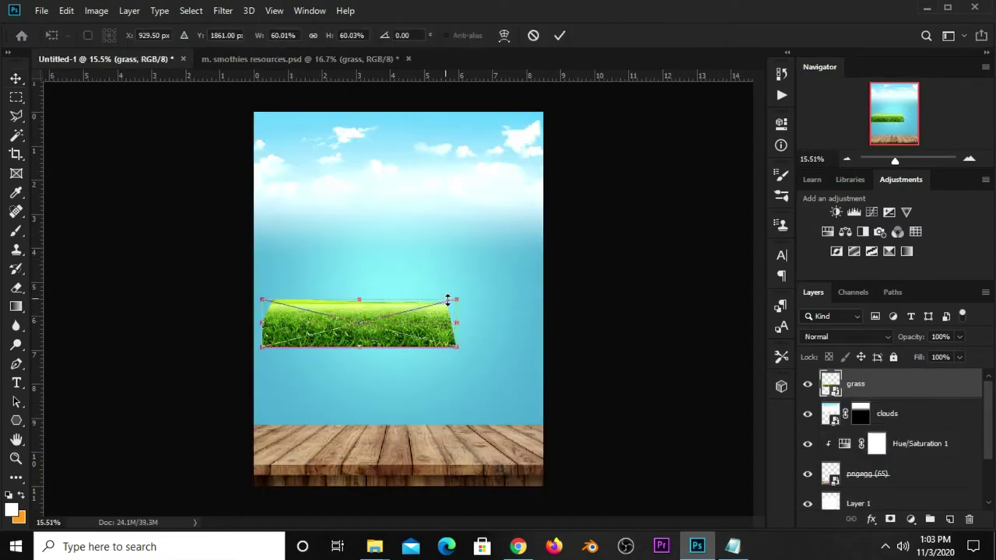
pyautogui.moveTo(455, 300); pyautogui.dragTo(569, 274)
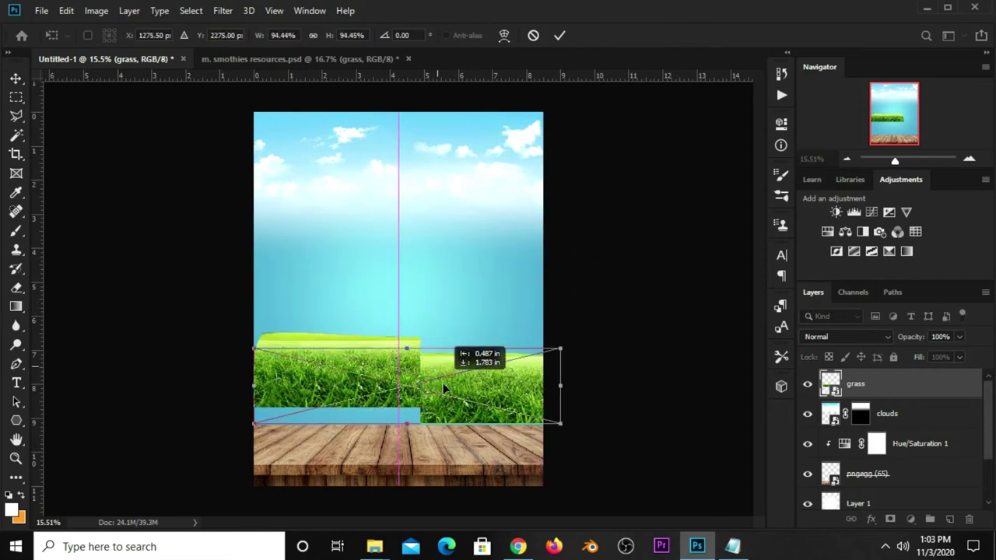
pyautogui.moveTo(425, 310); pyautogui.dragTo(421, 393)
pyautogui.moveTo(254, 356); pyautogui.dragTo(211, 345)
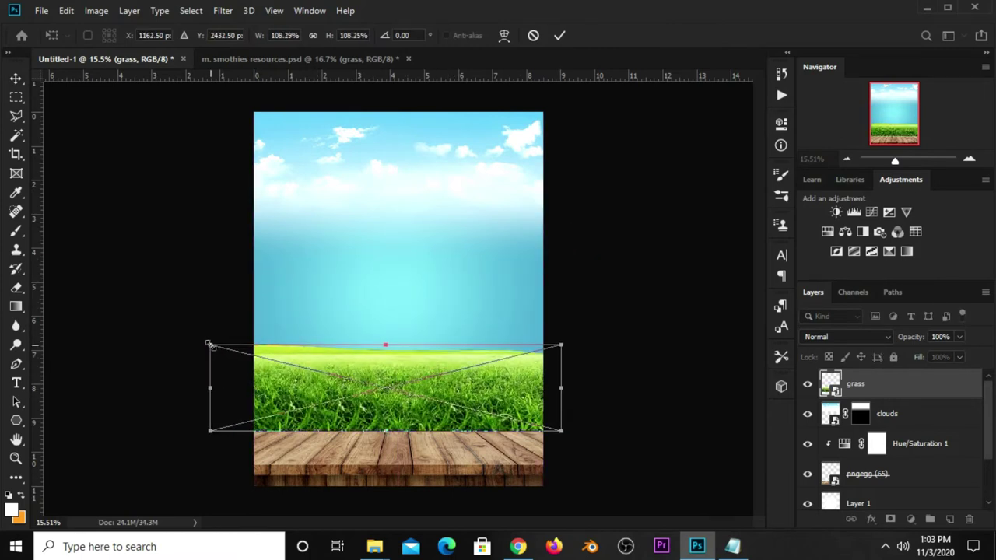
pyautogui.moveTo(572, 344); pyautogui.dragTo(584, 340)
pyautogui.press('Return')
# - Move the grass layer down the stack beneath the clouds and settle it onto the planks
pyautogui.moveTo(949, 389); pyautogui.dragTo(938, 490)
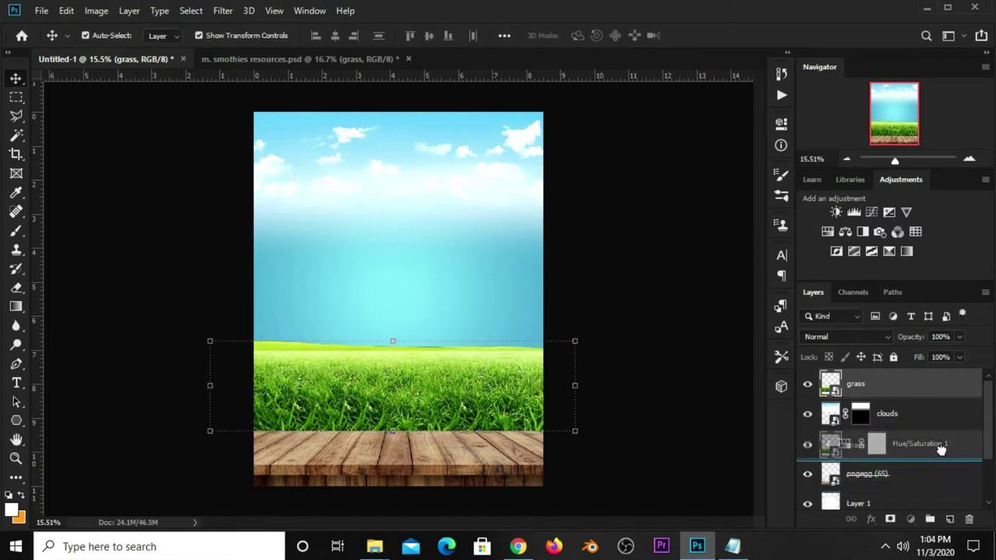
pyautogui.moveTo(939, 491)
pyautogui.mouseDown()
pyautogui.moveTo(941, 439)
pyautogui.moveTo(917, 460)
pyautogui.moveTo(916, 478)
pyautogui.mouseUp()
pyautogui.moveTo(402, 360)
pyautogui.mouseDown()
pyautogui.moveTo(401, 374)
pyautogui.moveTo(392, 340)
pyautogui.mouseUp()
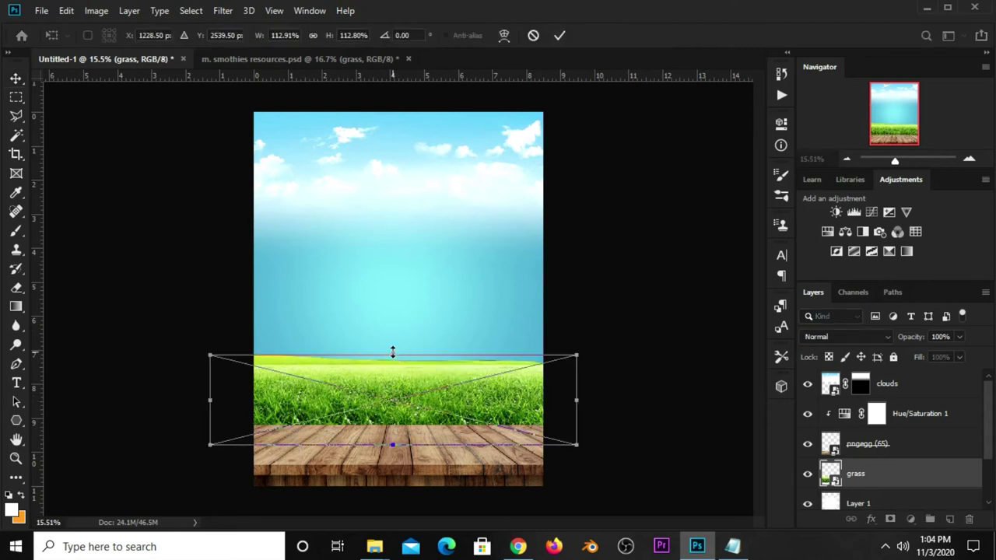
pyautogui.press('Return')
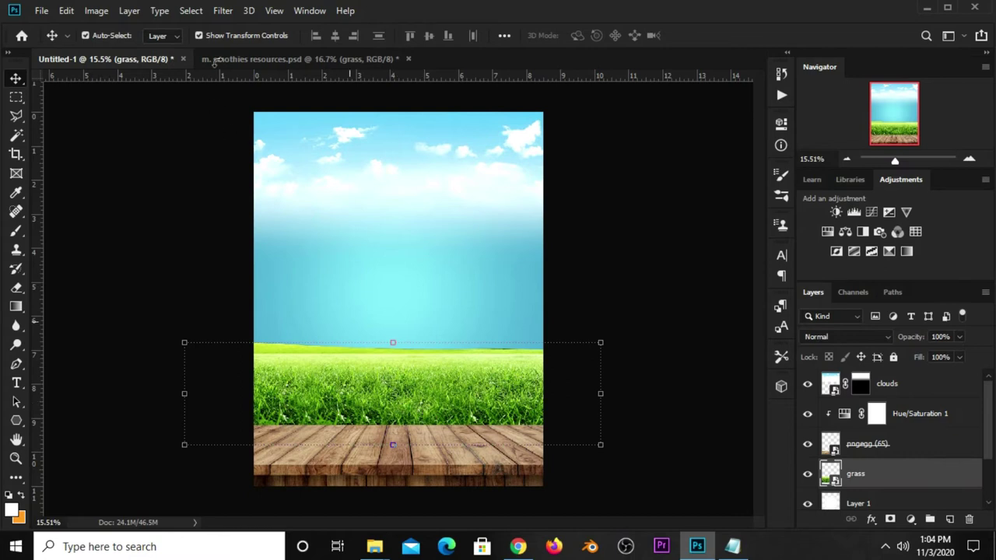
pyautogui.click(191, 230)
pyautogui.click(301, 372)
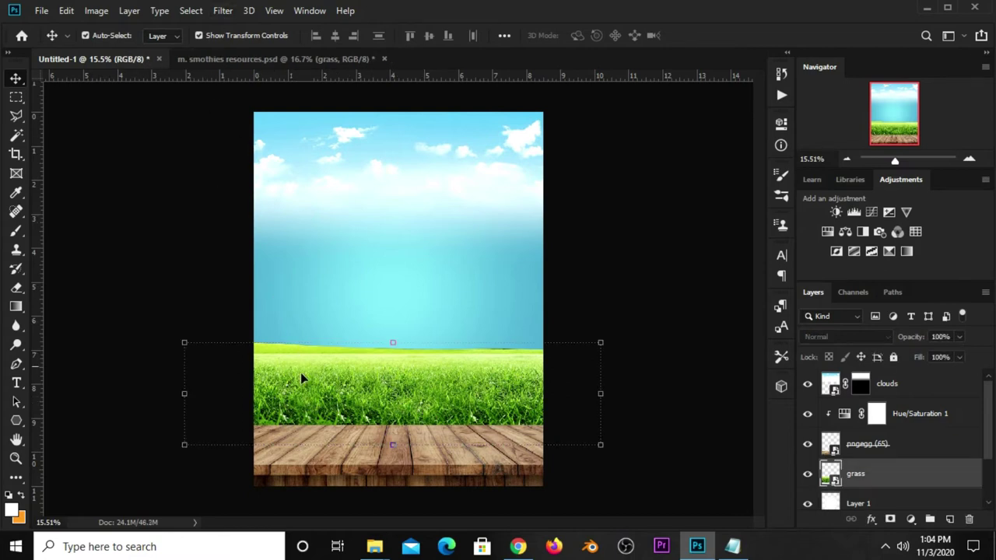
# - Apply a Gaussian Blur with a 7.0-pixel radius to the grass layer
pyautogui.click(223, 10)
pyautogui.moveTo(231, 176)
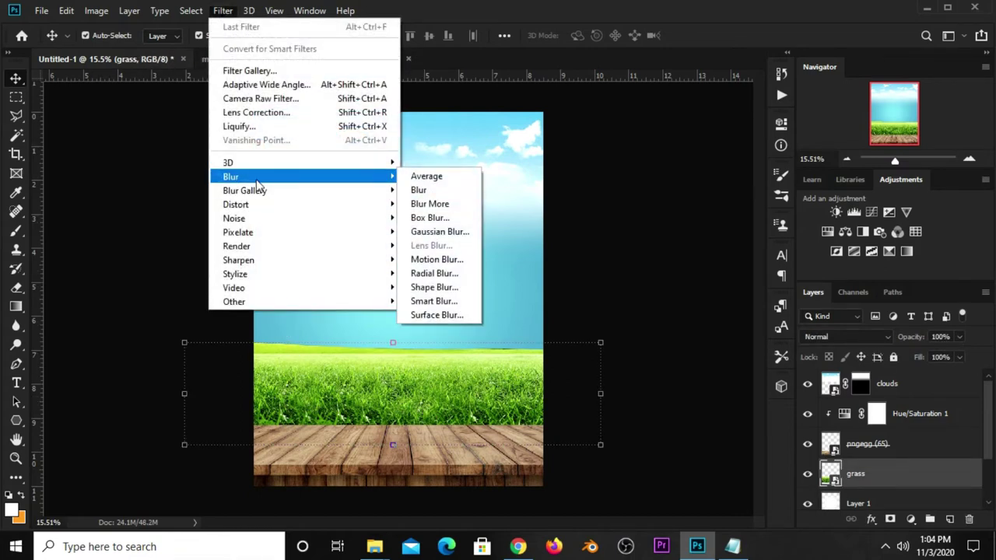
pyautogui.click(435, 232)
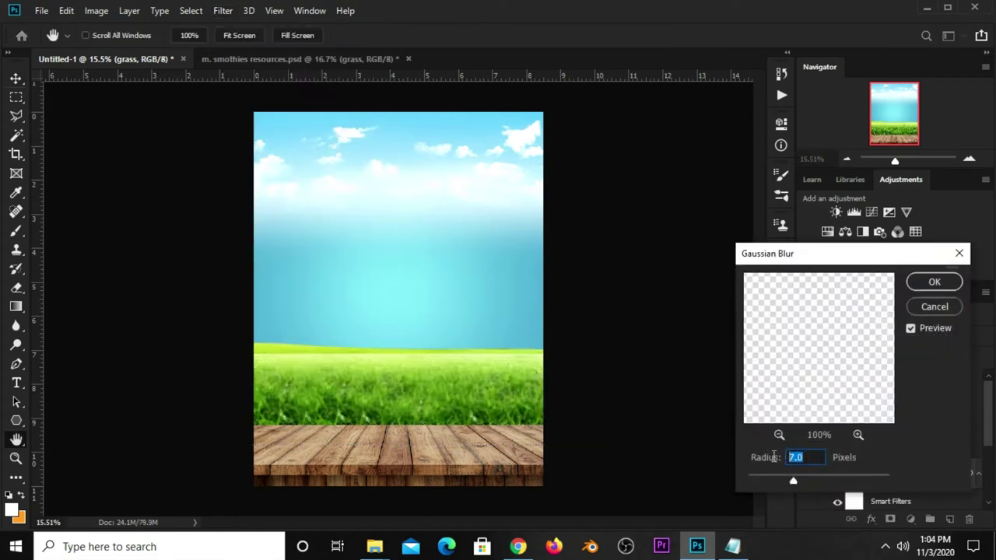
pyautogui.click(930, 286)
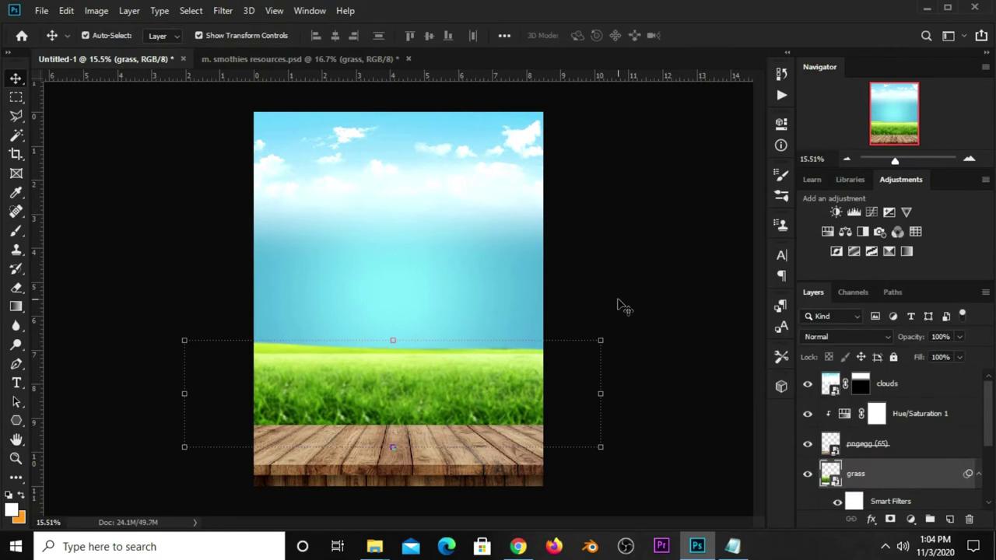
pyautogui.click(620, 305)
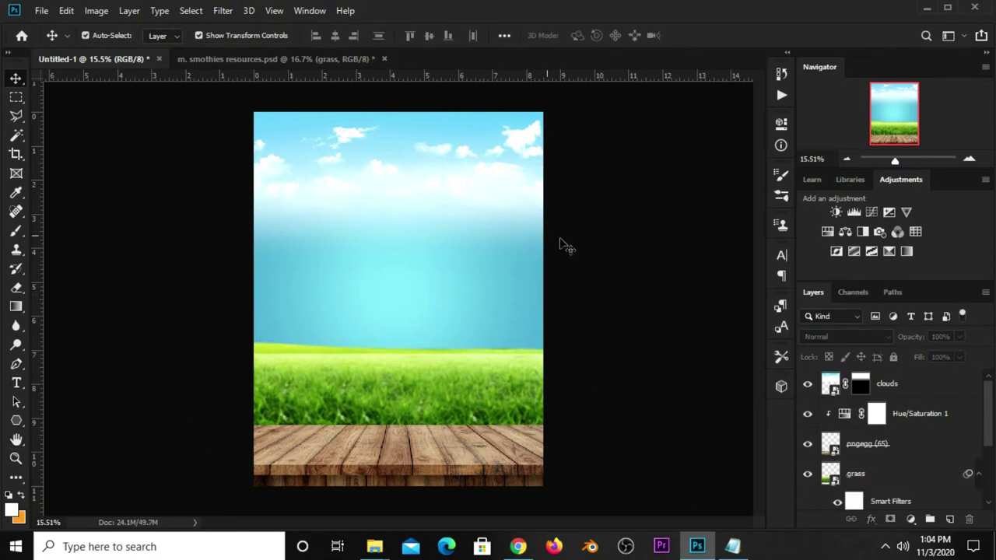
# - Drag the green bokeh background from the resources file into the poster
pyautogui.click(294, 60)
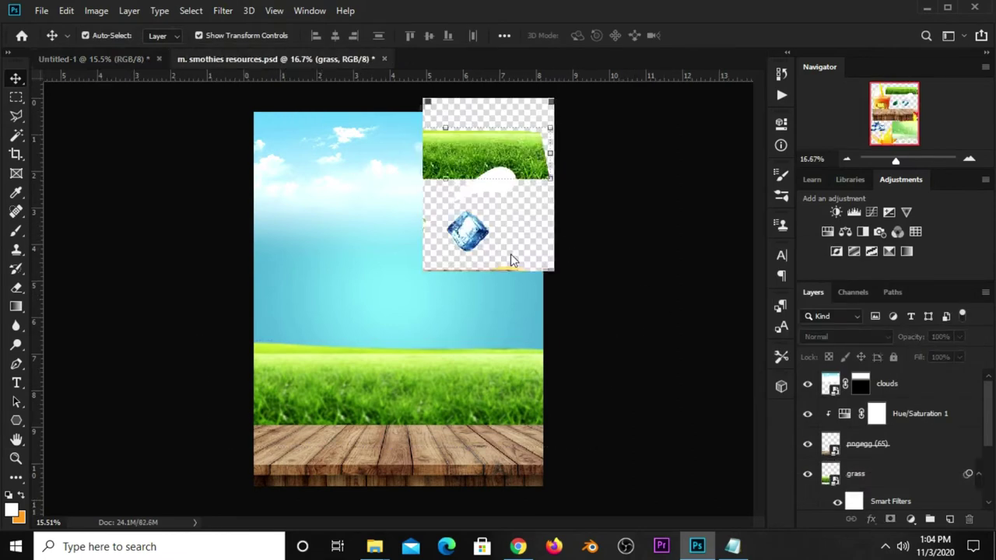
pyautogui.click(467, 447)
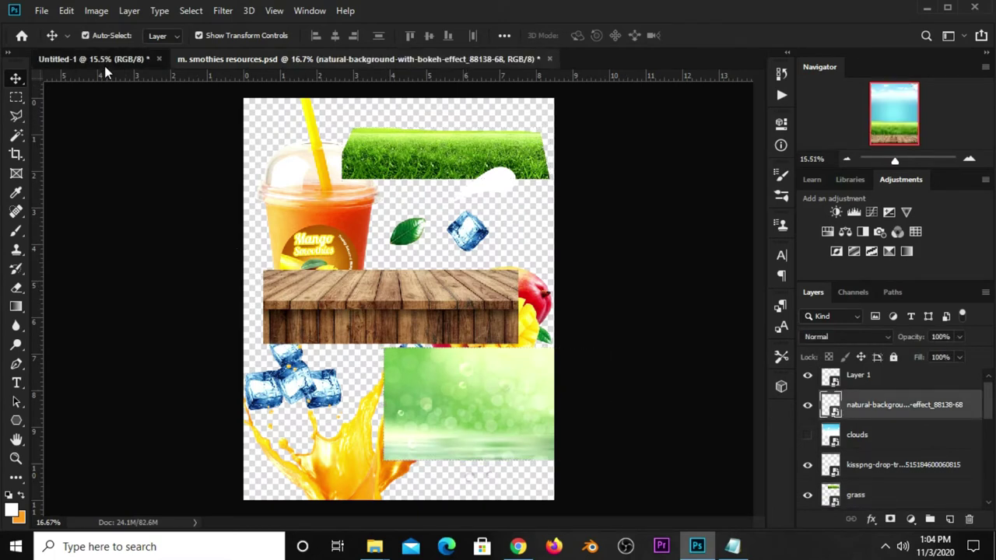
pyautogui.moveTo(237, 253); pyautogui.dragTo(385, 293)
# - Stretch the bokeh image across the poster's middle band and add a layer mask
pyautogui.hotkey('ctrl', 't')
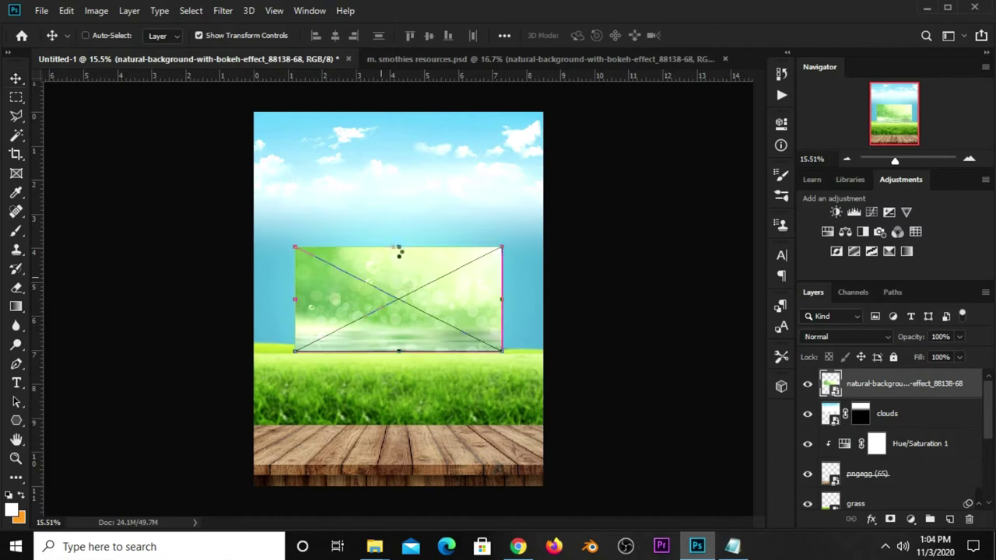
pyautogui.moveTo(501, 298); pyautogui.dragTo(539, 281)
pyautogui.moveTo(399, 238); pyautogui.dragTo(397, 207)
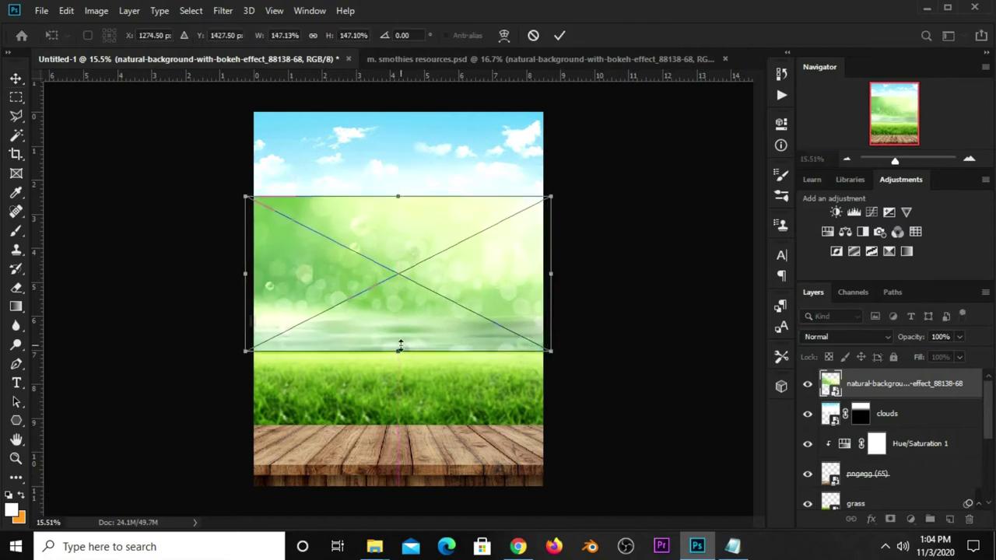
pyautogui.moveTo(400, 351); pyautogui.dragTo(399, 372)
pyautogui.moveTo(397, 333); pyautogui.dragTo(399, 343)
pyautogui.press('Return')
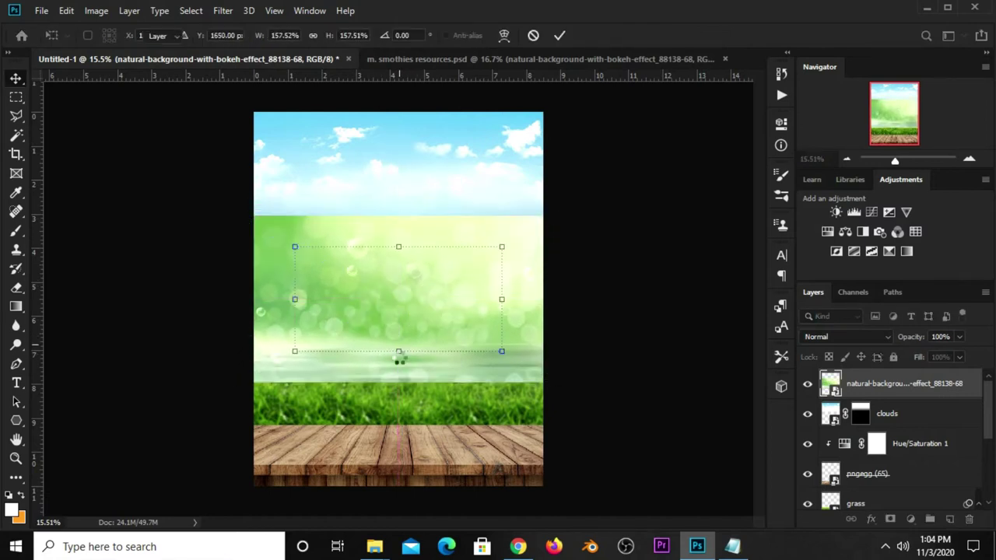
pyautogui.click(890, 519)
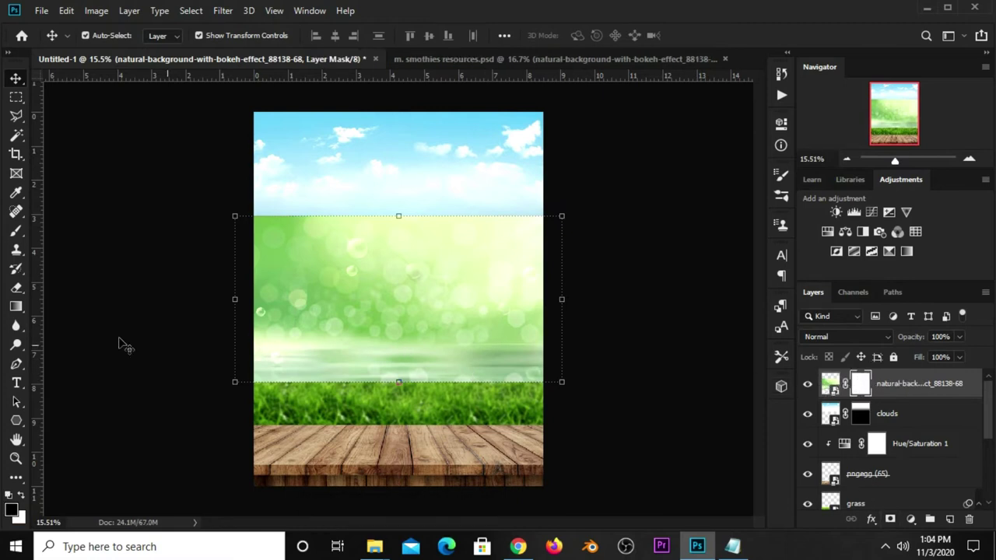
# - Fade the bokeh mask's top and bottom into the sky and grass with a Foreground to Transparent gradient
pyautogui.moveTo(26, 310); pyautogui.dragTo(108, 311)
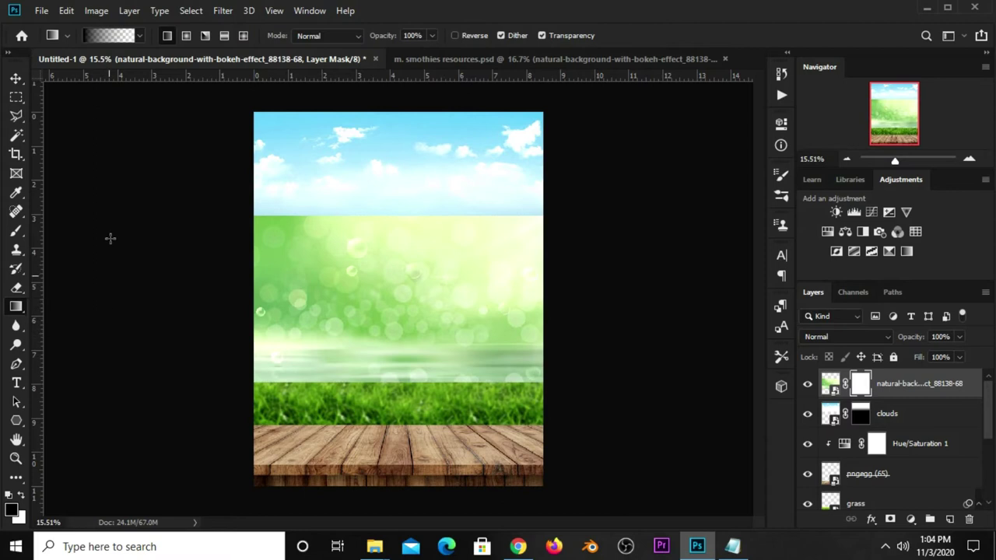
pyautogui.click(116, 35)
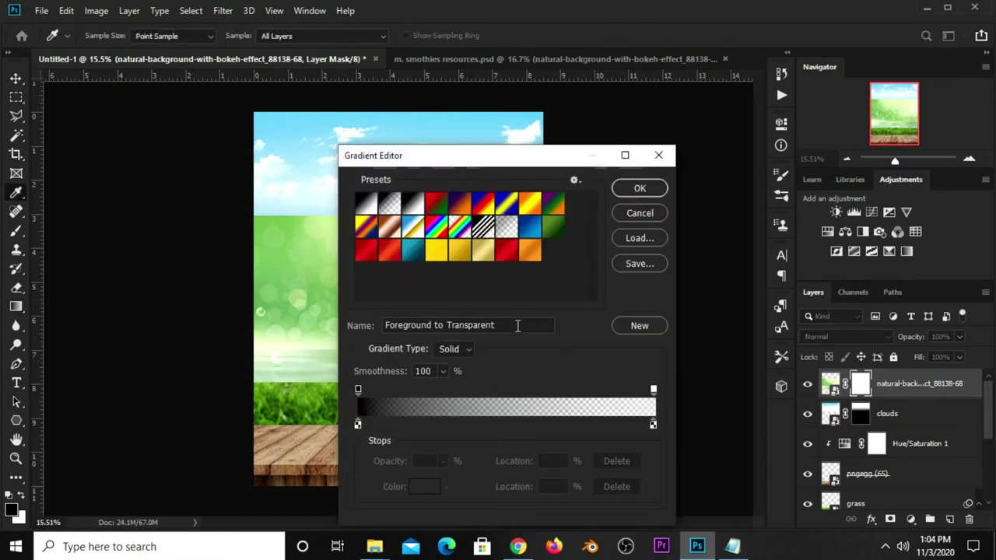
pyautogui.moveTo(517, 325); pyautogui.dragTo(388, 328)
pyautogui.click(634, 189)
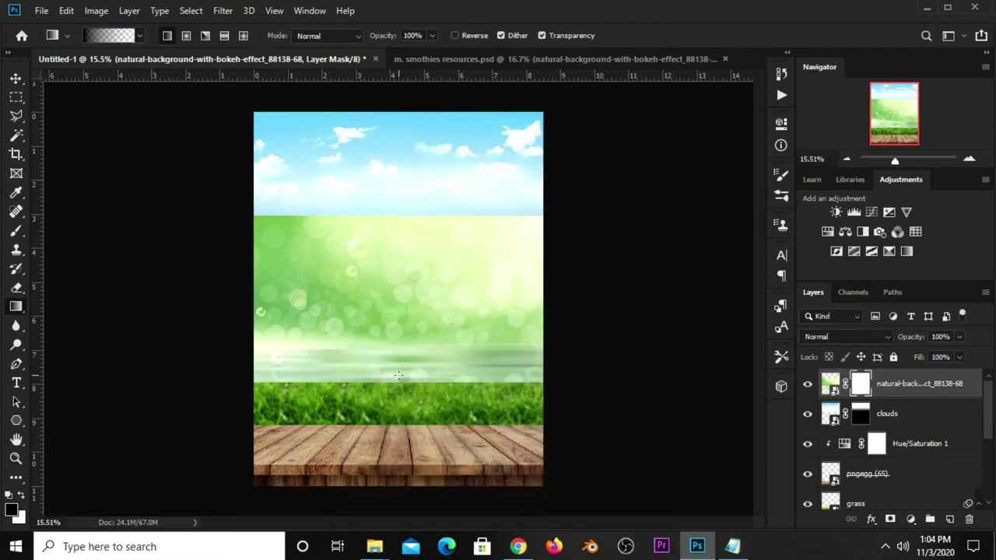
pyautogui.moveTo(394, 326); pyautogui.dragTo(392, 403)
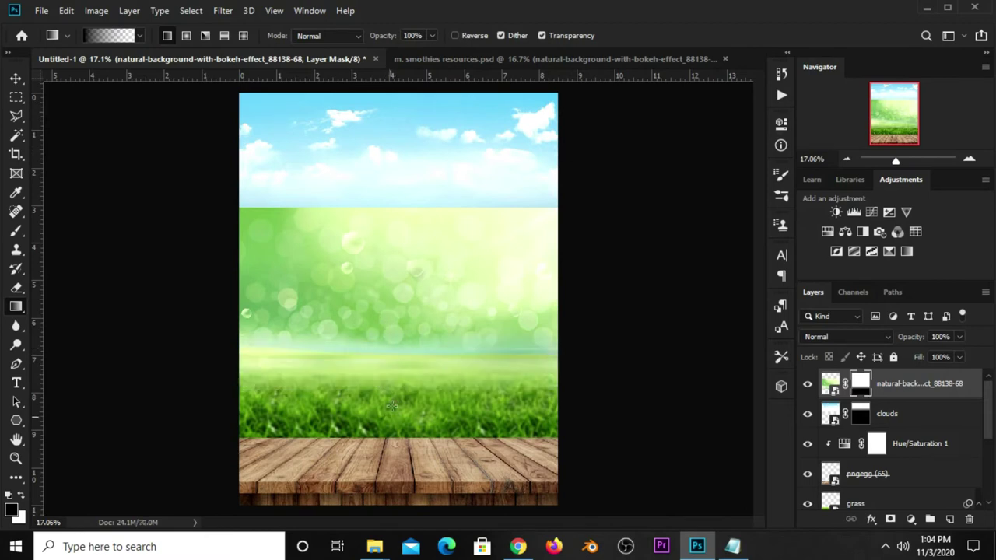
pyautogui.moveTo(383, 289); pyautogui.dragTo(393, 235)
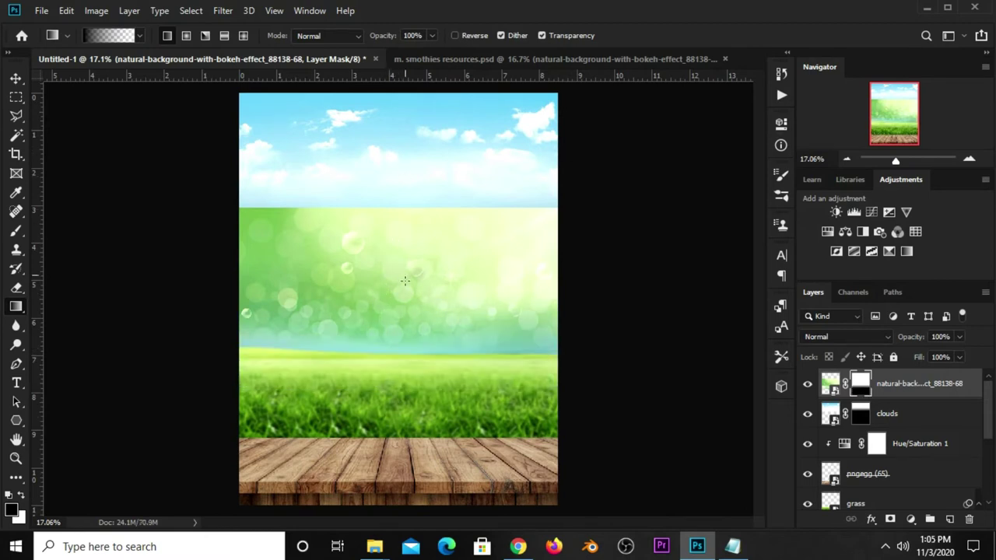
pyautogui.moveTo(404, 280); pyautogui.dragTo(393, 197)
pyautogui.moveTo(389, 274); pyautogui.dragTo(389, 276)
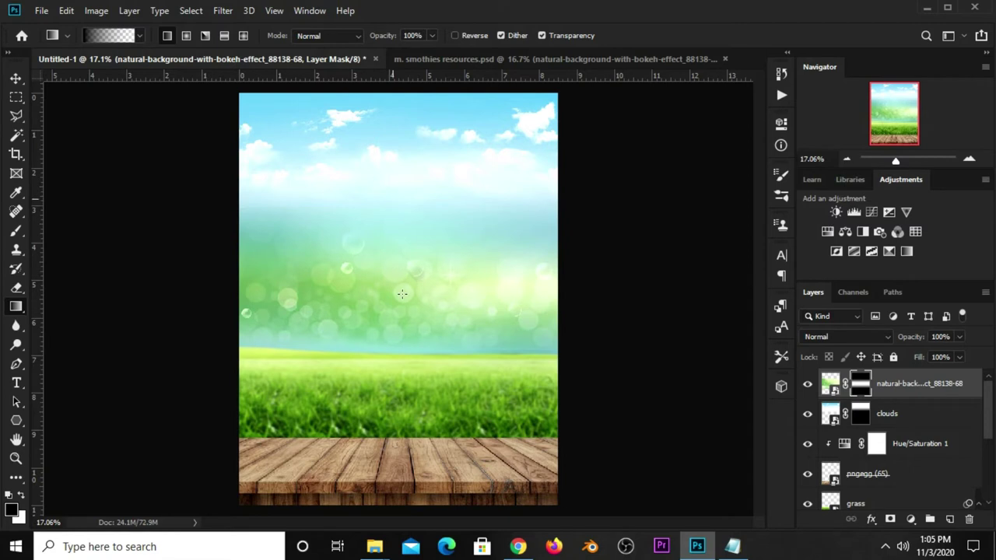
# - Stretch the bokeh layer slightly taller and wider
pyautogui.press('v')
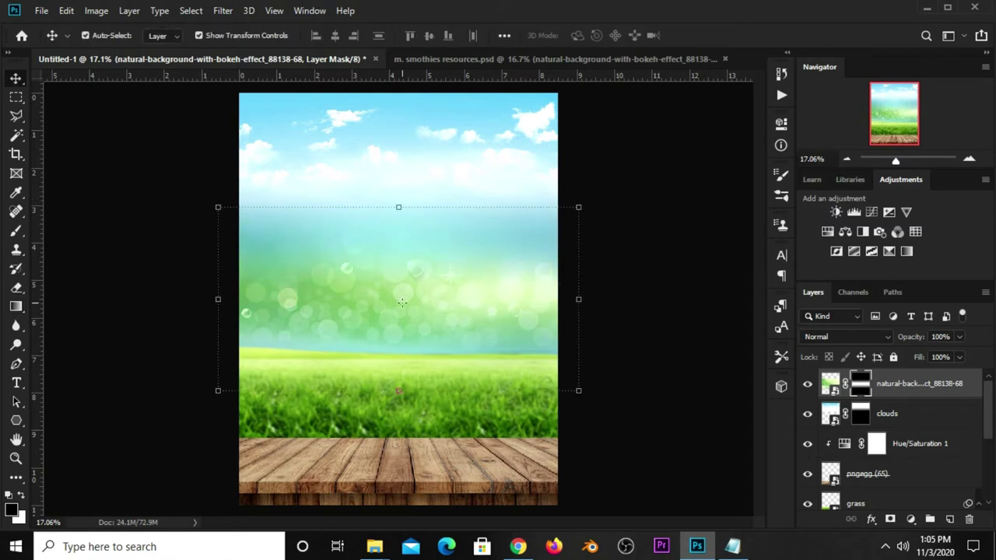
pyautogui.moveTo(397, 391)
pyautogui.mouseDown()
pyautogui.moveTo(408, 417)
pyautogui.moveTo(400, 403)
pyautogui.mouseUp()
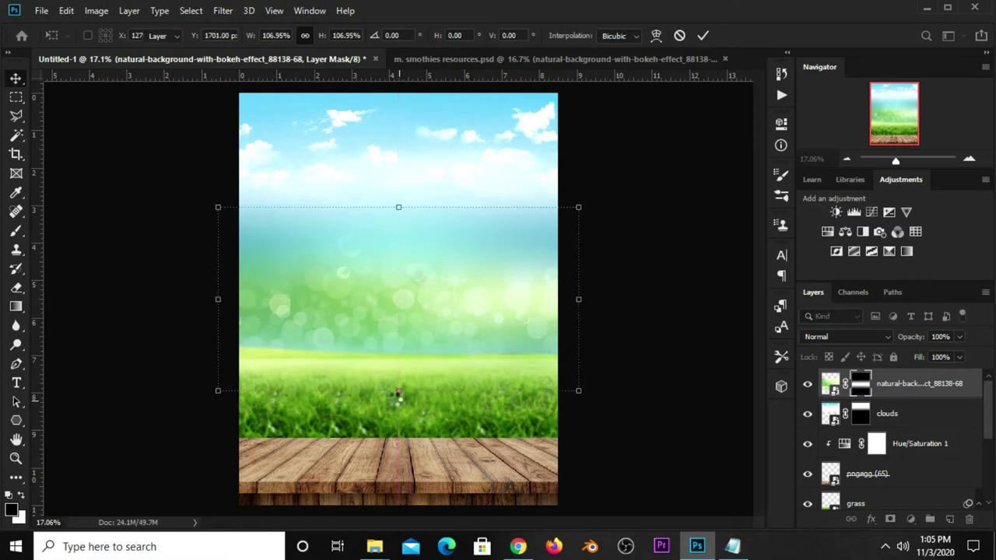
pyautogui.press('Return')
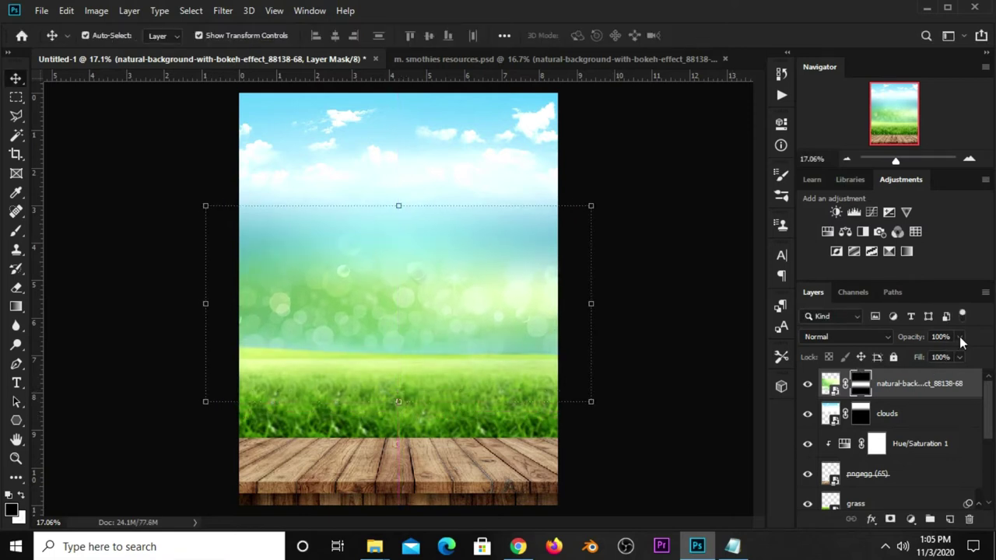
# - Lower the bokeh layer's opacity to 12%, leaving it selected in the Layers panel
pyautogui.moveTo(937, 357); pyautogui.dragTo(933, 357)
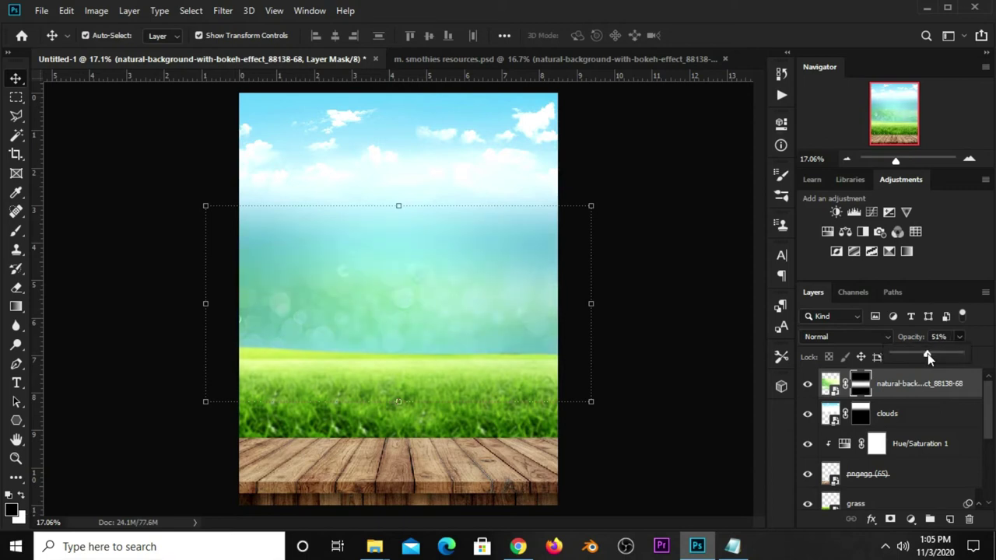
pyautogui.moveTo(923, 354); pyautogui.dragTo(910, 357)
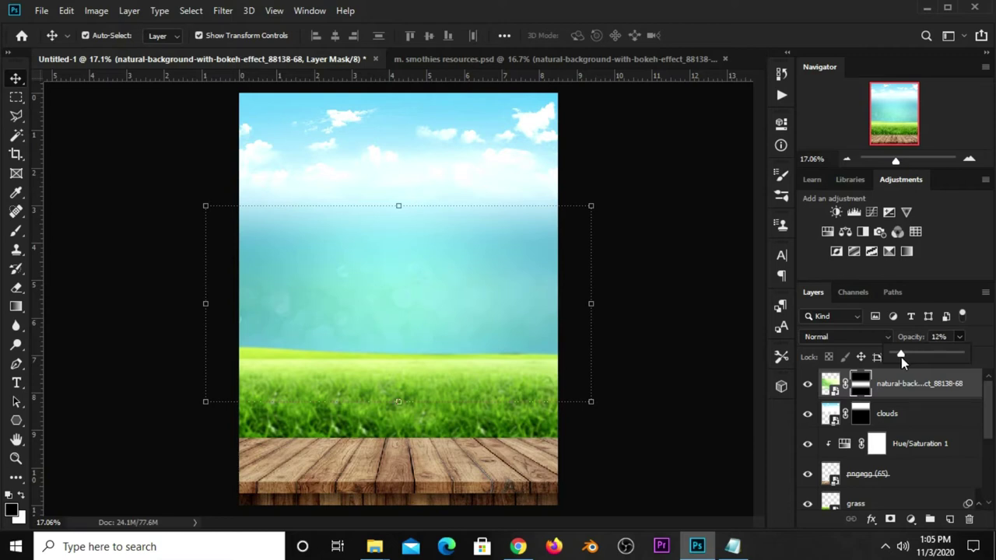
pyautogui.click(656, 304)
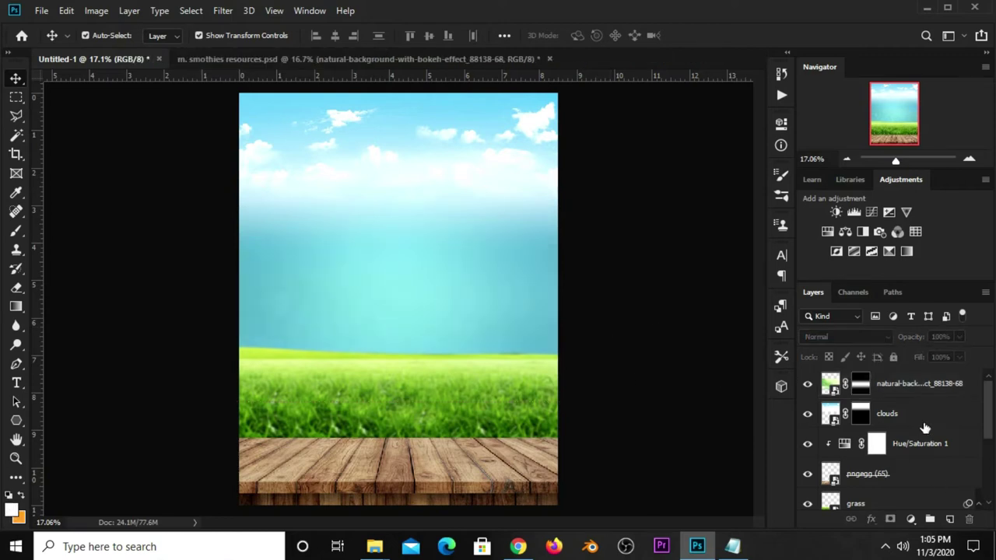
pyautogui.scroll(-3, 924, 429)
pyautogui.scroll(-2, 924, 430)
pyautogui.scroll(5, 922, 434)
pyautogui.click(924, 420)
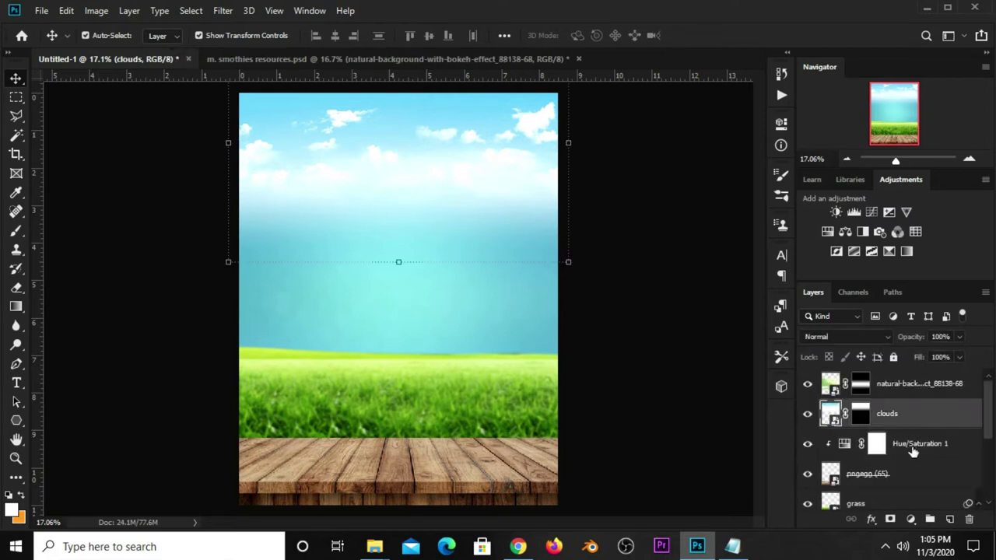
pyautogui.click(914, 395)
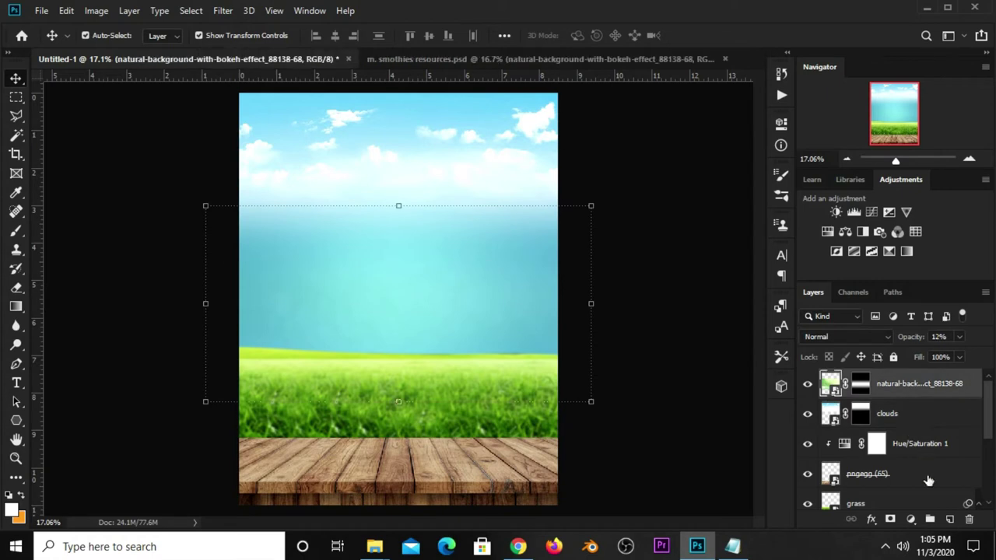
# - Add a new layer and set up a soft Brush with white as the painting colour
pyautogui.click(951, 520)
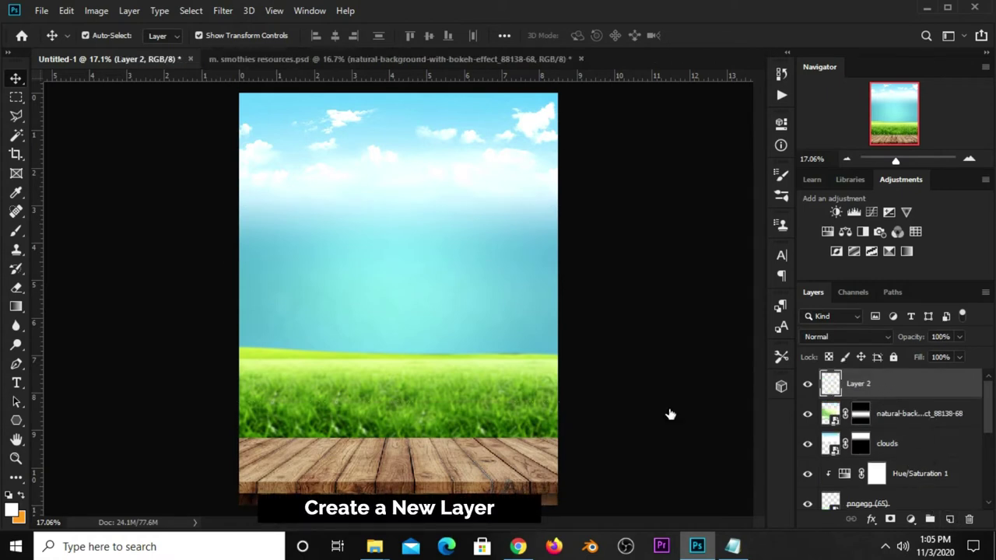
pyautogui.click(16, 231)
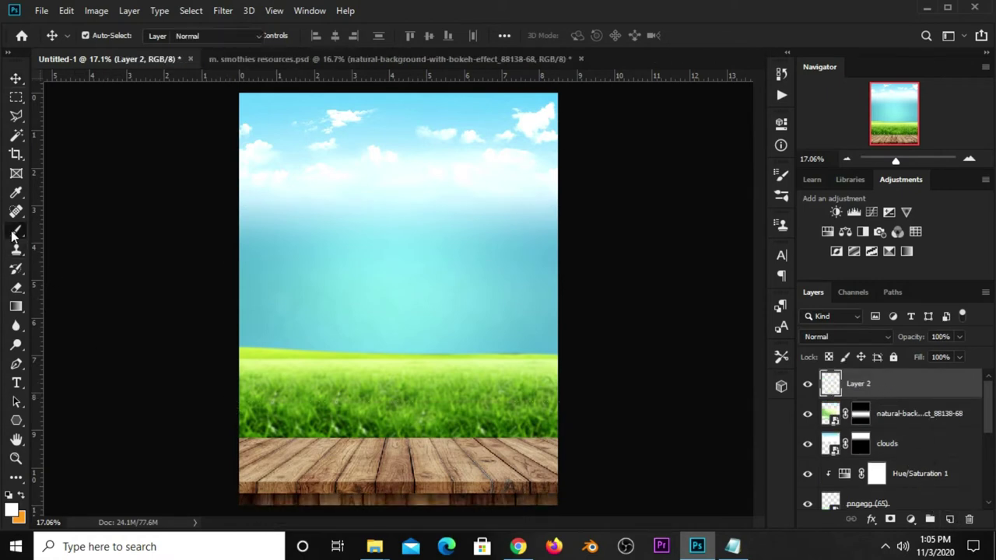
pyautogui.click(85, 230)
pyautogui.press('[')
pyautogui.press('[')
pyautogui.press('[')
pyautogui.press('[')
pyautogui.press('[')
pyautogui.press('[')
pyautogui.press('[')
pyautogui.press('[')
pyautogui.press('[')
pyautogui.press('[')
pyautogui.click(10, 509)
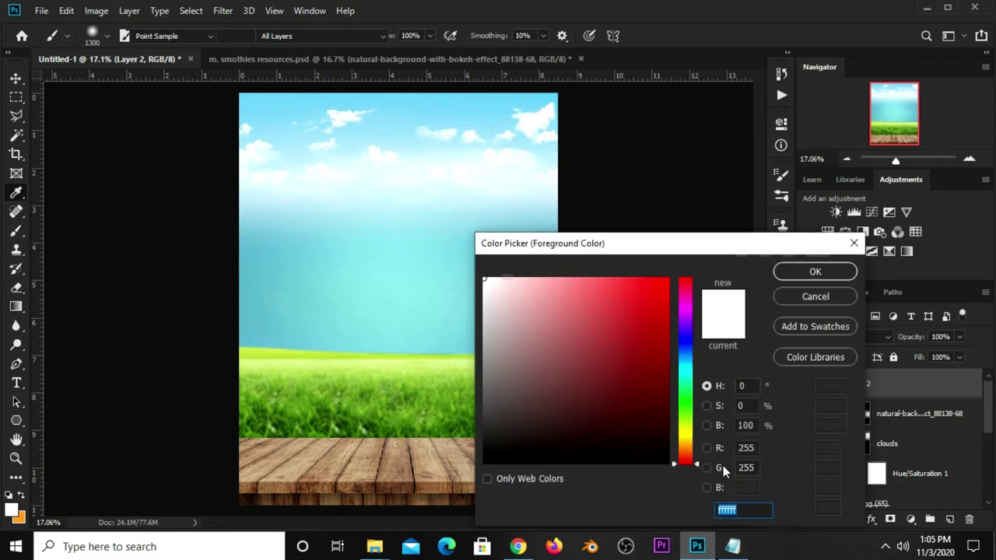
pyautogui.click(782, 274)
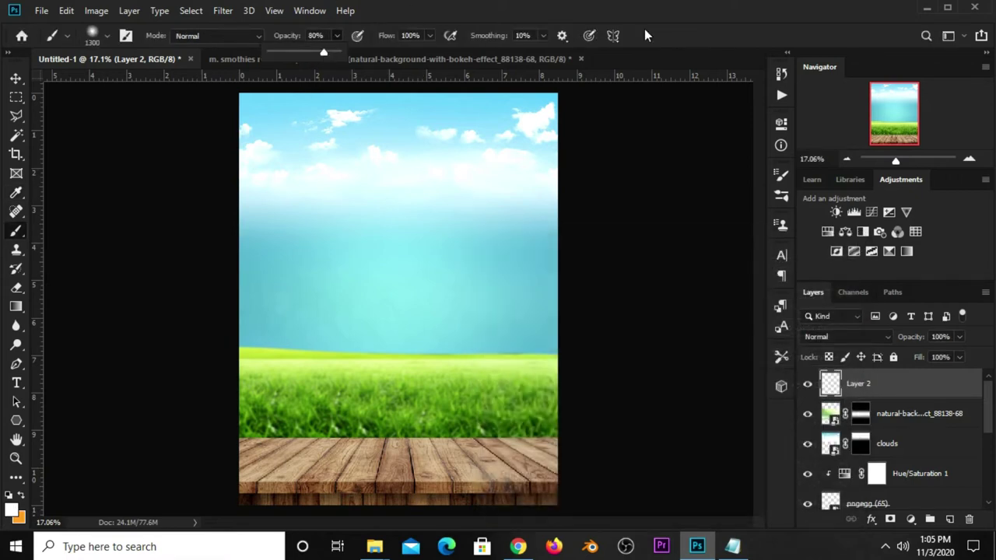
# - Paint a soft white haze band along the horizon above the grass
pyautogui.press('[')
pyautogui.press('[')
pyautogui.press('[')
pyautogui.press('[')
pyautogui.press('[')
pyautogui.press('[')
pyautogui.press('[')
pyautogui.press('[')
pyautogui.press(']')
pyautogui.press(']')
pyautogui.moveTo(233, 334); pyautogui.dragTo(563, 334)
pyautogui.moveTo(440, 324)
pyautogui.mouseDown()
pyautogui.moveTo(211, 324)
pyautogui.moveTo(565, 322)
pyautogui.moveTo(267, 311)
pyautogui.moveTo(320, 308)
pyautogui.moveTo(547, 304)
pyautogui.moveTo(553, 319)
pyautogui.mouseUp()
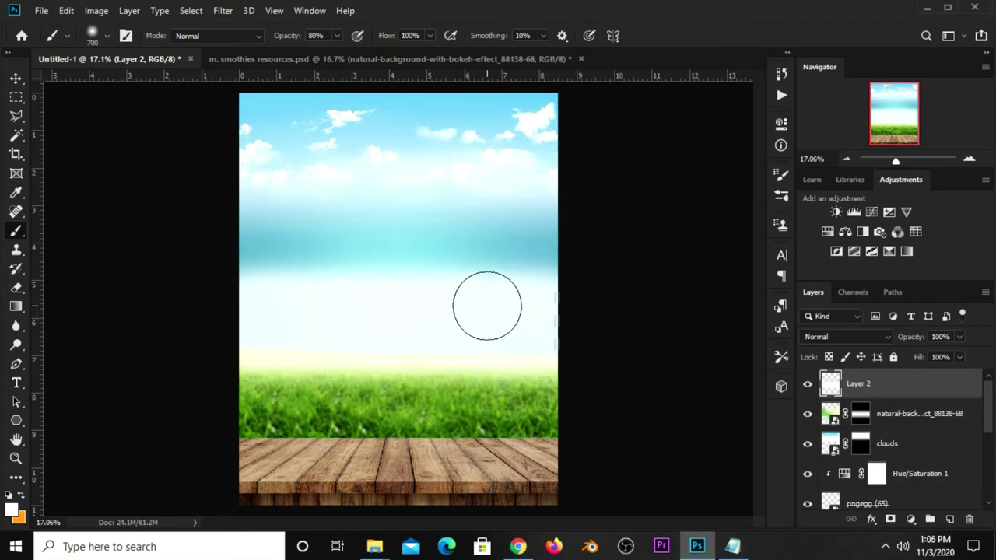
# - Set the white haze layer's opacity to 68% after toggling it to compare
pyautogui.press('v')
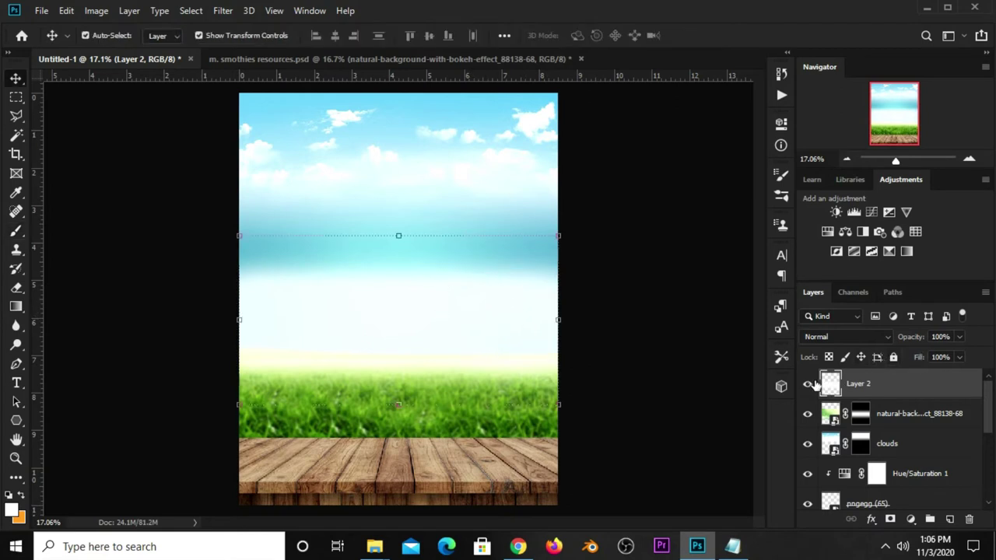
pyautogui.click(807, 384)
pyautogui.click(808, 383)
pyautogui.moveTo(934, 362); pyautogui.dragTo(941, 357)
pyautogui.click(704, 372)
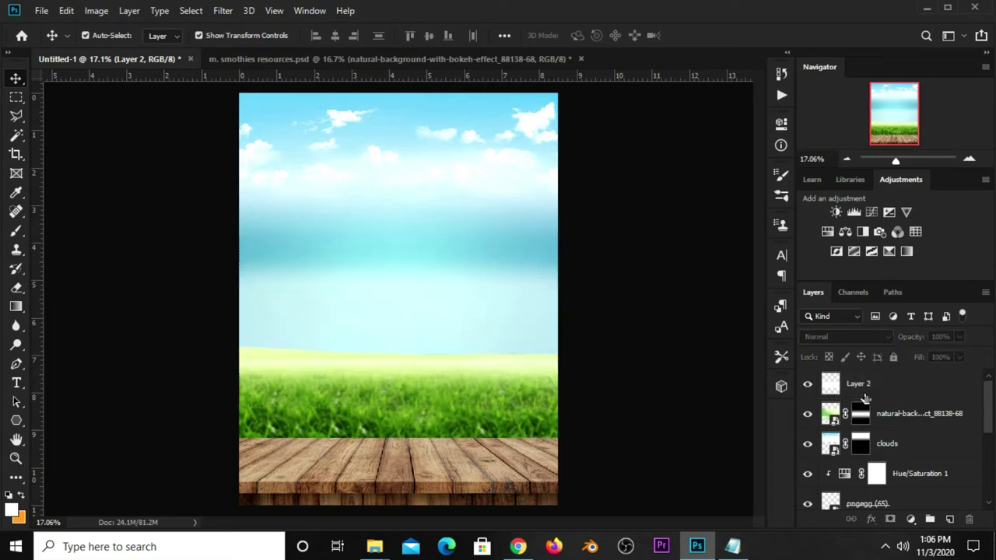
# - Add a layer mask to the haze and gradient-fade it out toward the top of the sky
pyautogui.click(871, 389)
pyautogui.click(890, 519)
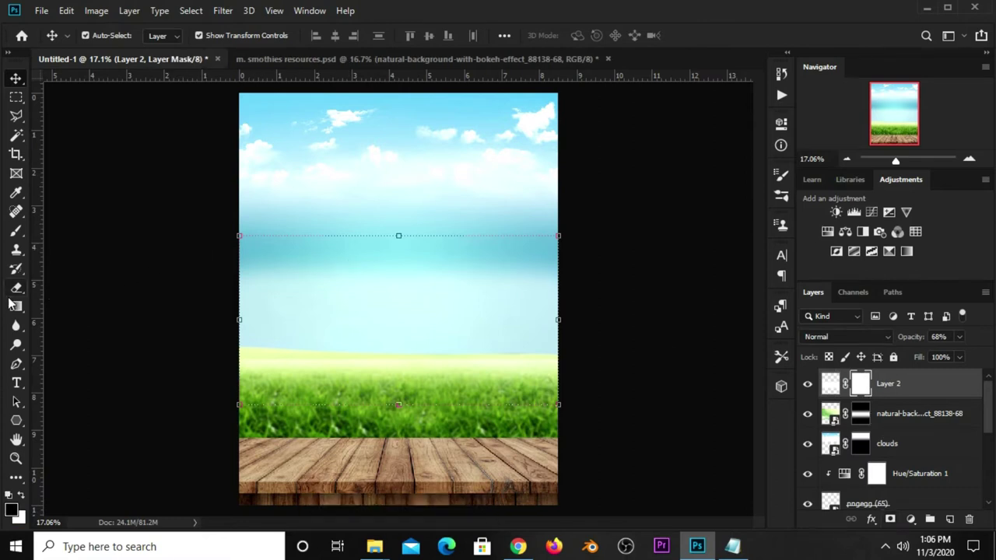
pyautogui.click(16, 306)
pyautogui.click(70, 307)
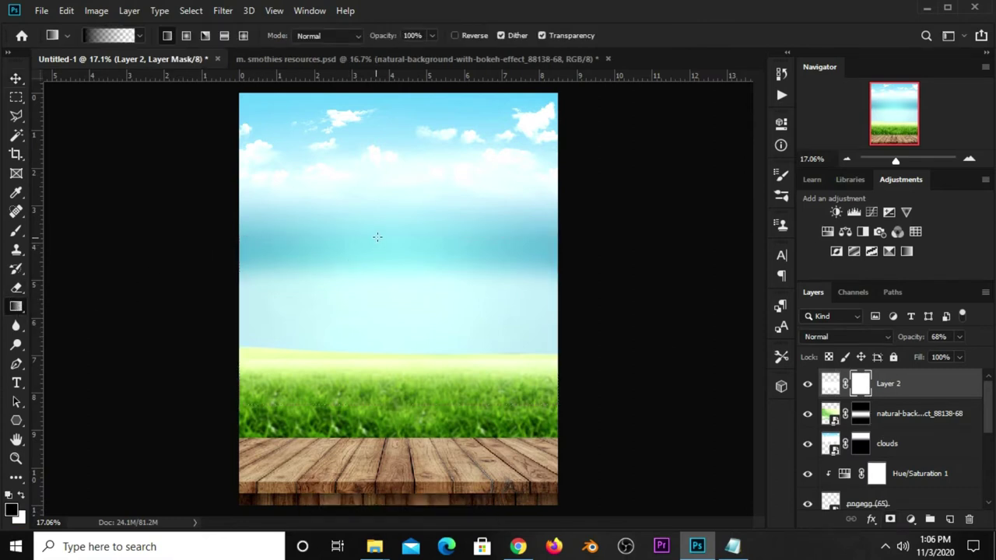
pyautogui.moveTo(383, 225); pyautogui.dragTo(392, 330)
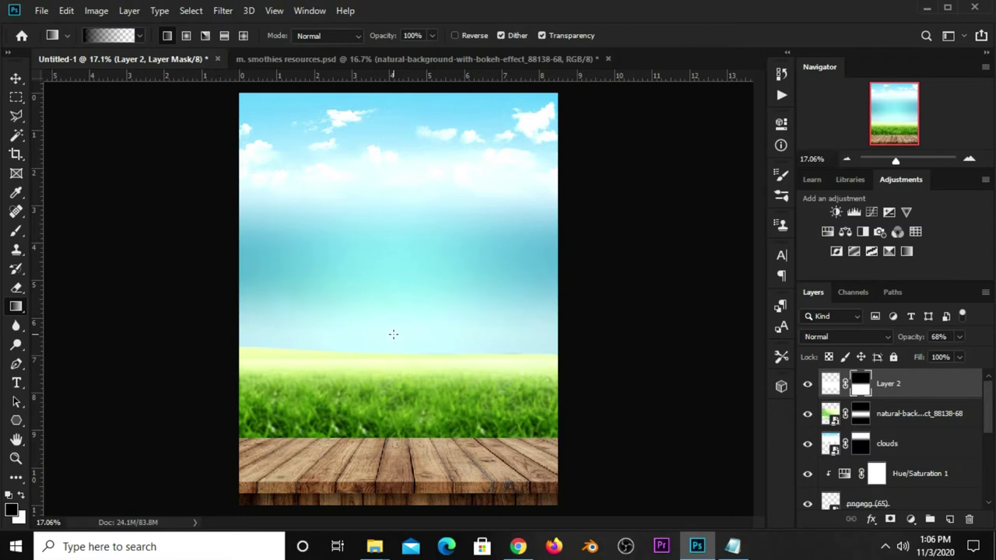
pyautogui.press('v')
pyautogui.click(599, 342)
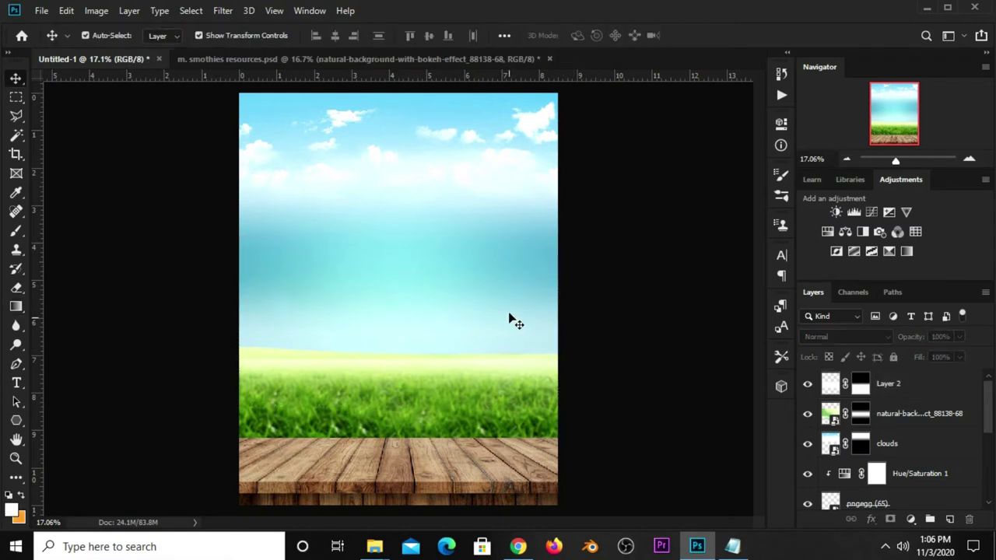
# - Add an Exposure adjustment layer with Gamma Correction 0.75, then toggle it to compare
pyautogui.click(911, 519)
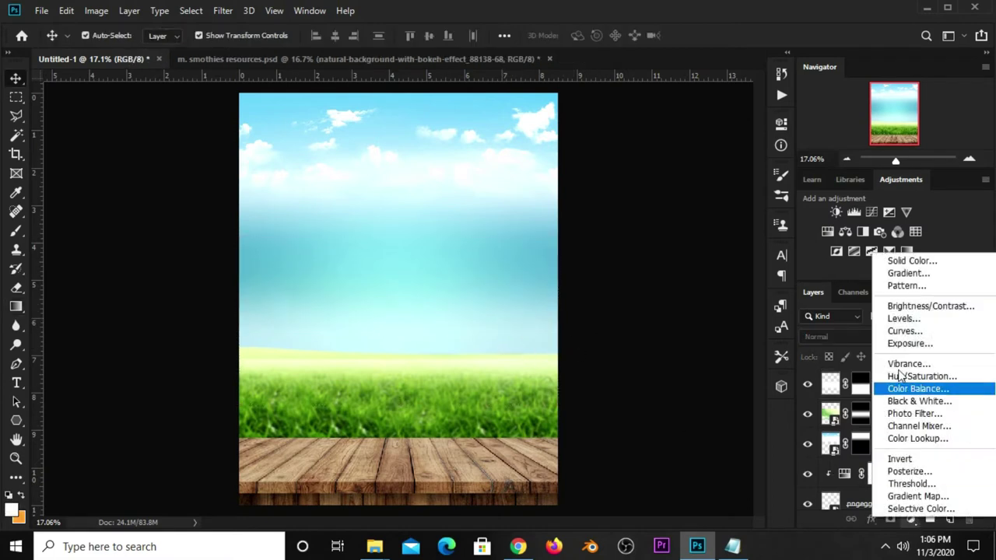
pyautogui.click(695, 383)
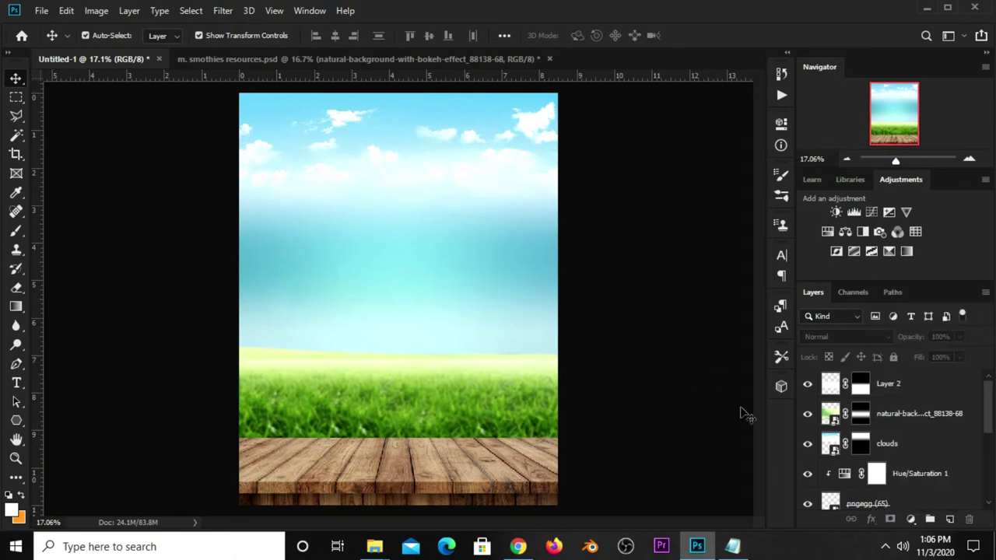
pyautogui.click(910, 519)
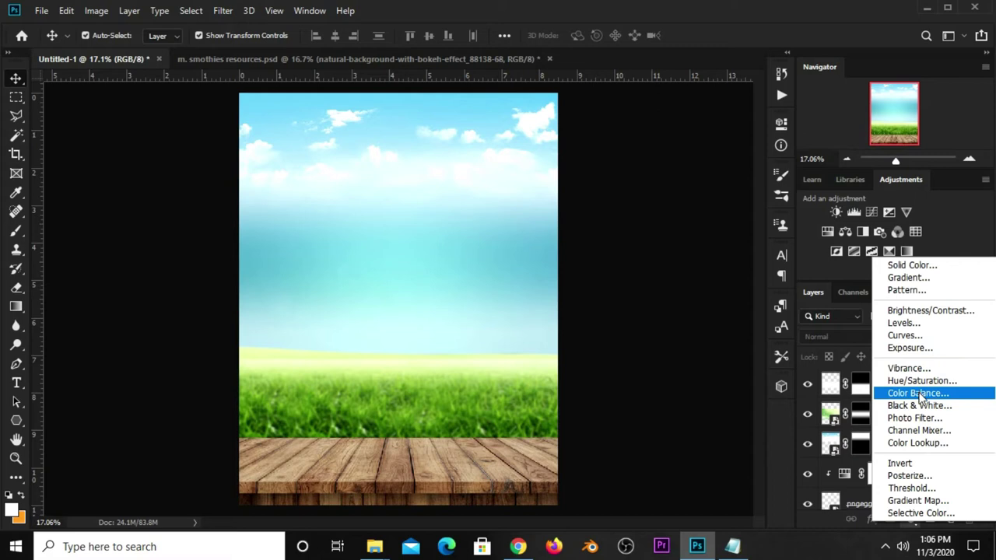
pyautogui.click(907, 348)
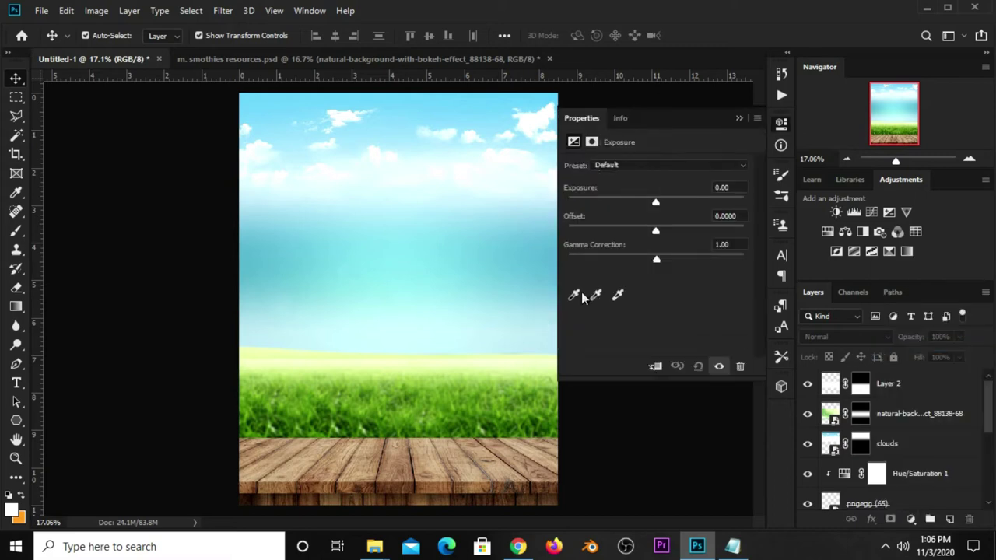
pyautogui.moveTo(659, 257); pyautogui.dragTo(672, 256)
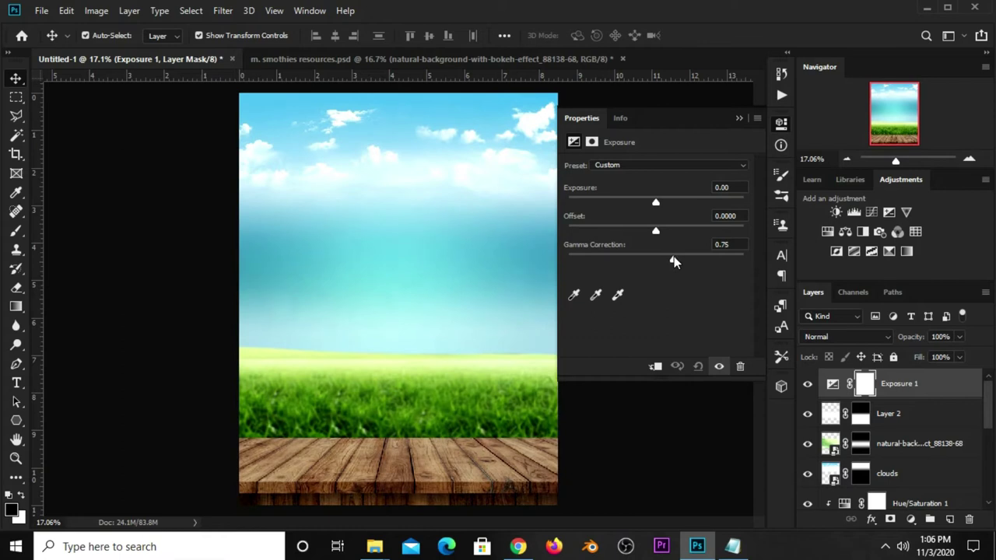
pyautogui.click(739, 118)
pyautogui.click(738, 118)
pyautogui.click(738, 119)
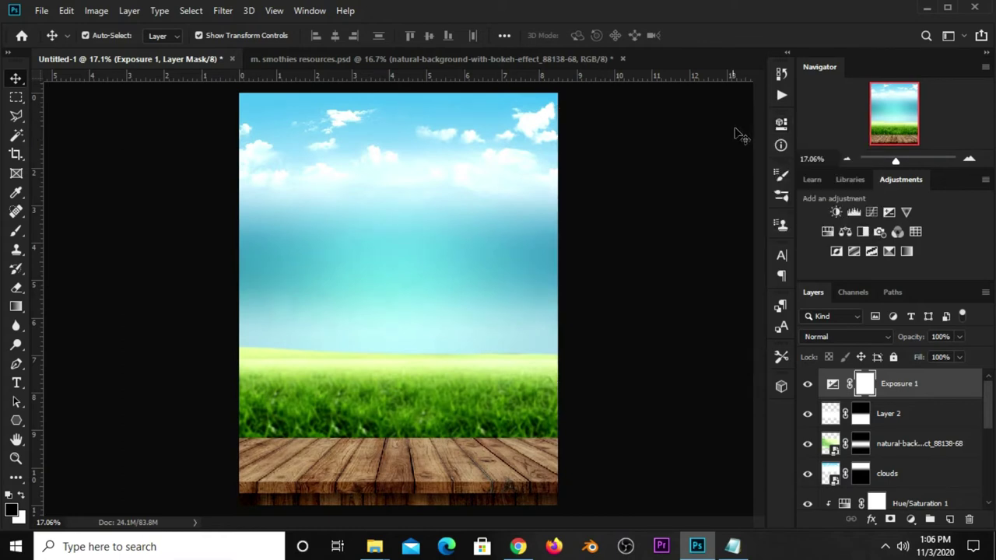
pyautogui.click(806, 386)
pyautogui.click(806, 385)
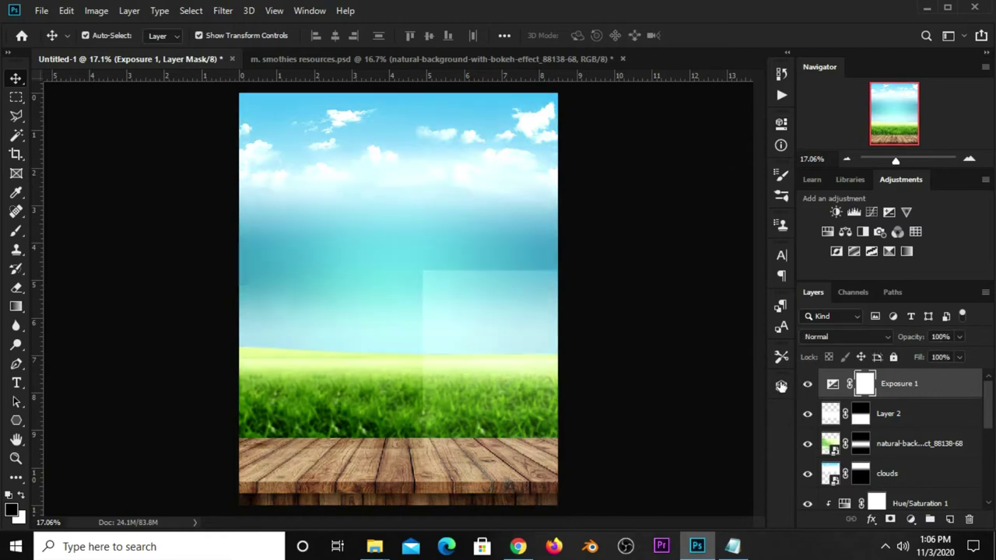
# - Drag the smoothie cup layer from the smoothies resources file onto the poster's wooden table
pyautogui.click(660, 277)
pyautogui.click(434, 69)
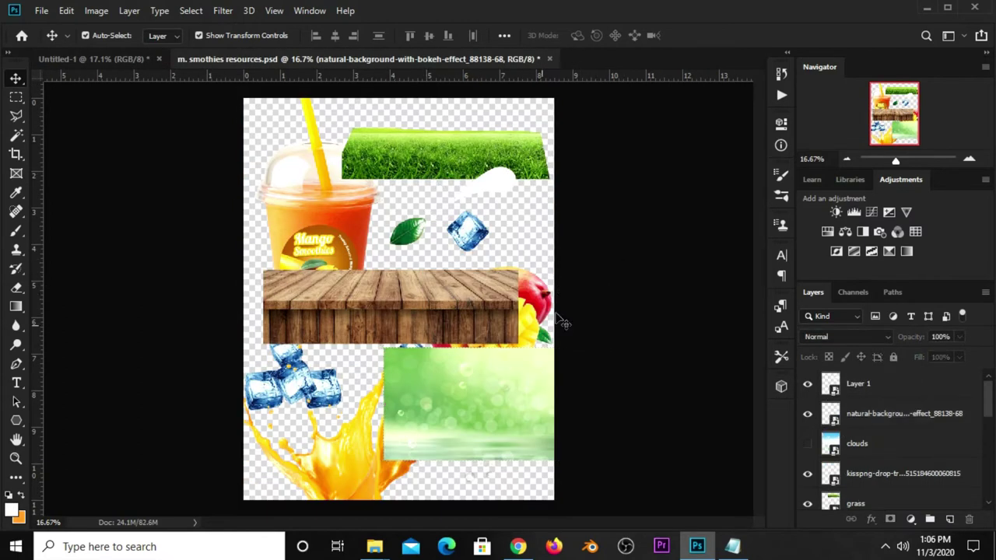
pyautogui.click(807, 413)
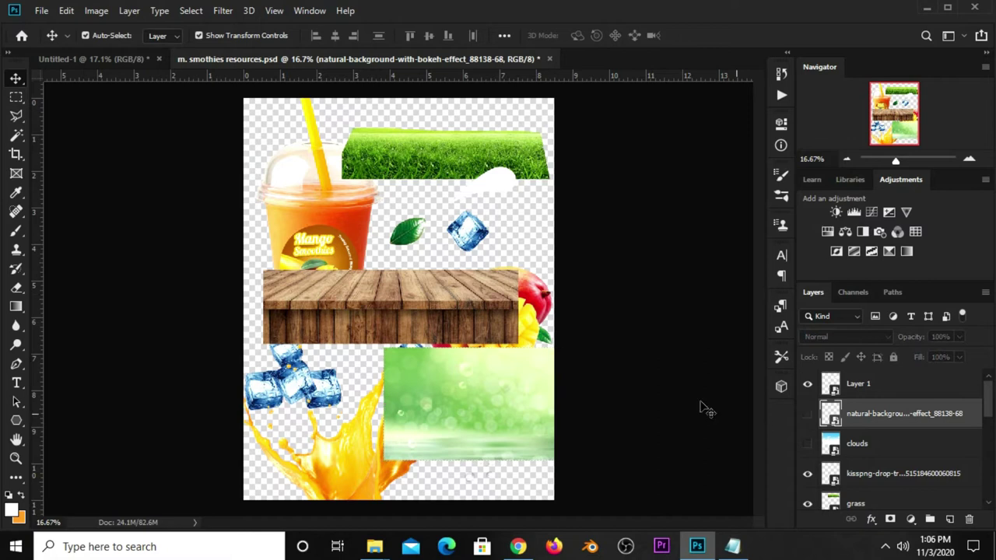
pyautogui.click(596, 286)
pyautogui.click(292, 216)
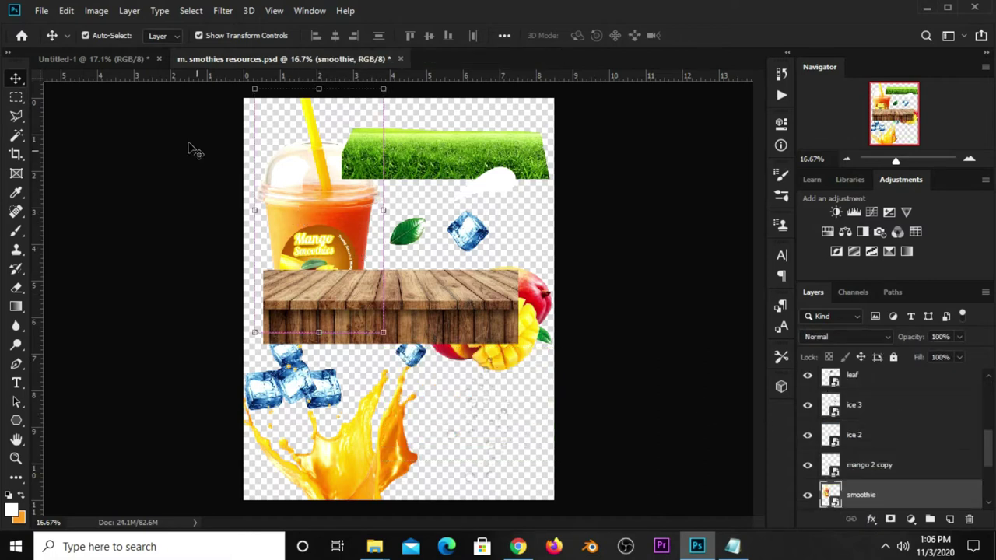
pyautogui.moveTo(127, 59)
pyautogui.mouseDown()
pyautogui.moveTo(427, 331)
pyautogui.moveTo(456, 340)
pyautogui.mouseUp()
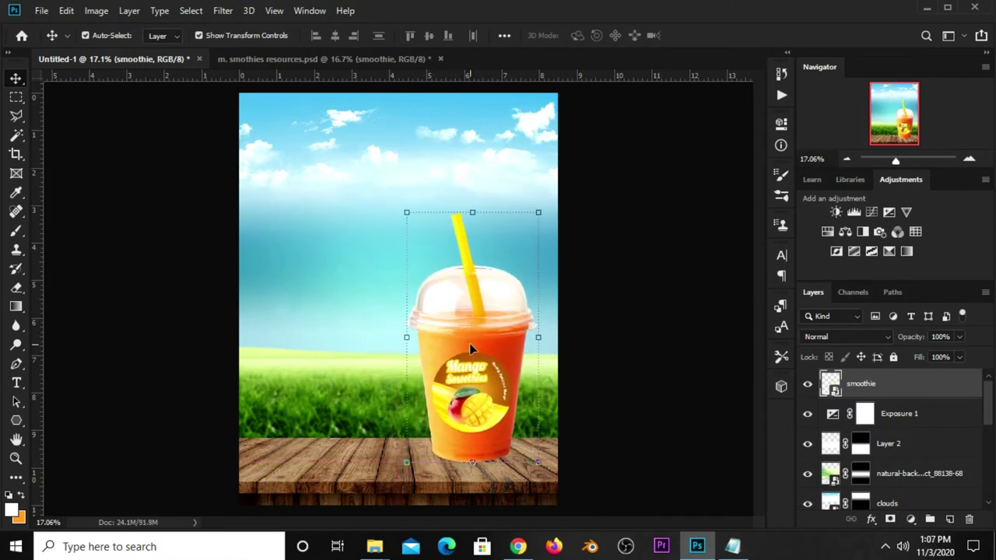
pyautogui.hotkey('ctrl', 'z')
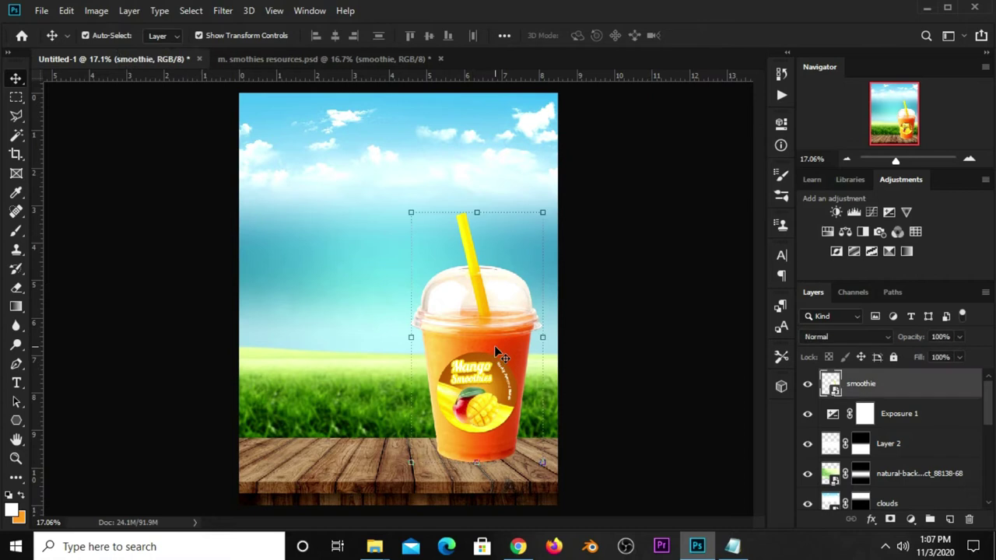
pyautogui.click(322, 60)
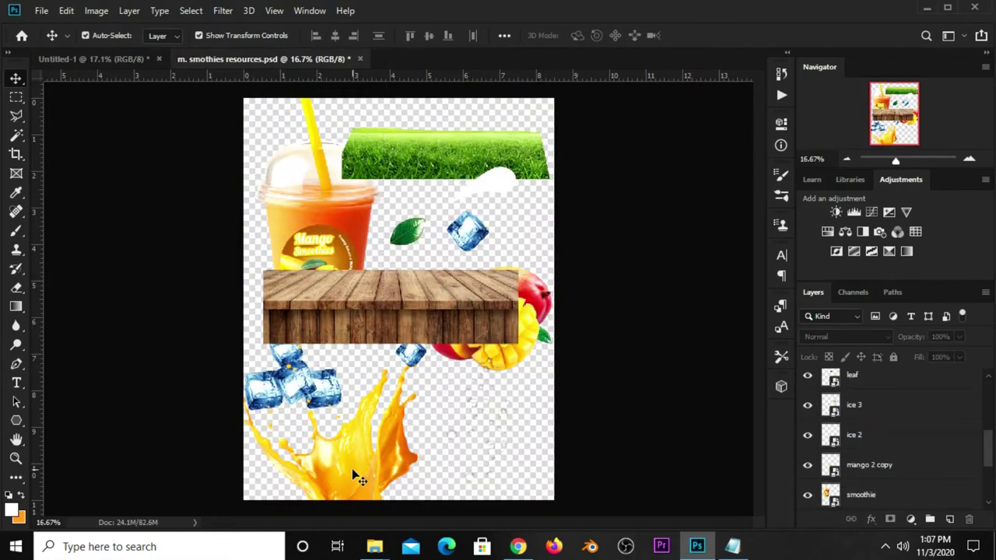
# - Select the juice, ice, mango 2 copy, ice 2, ice 3 and mango layers in the resources file
pyautogui.click(374, 476)
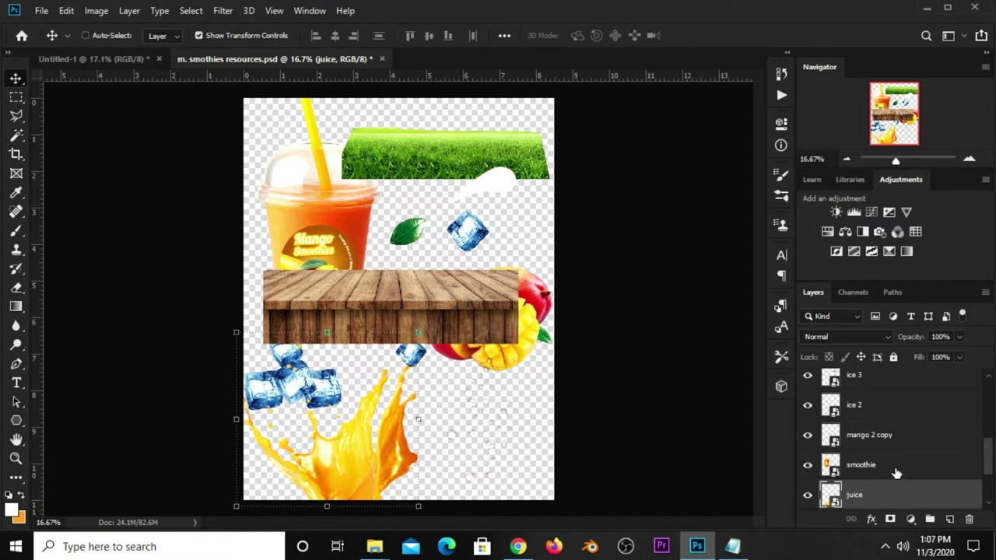
pyautogui.scroll(-1, 895, 471)
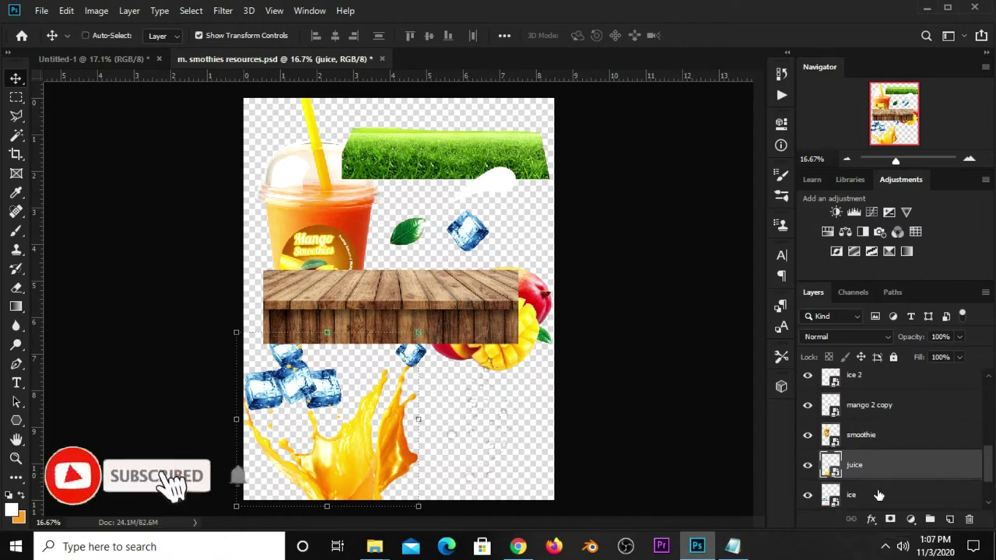
pyautogui.keyDown('ctrl'); pyautogui.click(879, 495); pyautogui.keyUp('ctrl')
pyautogui.keyDown('ctrl'); pyautogui.click(871, 417); pyautogui.keyUp('ctrl')
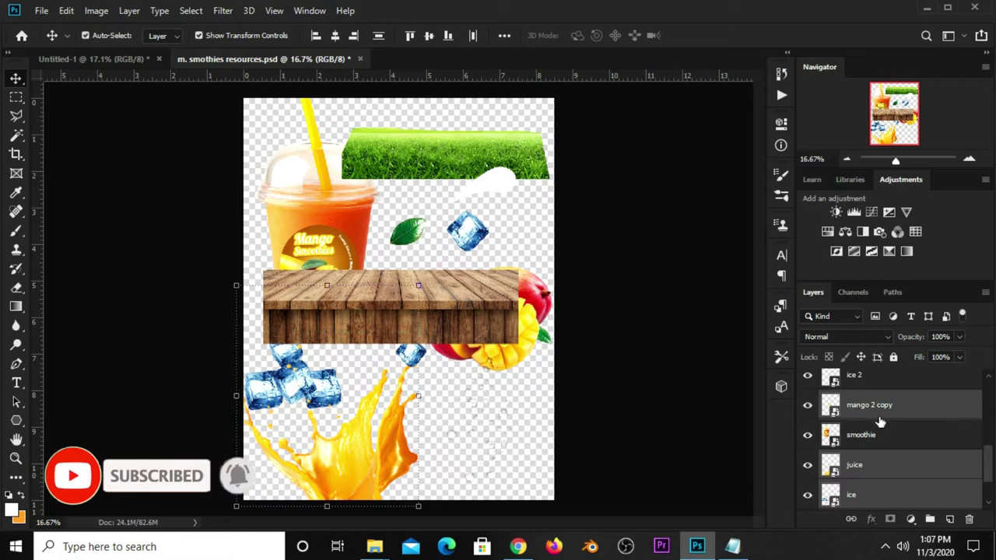
pyautogui.scroll(2, 878, 420)
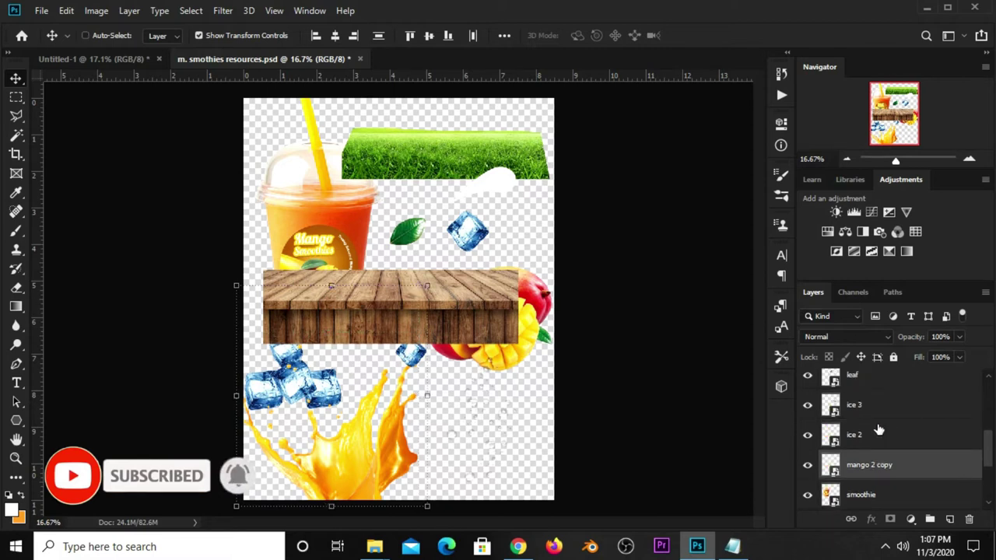
pyautogui.keyDown('ctrl'); pyautogui.click(878, 434); pyautogui.keyUp('ctrl')
pyautogui.keyDown('ctrl'); pyautogui.click(873, 406); pyautogui.keyUp('ctrl')
pyautogui.scroll(-3, 874, 413)
pyautogui.scroll(-1, 873, 425)
pyautogui.scroll(1, 873, 425)
pyautogui.scroll(-1, 875, 430)
pyautogui.keyDown('ctrl'); pyautogui.click(876, 469); pyautogui.keyUp('ctrl')
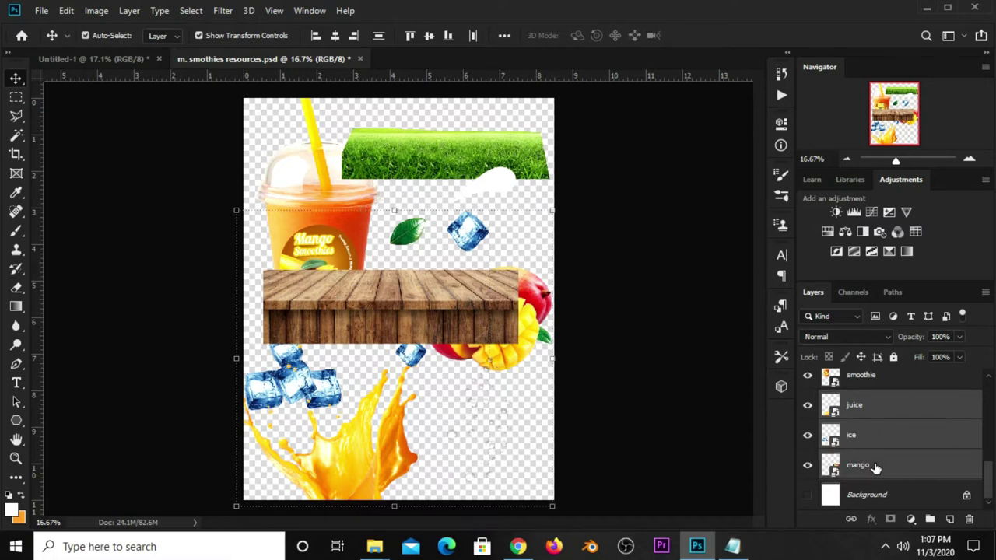
pyautogui.scroll(3, 876, 467)
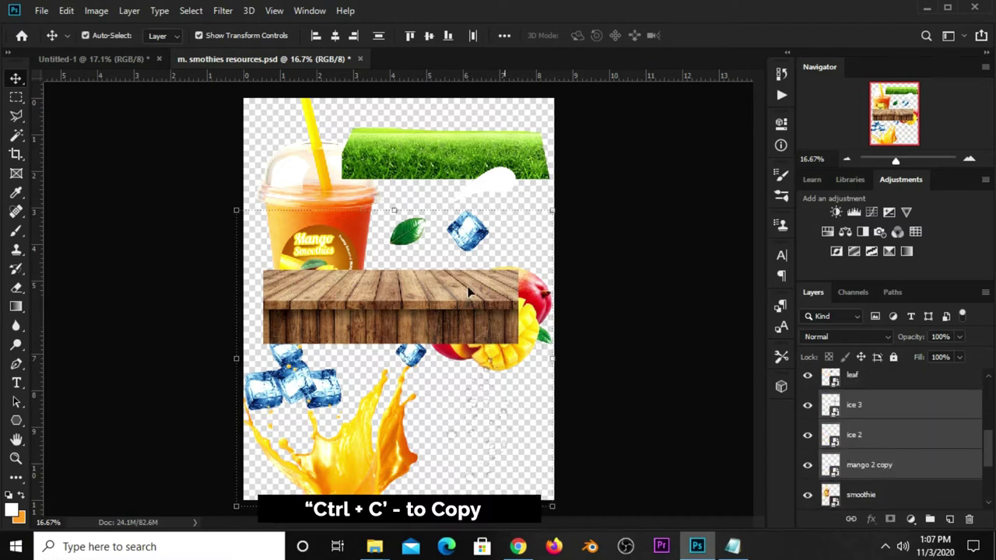
# - Paste the layers into the poster and move the juice splash over the cup
pyautogui.click(129, 61)
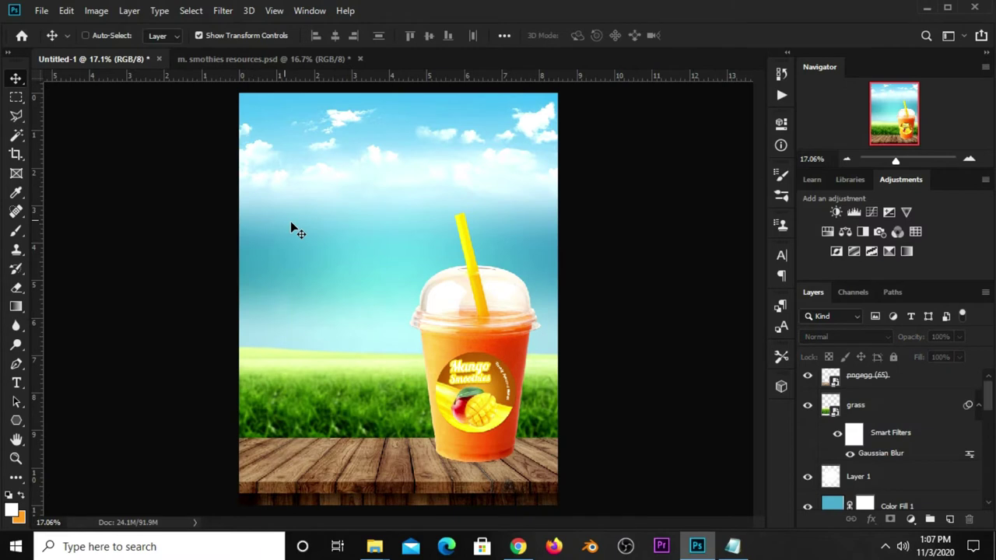
pyautogui.hotkey('ctrl', 'v')
pyautogui.click(611, 217)
pyautogui.moveTo(346, 396); pyautogui.dragTo(547, 384)
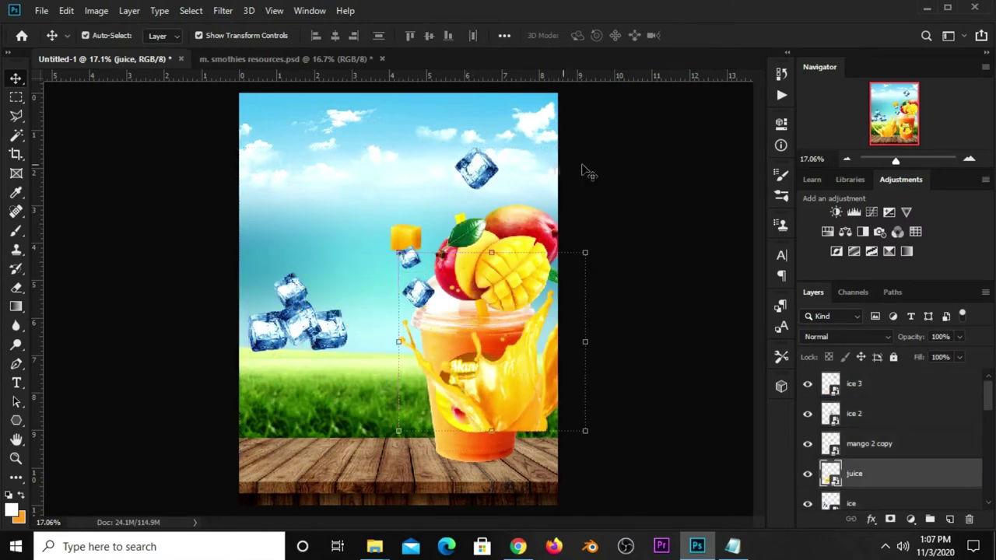
# - Move the mango cluster to the table left of the cup and hide the ice and juice layers
pyautogui.click(519, 248)
pyautogui.moveTo(523, 242); pyautogui.dragTo(393, 385)
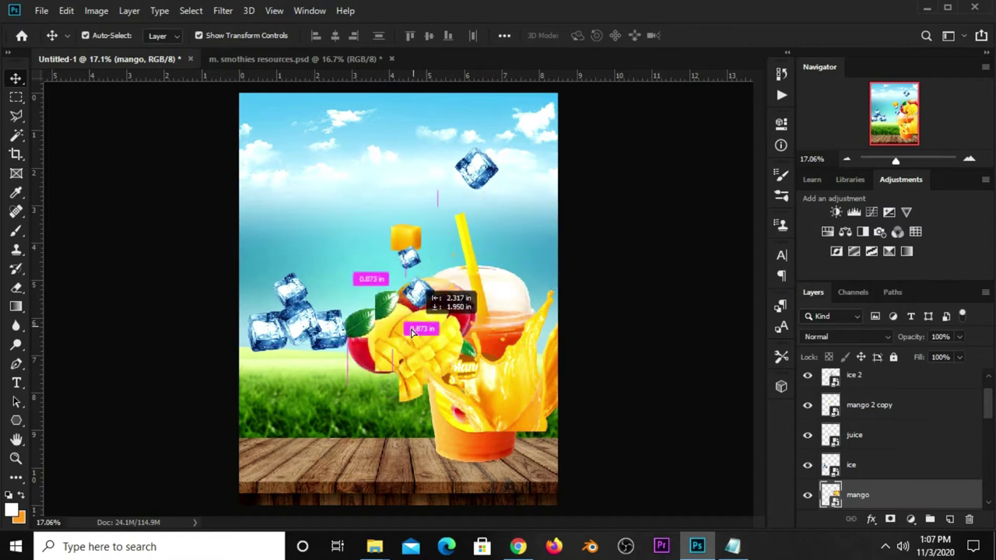
pyautogui.moveTo(807, 464); pyautogui.dragTo(806, 404)
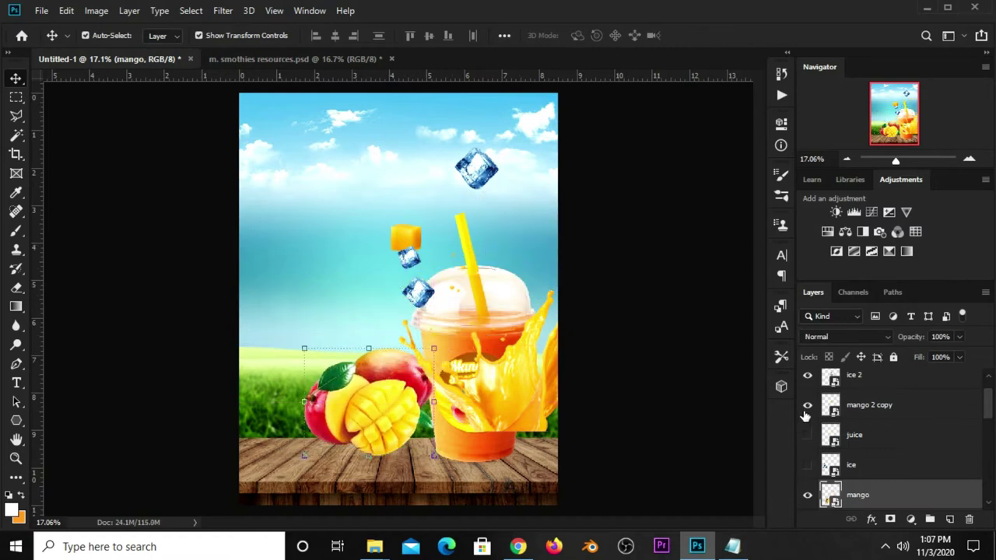
pyautogui.click(807, 377)
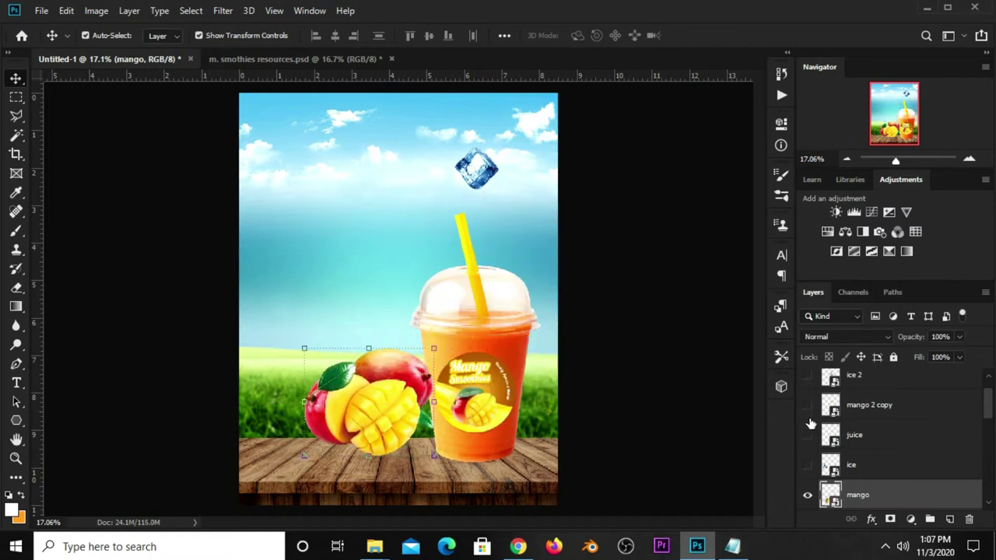
pyautogui.moveTo(362, 399); pyautogui.dragTo(383, 397)
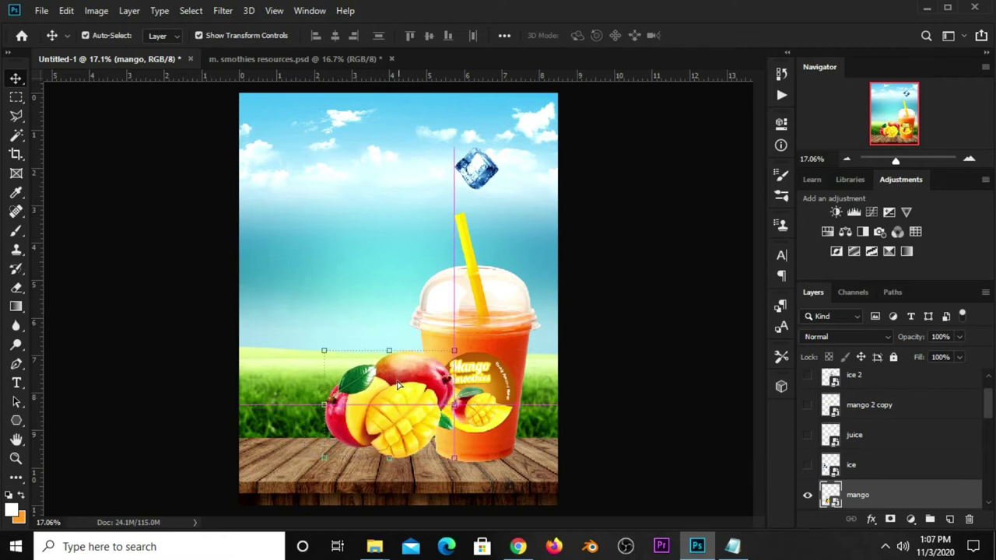
# - Resize the mango cluster and move its layer below the smoothie cup
pyautogui.hotkey('ctrl', 't')
pyautogui.moveTo(474, 342); pyautogui.dragTo(465, 349)
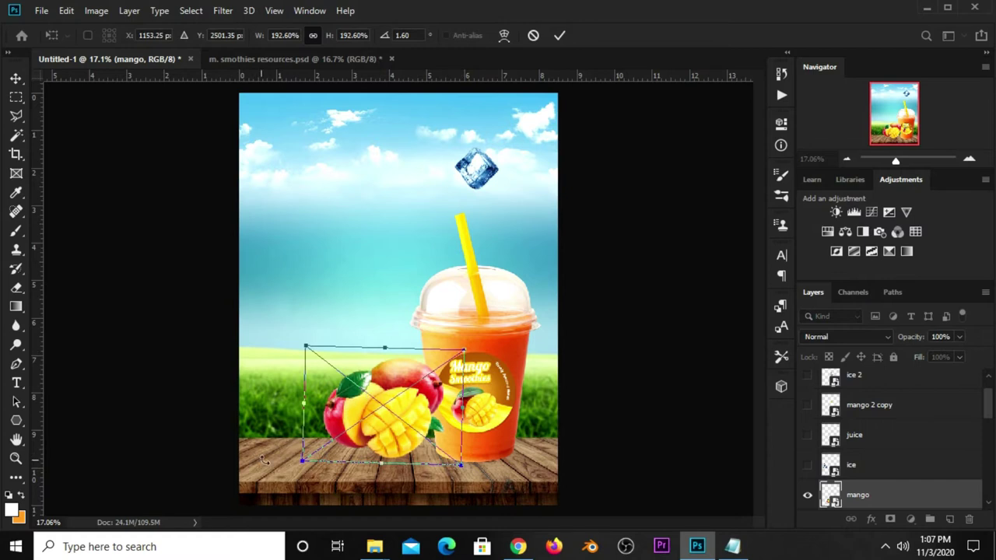
pyautogui.moveTo(305, 463); pyautogui.dragTo(290, 470)
pyautogui.moveTo(349, 439)
pyautogui.mouseDown()
pyautogui.moveTo(342, 431)
pyautogui.moveTo(370, 431)
pyautogui.mouseUp()
pyautogui.press('Return')
pyautogui.scroll(-2, 938, 421)
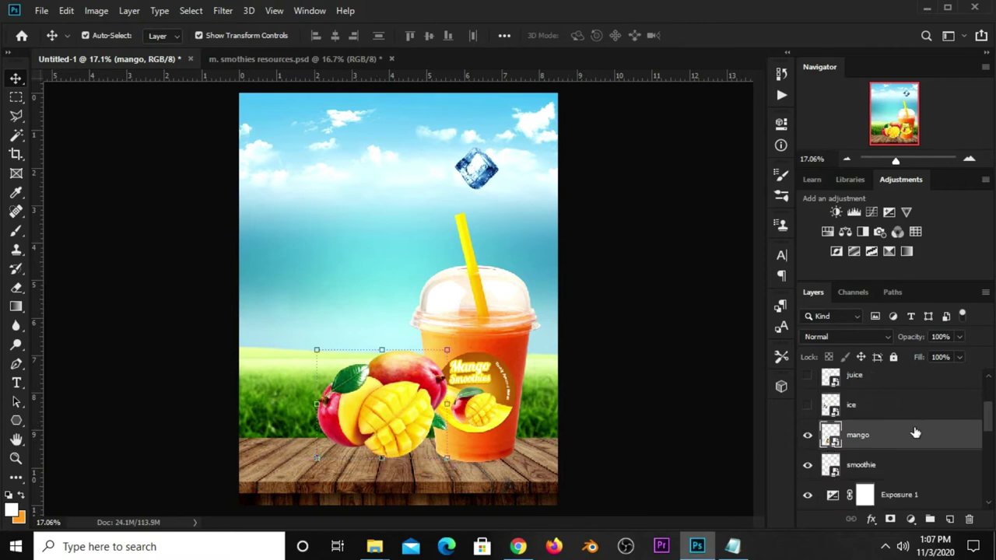
pyautogui.moveTo(902, 449); pyautogui.dragTo(904, 478)
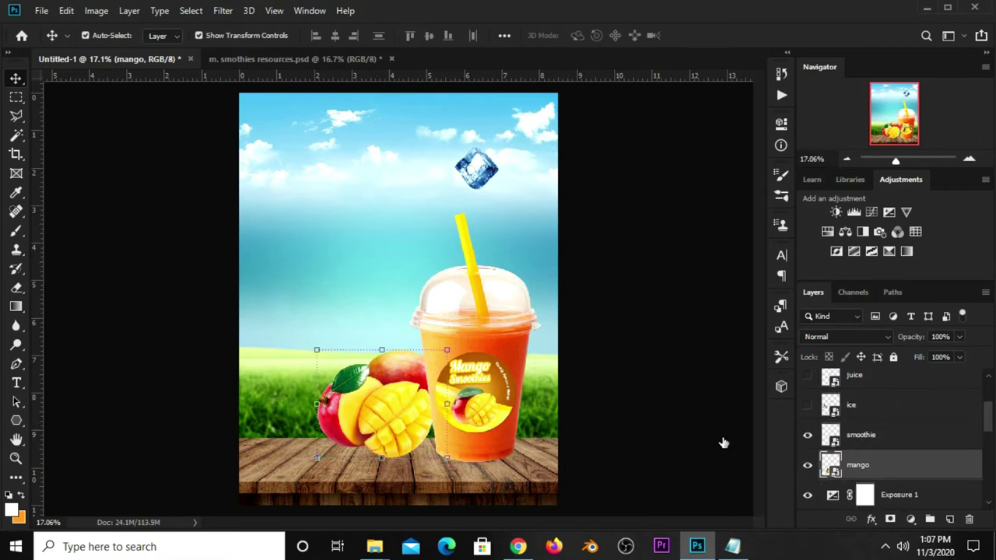
pyautogui.moveTo(371, 422)
pyautogui.mouseDown()
pyautogui.moveTo(381, 426)
pyautogui.moveTo(371, 433)
pyautogui.mouseUp()
pyautogui.moveTo(327, 346)
pyautogui.mouseDown()
pyautogui.moveTo(294, 339)
pyautogui.moveTo(319, 347)
pyautogui.mouseUp()
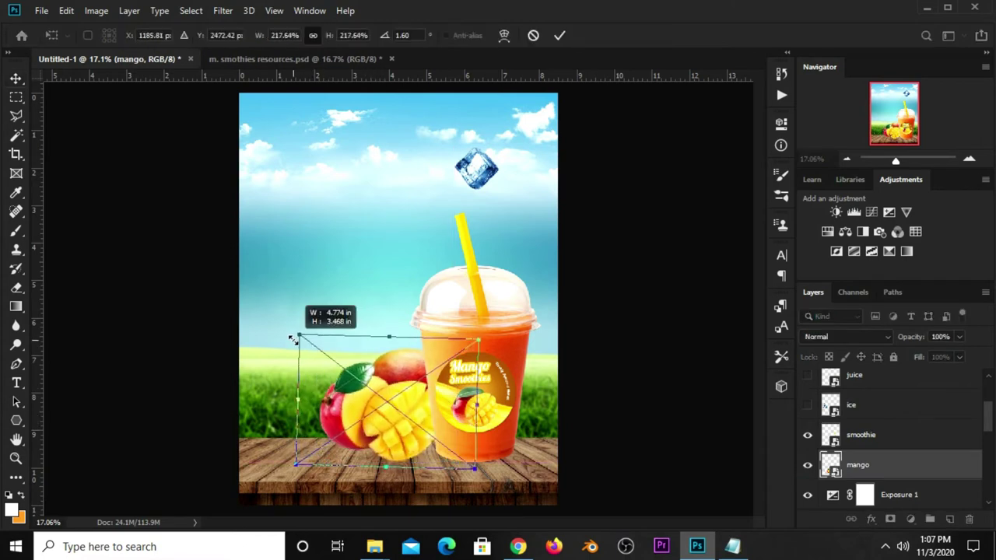
pyautogui.press('Return')
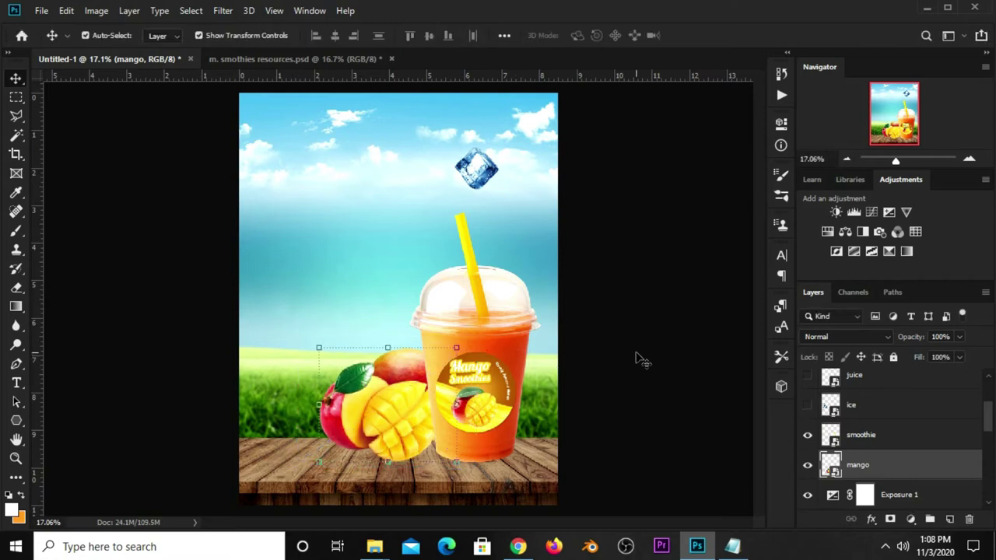
# - Enlarge the mango cluster to about 226% from its upper-left corner
pyautogui.click(636, 360)
pyautogui.click(454, 412)
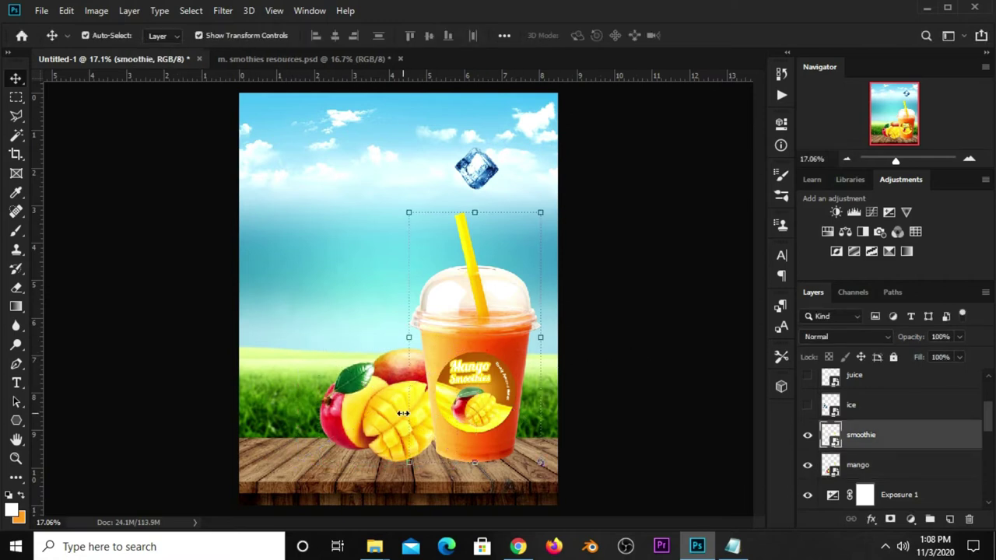
pyautogui.click(327, 404)
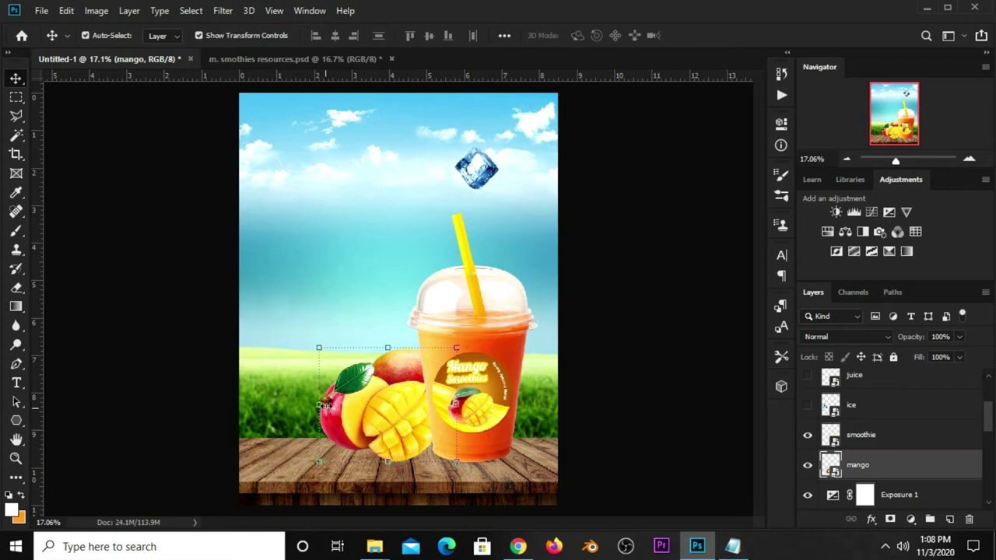
pyautogui.hotkey('ctrl', 't')
pyautogui.moveTo(319, 348); pyautogui.dragTo(288, 330)
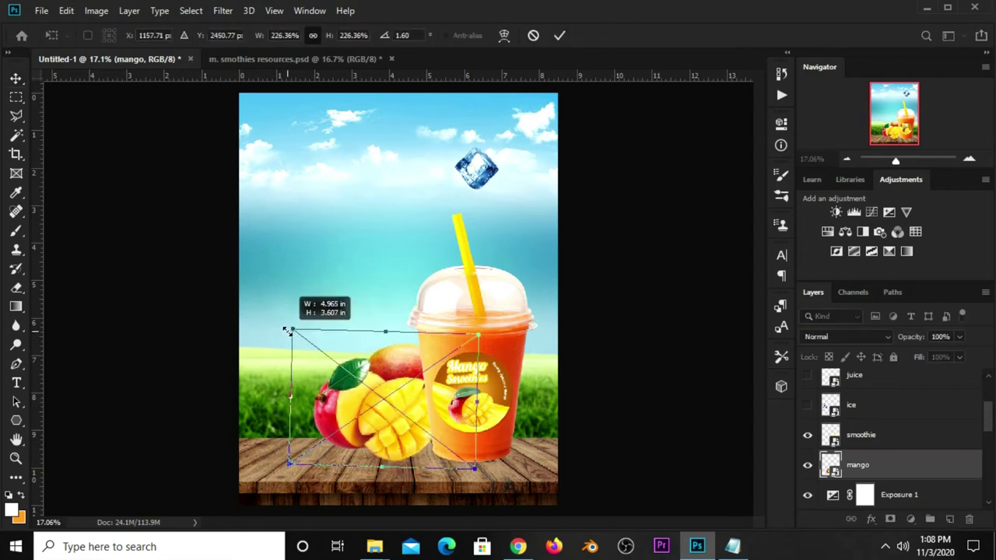
pyautogui.press('Return')
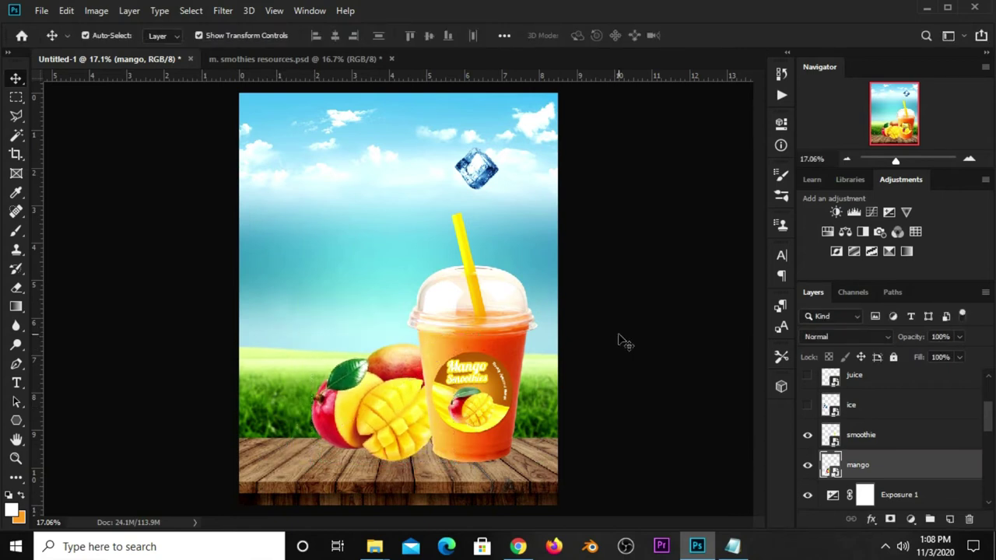
pyautogui.click(625, 342)
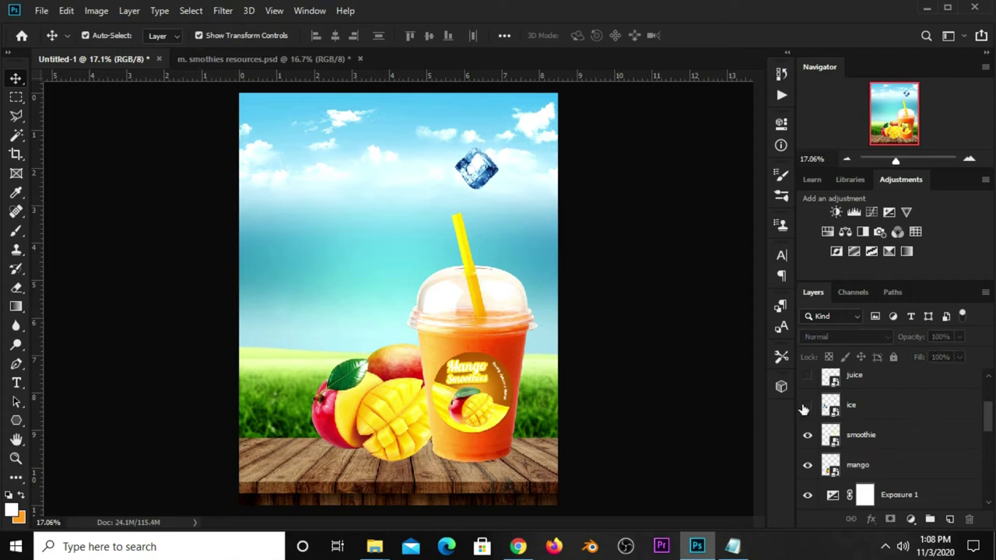
# - Show the ice cube pile and move it down onto the table's left edge, scaled to about 105%
pyautogui.click(806, 405)
pyautogui.click(852, 408)
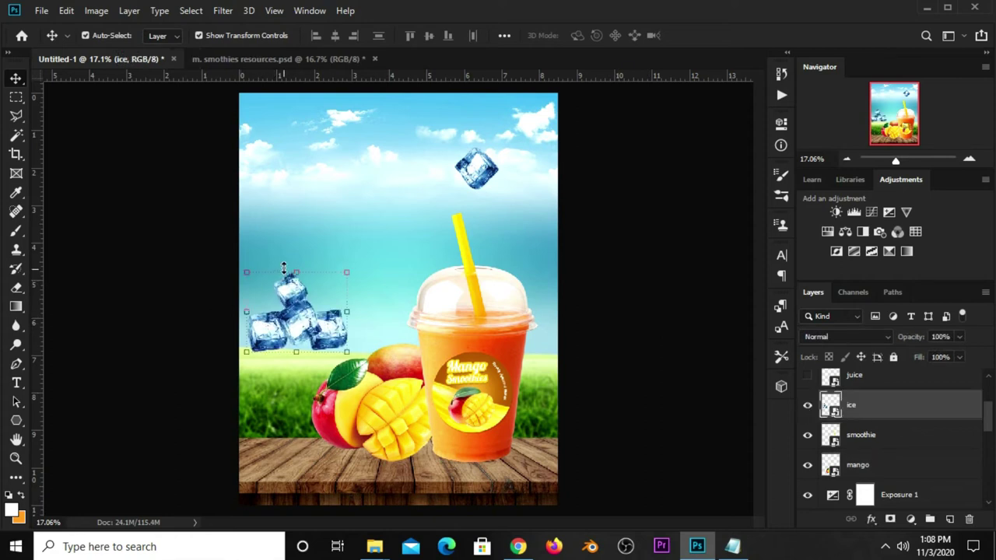
pyautogui.hotkey('ctrl', 't')
pyautogui.moveTo(291, 323)
pyautogui.mouseDown()
pyautogui.moveTo(296, 424)
pyautogui.moveTo(287, 430)
pyautogui.mouseUp()
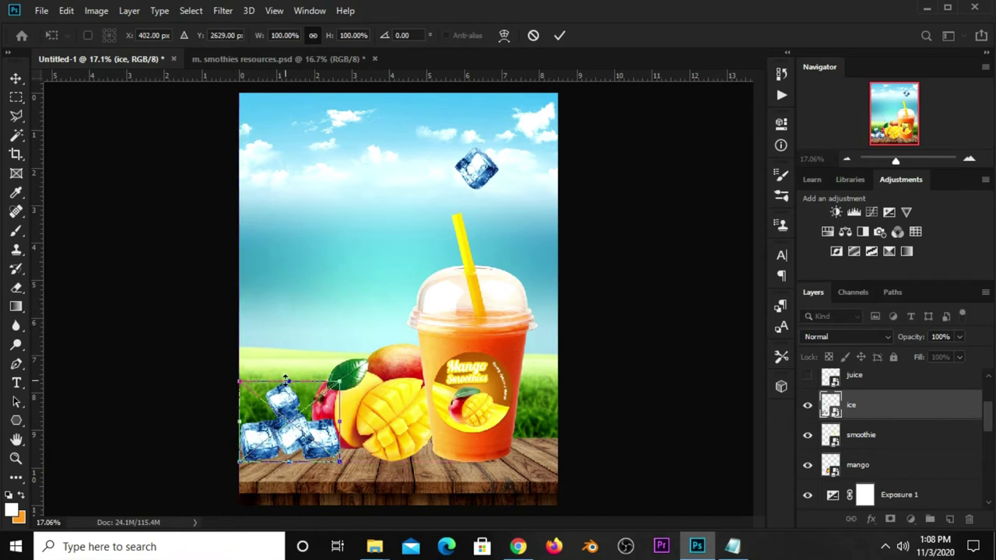
pyautogui.moveTo(285, 378)
pyautogui.mouseDown()
pyautogui.moveTo(276, 367)
pyautogui.moveTo(214, 372)
pyautogui.mouseUp()
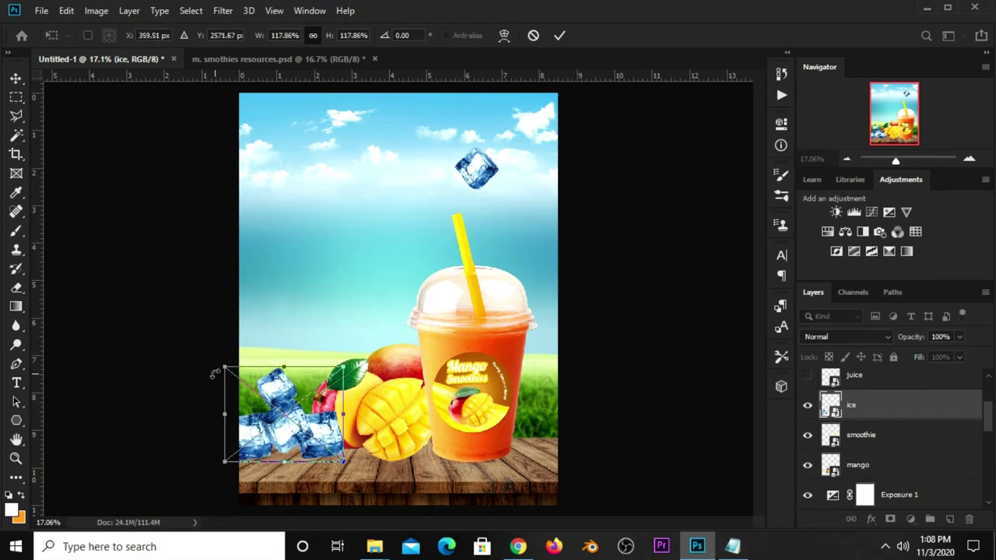
pyautogui.press('Return')
# - Fine-tune the ice pile's size and position, and lower the small floating ice cube
pyautogui.click(229, 365)
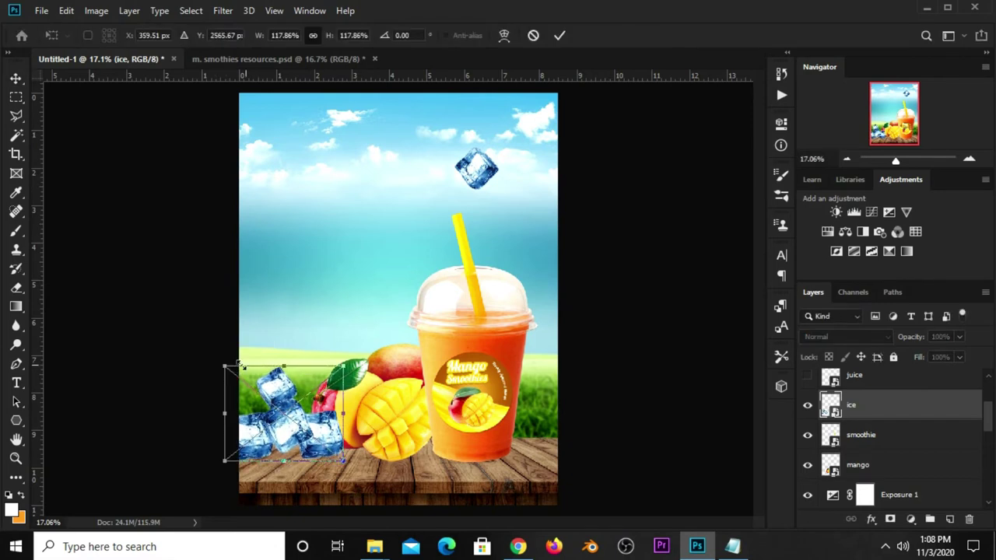
pyautogui.moveTo(343, 366); pyautogui.dragTo(335, 379)
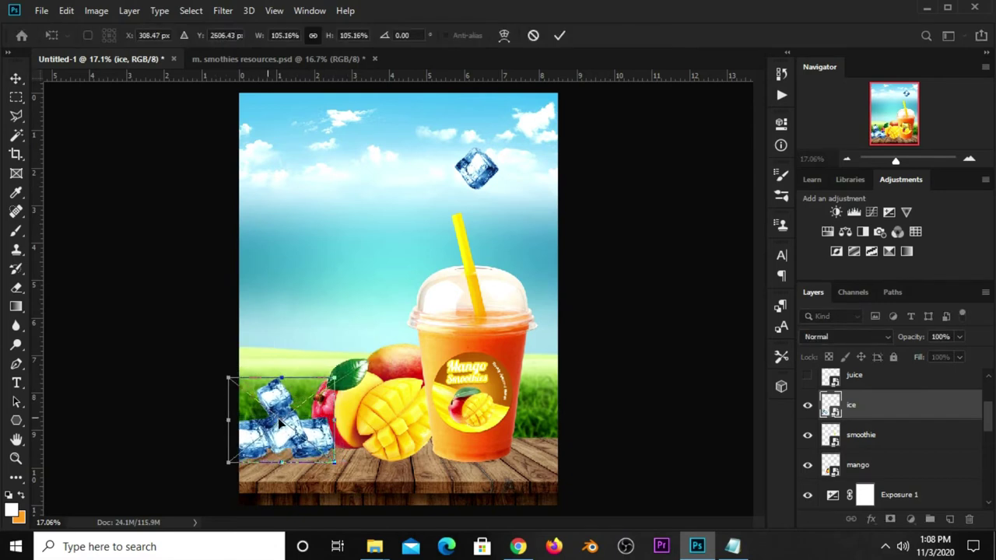
pyautogui.moveTo(253, 417); pyautogui.dragTo(257, 420)
pyautogui.click(209, 387)
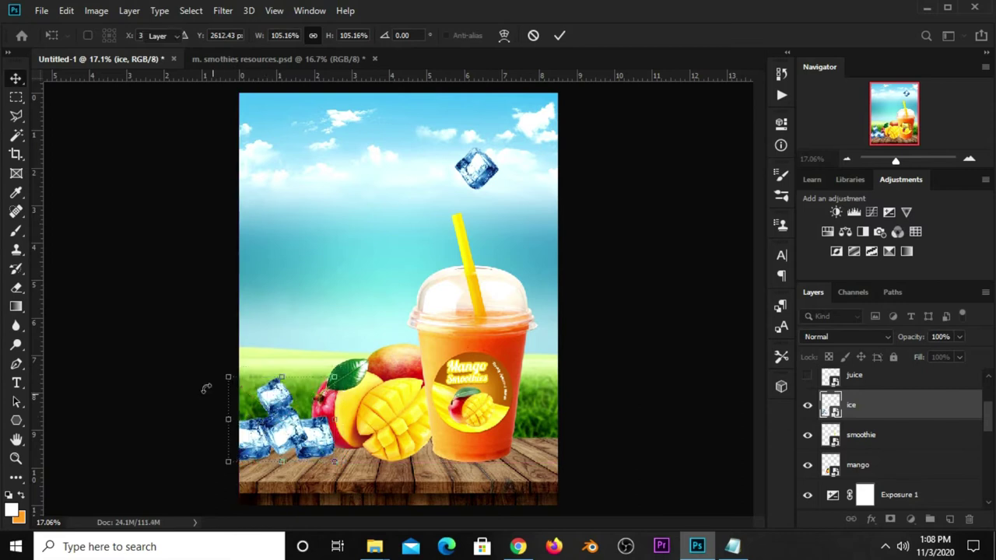
pyautogui.moveTo(477, 181)
pyautogui.mouseDown()
pyautogui.moveTo(365, 210)
pyautogui.moveTo(381, 279)
pyautogui.mouseUp()
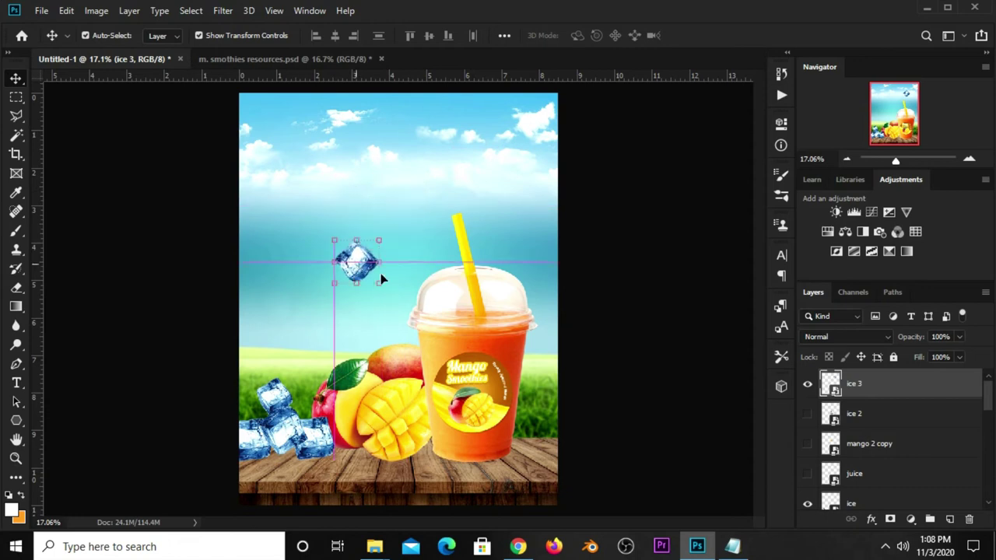
# - Hide the floating ice cube and place an enlarged mango cube on the table right of the cup
pyautogui.click(808, 384)
pyautogui.click(808, 444)
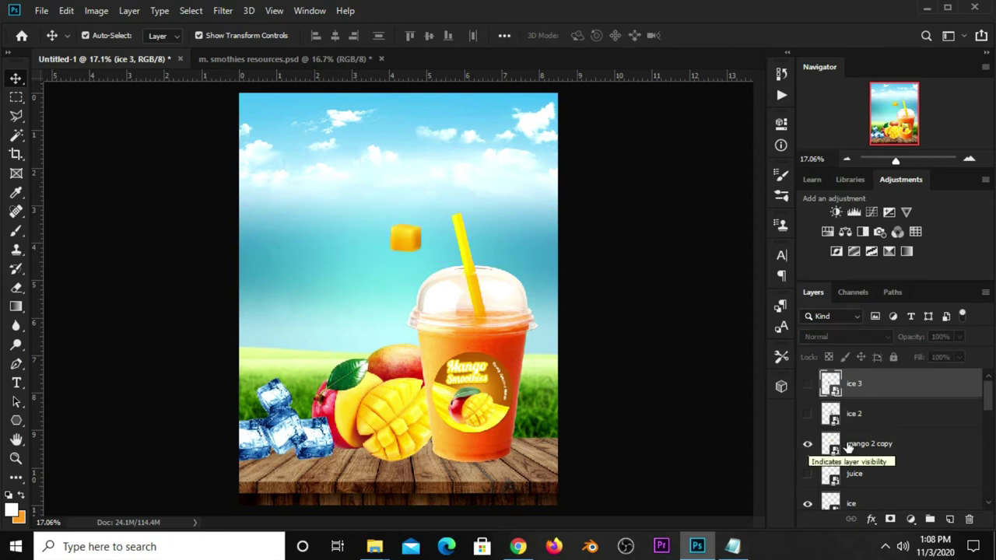
pyautogui.click(405, 238)
pyautogui.moveTo(402, 243); pyautogui.dragTo(534, 440)
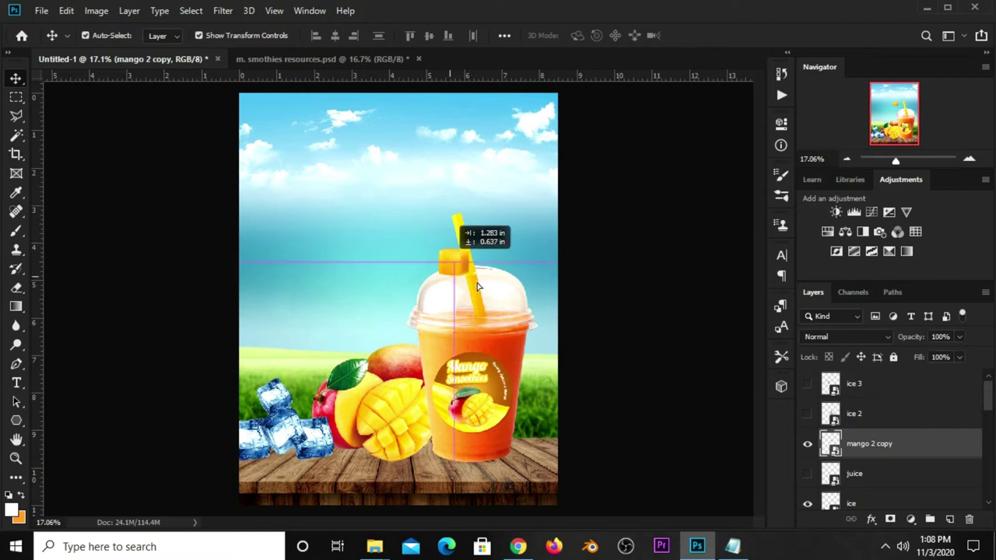
pyautogui.hotkey('ctrl', 't')
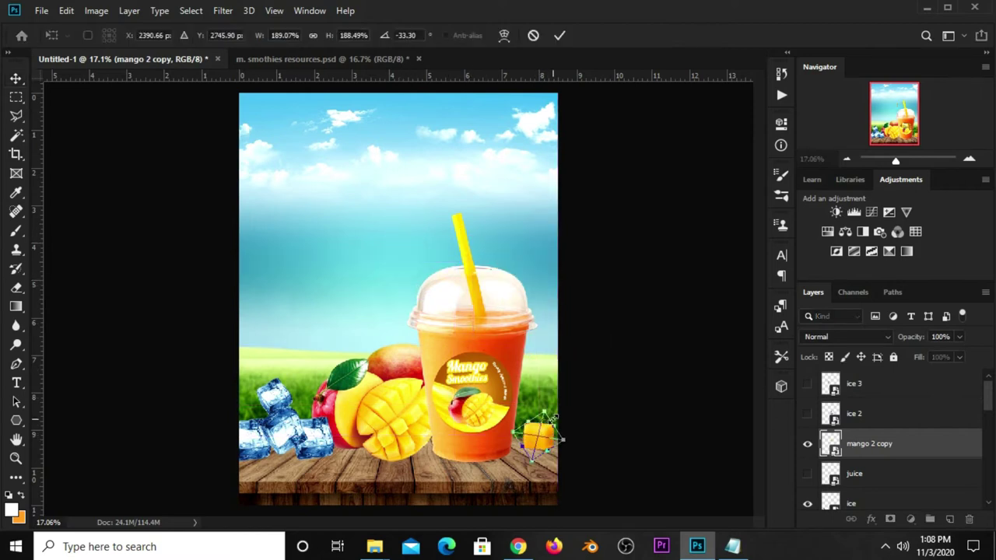
pyautogui.moveTo(547, 421)
pyautogui.mouseDown()
pyautogui.moveTo(542, 400)
pyautogui.moveTo(545, 434)
pyautogui.moveTo(521, 451)
pyautogui.moveTo(567, 433)
pyautogui.mouseUp()
pyautogui.press('Return')
pyautogui.press('Return')
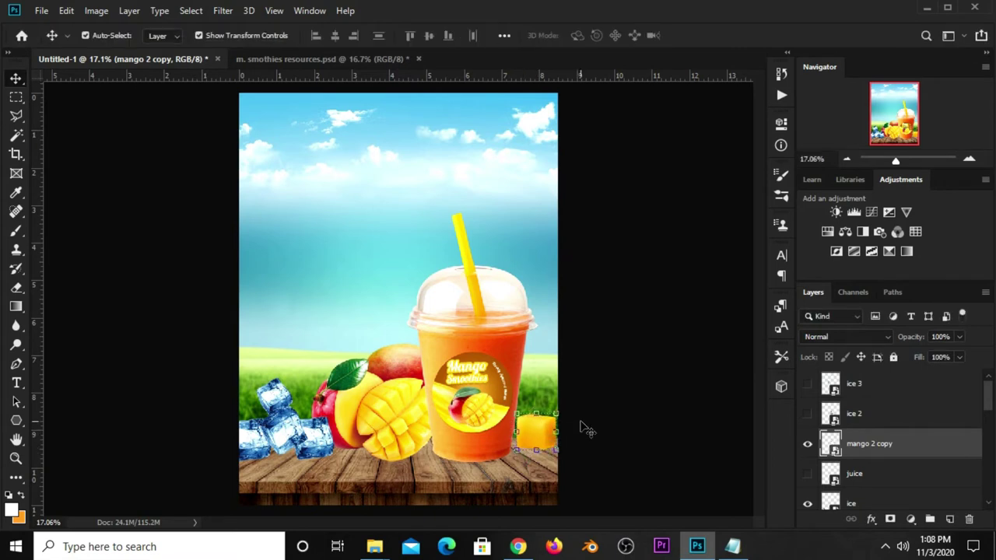
pyautogui.hotkey('shift', 'Left')
pyautogui.hotkey('shift', 'Down')
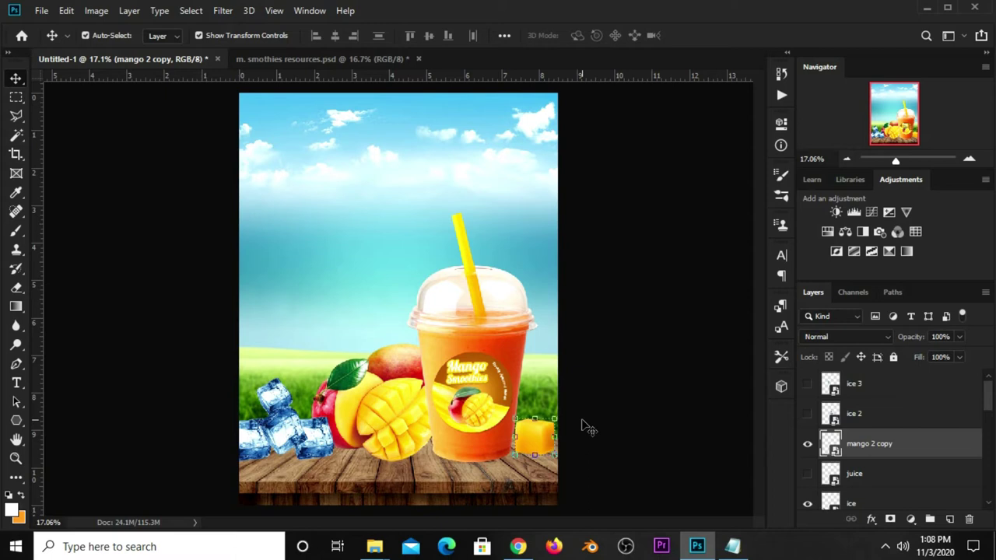
# - Duplicate the mango cube and rotate the copy, stacking it above the first
pyautogui.click(498, 417)
pyautogui.click(607, 424)
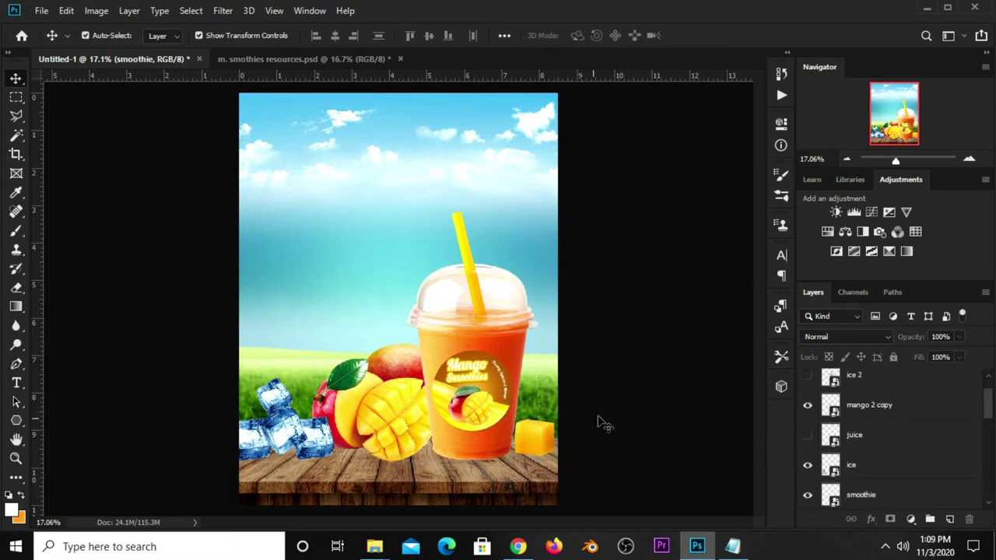
pyautogui.click(538, 440)
pyautogui.click(632, 433)
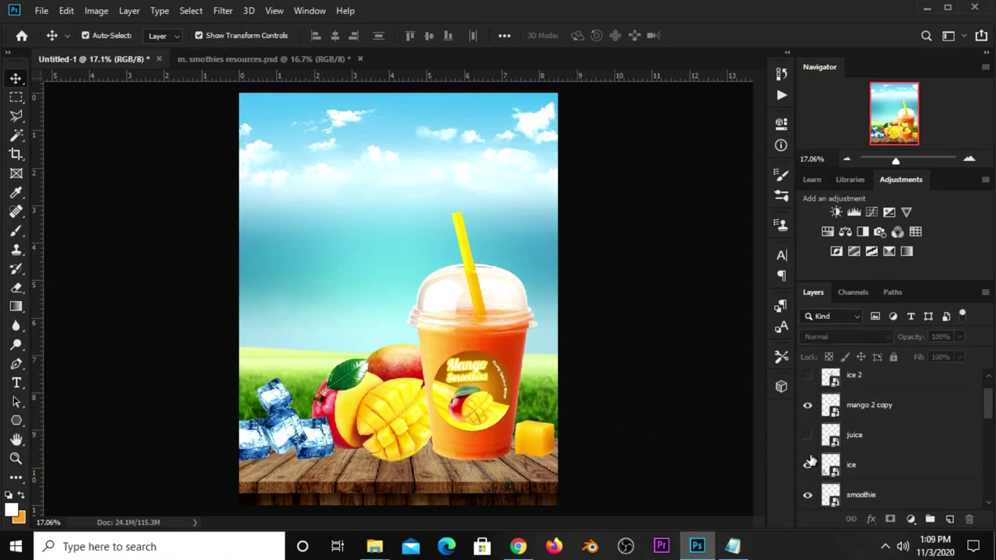
pyautogui.click(529, 452)
pyautogui.hotkey('ctrl', 'j')
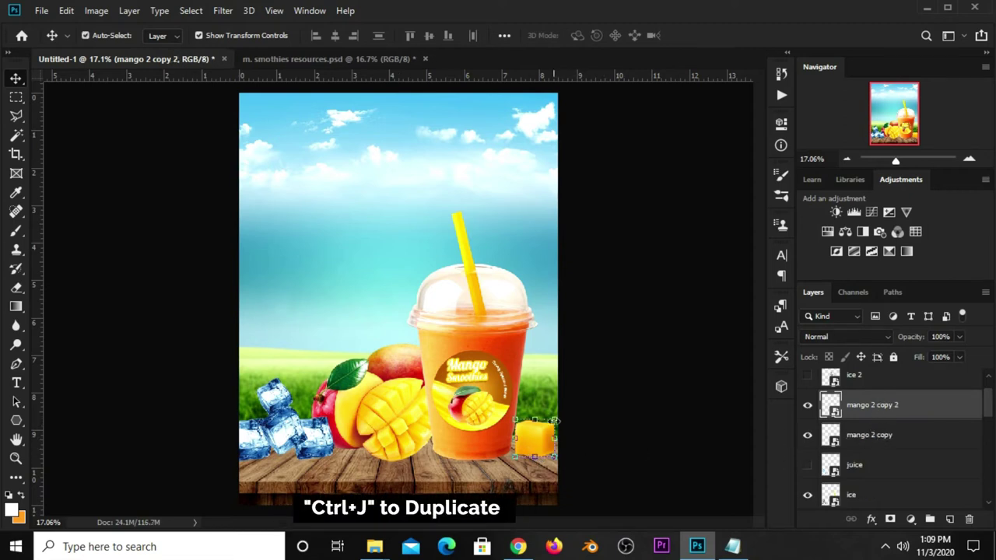
pyautogui.hotkey('ctrl', 't')
pyautogui.moveTo(562, 436)
pyautogui.mouseDown()
pyautogui.moveTo(560, 407)
pyautogui.moveTo(550, 413)
pyautogui.moveTo(562, 405)
pyautogui.mouseUp()
pyautogui.press('Return')
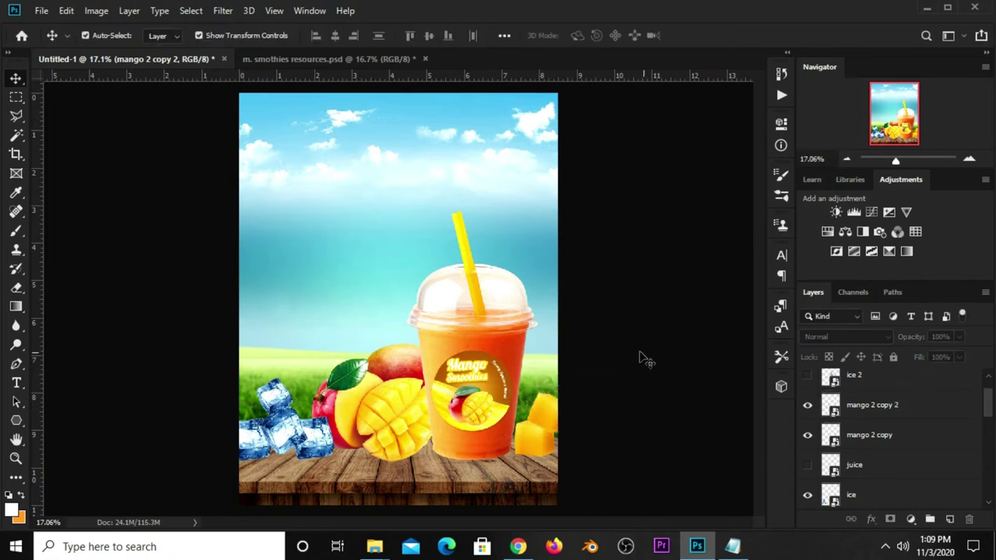
pyautogui.click(646, 360)
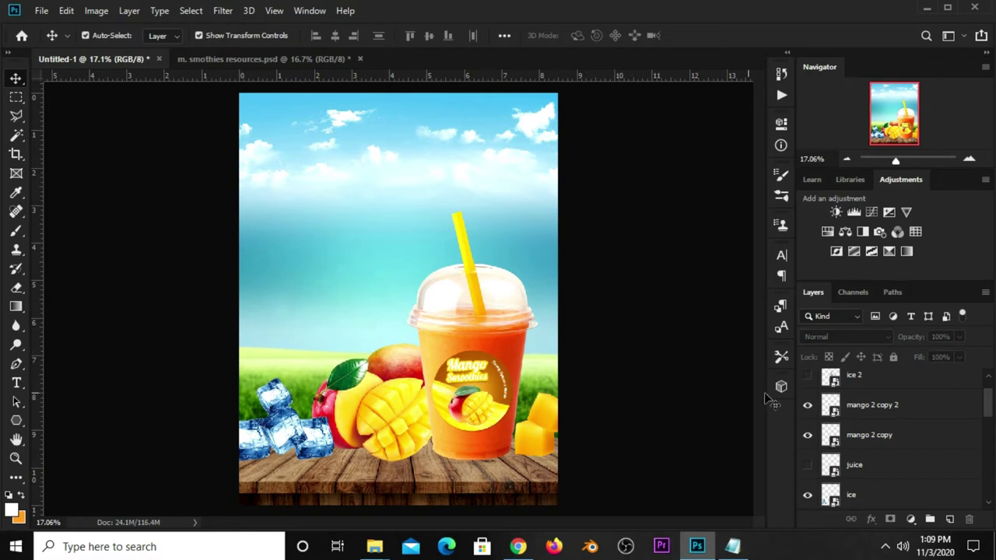
# - Show the juice splash and shift it to splash out from the cup's right side
pyautogui.click(808, 465)
pyautogui.moveTo(515, 379)
pyautogui.mouseDown()
pyautogui.moveTo(428, 382)
pyautogui.moveTo(465, 379)
pyautogui.mouseUp()
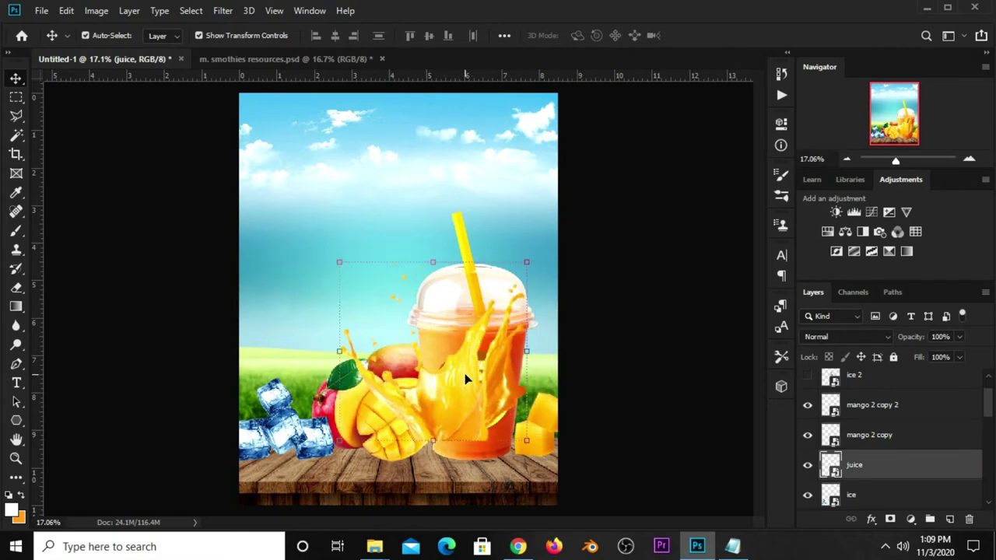
pyautogui.scroll(-1, 937, 435)
pyautogui.scroll(-1, 937, 436)
pyautogui.moveTo(880, 411)
pyautogui.mouseDown()
pyautogui.moveTo(879, 502)
pyautogui.moveTo(879, 470)
pyautogui.mouseUp()
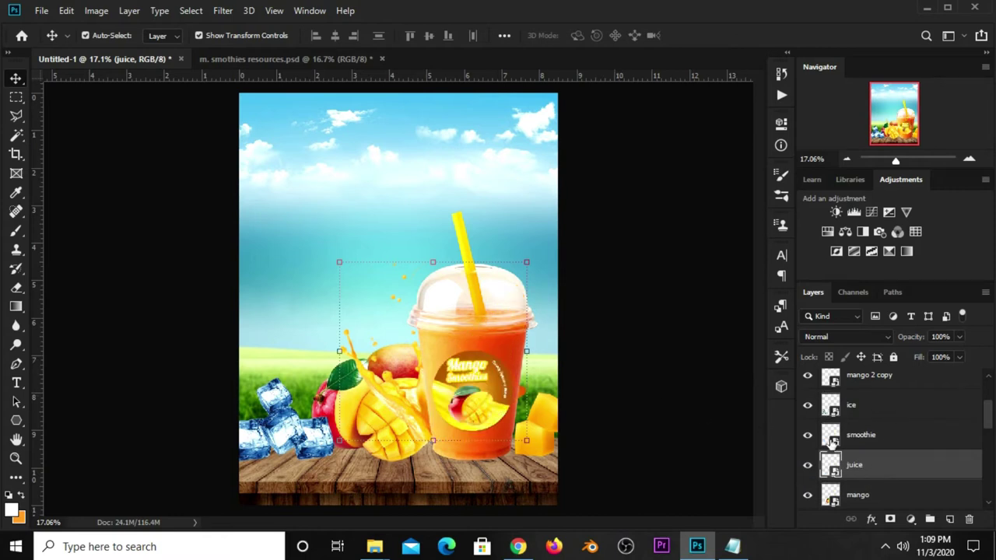
pyautogui.moveTo(410, 261); pyautogui.dragTo(445, 335)
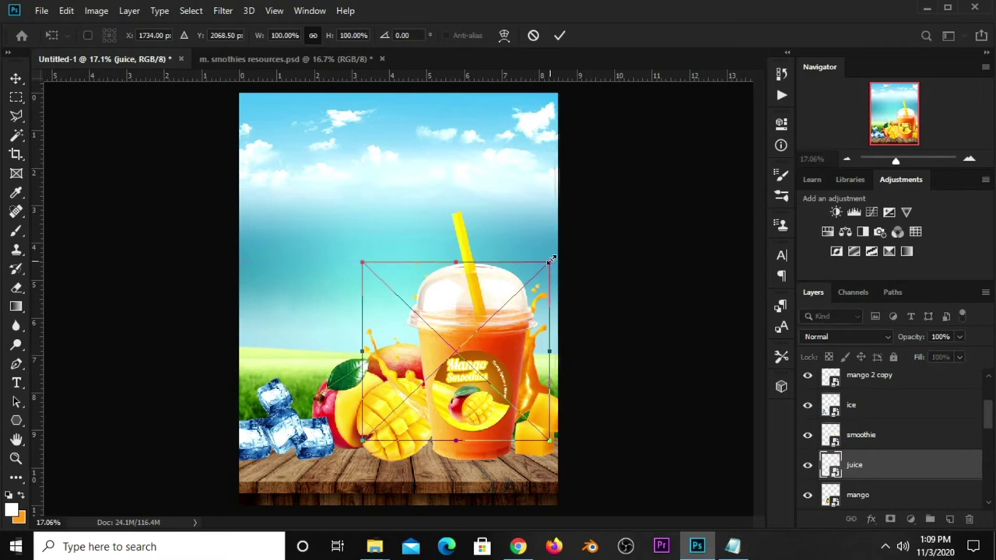
# - Enlarge the juice splash to about 103.2%, then deselect the juice layer
pyautogui.moveTo(550, 263); pyautogui.dragTo(555, 257)
pyautogui.press('Return')
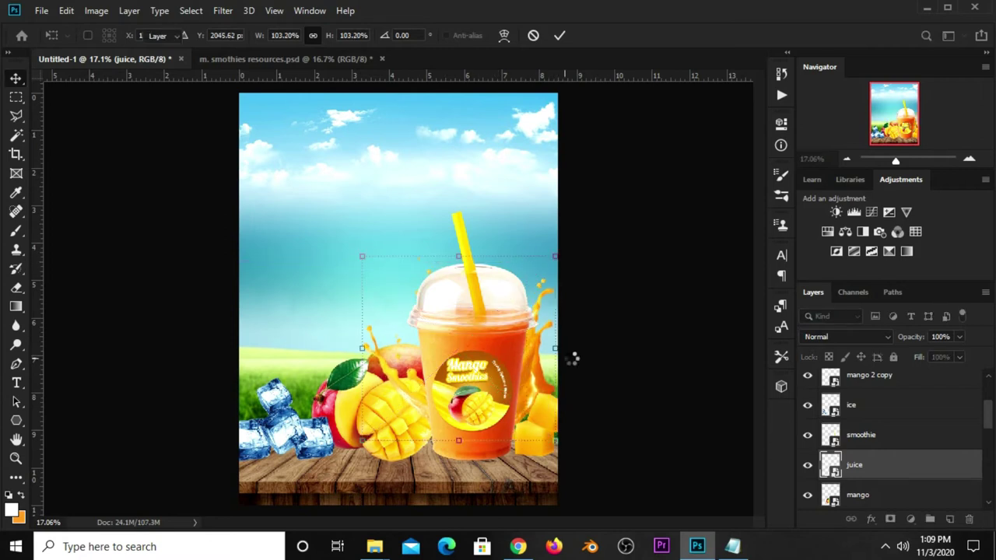
pyautogui.click(412, 397)
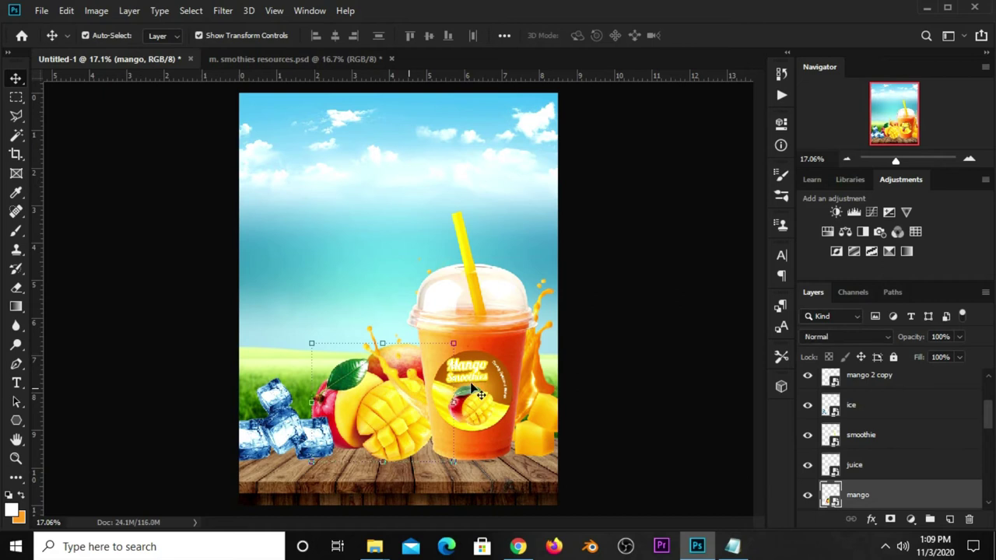
pyautogui.click(536, 375)
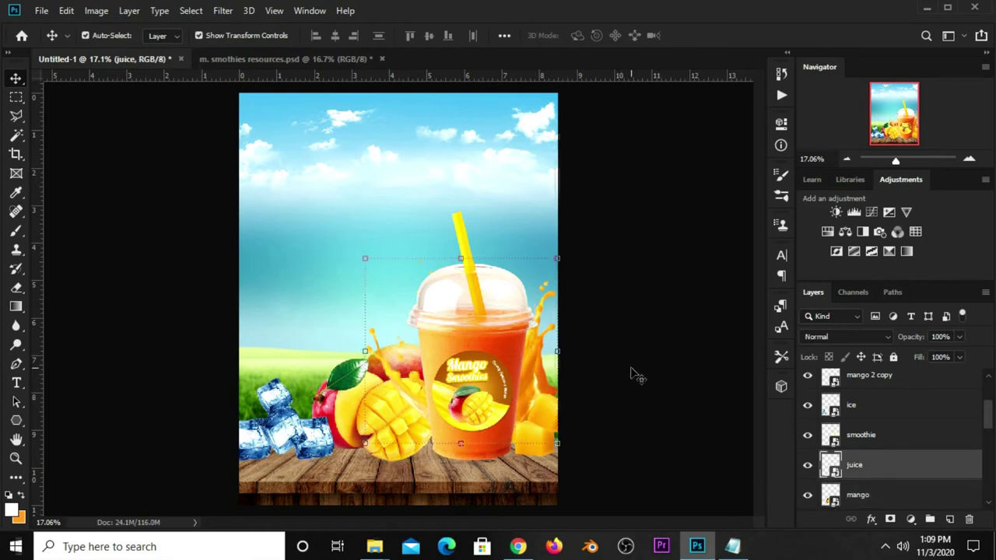
pyautogui.click(632, 373)
pyautogui.scroll(-3, 958, 459)
pyautogui.scroll(5, 951, 455)
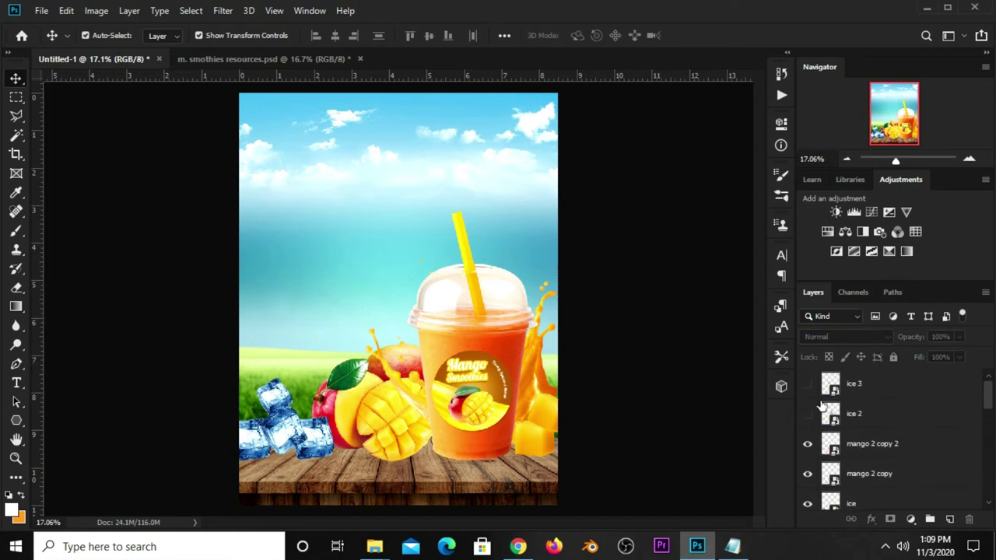
# - Show the ice 2 and ice 3 cubes and place them along the poster's left edge
pyautogui.click(808, 414)
pyautogui.moveTo(430, 296); pyautogui.dragTo(253, 294)
pyautogui.click(807, 384)
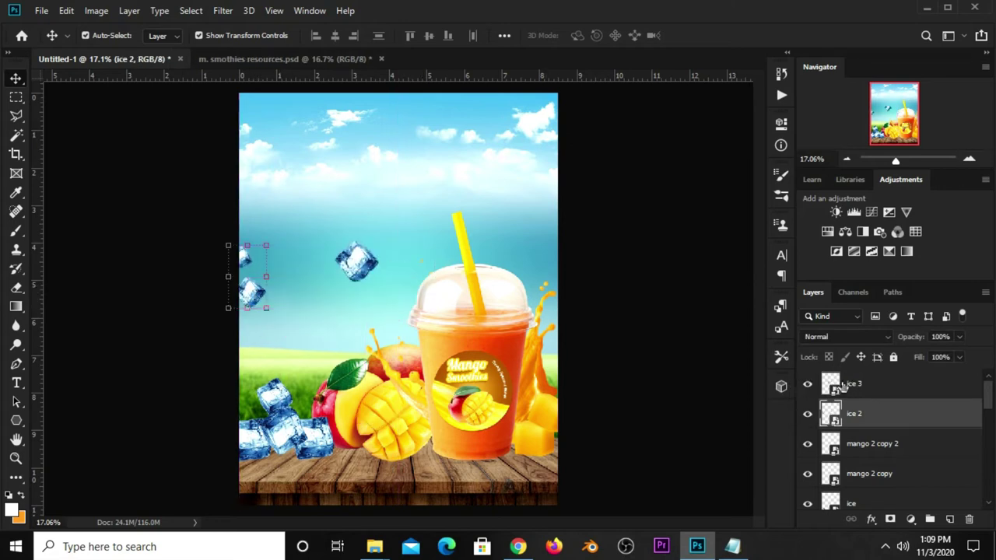
pyautogui.click(856, 384)
pyautogui.moveTo(352, 264); pyautogui.dragTo(243, 210)
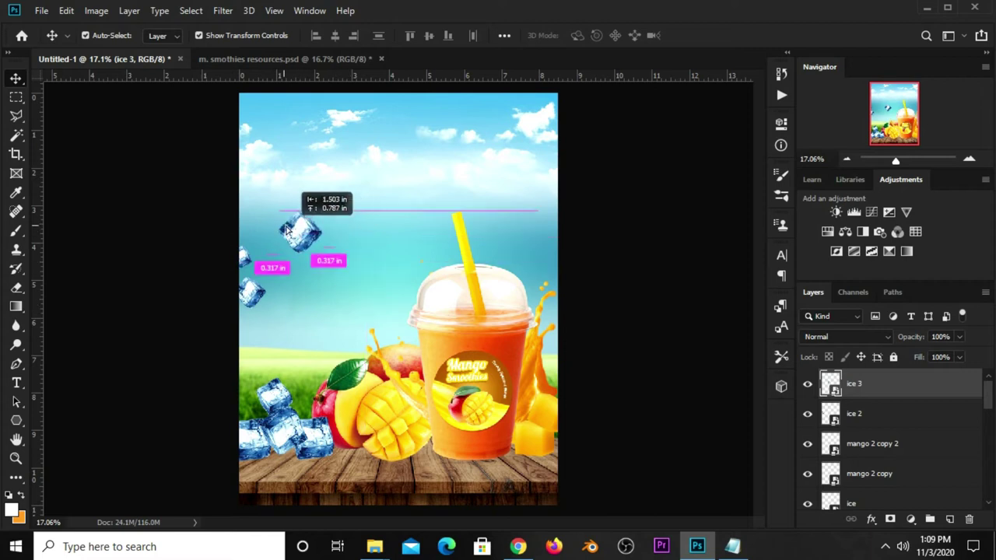
pyautogui.click(251, 290)
pyautogui.moveTo(251, 291); pyautogui.dragTo(269, 314)
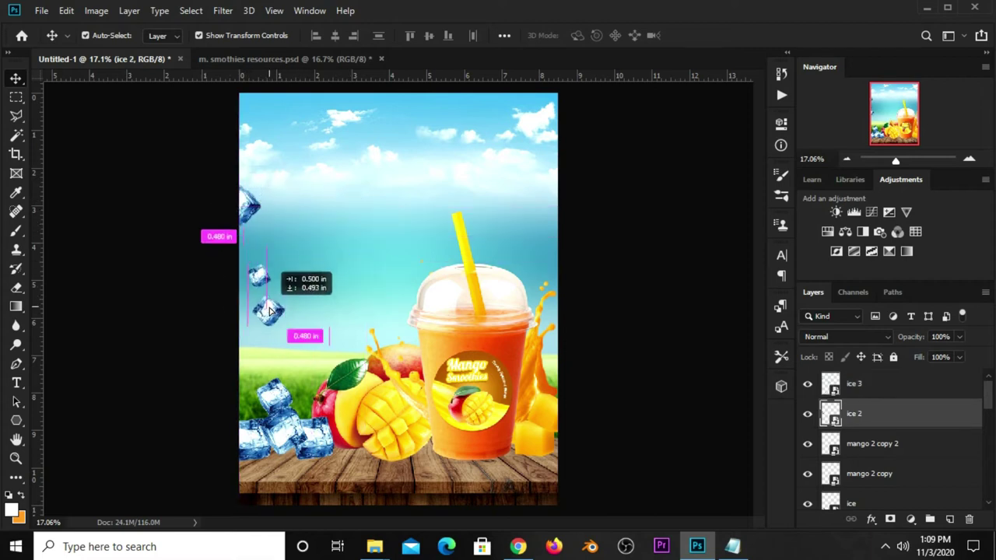
pyautogui.hotkey('ctrl', 't')
pyautogui.press('Return')
pyautogui.moveTo(256, 314)
pyautogui.mouseDown()
pyautogui.moveTo(271, 327)
pyautogui.moveTo(261, 330)
pyautogui.mouseUp()
# - Tilt the top-left ice 3 cube with a transform and rotation, then deselect it
pyautogui.click(251, 204)
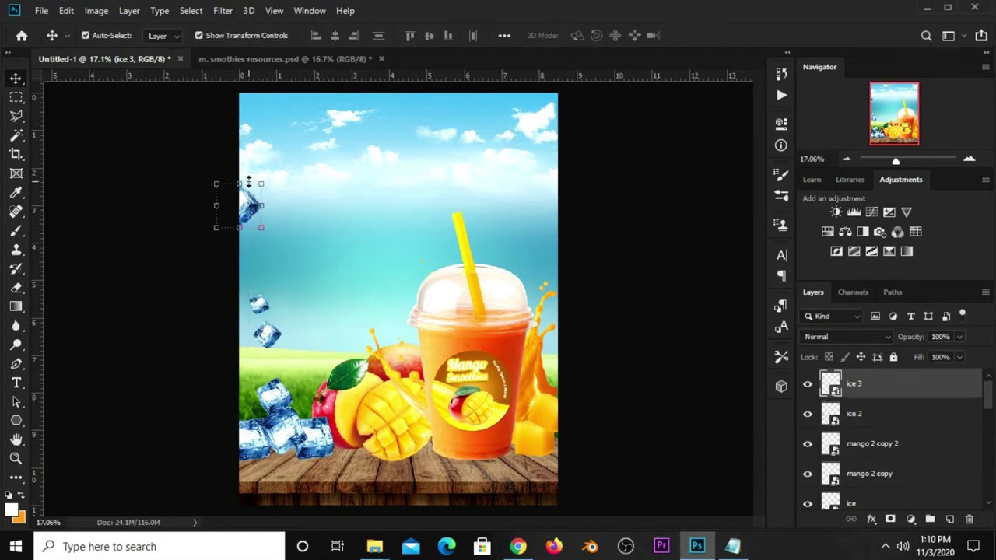
pyautogui.hotkey('ctrl', 't')
pyautogui.moveTo(259, 174)
pyautogui.mouseDown()
pyautogui.moveTo(280, 185)
pyautogui.moveTo(257, 204)
pyautogui.moveTo(301, 173)
pyautogui.mouseUp()
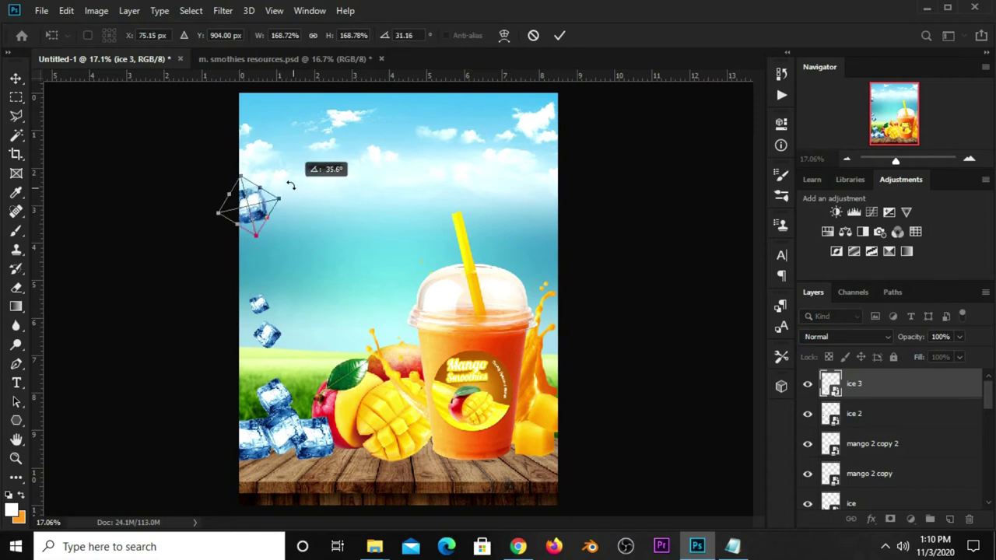
pyautogui.press('Return')
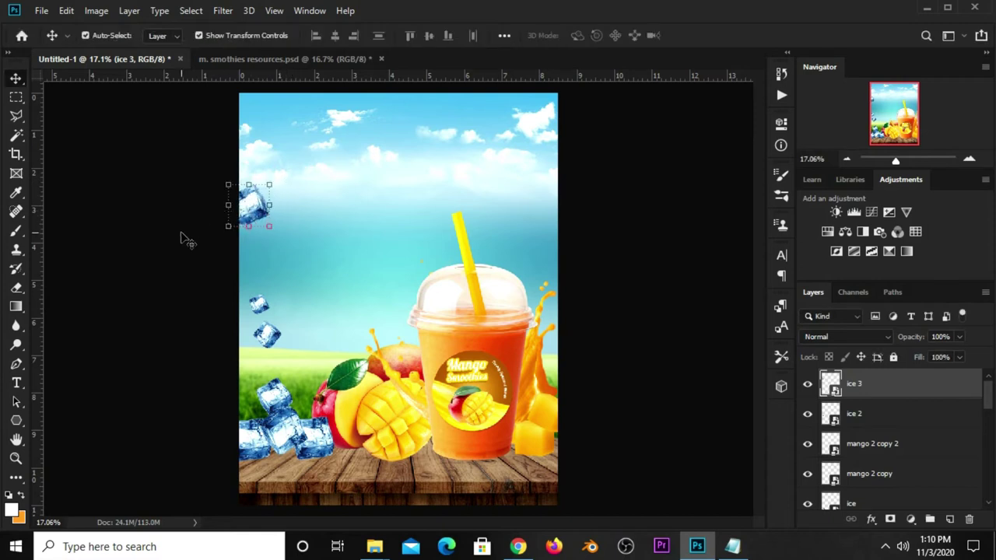
pyautogui.click(176, 294)
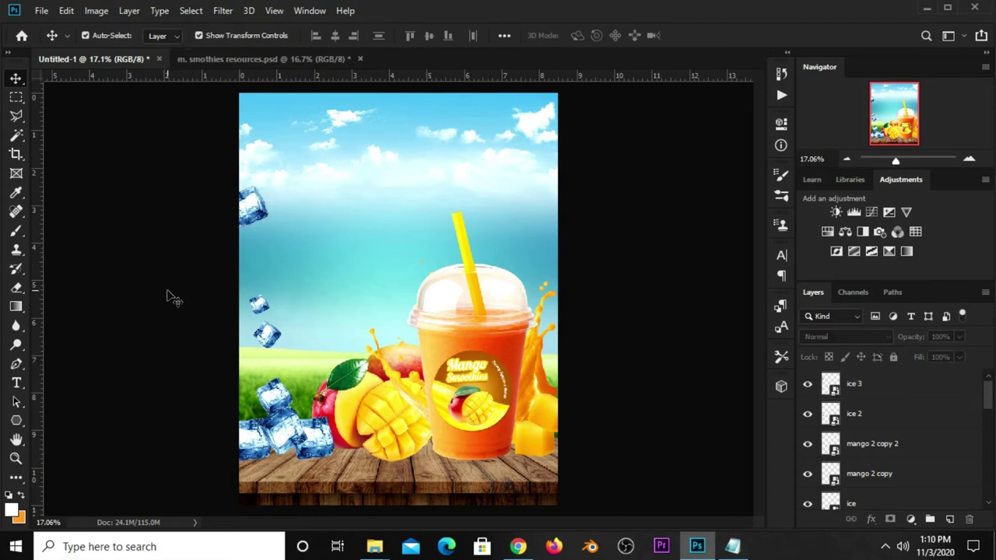
# - Add a Curves 1 layer with the RGB midpoint lowered, comparing it on and off
pyautogui.click(914, 519)
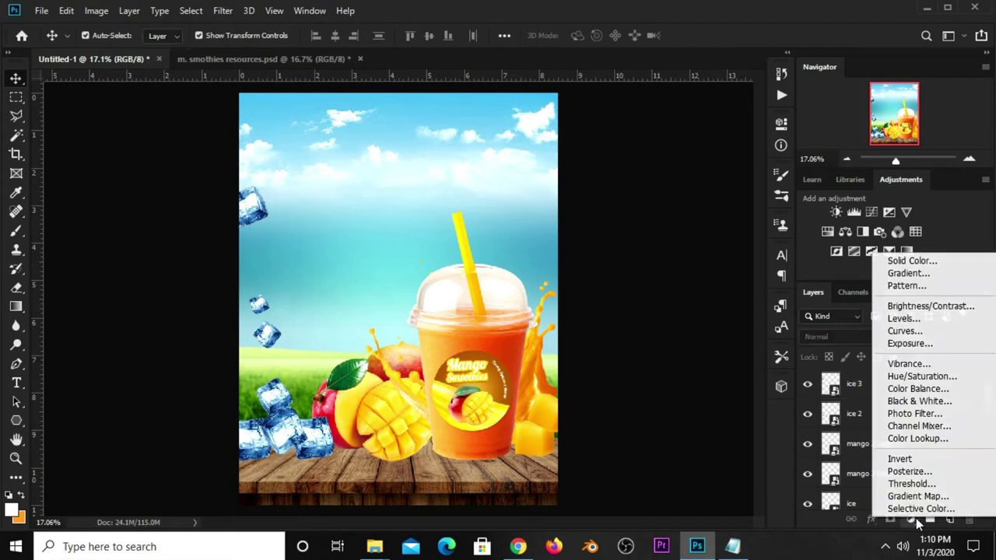
pyautogui.click(918, 333)
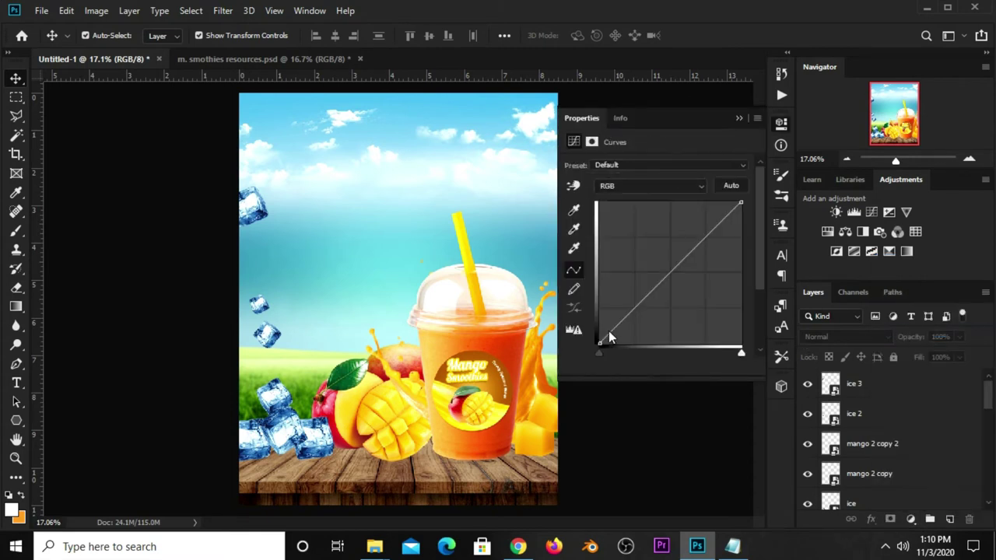
pyautogui.moveTo(645, 297); pyautogui.dragTo(656, 303)
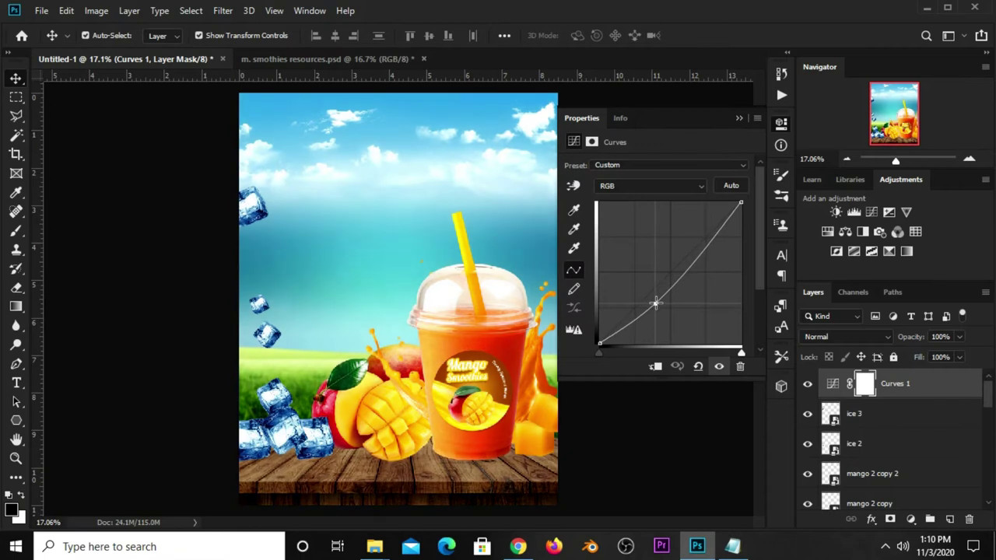
pyautogui.click(735, 117)
pyautogui.click(807, 383)
pyautogui.click(627, 288)
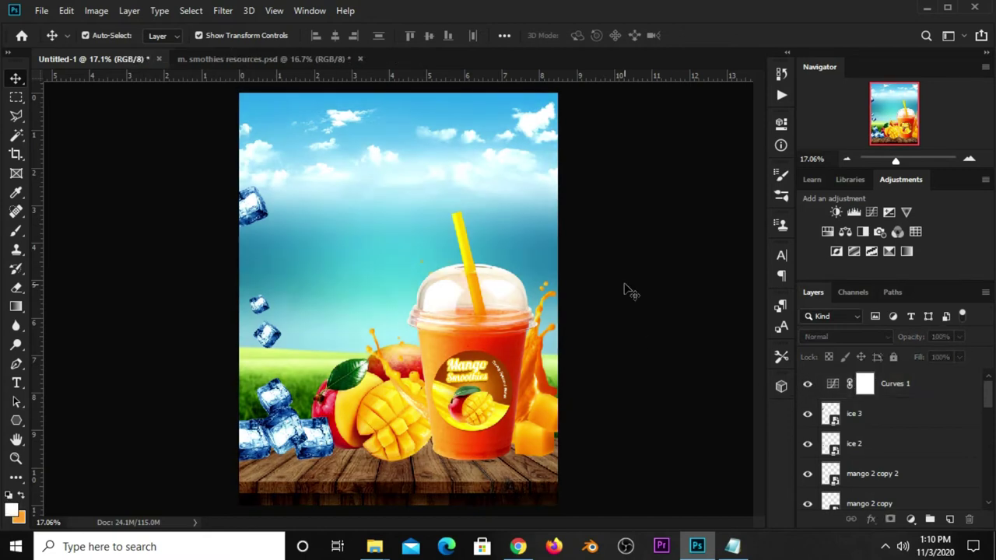
pyautogui.click(463, 429)
pyautogui.scroll(-1, 884, 469)
pyautogui.scroll(-2, 891, 463)
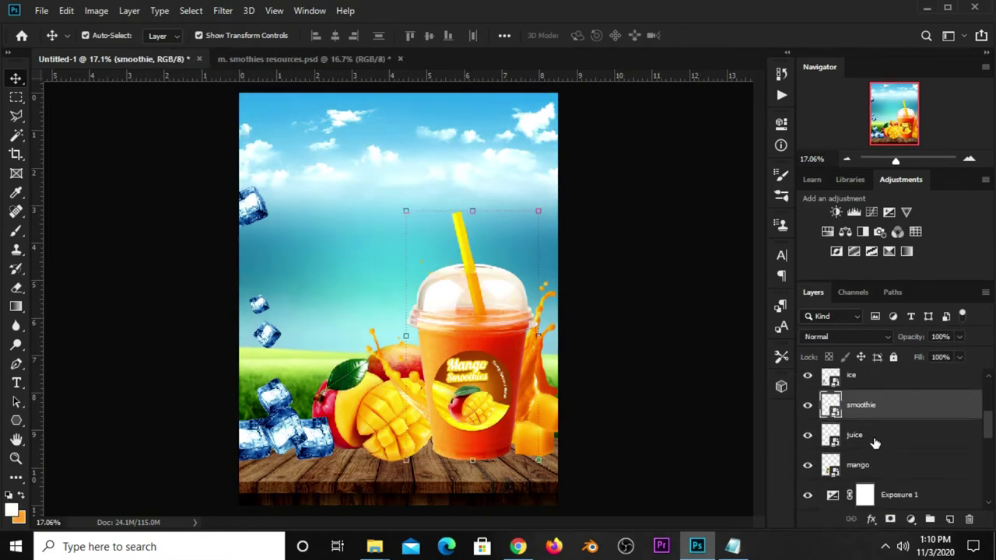
# - Create an empty Layer 3 and place it below the mango layer
pyautogui.click(875, 435)
pyautogui.click(870, 465)
pyautogui.scroll(-1, 881, 432)
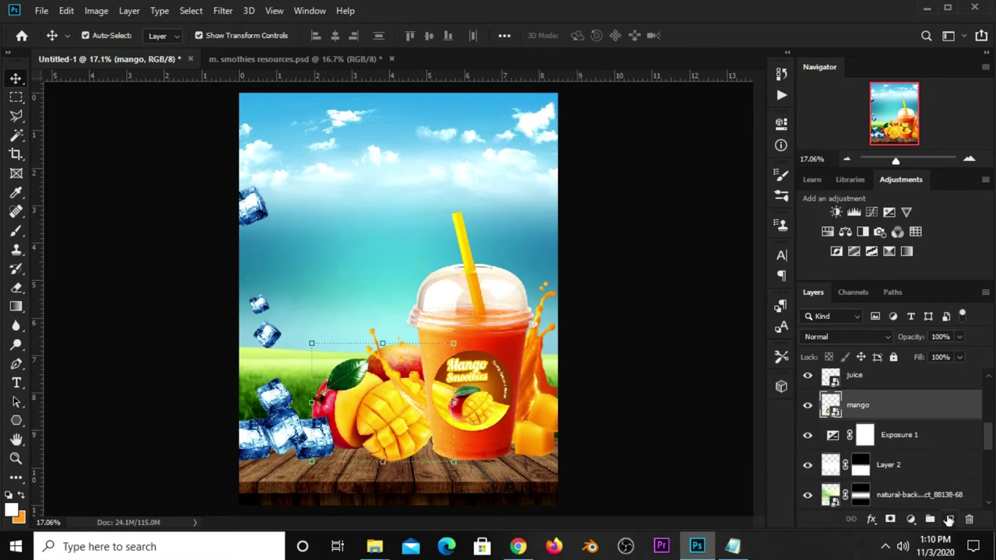
pyautogui.click(949, 519)
pyautogui.moveTo(885, 406); pyautogui.dragTo(869, 434)
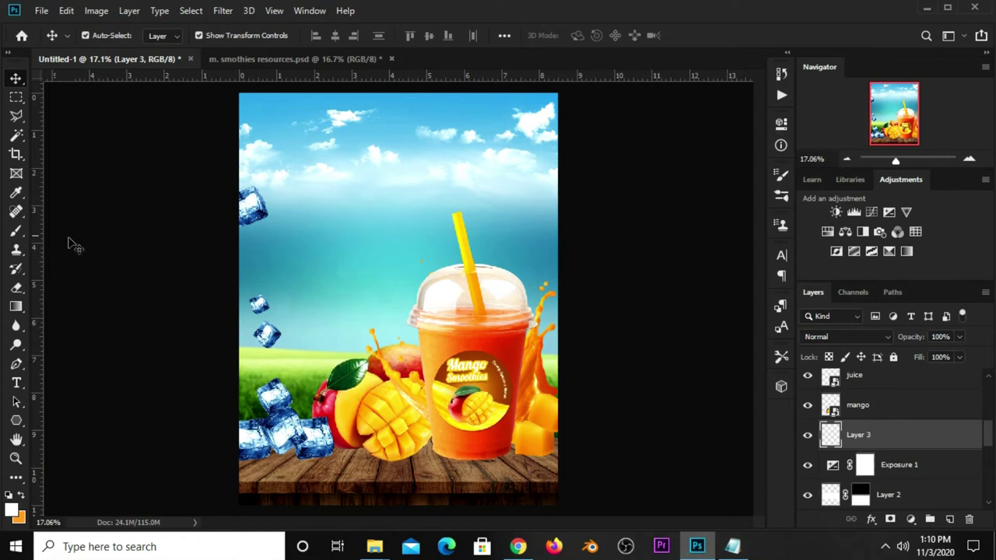
# - Switch to the Brush tool and set the brush tip roundness to 7%
pyautogui.click(16, 231)
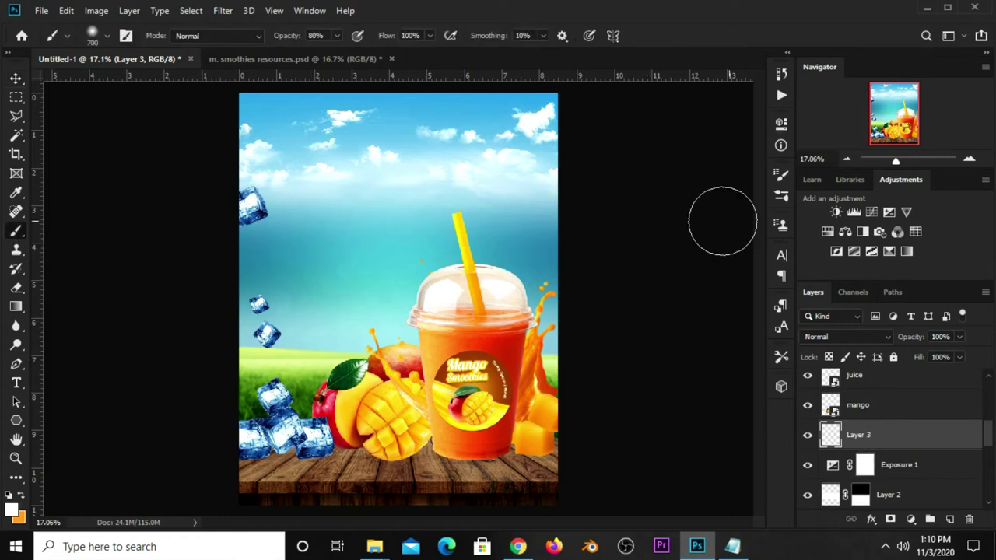
pyautogui.click(779, 177)
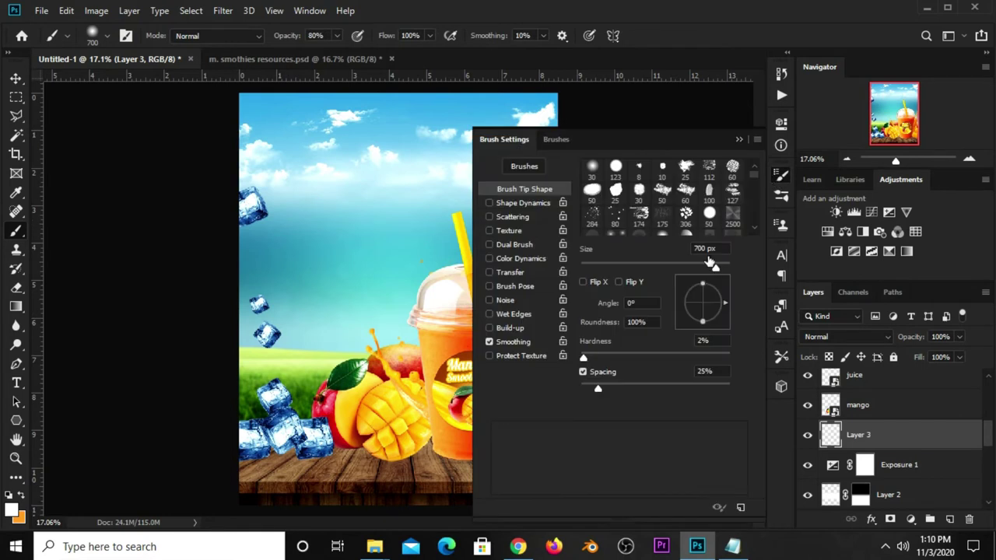
pyautogui.click(651, 322)
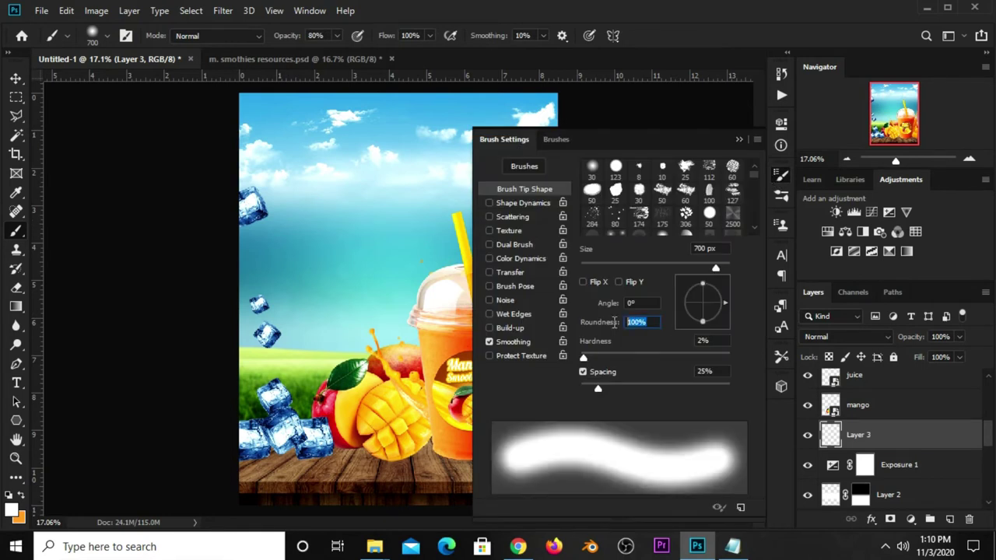
pyautogui.write('7')
pyautogui.click(644, 302)
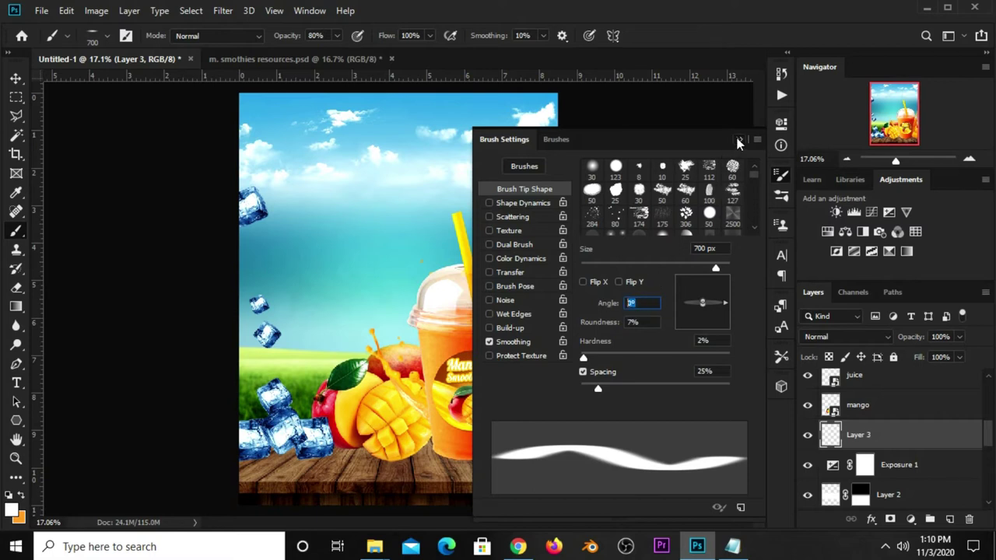
pyautogui.click(738, 141)
# - Paint a soft black shadow under the cup and mango with 1000 px and 700 px brushes
pyautogui.click(10, 496)
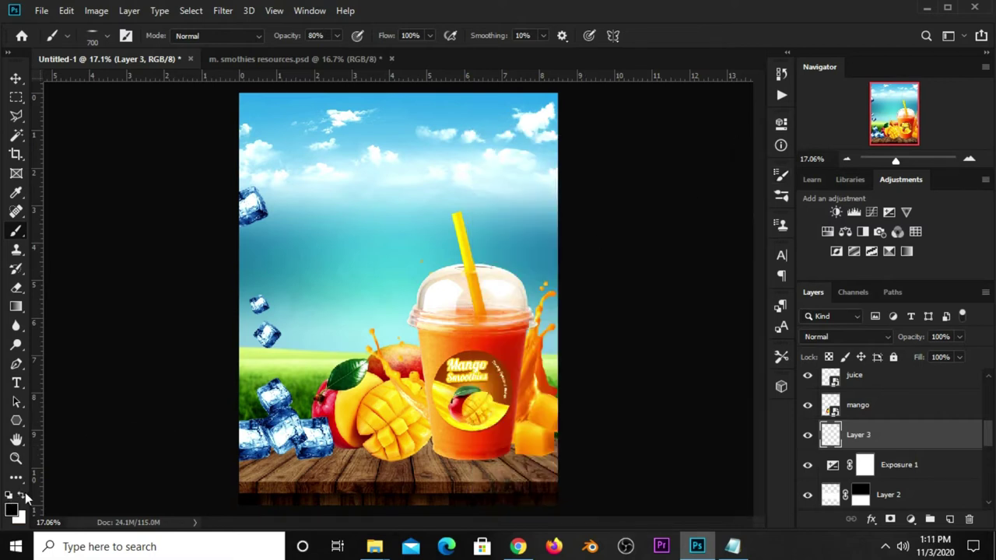
pyautogui.click(10, 509)
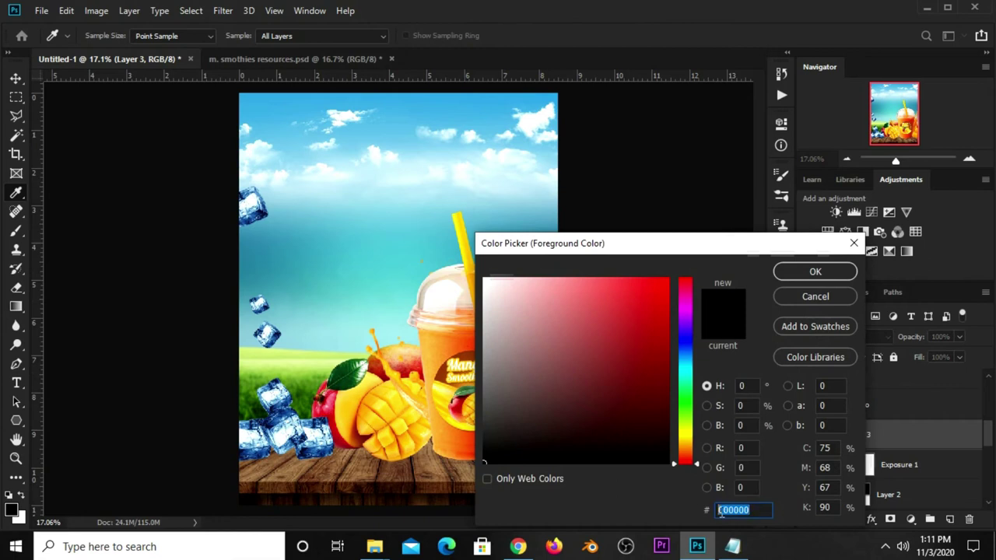
pyautogui.click(814, 272)
pyautogui.press(']')
pyautogui.press(']')
pyautogui.press(']')
pyautogui.moveTo(472, 455); pyautogui.dragTo(471, 459)
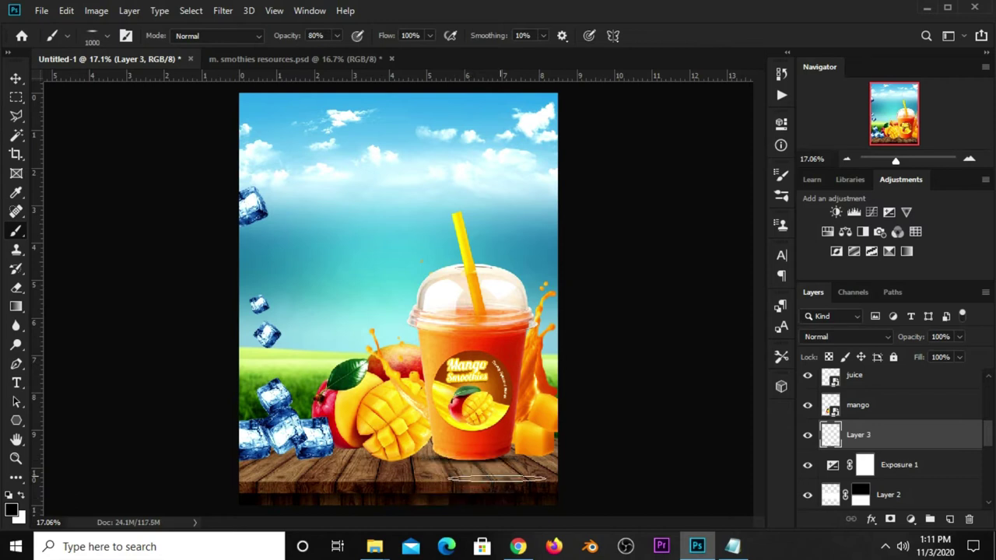
pyautogui.press('[')
pyautogui.press('[')
pyautogui.press('[')
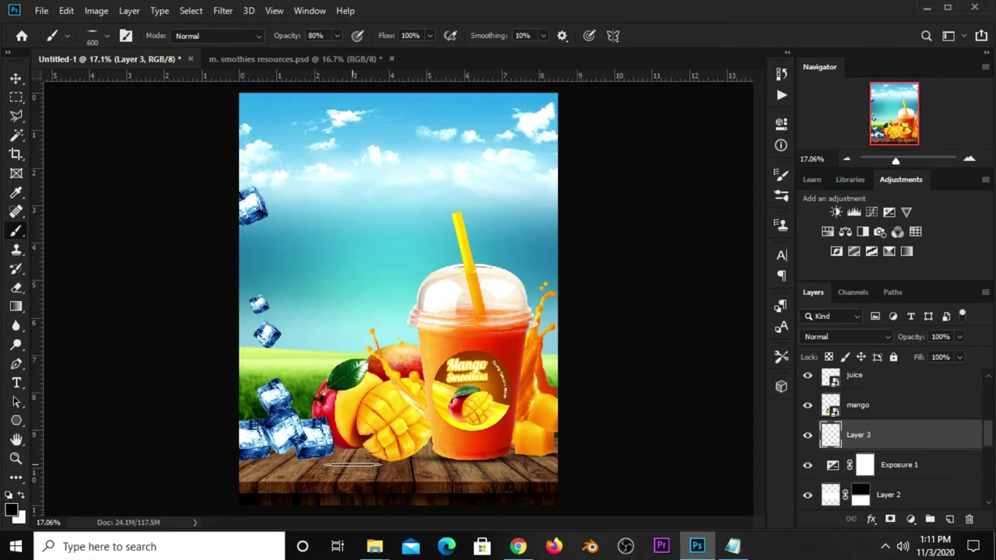
pyautogui.moveTo(353, 465); pyautogui.dragTo(389, 459)
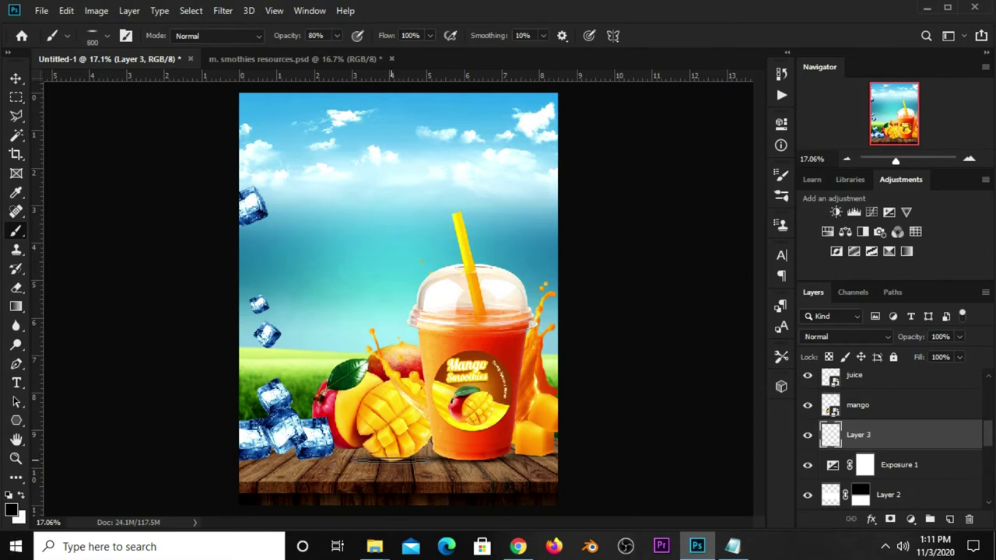
pyautogui.moveTo(351, 456); pyautogui.dragTo(358, 449)
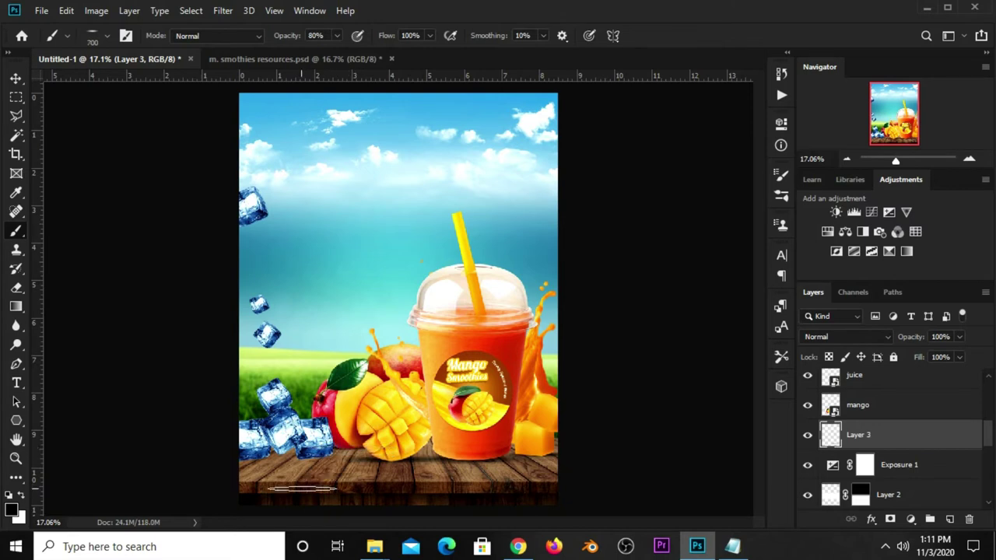
pyautogui.press(']')
pyautogui.press(']')
pyautogui.press(']')
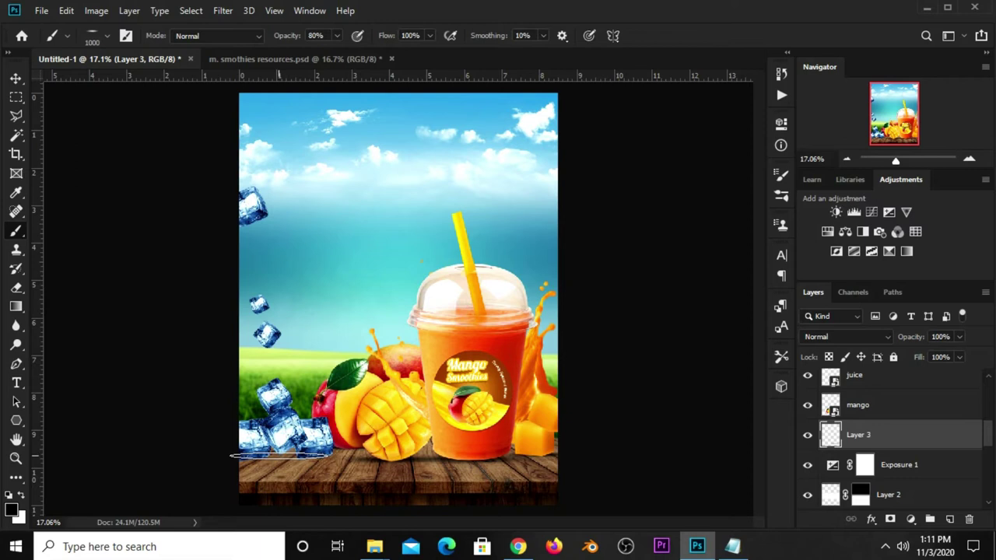
# - Compare the shadow layer on and off and lower its opacity to 64%
pyautogui.press('v')
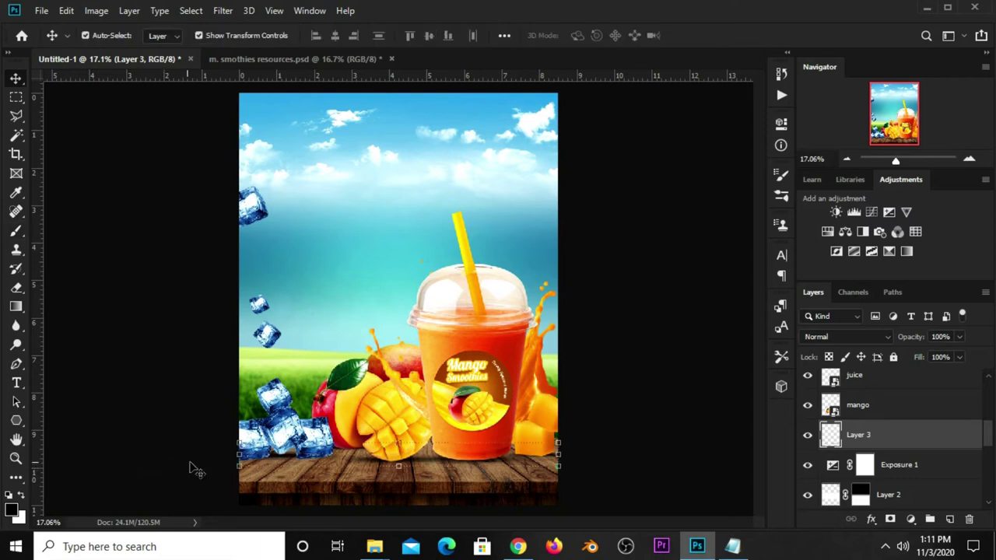
pyautogui.click(806, 435)
pyautogui.click(807, 435)
pyautogui.moveTo(945, 354); pyautogui.dragTo(936, 352)
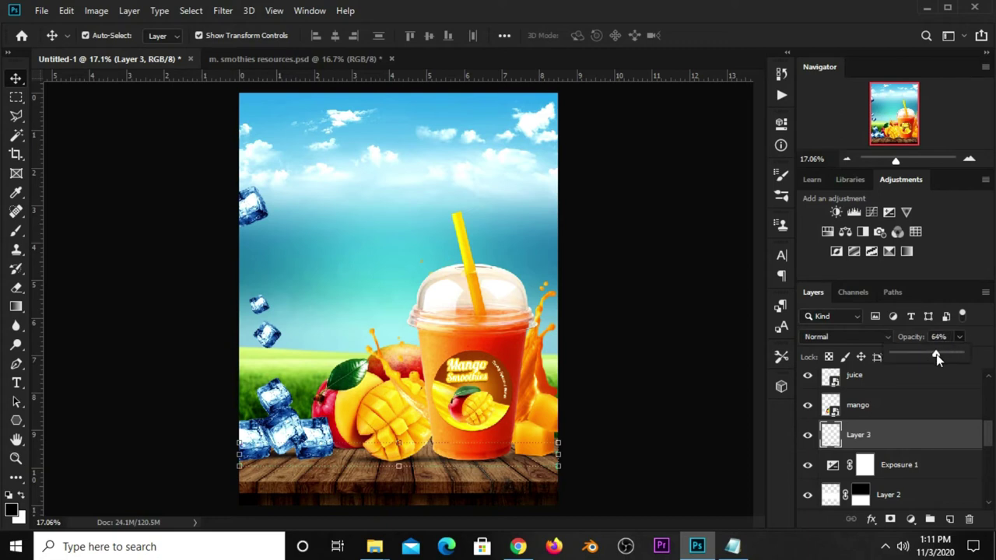
pyautogui.click(652, 398)
pyautogui.click(652, 398)
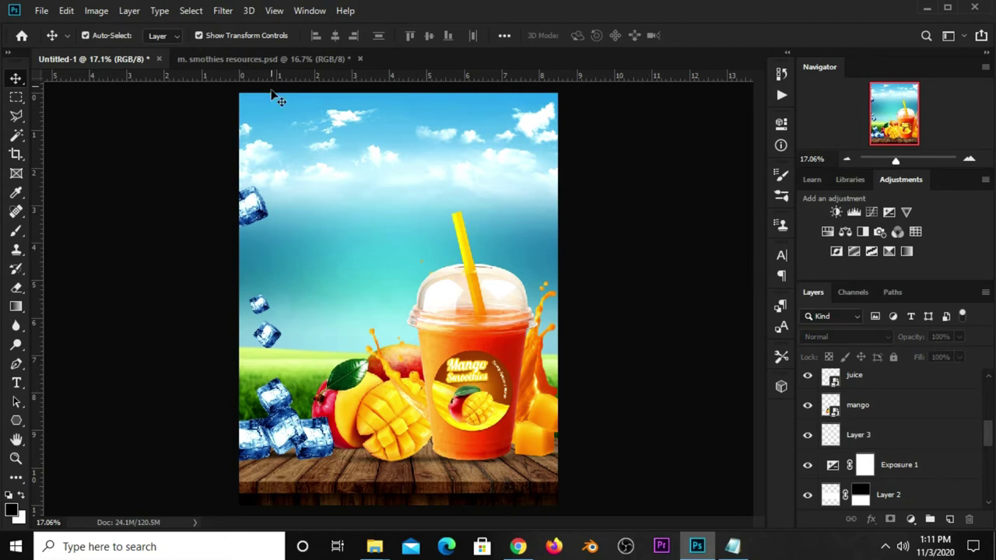
# - Drag the green leaf from smoothies resources into Untitled-1 and move a duplicate to the top-left corner
pyautogui.click(271, 59)
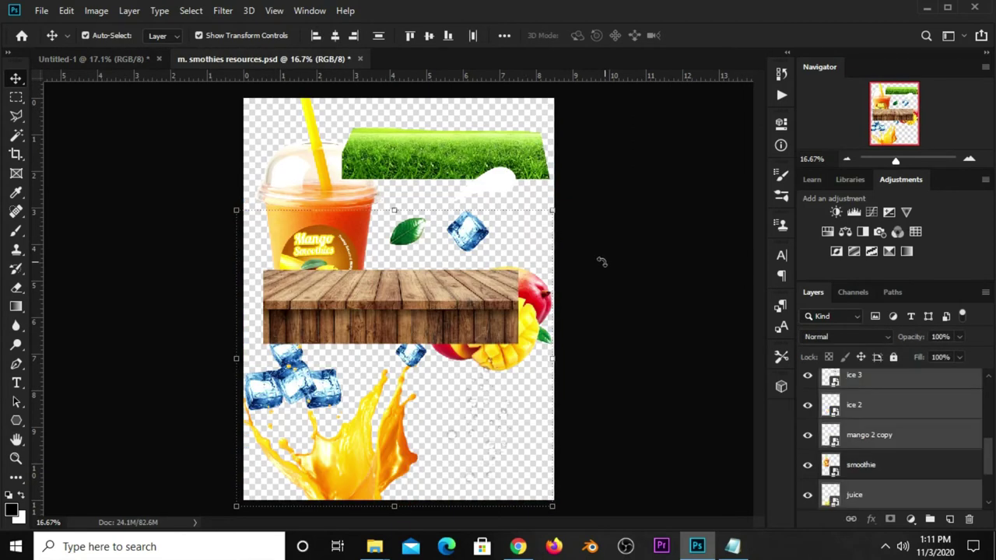
pyautogui.click(418, 232)
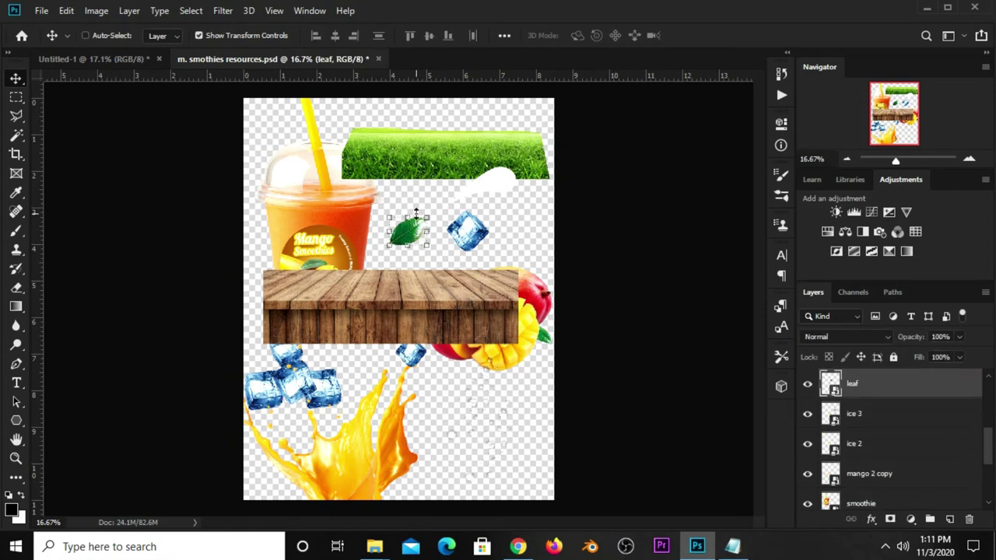
pyautogui.moveTo(113, 104)
pyautogui.mouseDown()
pyautogui.moveTo(410, 301)
pyautogui.moveTo(381, 302)
pyautogui.mouseUp()
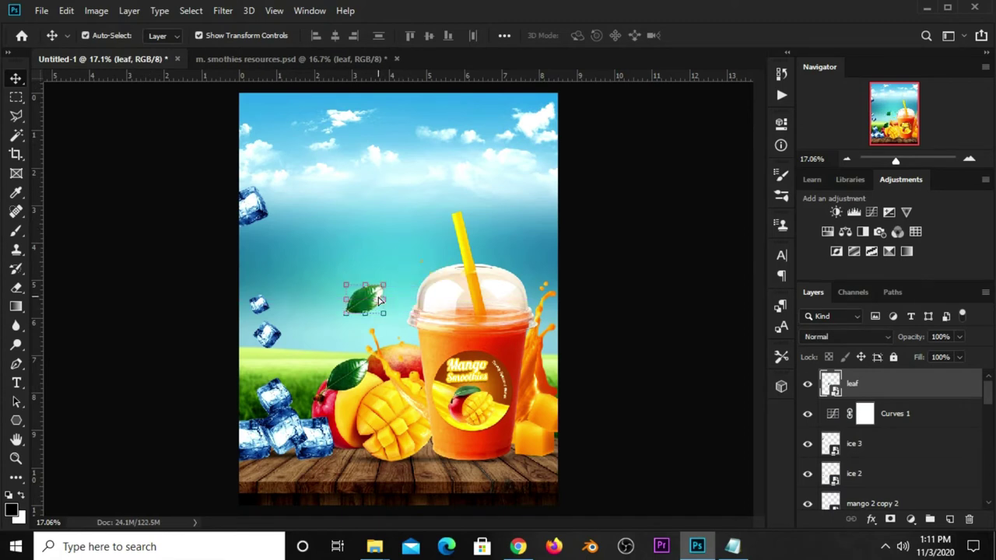
pyautogui.hotkey('ctrl', 'j')
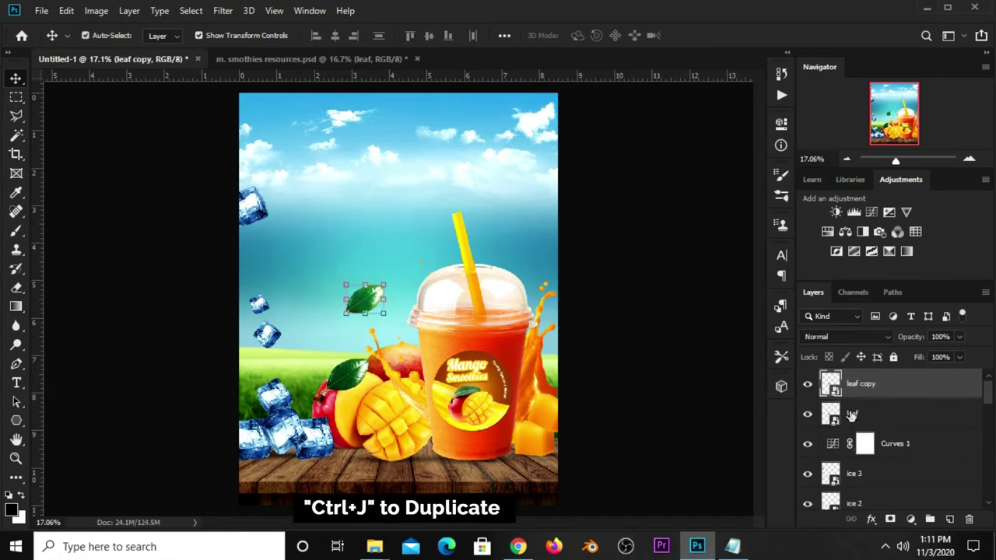
pyautogui.moveTo(358, 294)
pyautogui.mouseDown()
pyautogui.moveTo(243, 114)
pyautogui.moveTo(273, 97)
pyautogui.moveTo(293, 132)
pyautogui.moveTo(246, 123)
pyautogui.mouseUp()
pyautogui.hotkey('ctrl', 't')
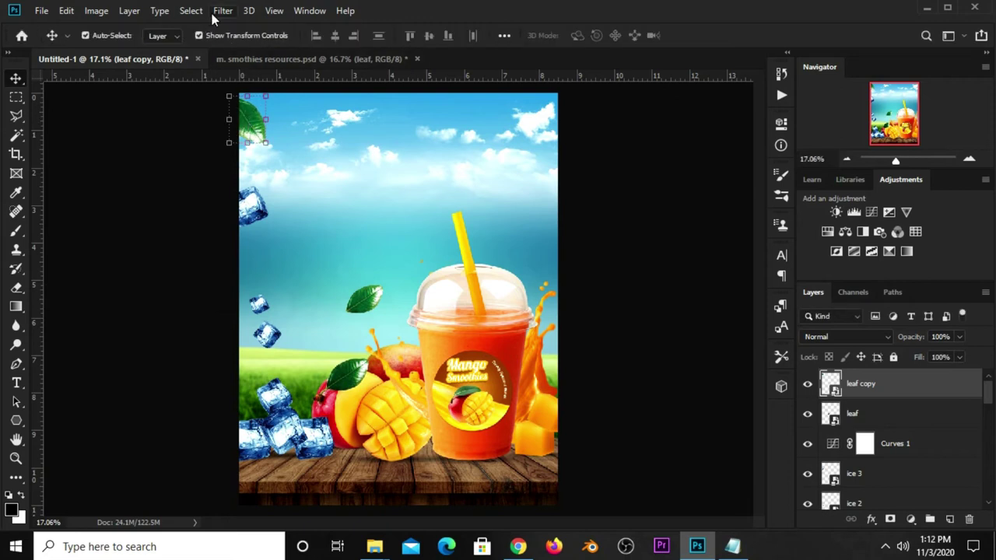
# - Apply an 8-pixel Gaussian Blur to the corner leaf copy
pyautogui.click(216, 13)
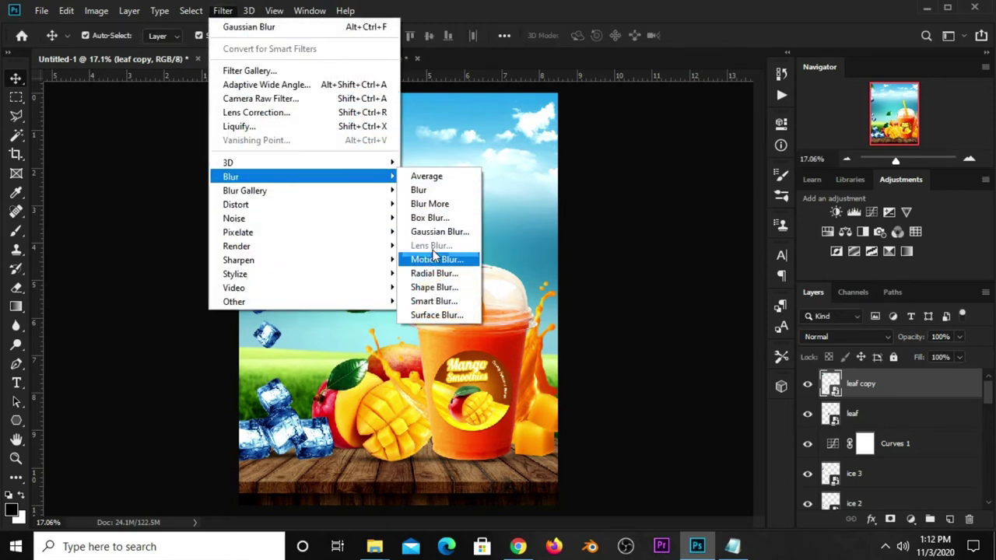
pyautogui.click(438, 231)
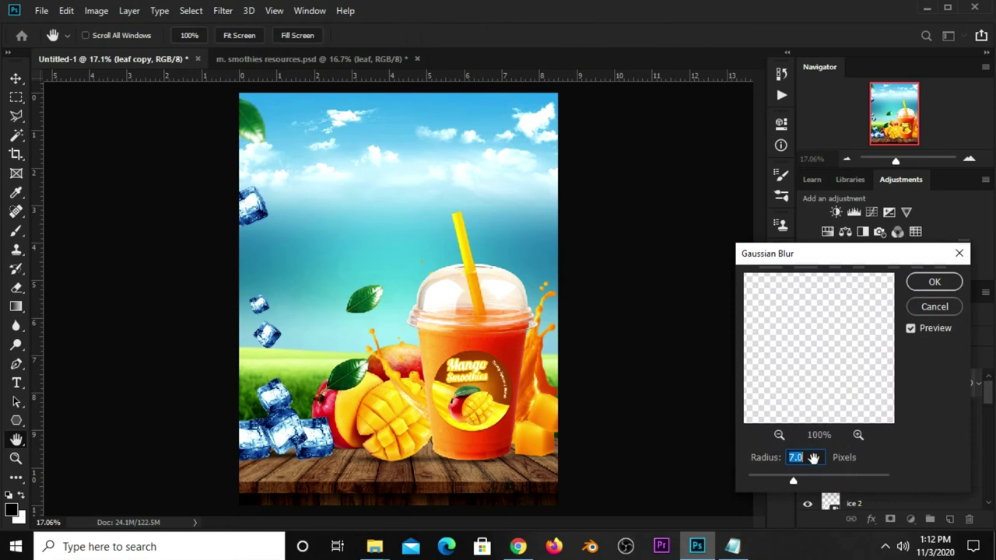
pyautogui.write('8')
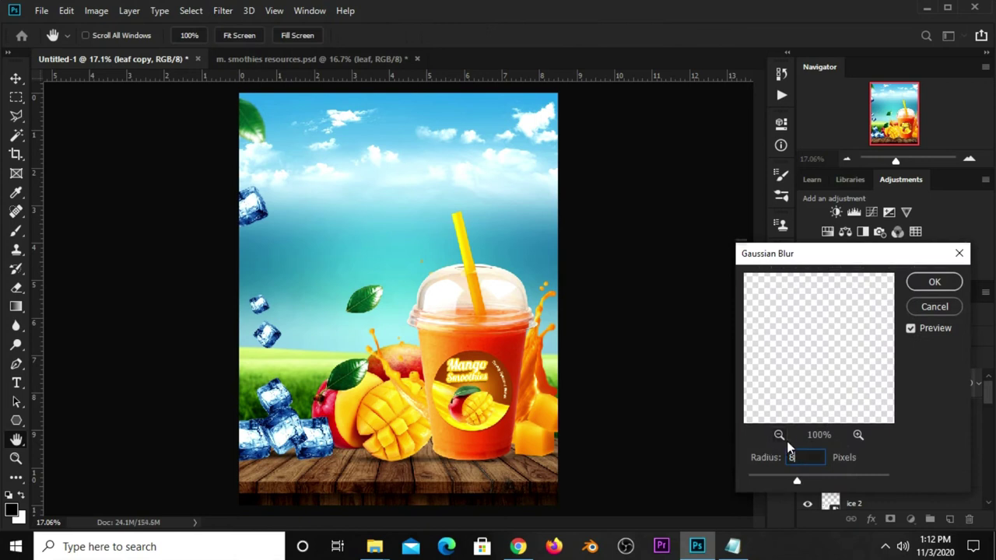
pyautogui.click(911, 283)
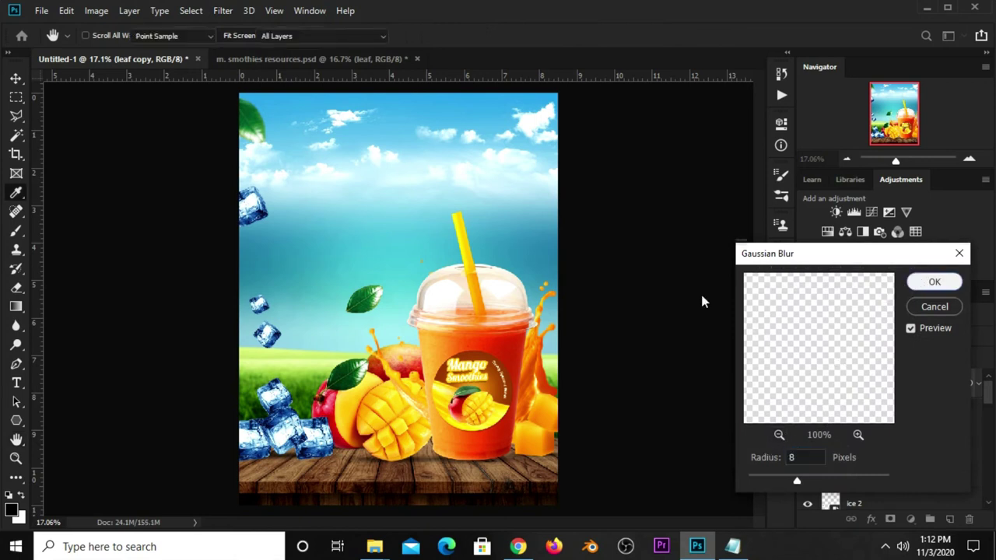
# - Duplicate the leaf beside the cup, then scale, rotate and push the copy to the upper-right edge
pyautogui.click(364, 298)
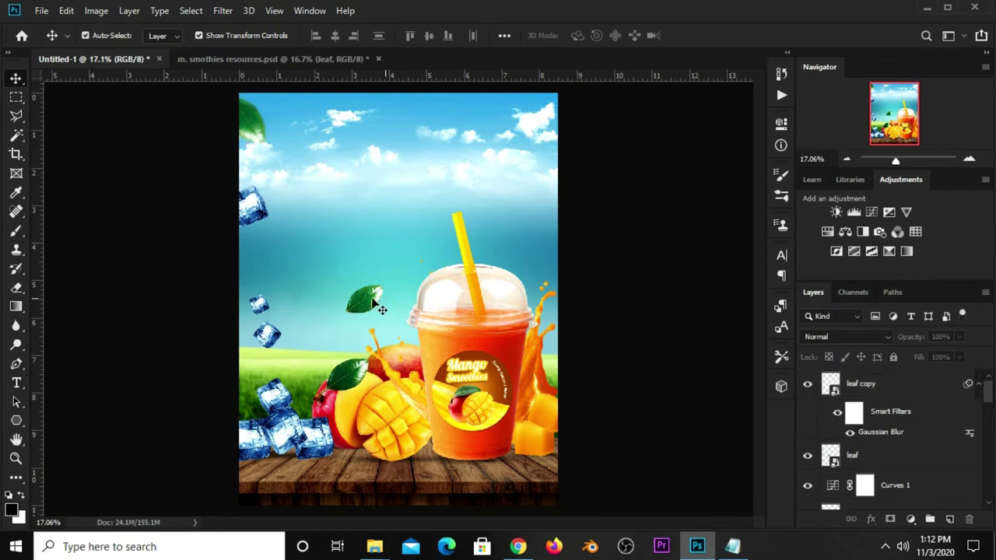
pyautogui.hotkey('ctrl', 'j')
pyautogui.press('ctrl')
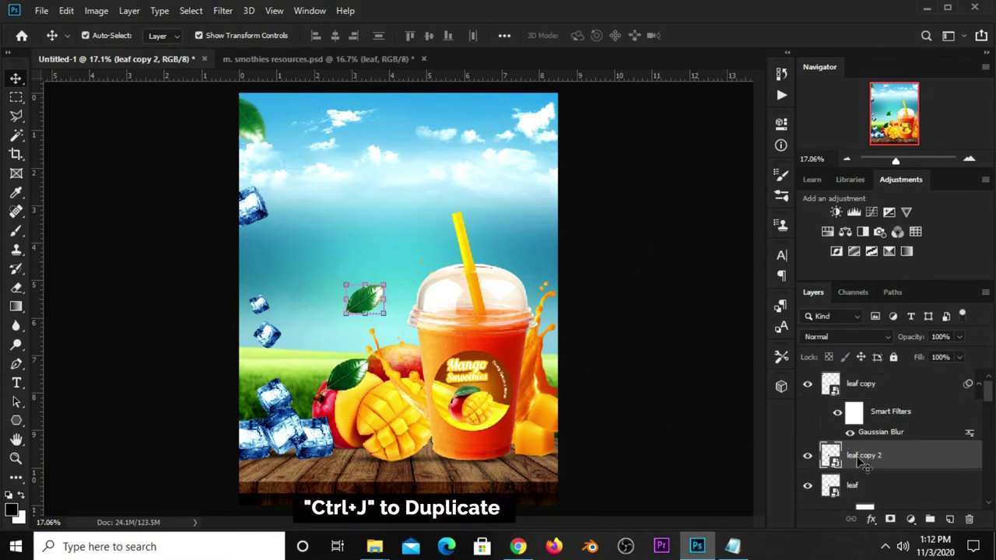
pyautogui.moveTo(366, 306)
pyautogui.mouseDown()
pyautogui.moveTo(524, 181)
pyautogui.moveTo(510, 229)
pyautogui.moveTo(541, 235)
pyautogui.mouseUp()
pyautogui.hotkey('ctrl', 't')
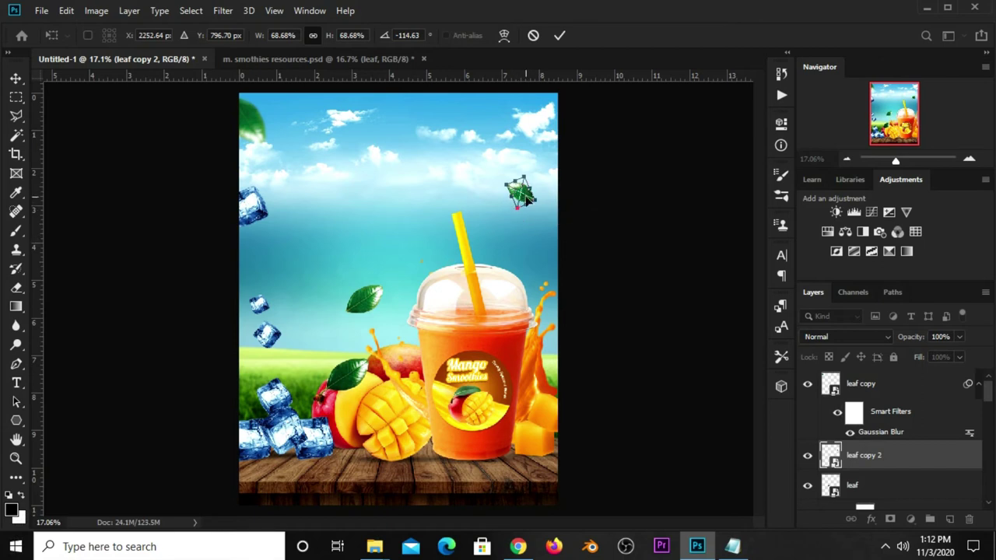
pyautogui.moveTo(521, 191)
pyautogui.mouseDown()
pyautogui.moveTo(554, 188)
pyautogui.moveTo(544, 184)
pyautogui.mouseUp()
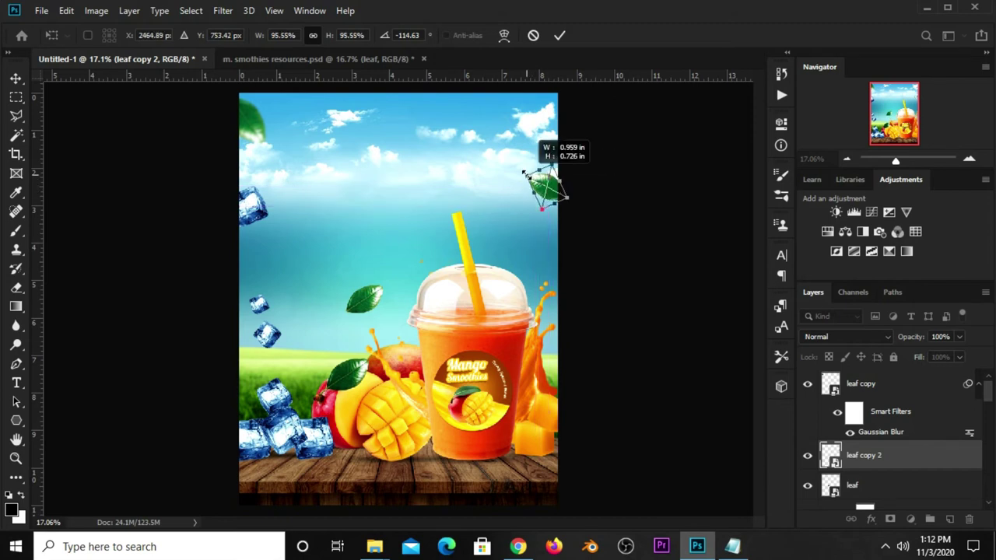
pyautogui.press('Return')
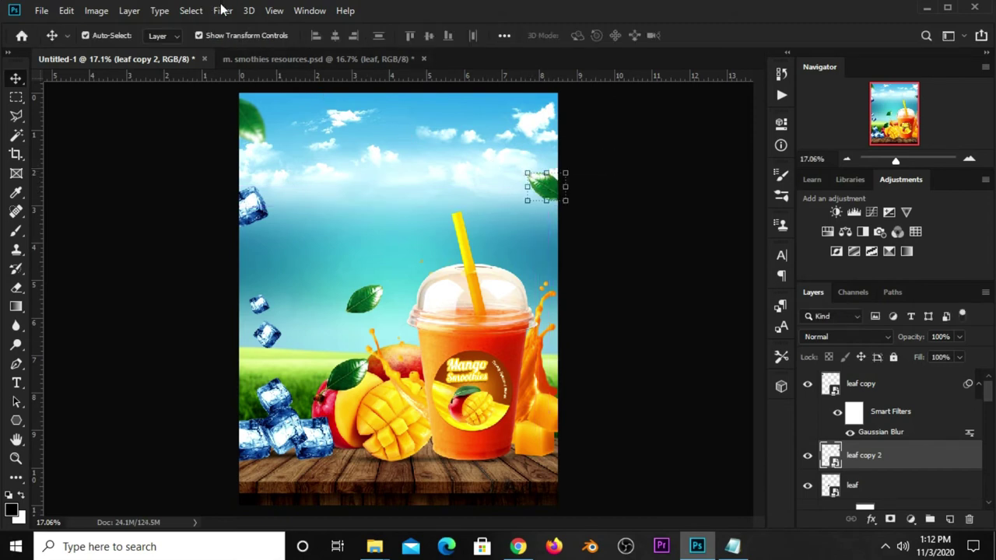
# - Apply a Gaussian Blur to the right-edge leaf copy 2 and deselect it
pyautogui.click(224, 11)
pyautogui.moveTo(231, 176)
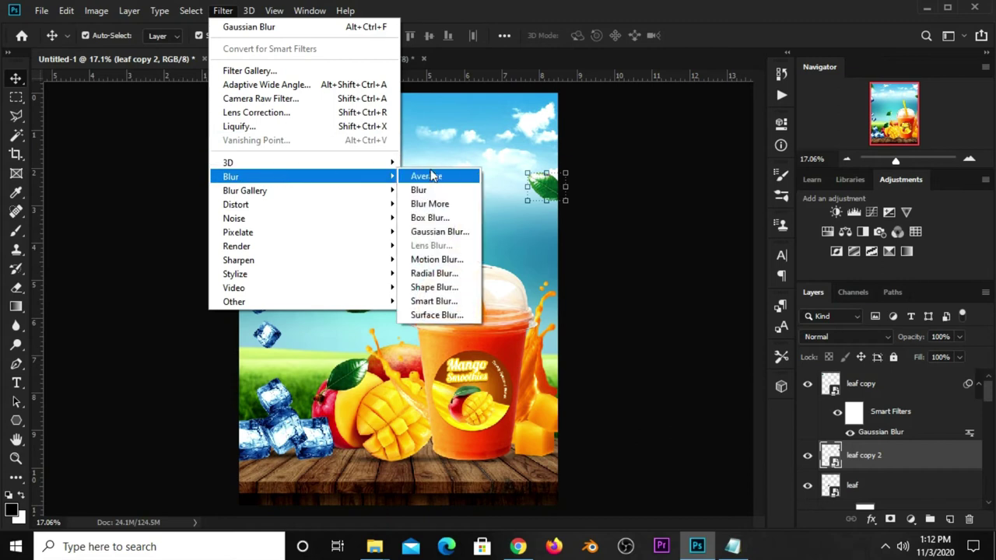
pyautogui.click(441, 232)
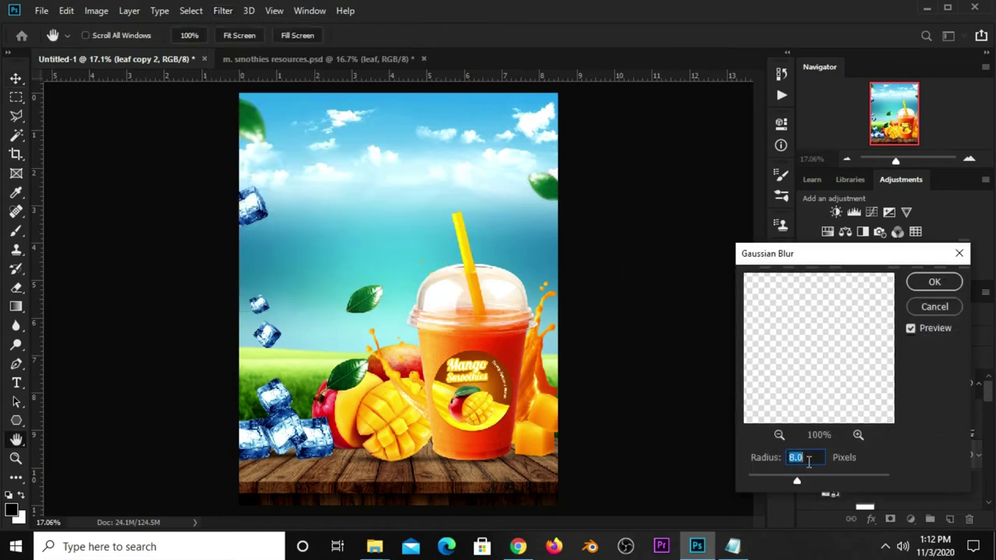
pyautogui.click(930, 282)
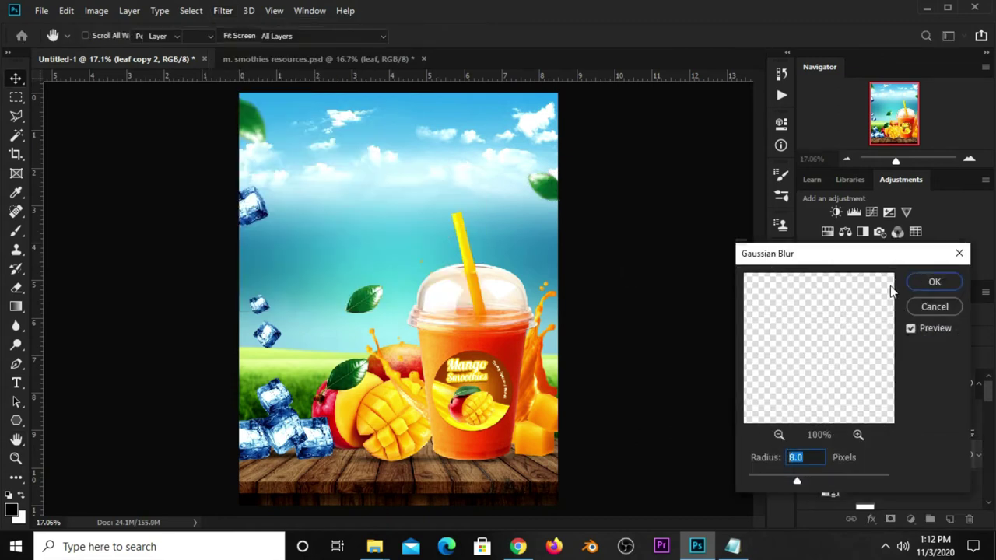
pyautogui.click(630, 217)
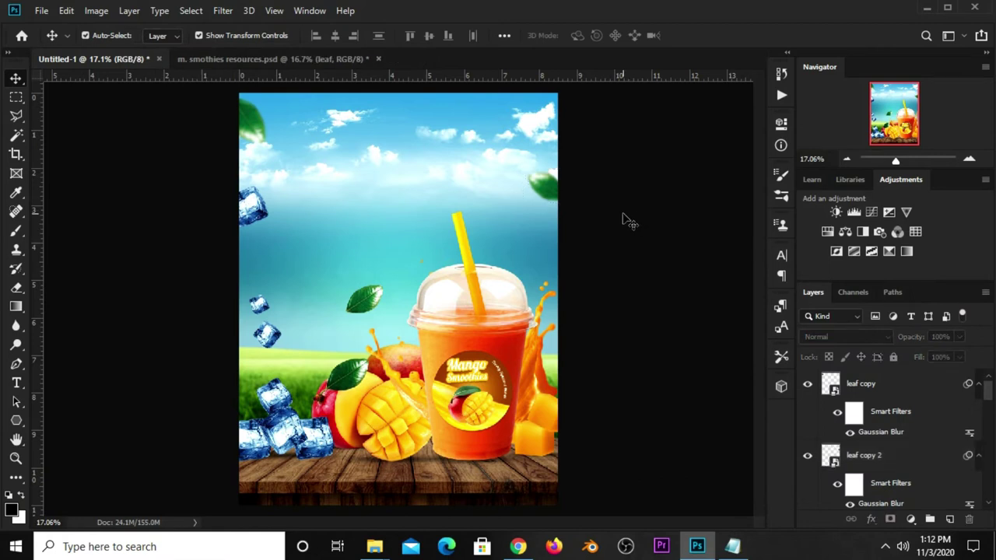
pyautogui.scroll(-5, 874, 442)
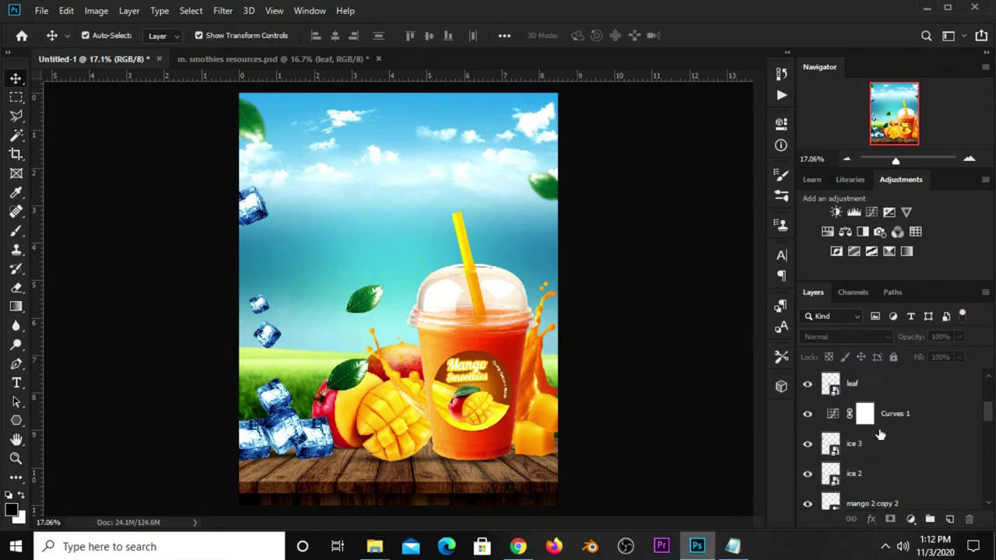
pyautogui.scroll(2, 880, 435)
# - Reopen the leaf's Gaussian Blur smart filter and lower its radius to 4 pixels
pyautogui.click(886, 397)
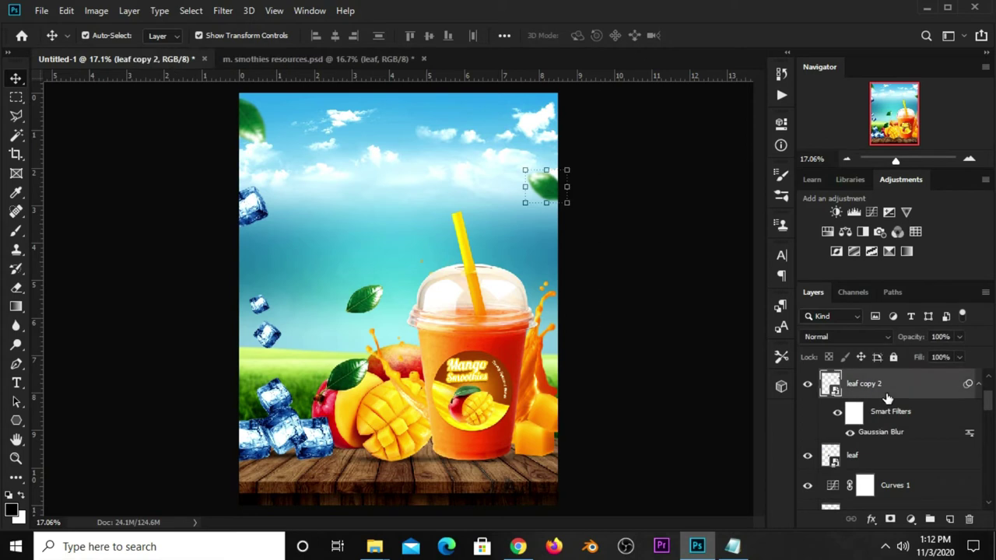
pyautogui.doubleClick(875, 433)
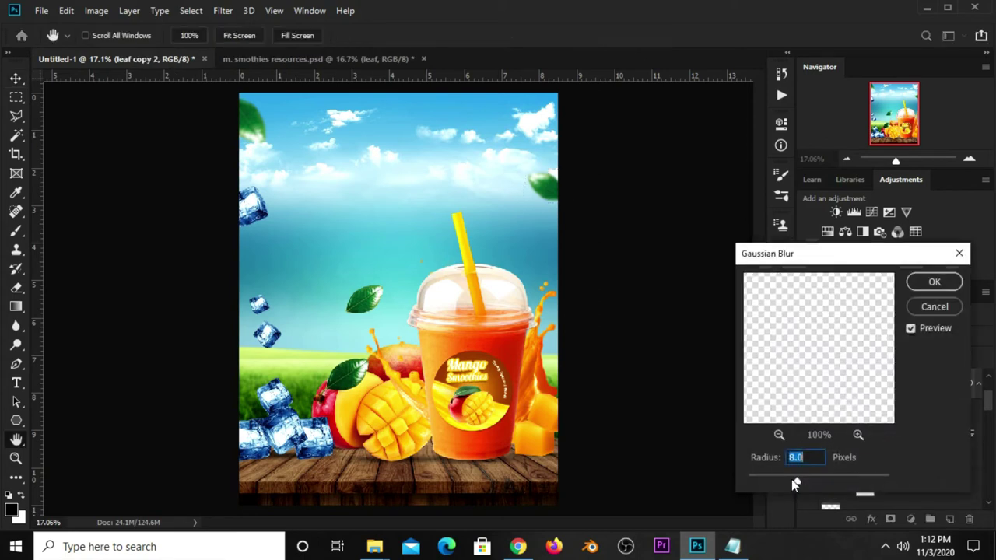
pyautogui.moveTo(791, 480); pyautogui.dragTo(786, 480)
pyautogui.write('4')
pyautogui.press('Return')
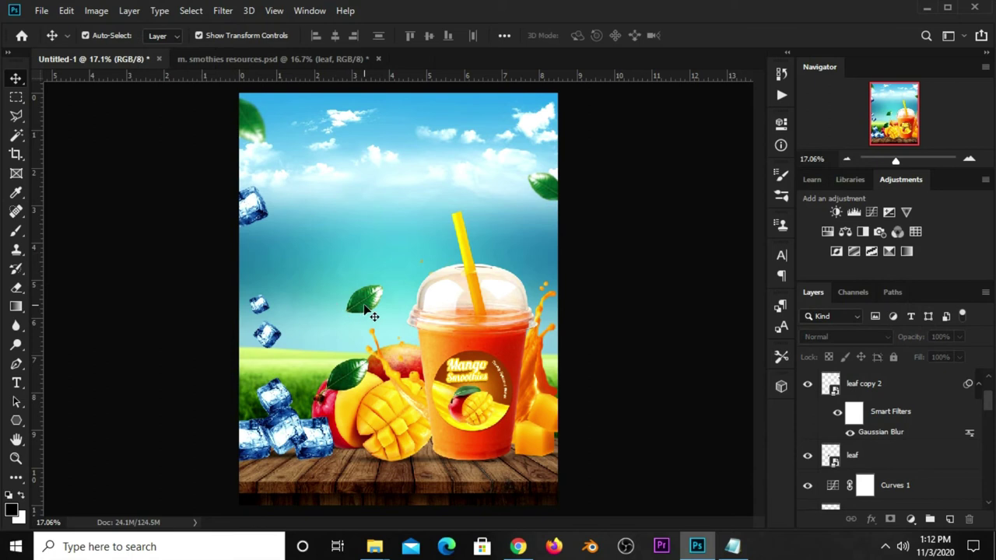
# - Duplicate the leaf beside the cup and place a resized leaf copy 3 in the upper sky
pyautogui.click(365, 307)
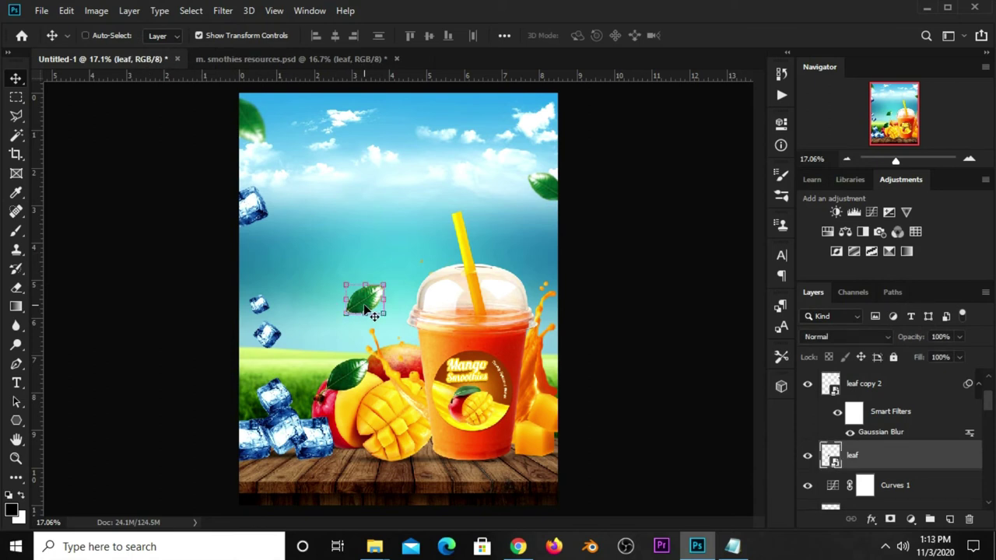
pyautogui.hotkey('ctrl', 'j')
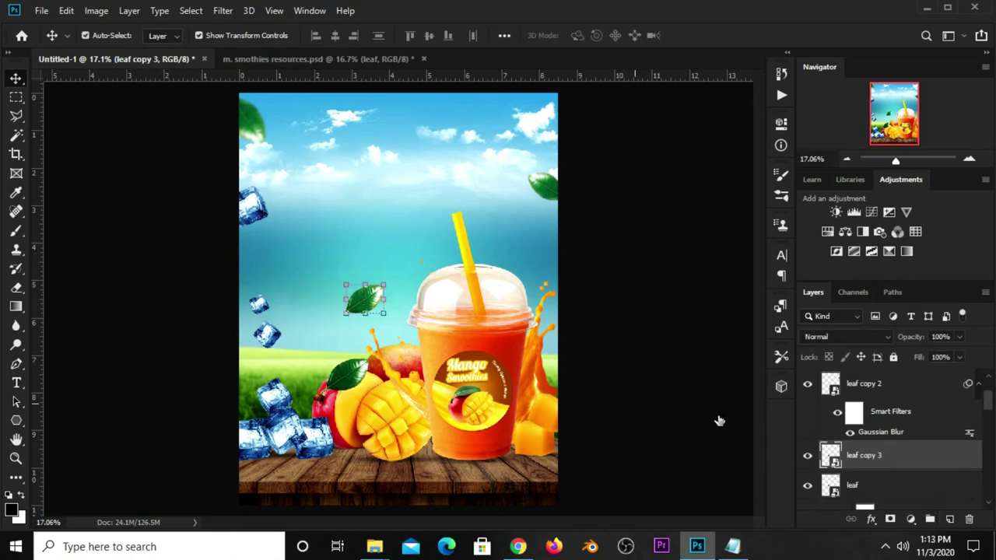
pyautogui.hotkey('ctrl', 't')
pyautogui.moveTo(363, 301)
pyautogui.mouseDown()
pyautogui.moveTo(404, 195)
pyautogui.moveTo(428, 214)
pyautogui.mouseUp()
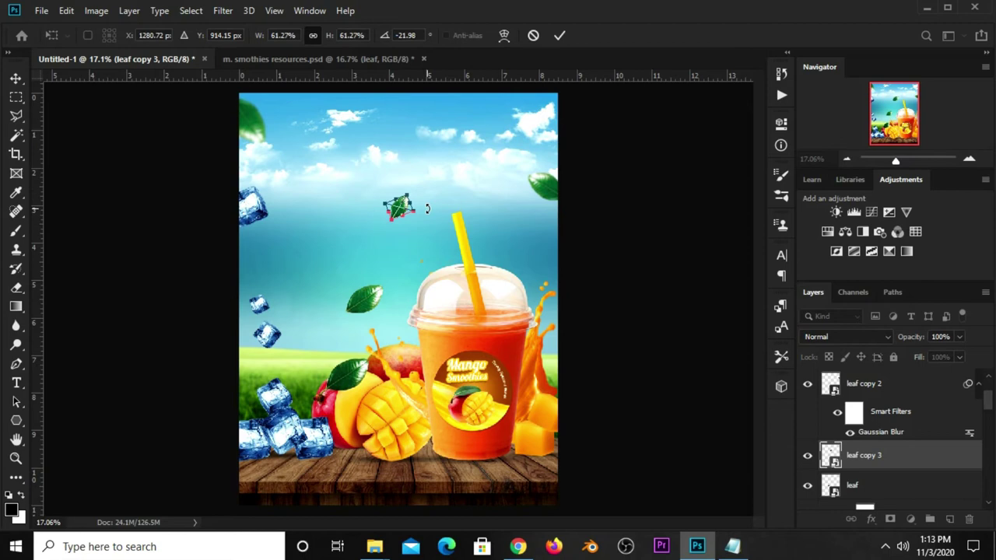
pyautogui.press('Return')
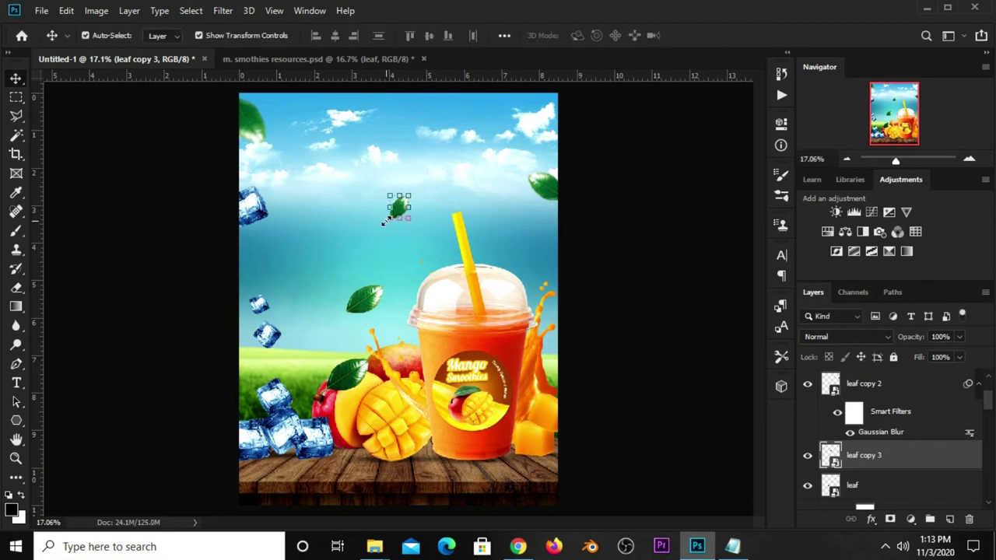
pyautogui.moveTo(384, 222); pyautogui.dragTo(392, 226)
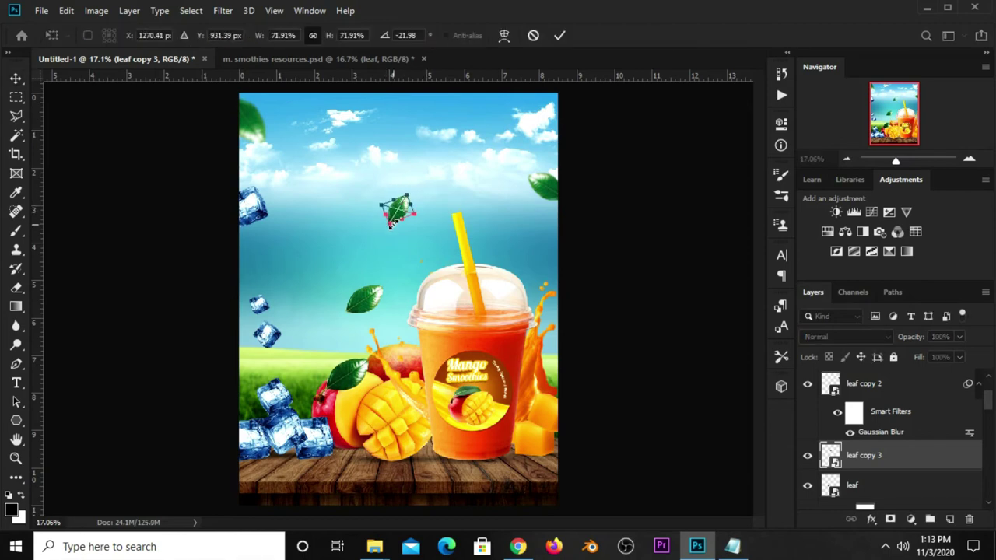
pyautogui.press('Return')
# - Give leaf copy 3 a Motion Blur with angle -90 and distance 30 pixels
pyautogui.click(223, 11)
pyautogui.moveTo(231, 177)
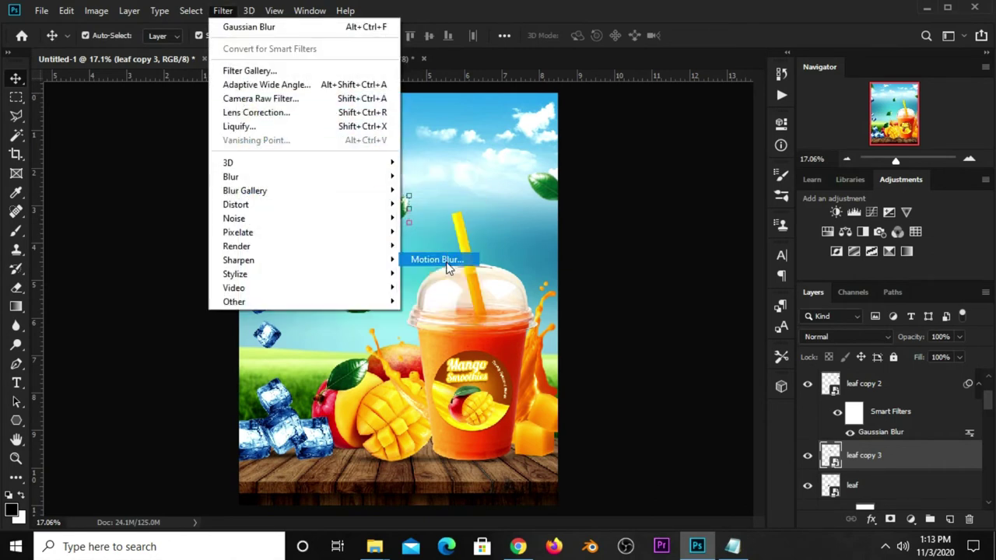
pyautogui.click(441, 259)
pyautogui.click(650, 322)
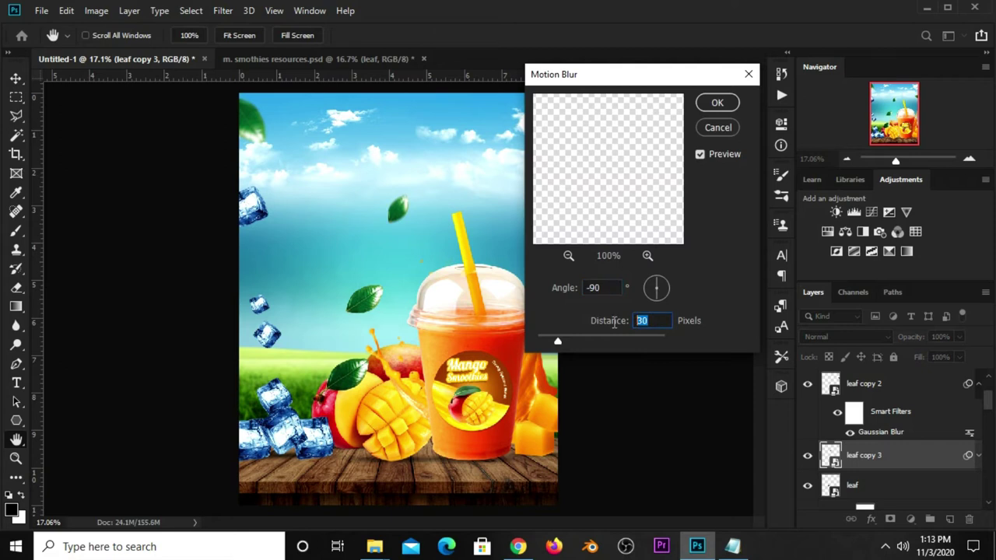
pyautogui.click(717, 102)
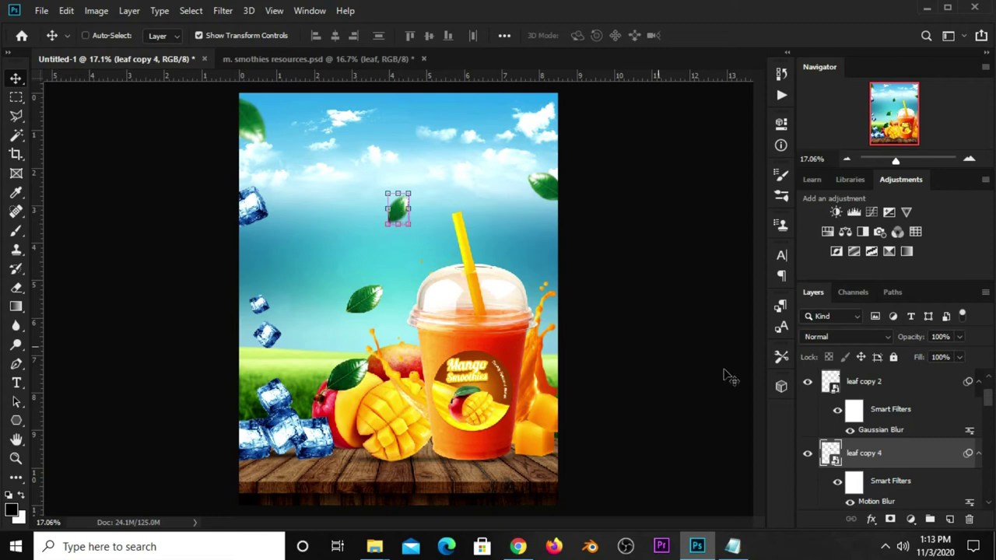
# - Duplicate the blurred leaf, then move the copy down-left and rotate it to a new angle
pyautogui.hotkey('ctrl', 'j')
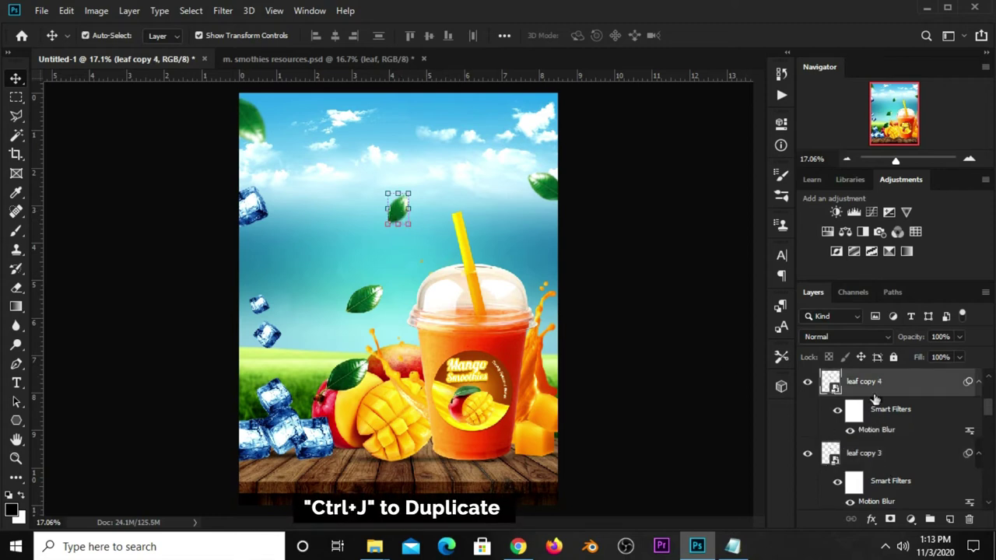
pyautogui.moveTo(397, 211); pyautogui.dragTo(336, 253)
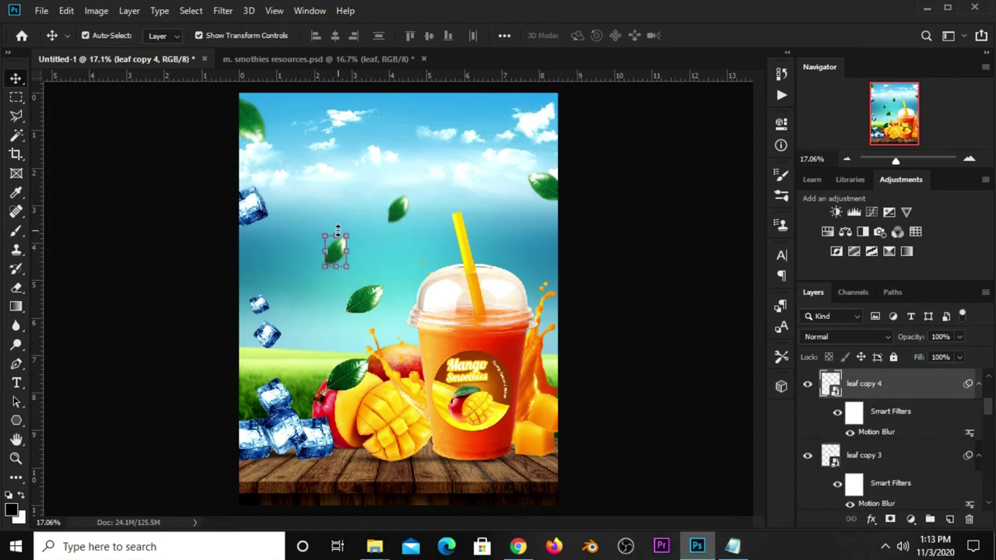
pyautogui.hotkey('ctrl', 't')
pyautogui.click(507, 233)
pyautogui.moveTo(309, 266)
pyautogui.mouseDown()
pyautogui.moveTo(325, 290)
pyautogui.moveTo(364, 289)
pyautogui.mouseUp()
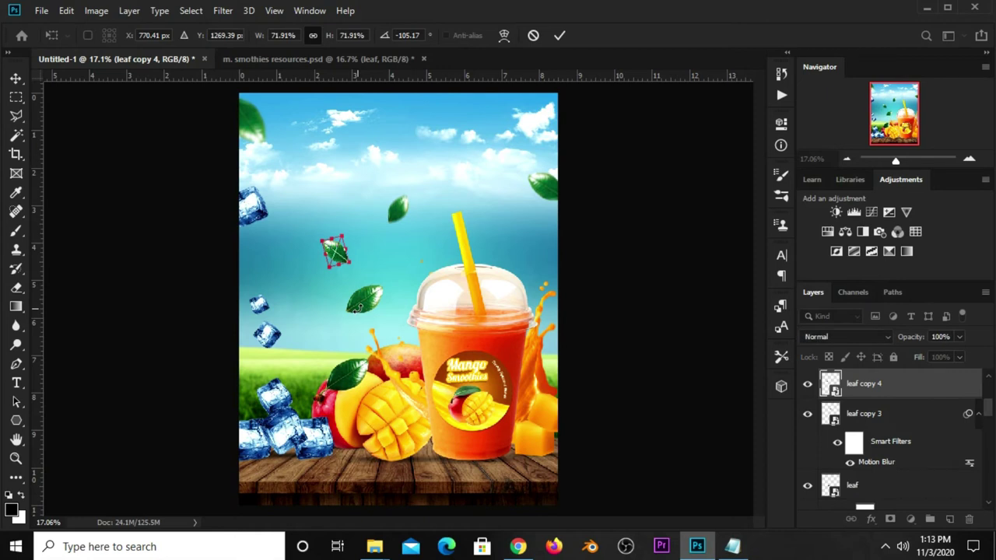
pyautogui.press('Return')
# - Hide the original sharp leaf layer
pyautogui.click(372, 309)
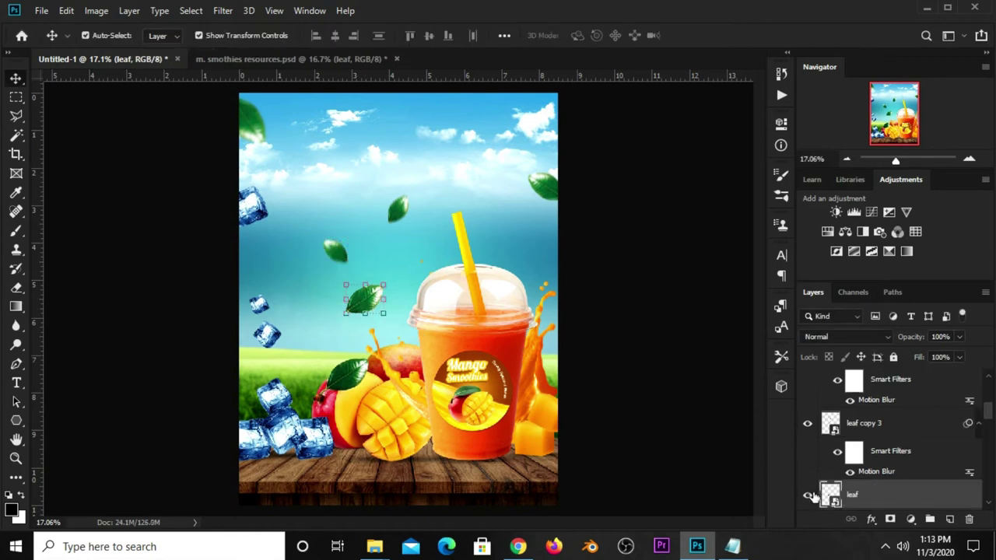
pyautogui.click(808, 494)
pyautogui.click(654, 308)
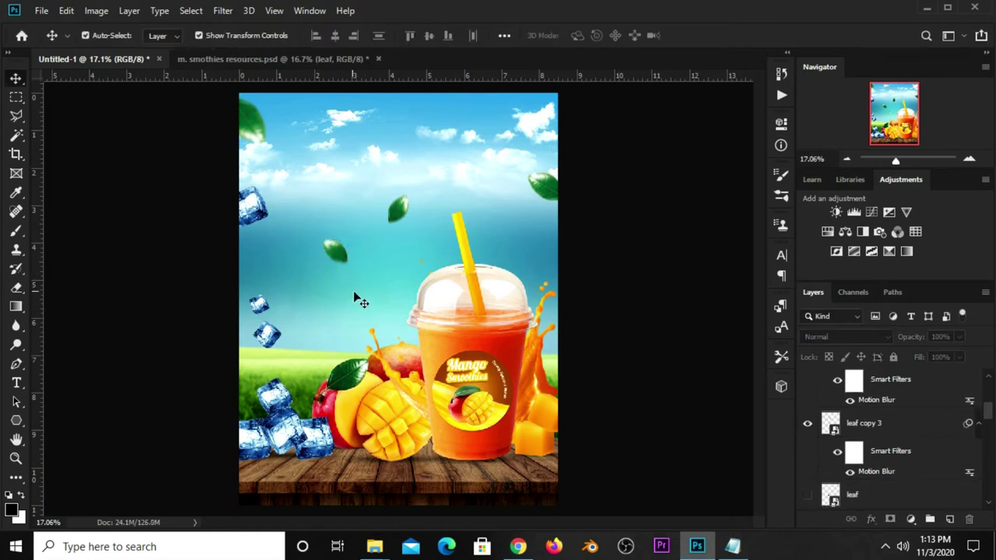
# - Rearrange the floating leaves: lower leaf further down, upper leaf down and right
pyautogui.moveTo(336, 250); pyautogui.dragTo(334, 271)
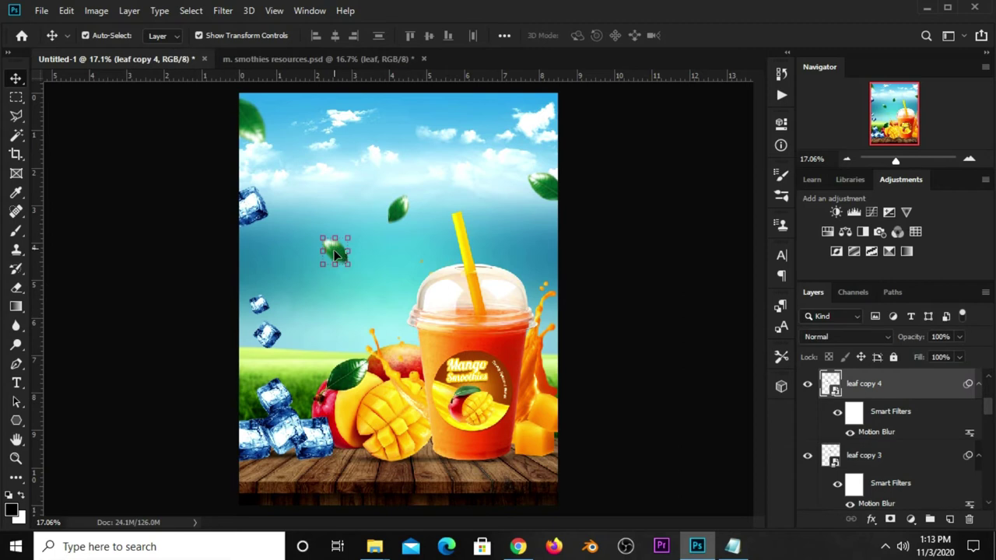
pyautogui.click(397, 208)
pyautogui.hotkey('ctrl', 't')
pyautogui.click(509, 223)
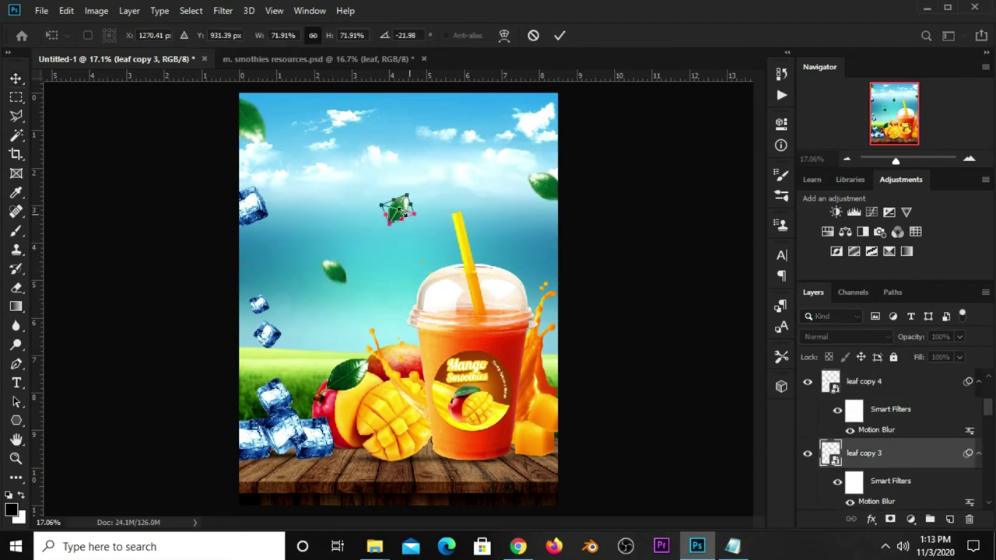
pyautogui.moveTo(402, 211); pyautogui.dragTo(413, 227)
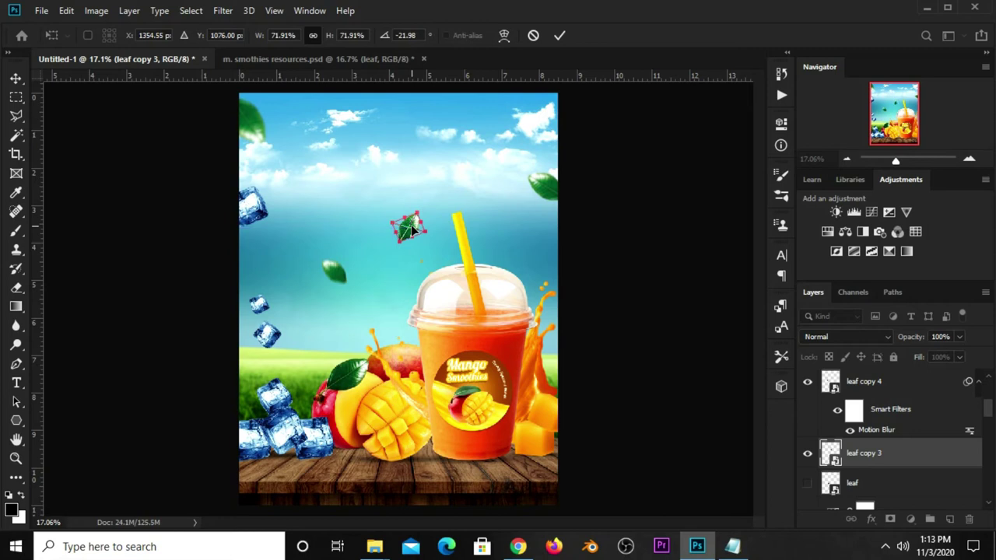
pyautogui.press('Return')
pyautogui.moveTo(334, 272); pyautogui.dragTo(334, 295)
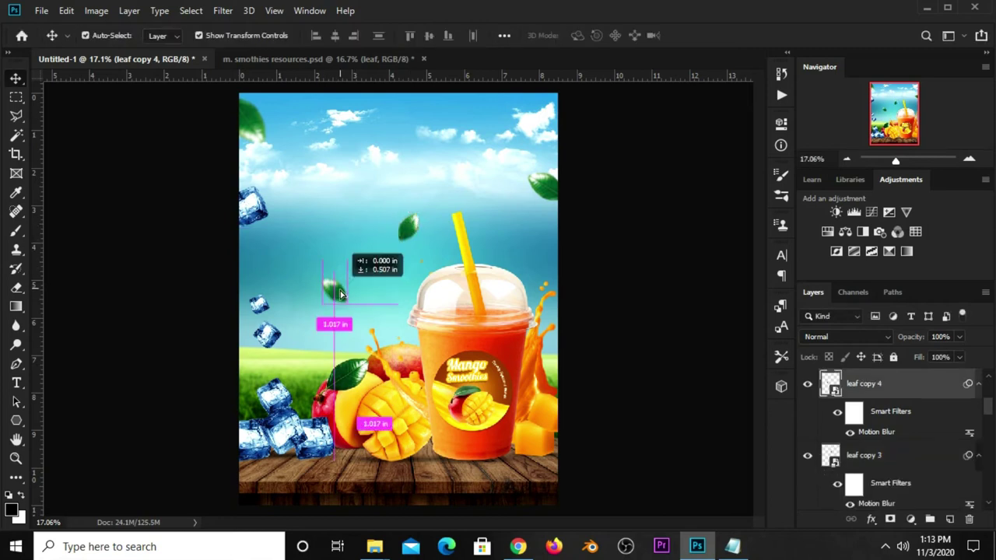
pyautogui.click(633, 245)
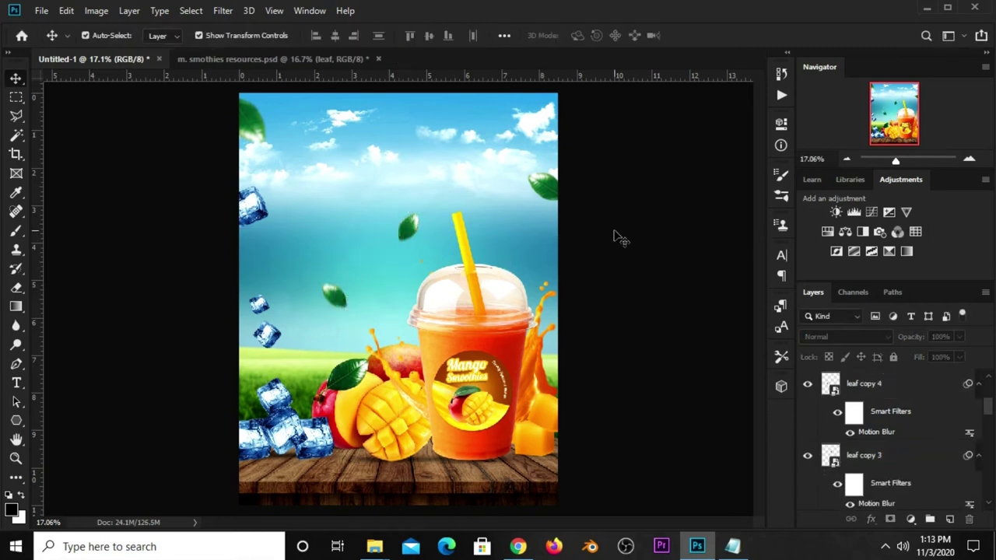
# - Copy the word 'Mango' from the Notepad notes and return to Photoshop
pyautogui.click(732, 547)
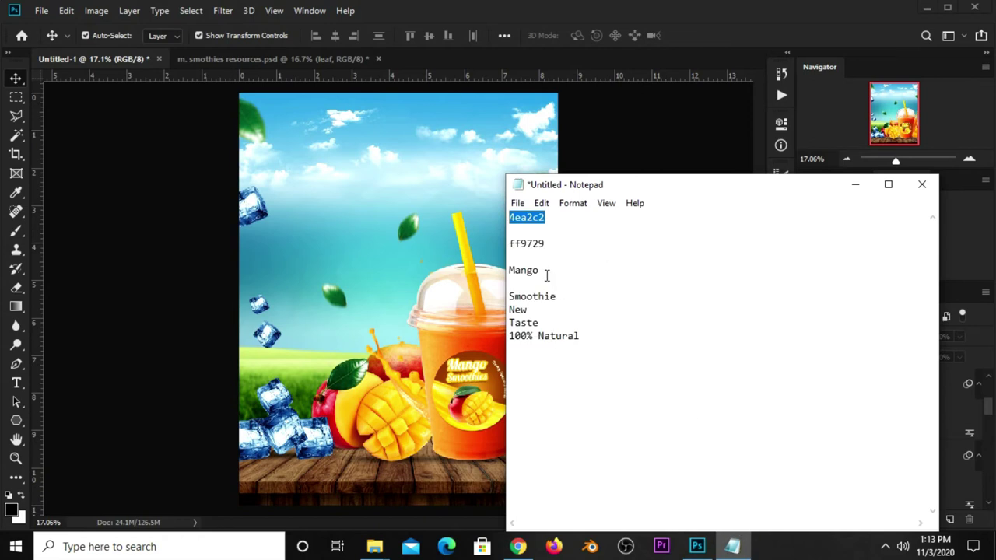
pyautogui.moveTo(547, 276); pyautogui.dragTo(504, 271)
pyautogui.rightClick(520, 274)
pyautogui.click(561, 315)
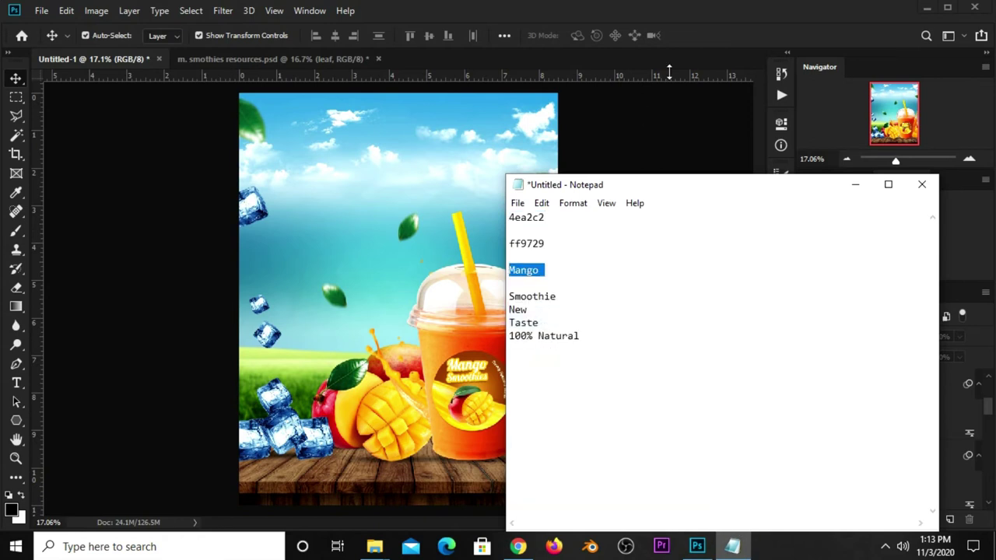
pyautogui.click(668, 74)
# - Add a 'Mango' text layer in the sky with white #ffffff text colour
pyautogui.click(16, 383)
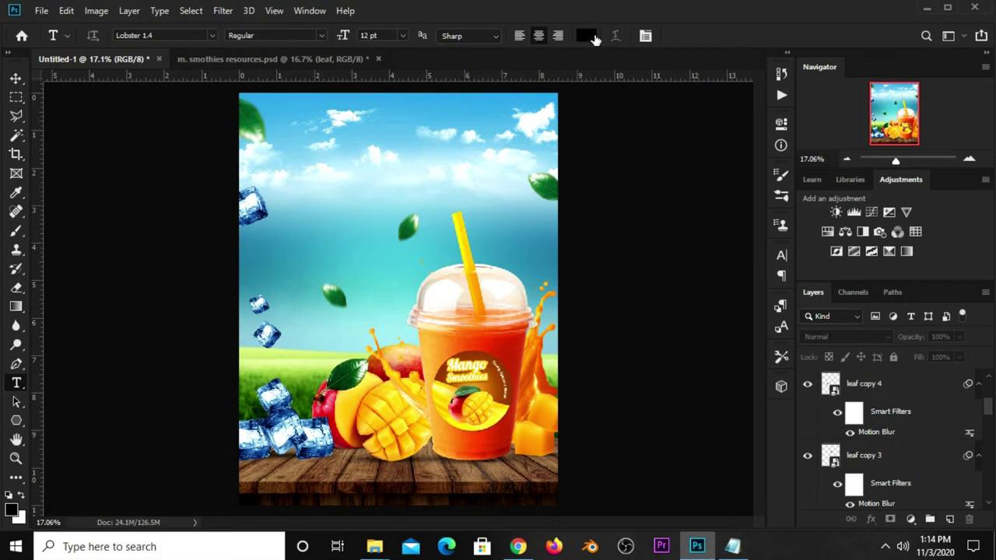
pyautogui.click(588, 37)
pyautogui.write('41adc5')
pyautogui.write('ffffff')
pyautogui.moveTo(743, 508); pyautogui.dragTo(676, 498)
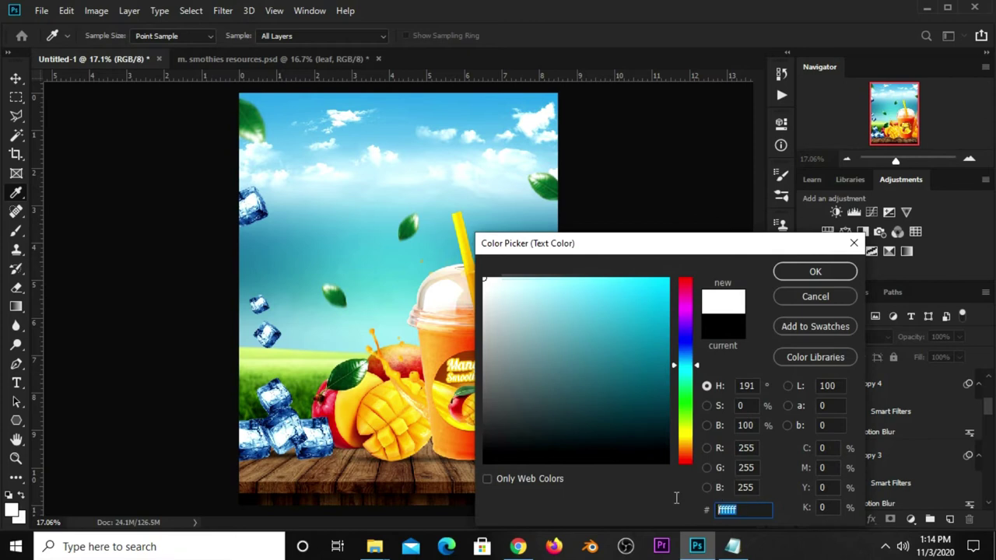
pyautogui.click(795, 269)
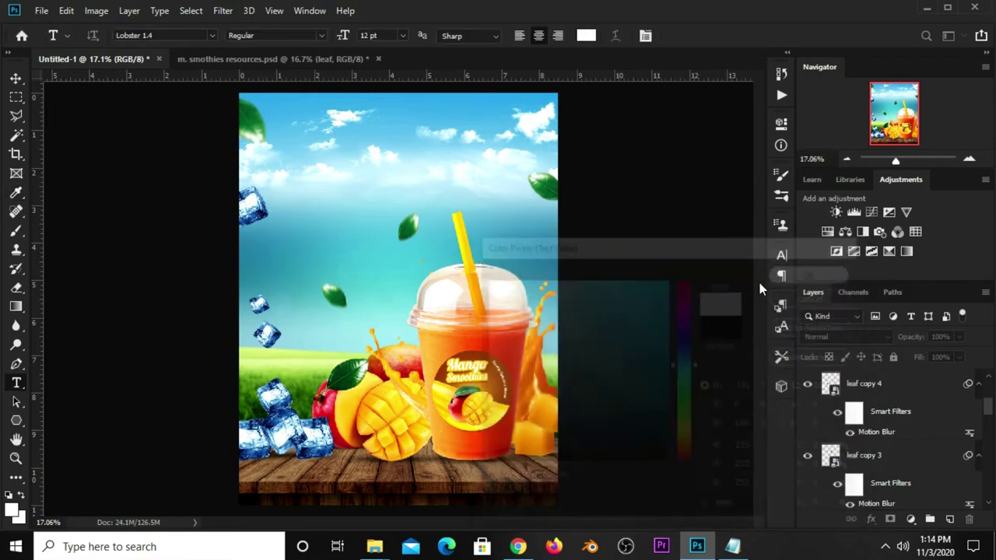
pyautogui.click(357, 119)
pyautogui.press('BackSpace')
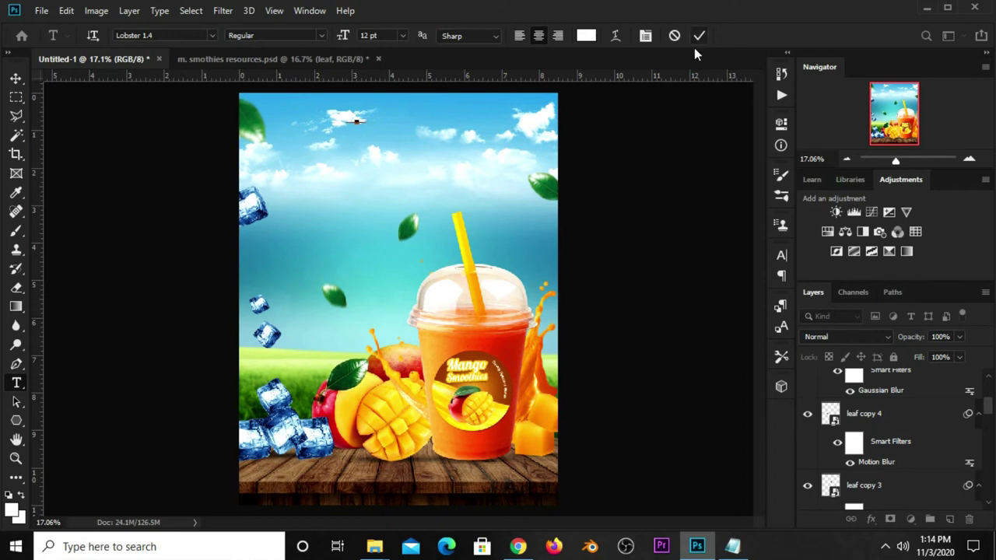
pyautogui.click(699, 35)
# - Enlarge the Mango title considerably and centre it horizontally in the sky
pyautogui.press('v')
pyautogui.hotkey('ctrl', 't')
pyautogui.moveTo(399, 139); pyautogui.dragTo(443, 156)
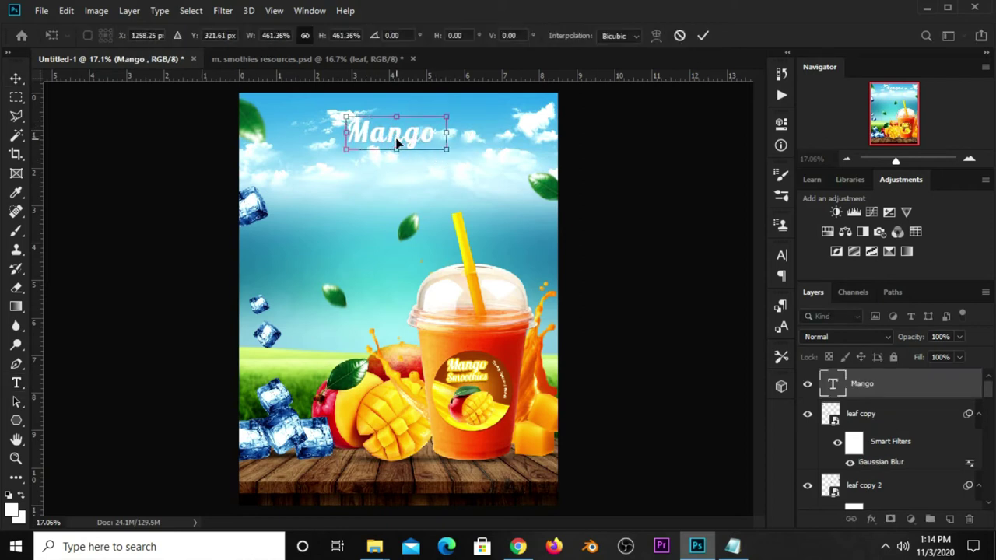
pyautogui.press('Return')
pyautogui.moveTo(390, 150); pyautogui.dragTo(396, 159)
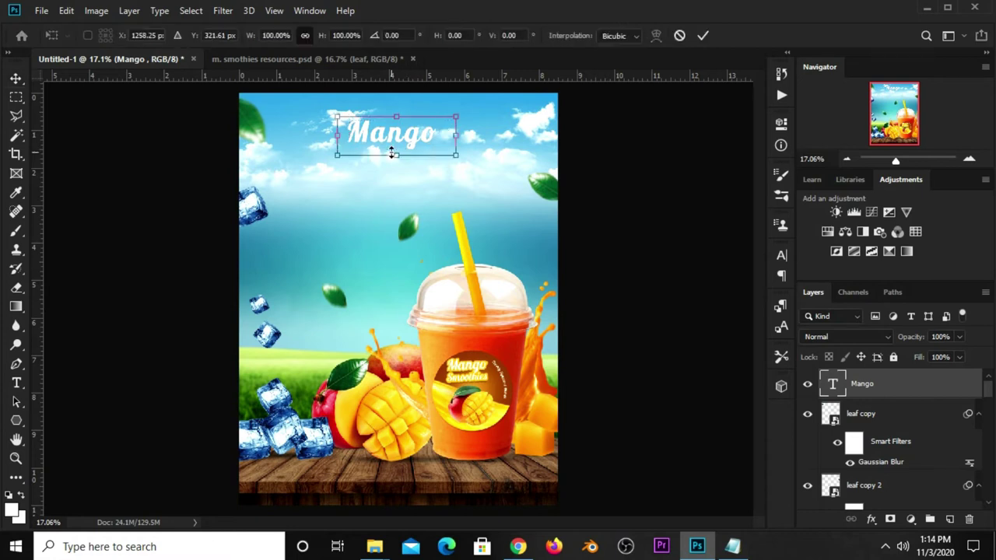
pyautogui.press('Return')
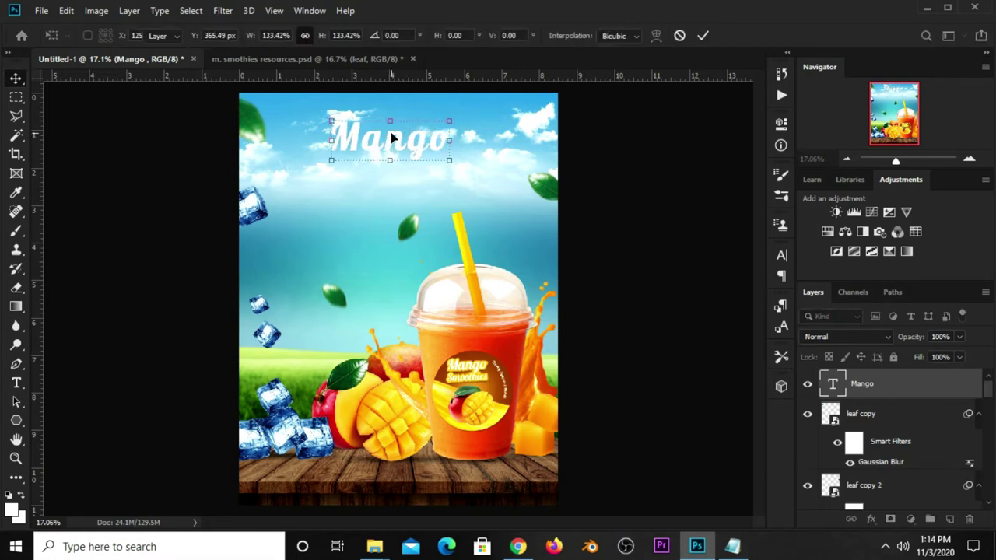
pyautogui.moveTo(372, 144); pyautogui.dragTo(376, 142)
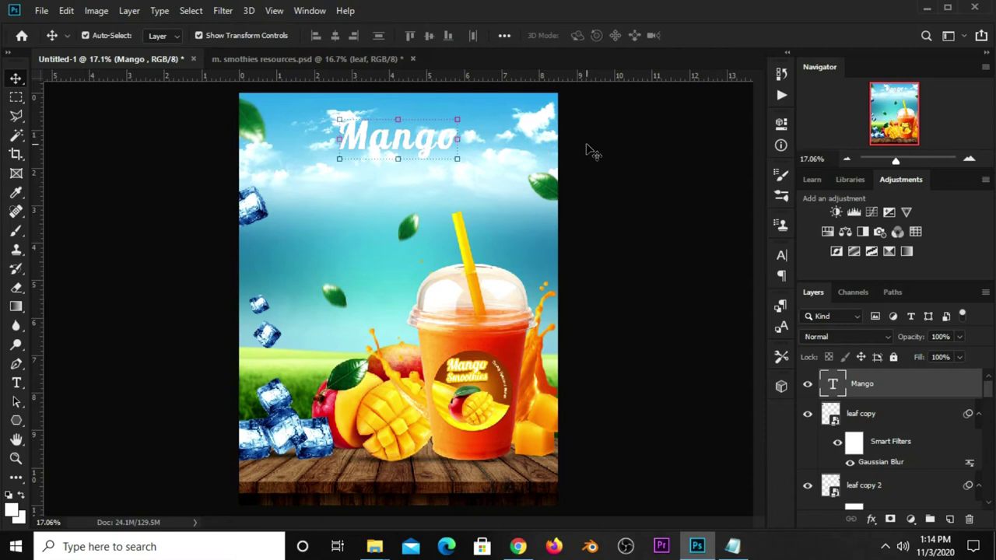
pyautogui.click(515, 150)
# - Move the clouds layer up and lower its opacity to 87%
pyautogui.moveTo(495, 165)
pyautogui.mouseDown()
pyautogui.moveTo(491, 144)
pyautogui.moveTo(492, 179)
pyautogui.mouseUp()
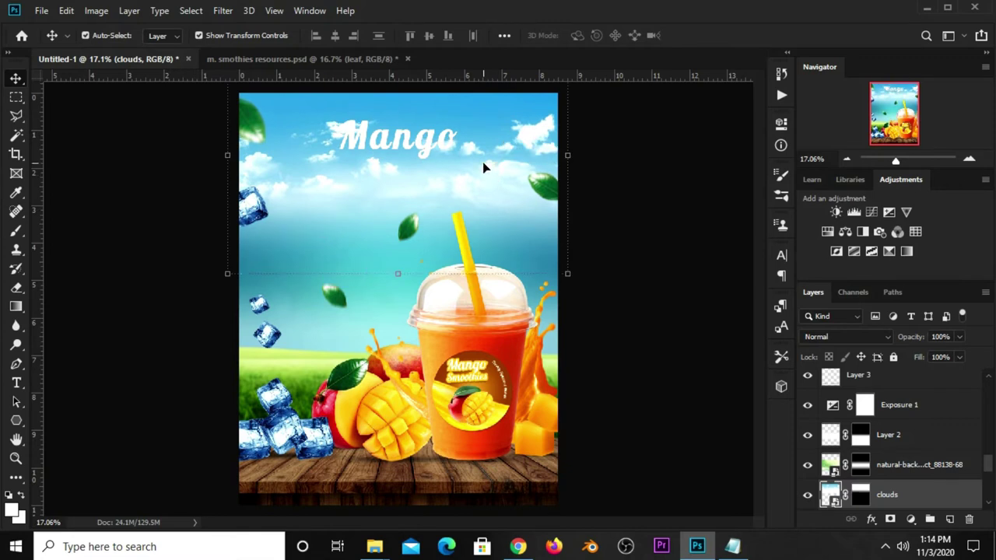
pyautogui.hotkey('shift', 'Up')
pyautogui.hotkey('shift', 'Up')
pyautogui.hotkey('shift', 'Up')
pyautogui.hotkey('shift', 'Up')
pyautogui.hotkey('shift', 'Up')
pyautogui.hotkey('shift', 'Up')
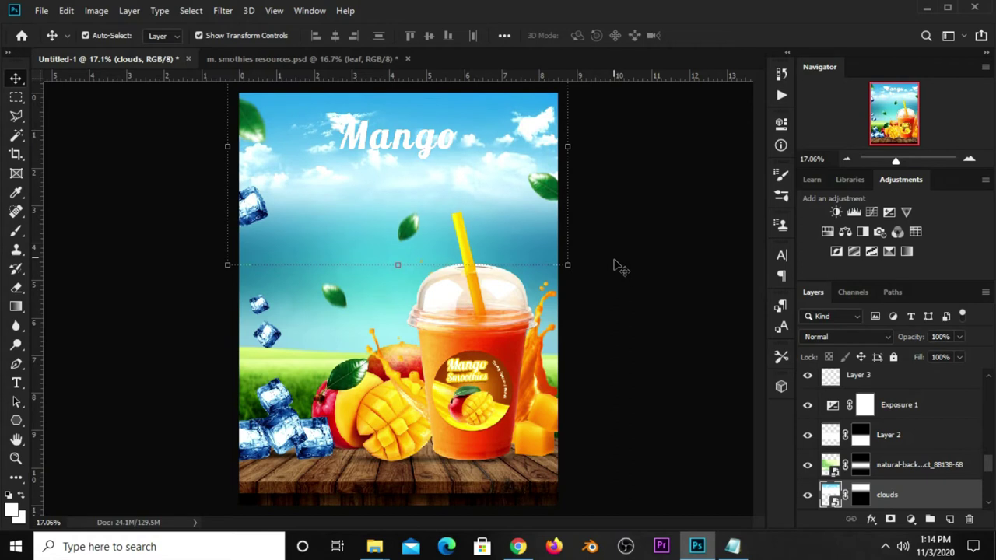
pyautogui.click(959, 337)
pyautogui.moveTo(944, 357); pyautogui.dragTo(952, 357)
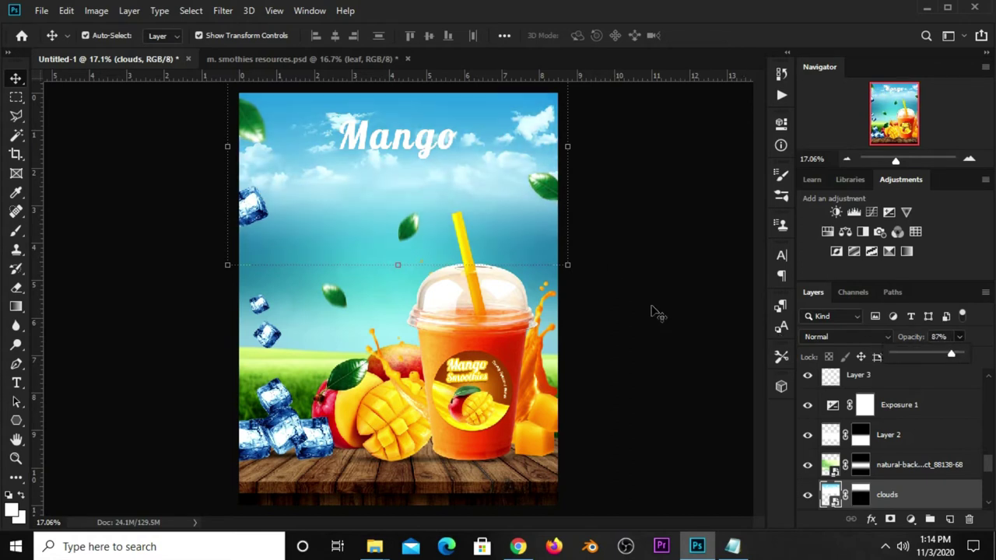
# - Nudge the Mango title slightly higher and add a Drop Shadow effect to it
pyautogui.click(395, 147)
pyautogui.moveTo(395, 147); pyautogui.dragTo(399, 137)
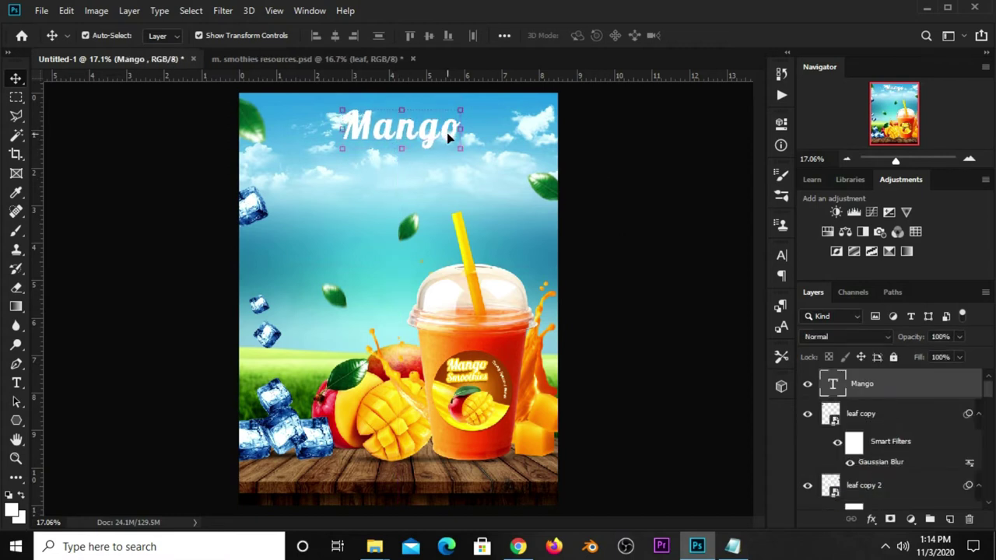
pyautogui.click(871, 519)
pyautogui.click(870, 516)
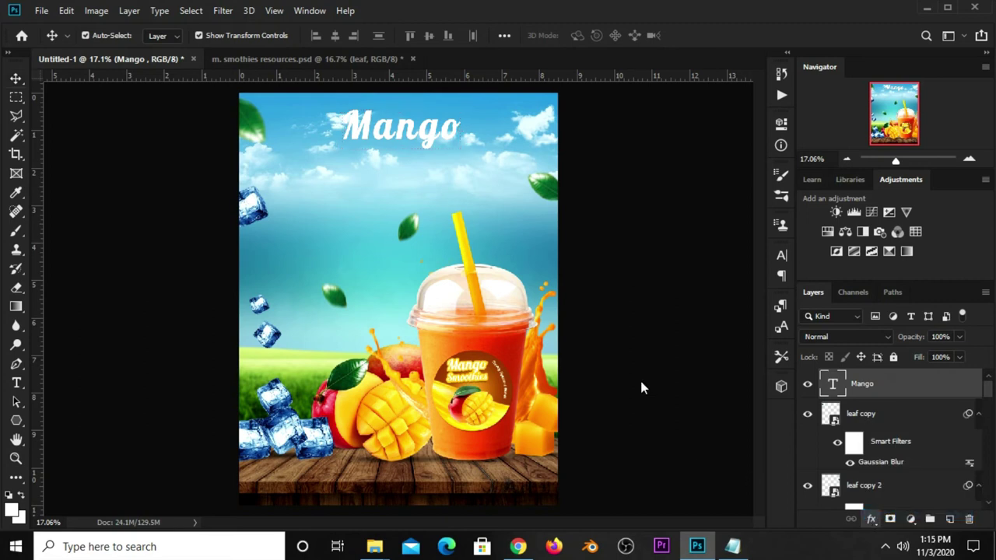
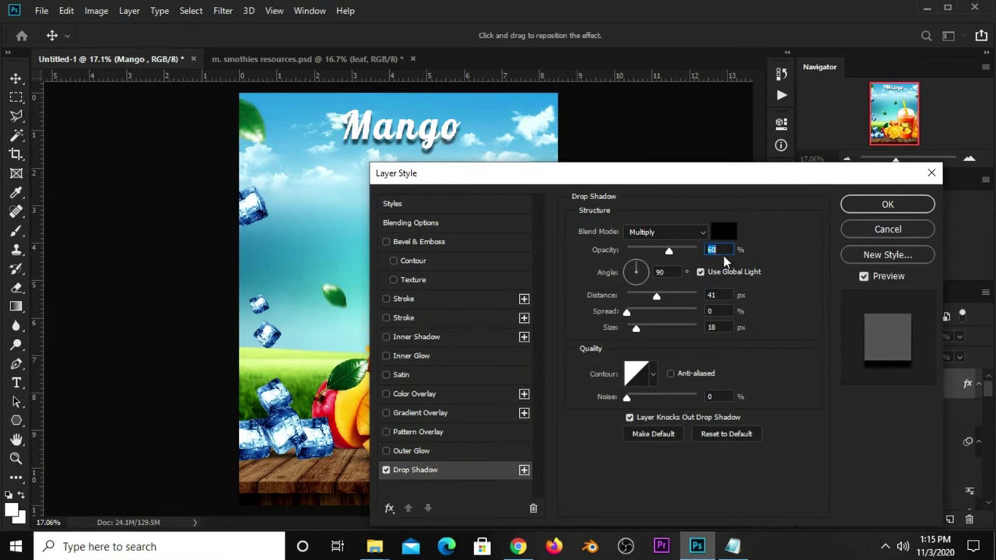
# - Enter 33% opacity, 15 px distance, 2% spread and 8 px size for the Mango drop shadow, and apply
pyautogui.write('3')
pyautogui.press('Tab')
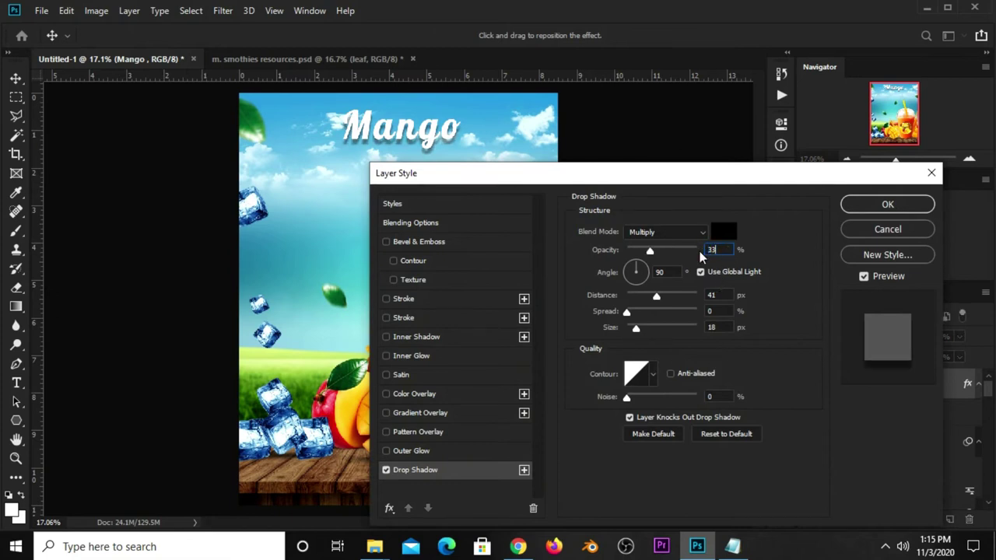
pyautogui.press('Tab')
pyautogui.write('1')
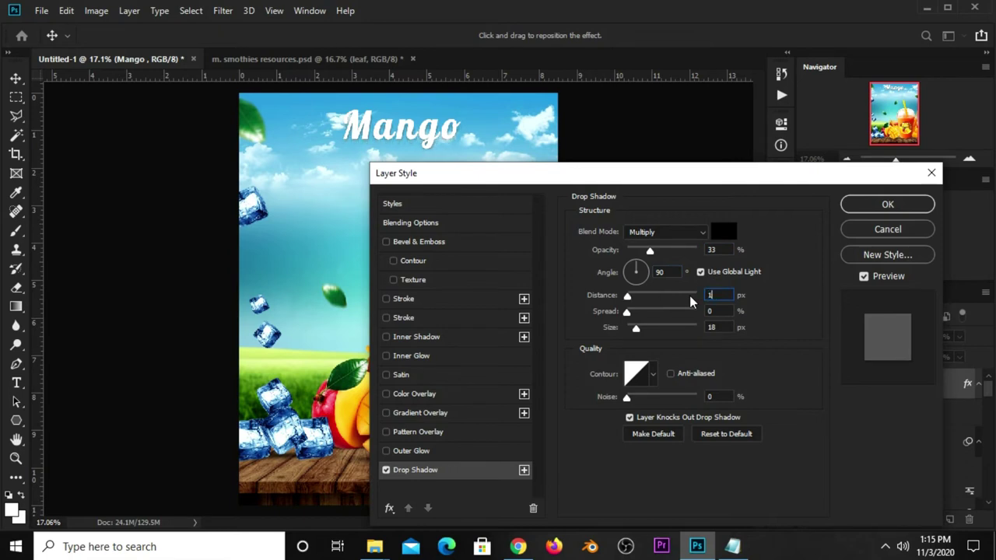
pyautogui.write('5')
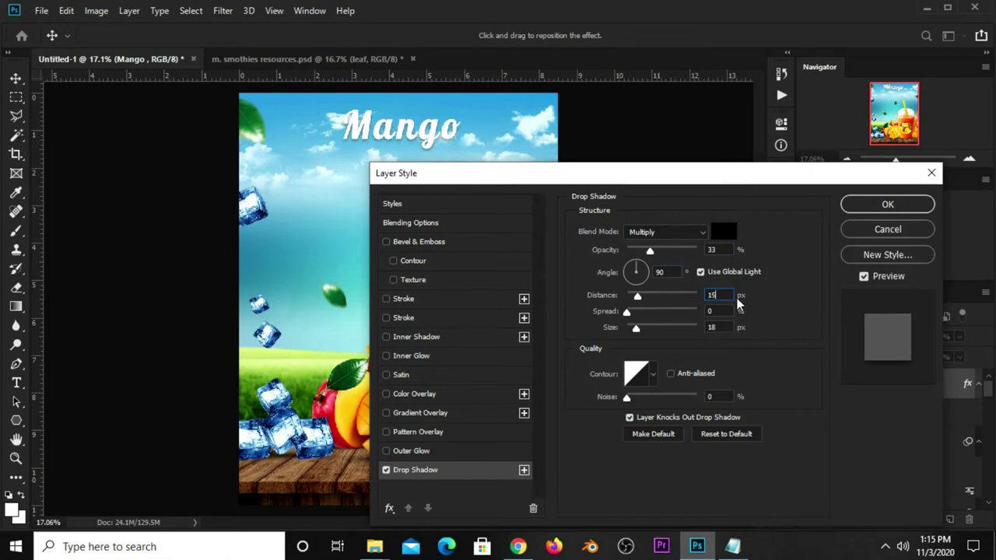
pyautogui.moveTo(728, 297); pyautogui.dragTo(707, 302)
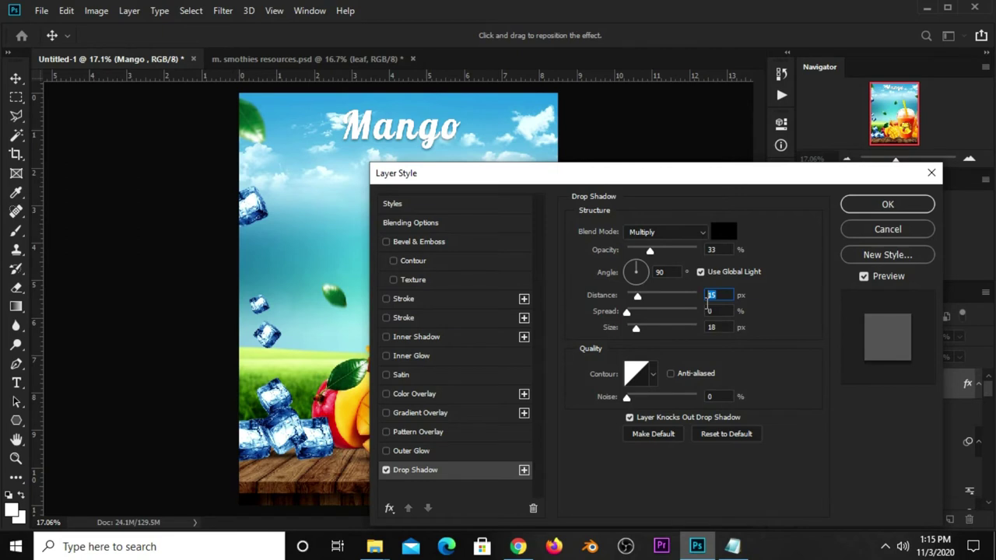
pyautogui.press('Tab')
pyautogui.write('2')
pyautogui.press('Tab')
pyautogui.write('8')
pyautogui.click(716, 295)
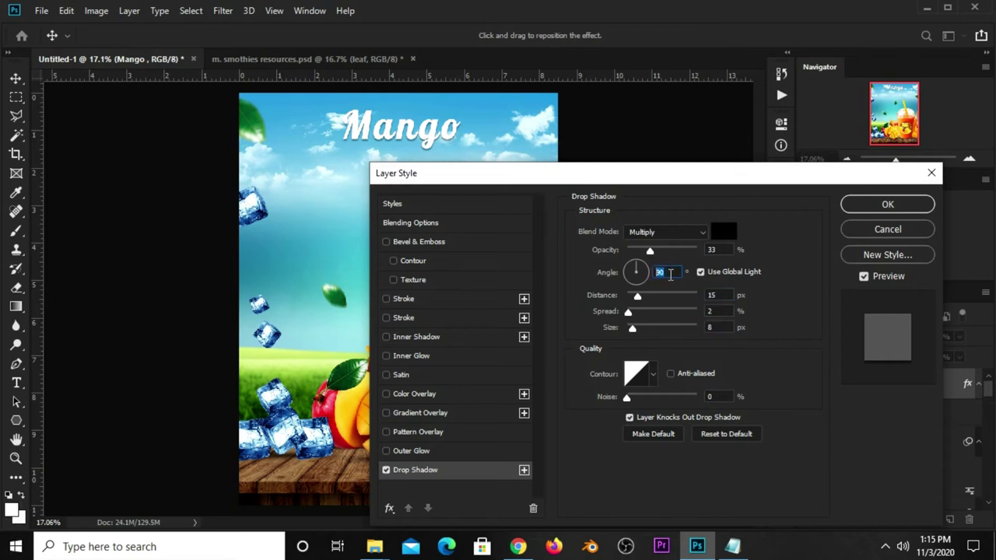
pyautogui.click(709, 250)
pyautogui.press('Return')
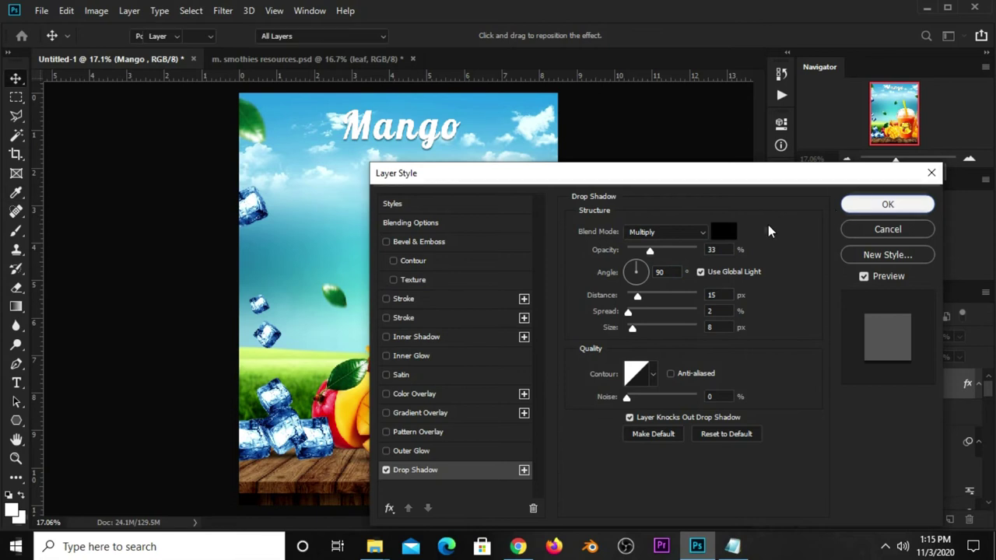
# - Alt+Shift-drag a copy of the Mango title directly below the original
pyautogui.click(397, 139)
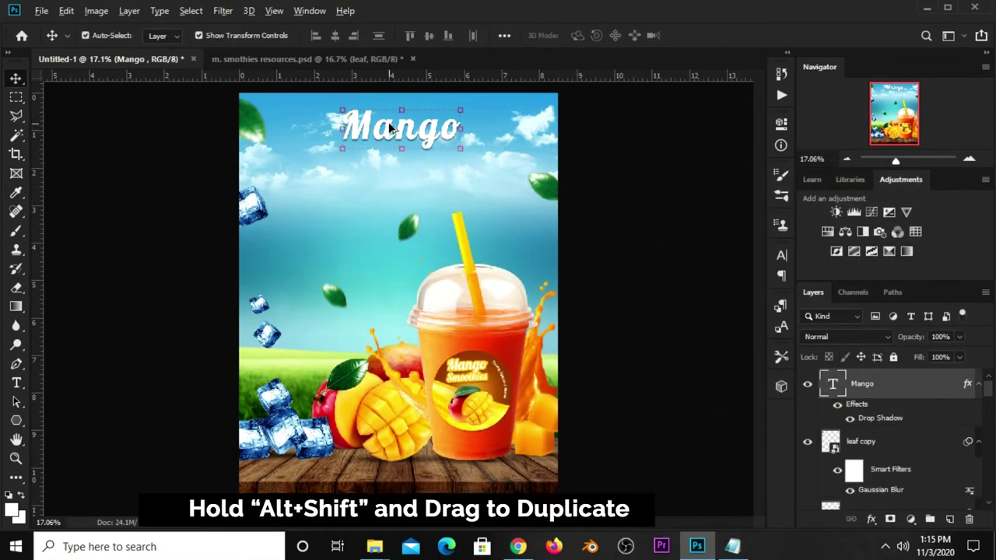
pyautogui.moveTo(394, 136)
pyautogui.mouseDown()
pyautogui.moveTo(385, 180)
pyautogui.moveTo(398, 193)
pyautogui.mouseUp()
pyautogui.hotkey('ctrl', 'z')
pyautogui.click(732, 547)
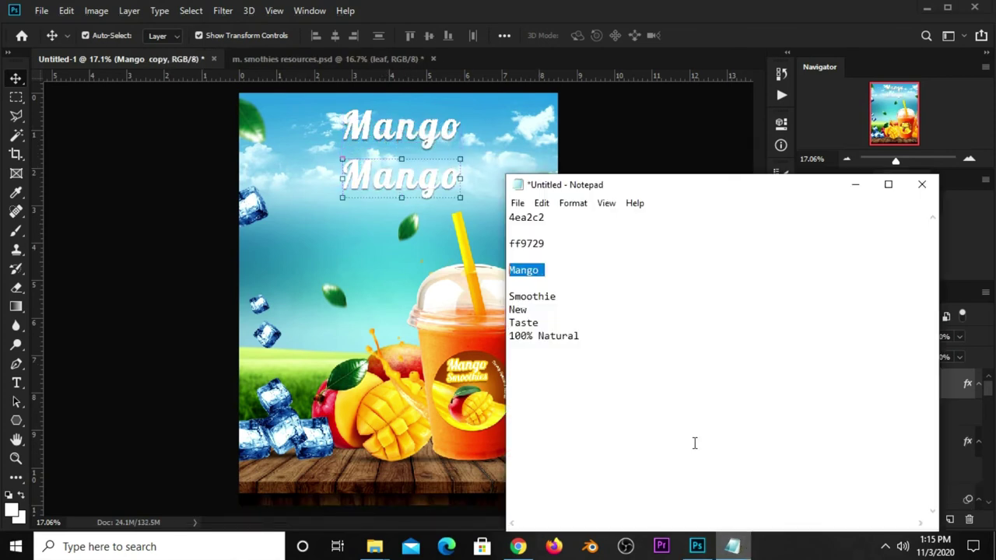
# - Replace the copy's text with 'Smoothie' copied from the Notepad notes
pyautogui.doubleClick(560, 295)
pyautogui.rightClick(510, 296)
pyautogui.click(564, 341)
pyautogui.click(705, 35)
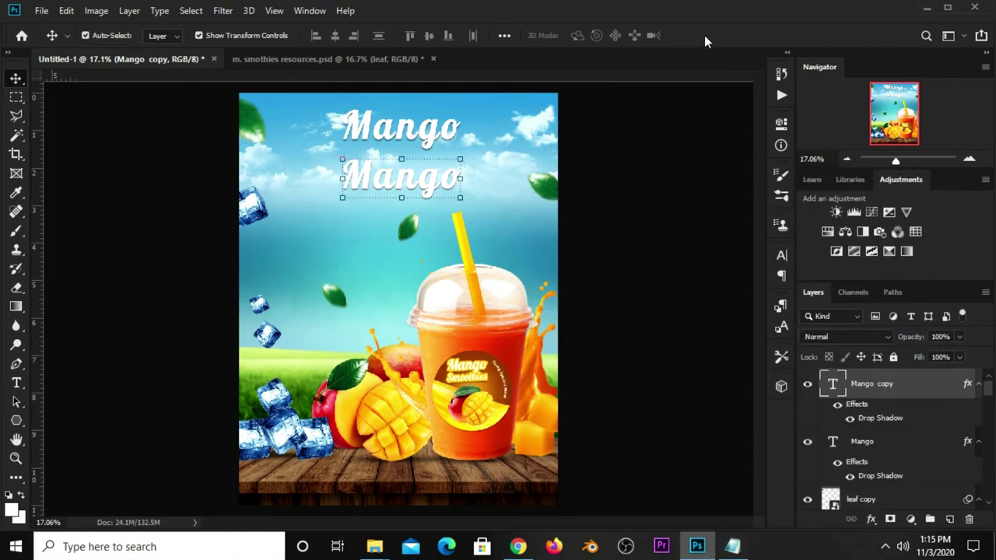
pyautogui.click(17, 383)
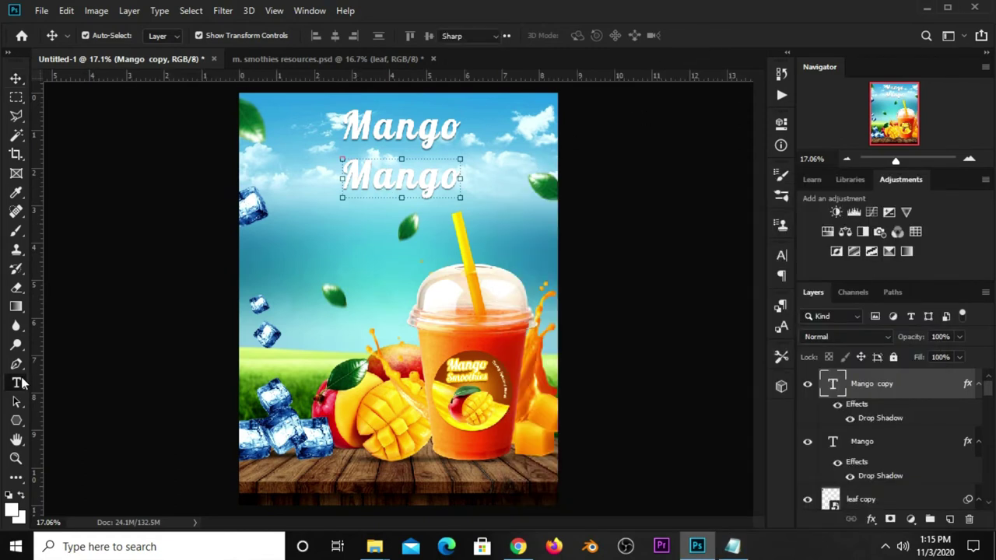
pyautogui.doubleClick(399, 178)
pyautogui.hotkey('ctrl', 'v')
pyautogui.click(700, 37)
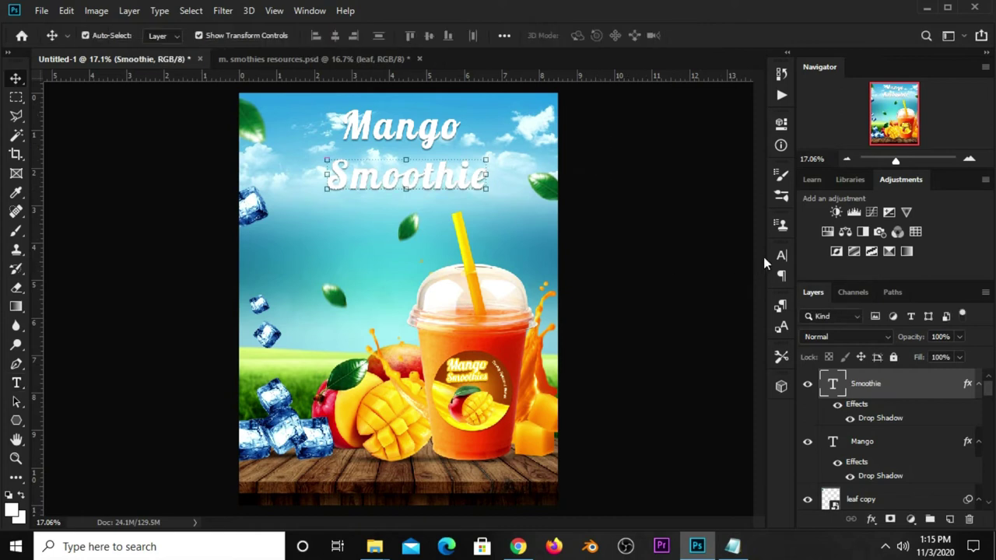
# - Set the letter tracking of the Smoothie and Mango titles to 0 in the Character panel
pyautogui.click(778, 258)
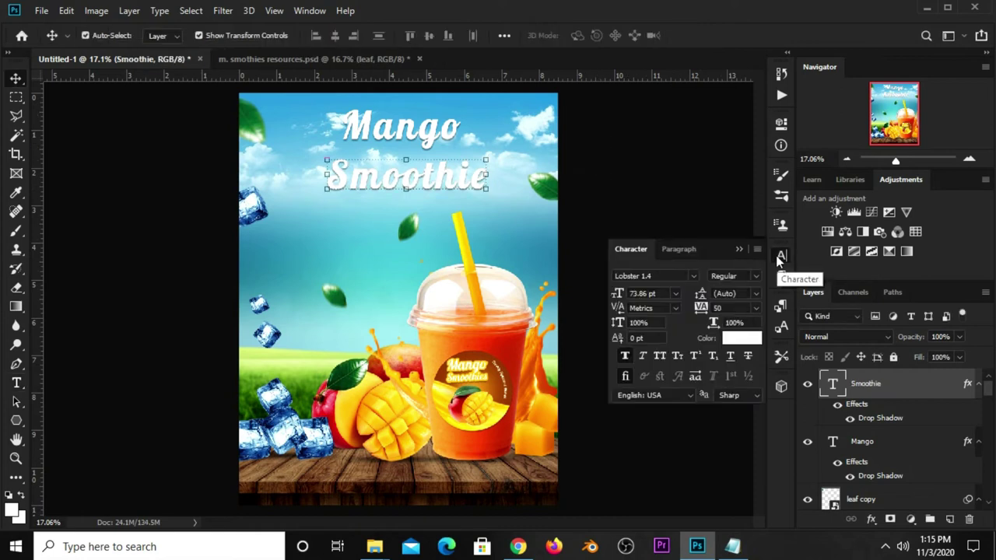
pyautogui.click(756, 308)
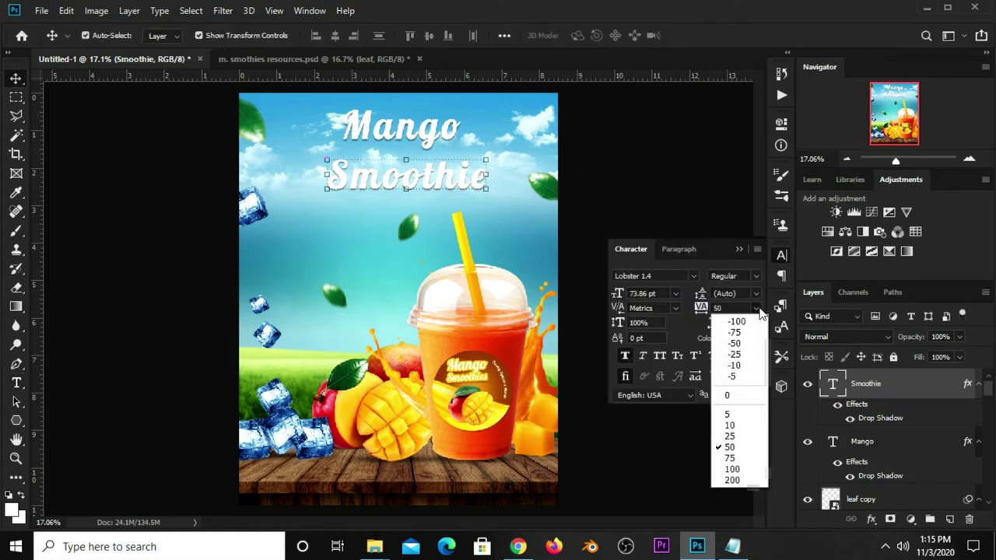
pyautogui.click(738, 397)
pyautogui.click(442, 134)
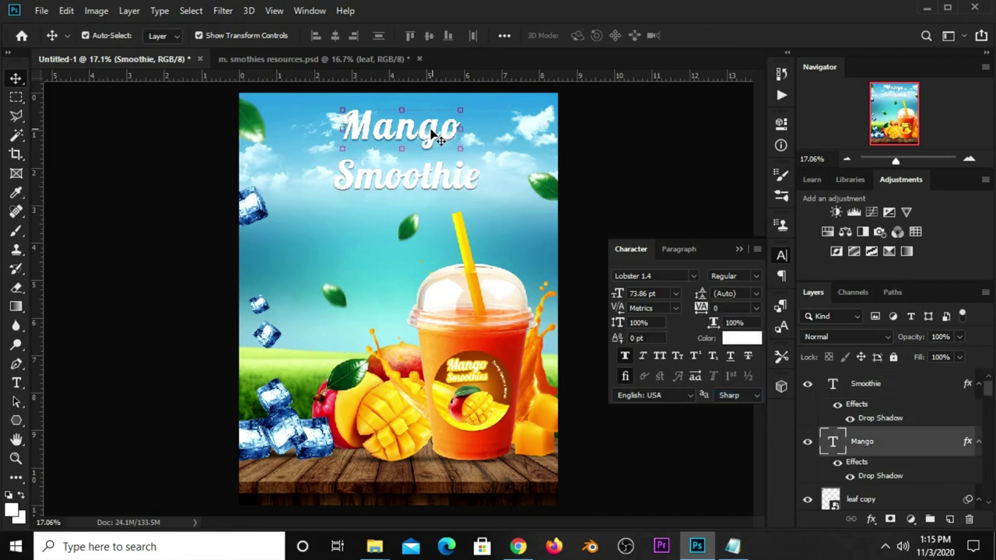
pyautogui.click(759, 310)
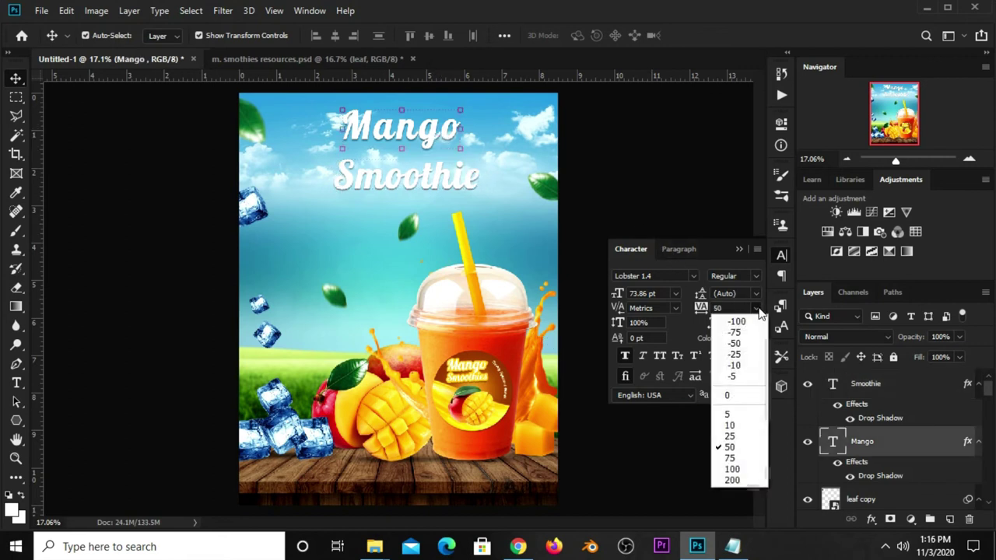
pyautogui.click(739, 398)
pyautogui.click(624, 157)
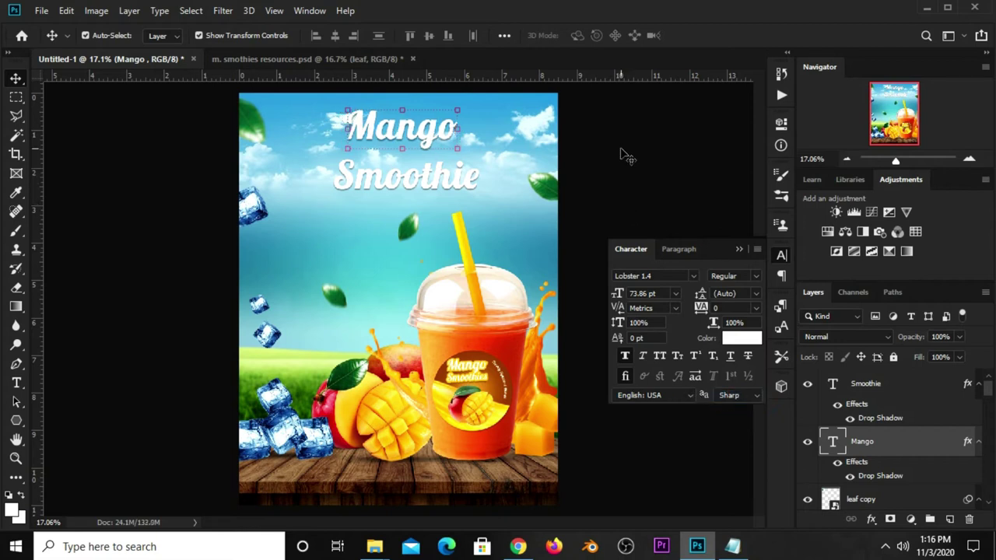
# - Set the Smoothie title's font size to 110 pt
pyautogui.click(428, 186)
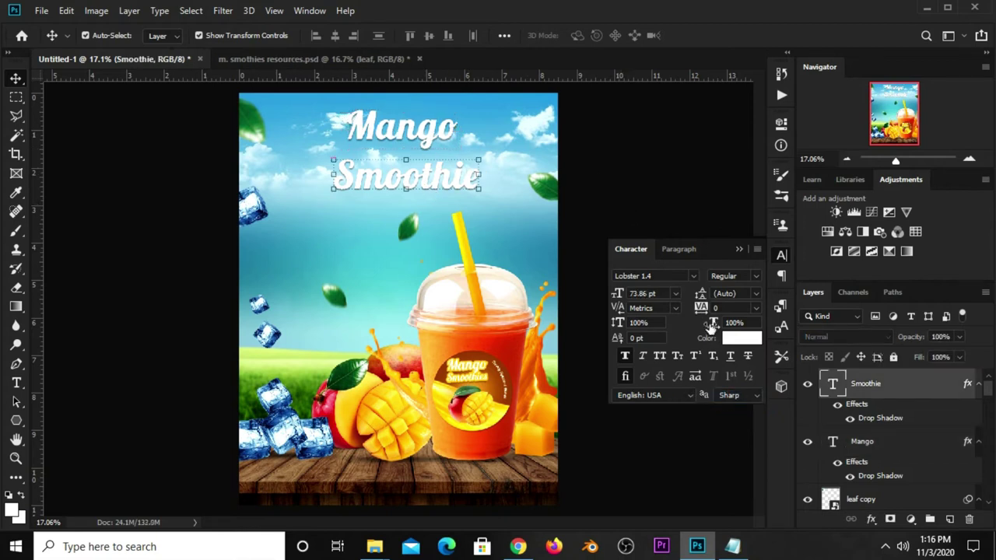
pyautogui.click(658, 293)
pyautogui.write('0')
pyautogui.press('Return')
# - Centre the Smoothie title horizontally on the canvas with Align Horizontal Centers
pyautogui.click(618, 275)
pyautogui.click(737, 249)
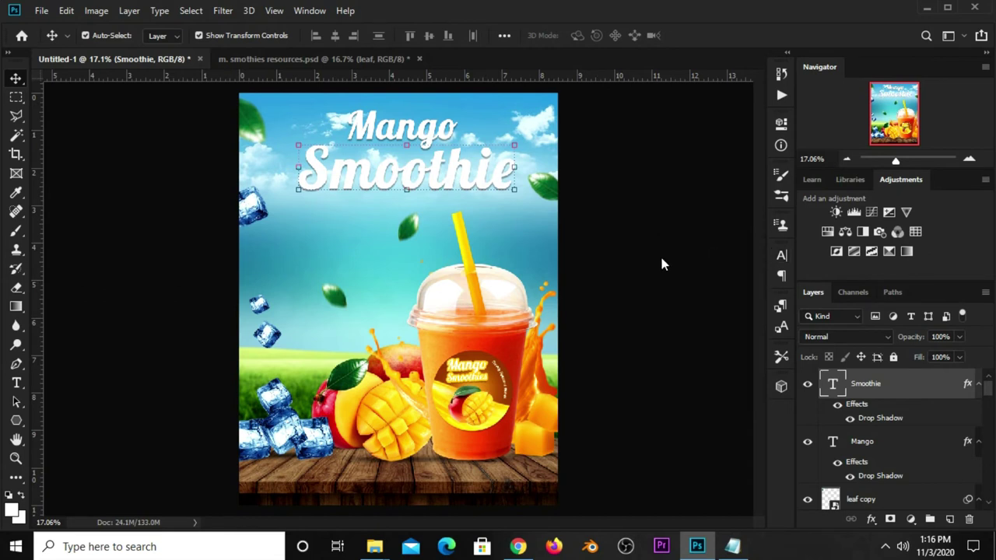
pyautogui.moveTo(398, 184)
pyautogui.mouseDown()
pyautogui.moveTo(384, 178)
pyautogui.moveTo(427, 165)
pyautogui.mouseUp()
pyautogui.hotkey('ctrl', 'a')
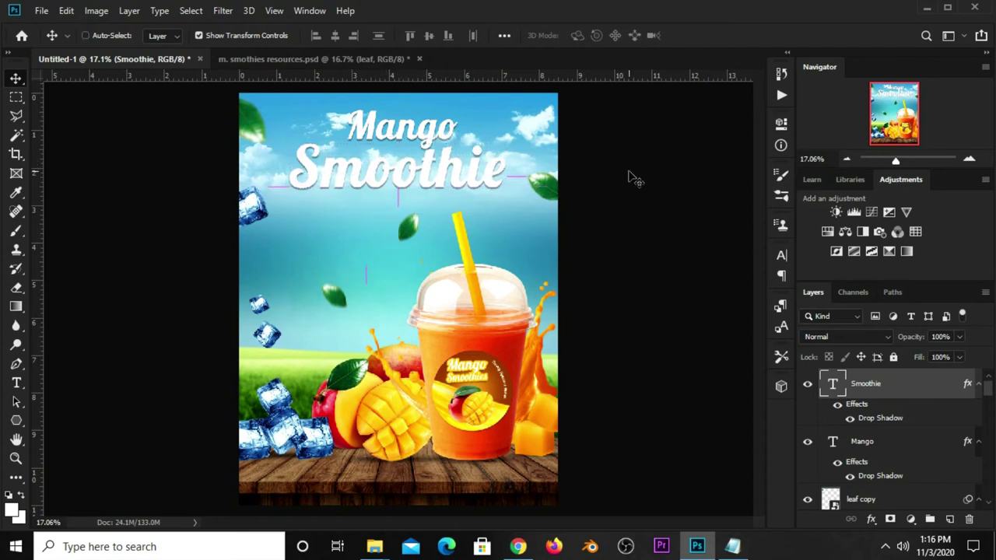
pyautogui.click(335, 35)
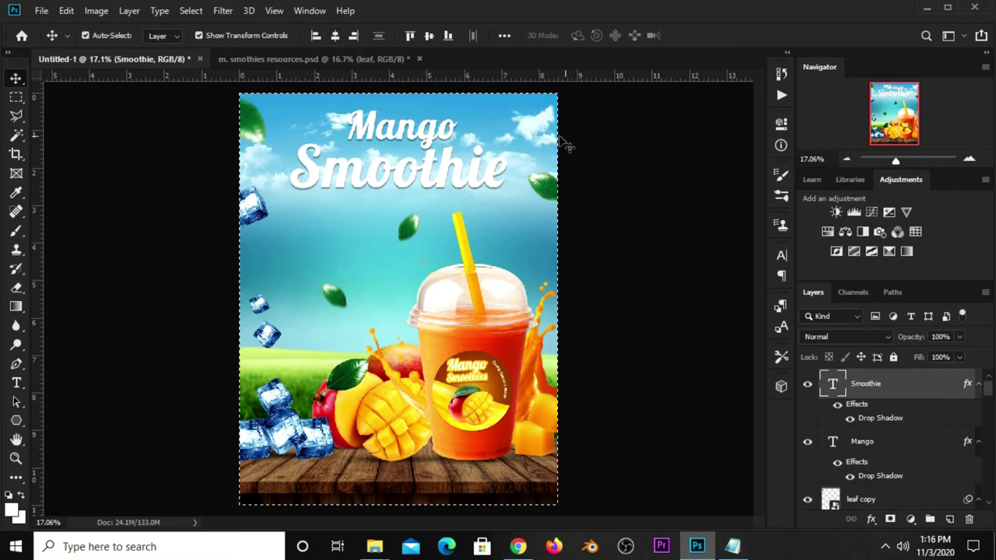
pyautogui.click(578, 178)
pyautogui.hotkey('ctrl', 'd')
# - Scale the Mango title to about 92% and set it just above Smoothie
pyautogui.click(405, 139)
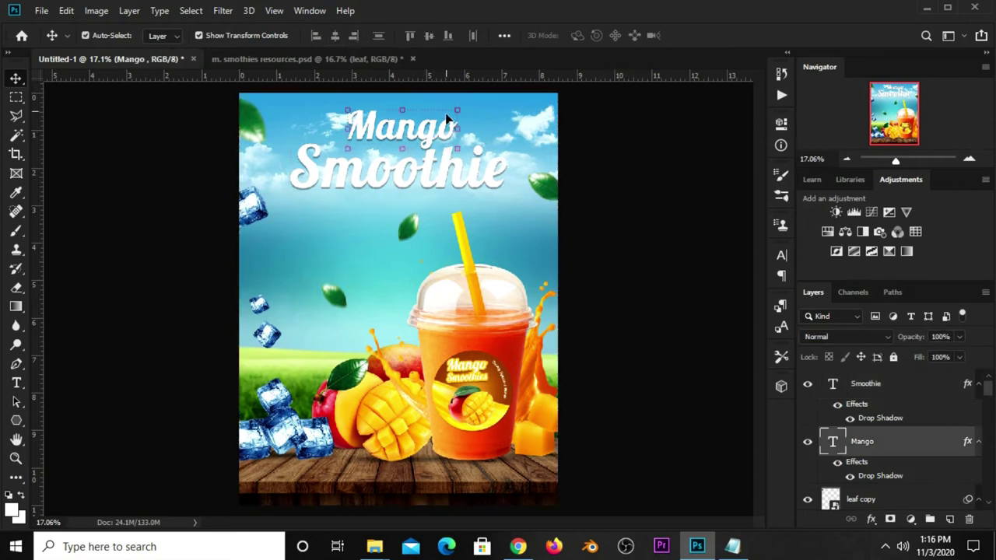
pyautogui.hotkey('ctrl', 't')
pyautogui.moveTo(450, 118)
pyautogui.mouseDown()
pyautogui.moveTo(412, 126)
pyautogui.moveTo(424, 115)
pyautogui.moveTo(397, 140)
pyautogui.moveTo(440, 121)
pyautogui.mouseUp()
pyautogui.press('Return')
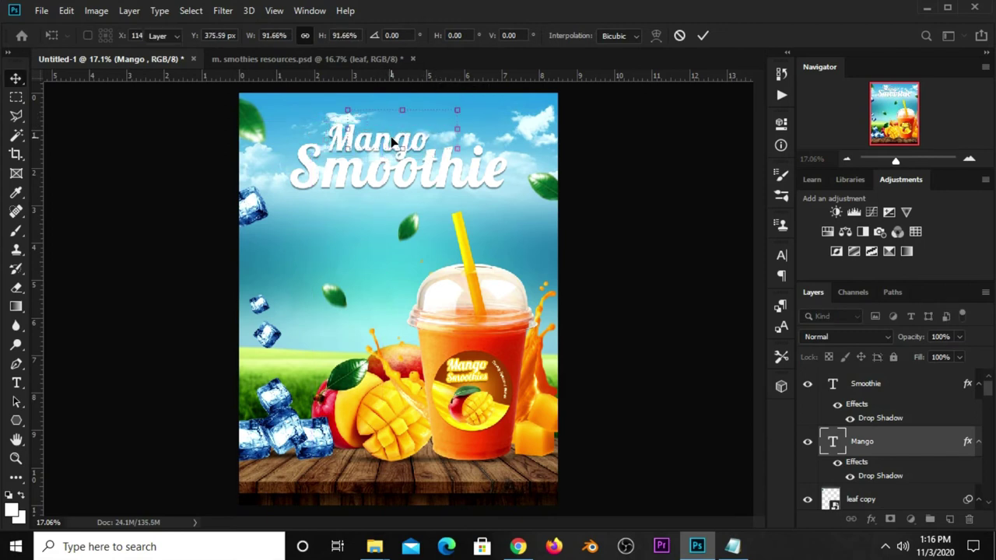
pyautogui.click(580, 185)
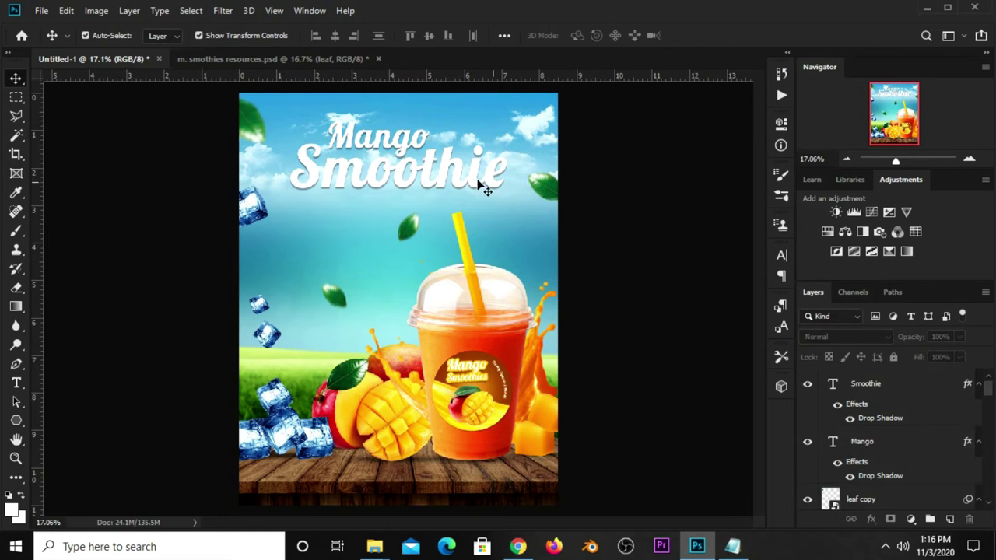
pyautogui.click(432, 178)
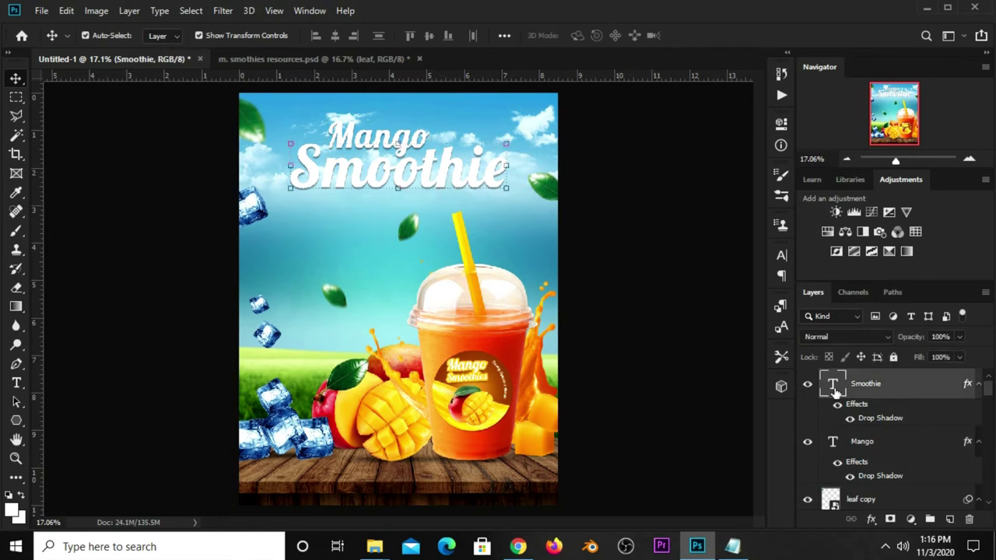
# - Paste hex ff9729 from the notes into the Smoothie text Color Picker and confirm
pyautogui.click(781, 257)
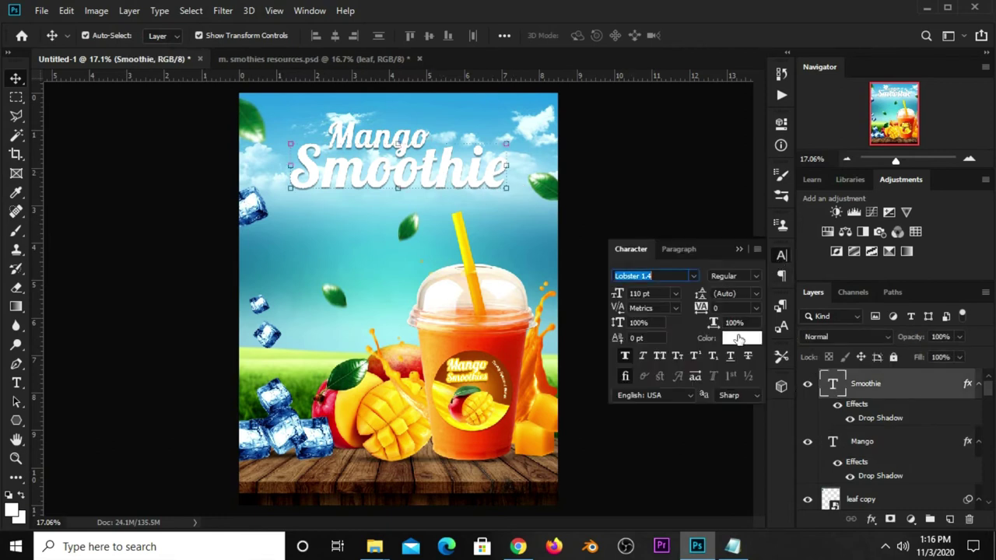
pyautogui.click(738, 339)
pyautogui.click(741, 541)
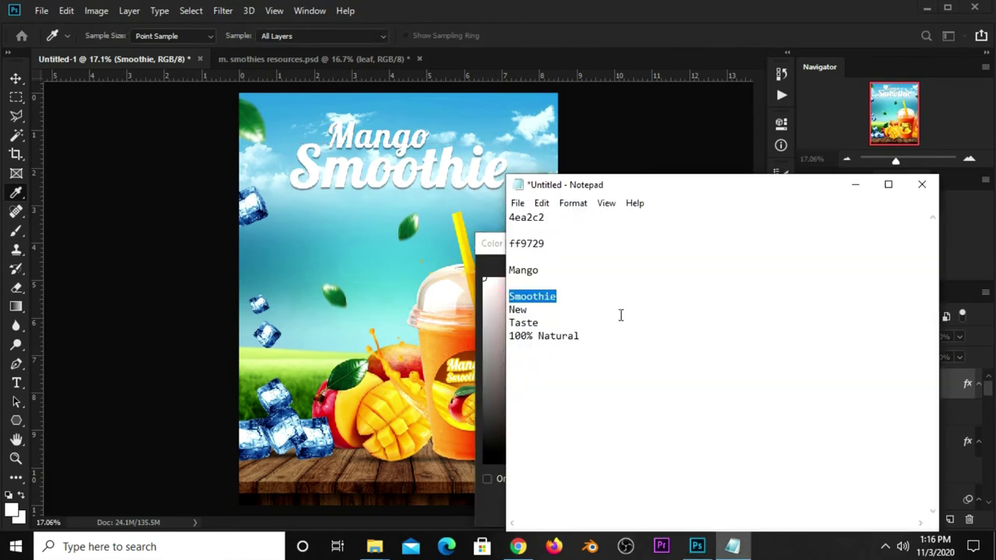
pyautogui.moveTo(547, 243); pyautogui.dragTo(510, 245)
pyautogui.rightClick(535, 244)
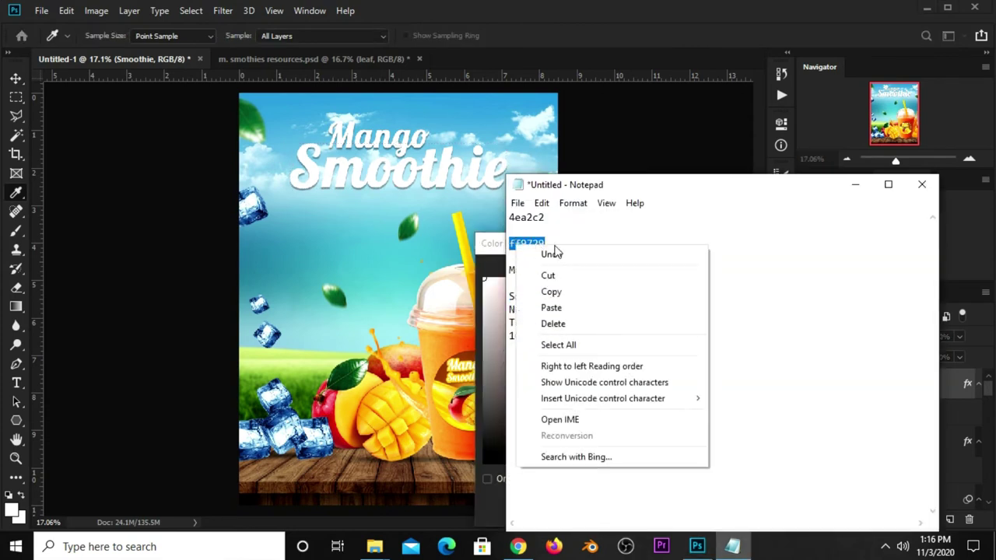
pyautogui.click(562, 291)
pyautogui.click(675, 30)
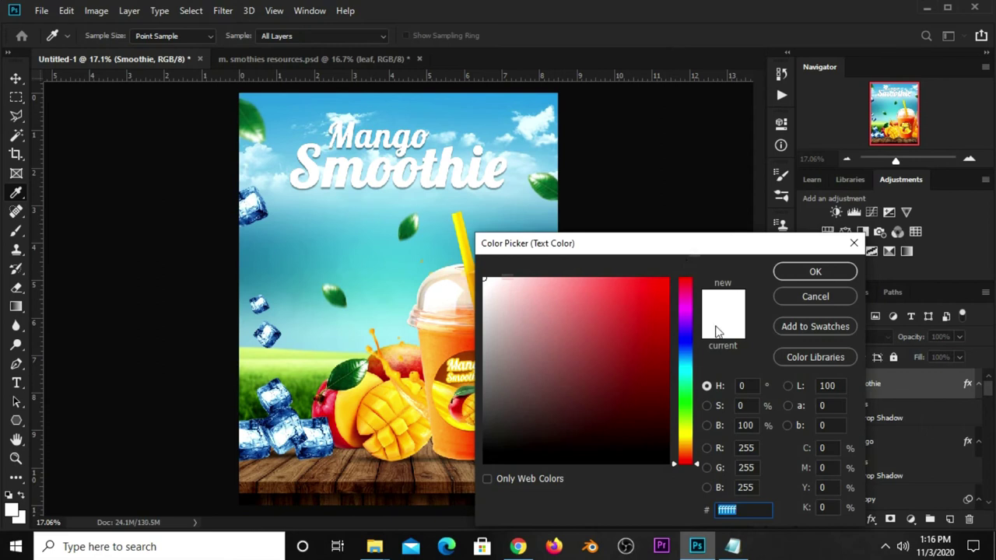
pyautogui.rightClick(723, 506)
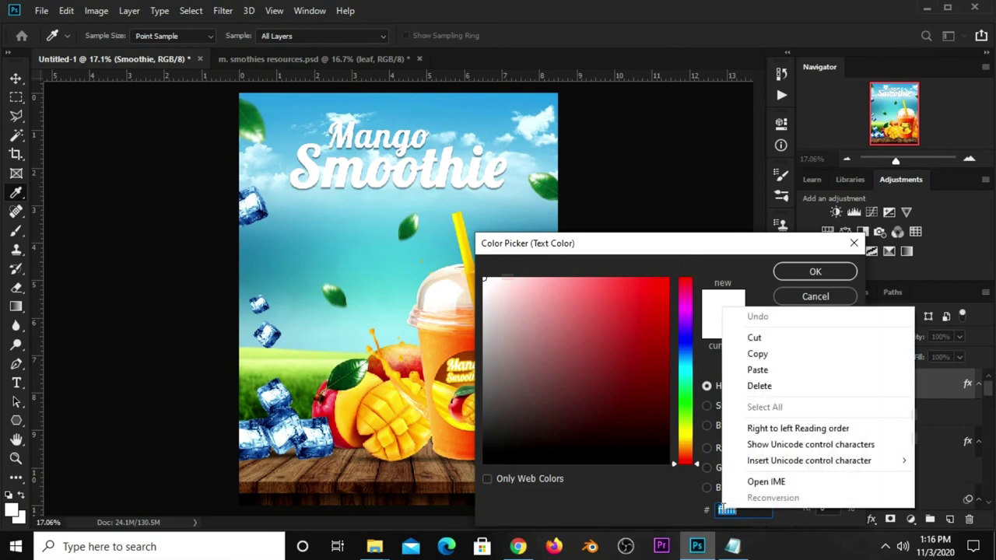
pyautogui.click(751, 369)
pyautogui.moveTo(741, 507); pyautogui.dragTo(692, 509)
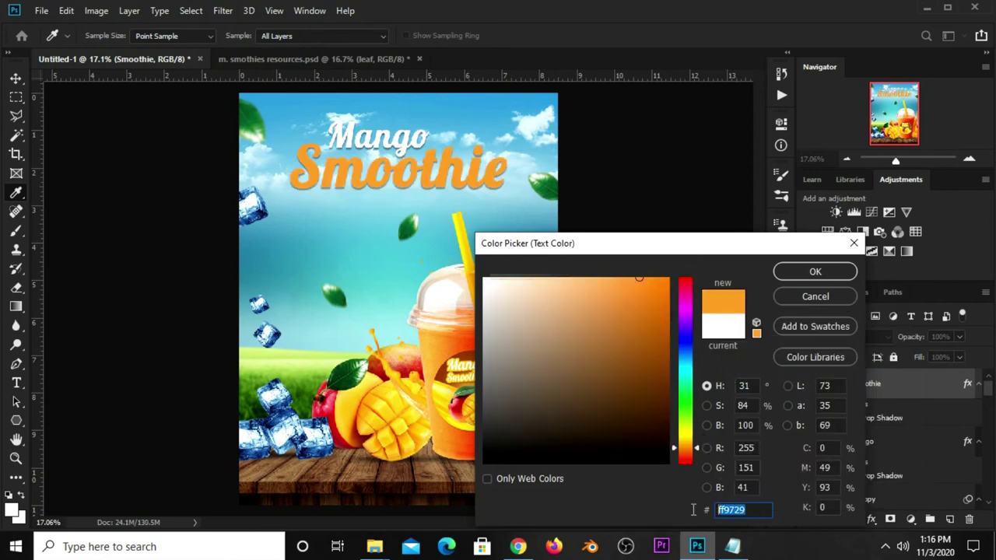
pyautogui.click(790, 271)
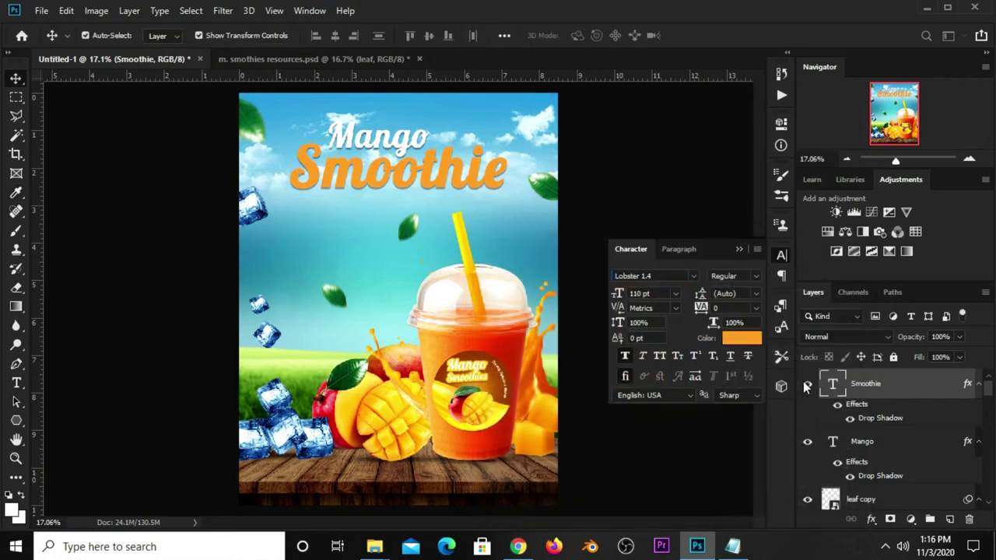
pyautogui.click(872, 519)
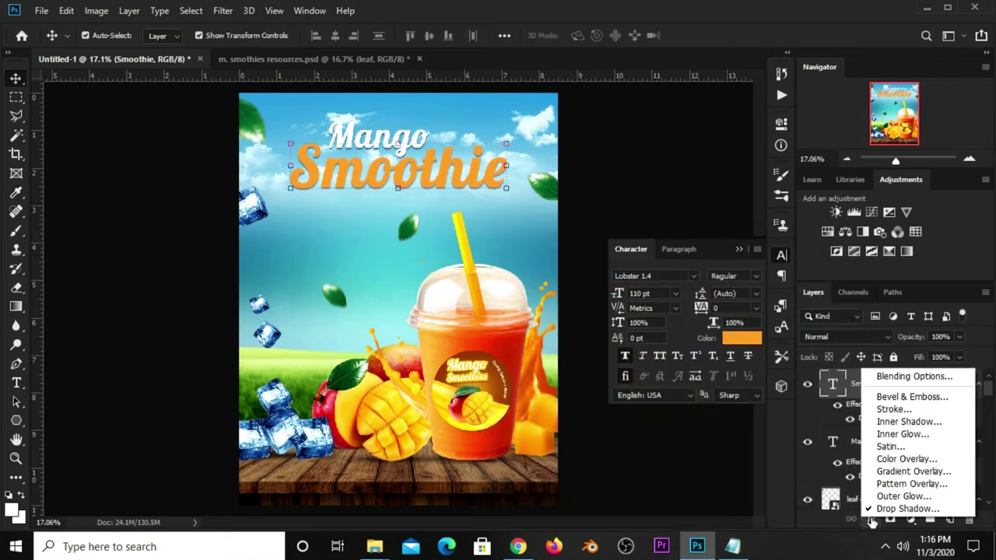
# - Add a white outside stroke and a second 38 px orange stroke to the Smoothie title
pyautogui.click(887, 380)
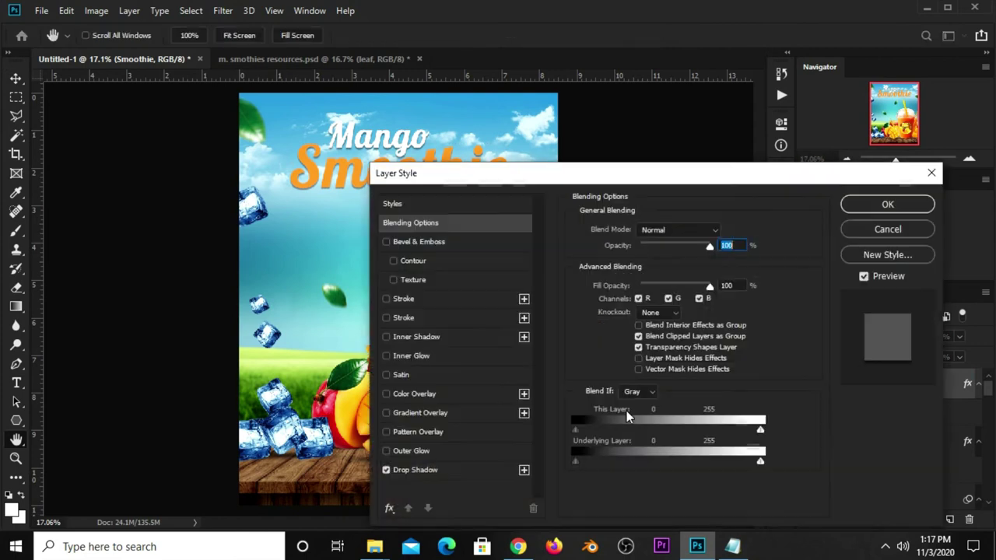
pyautogui.click(403, 300)
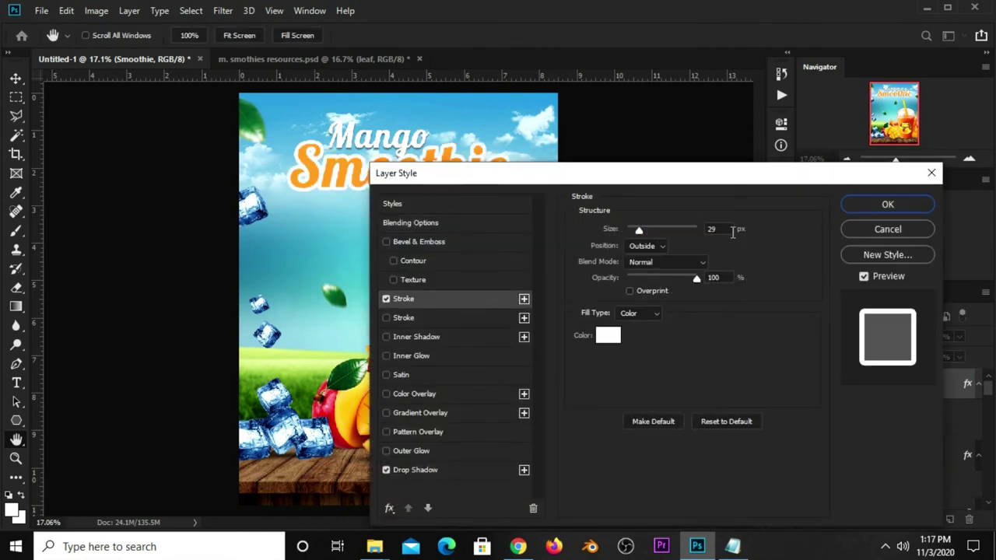
pyautogui.click(658, 246)
pyautogui.click(644, 261)
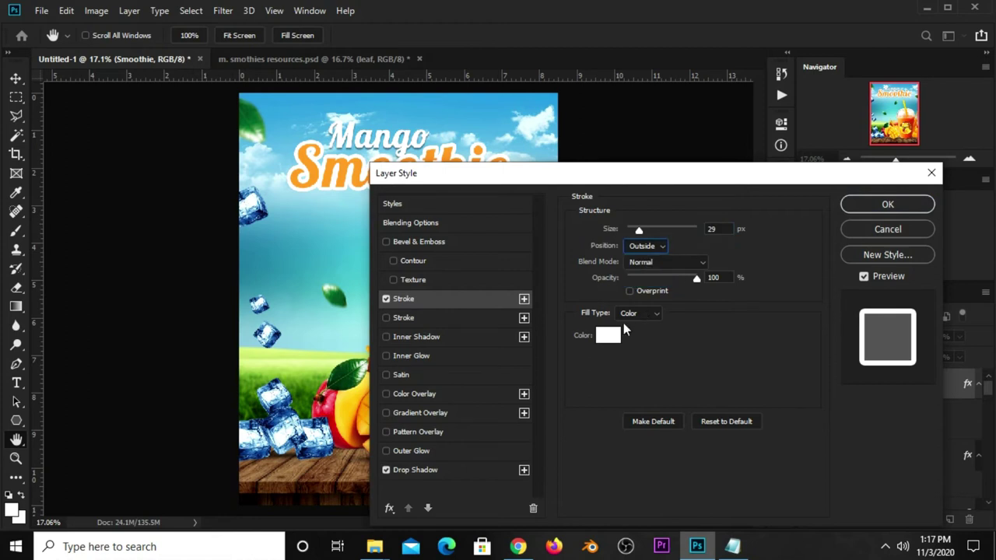
pyautogui.click(618, 333)
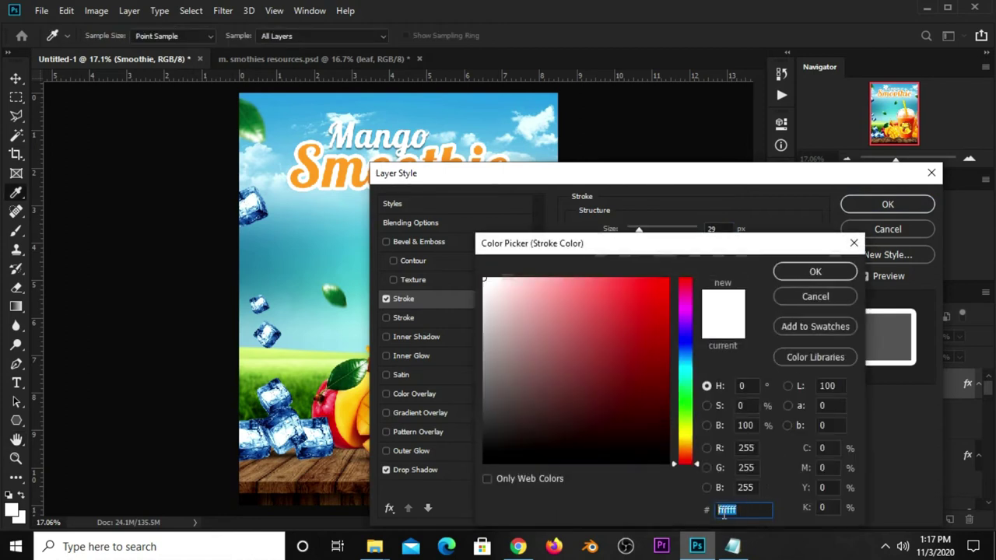
pyautogui.click(782, 276)
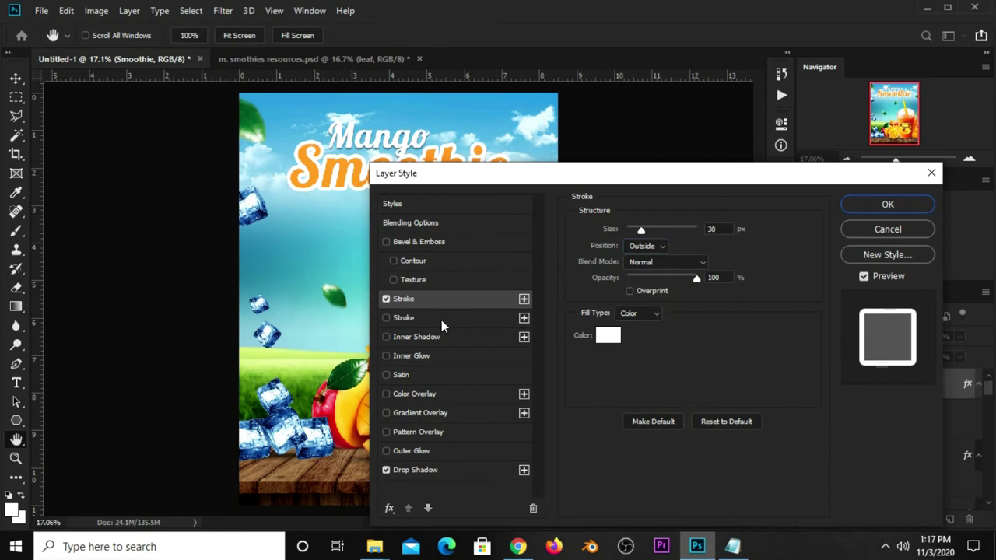
pyautogui.click(441, 320)
pyautogui.click(610, 338)
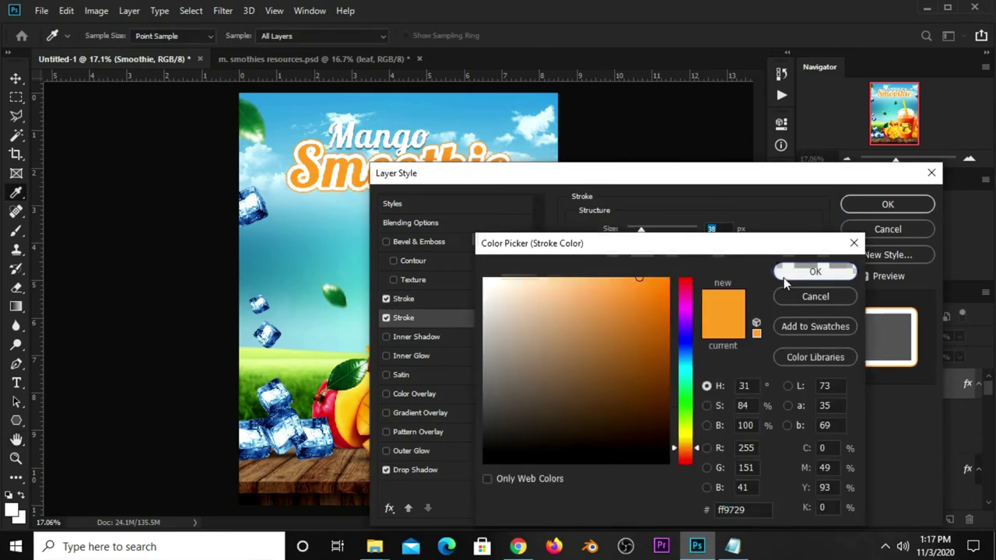
pyautogui.click(810, 271)
pyautogui.click(710, 228)
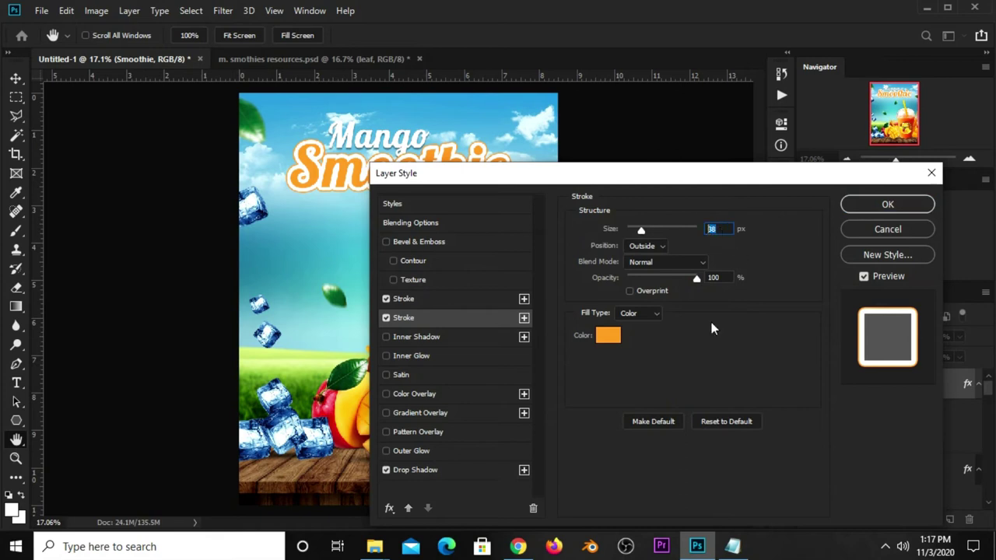
# - Set Smoothie's drop shadow to 60% opacity, 41 px distance, 0% spread and 18 px size
pyautogui.click(413, 471)
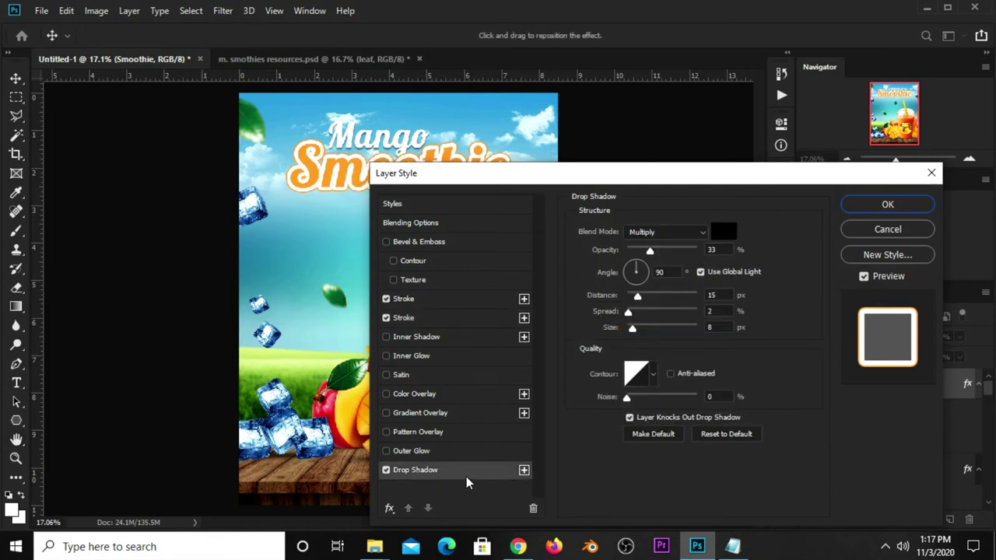
pyautogui.click(712, 250)
pyautogui.write('60')
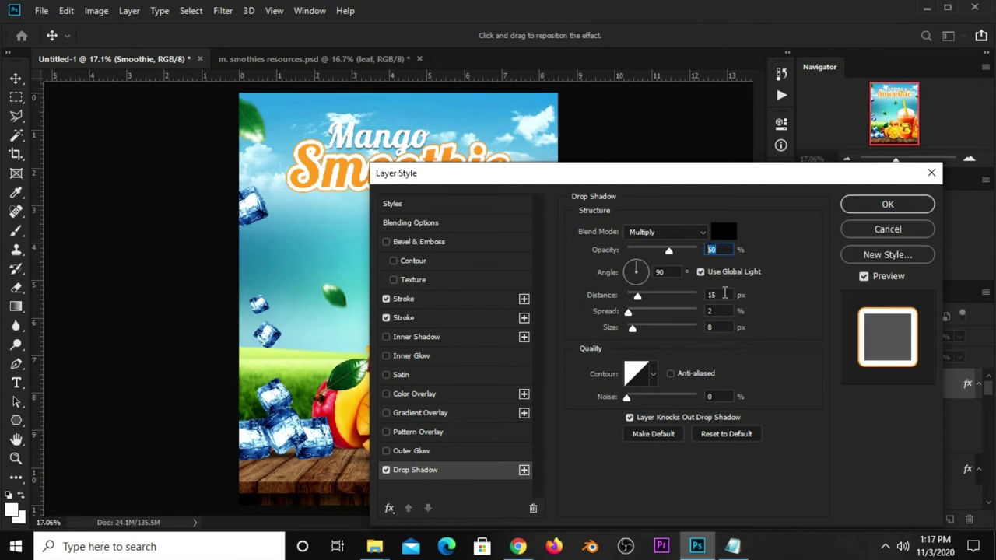
pyautogui.click(718, 294)
pyautogui.write('41')
pyautogui.press('Tab')
pyautogui.write('0')
pyautogui.press('Tab')
pyautogui.write('18')
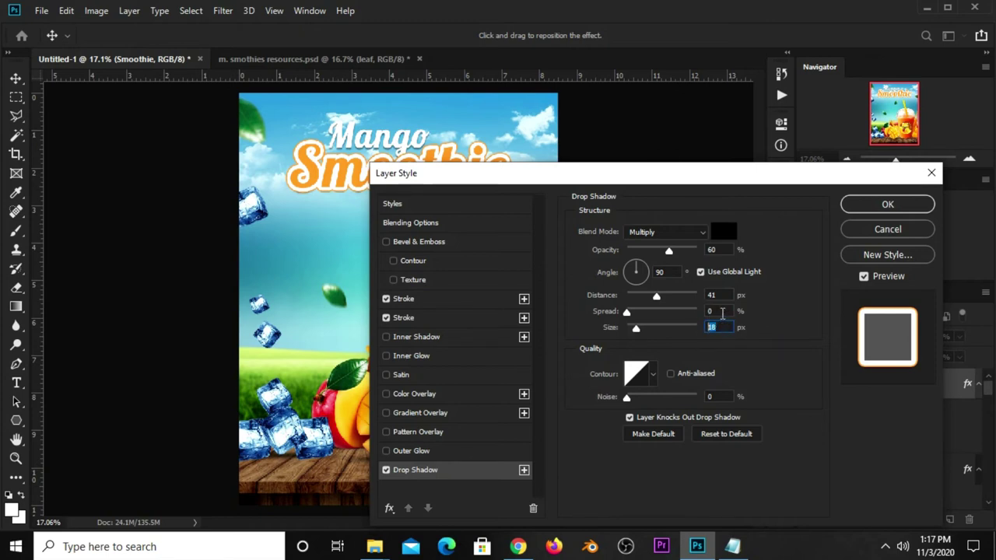
pyautogui.doubleClick(705, 295)
pyautogui.hotkey('shift', 'Tab')
pyautogui.hotkey('shift', 'Tab')
# - Apply the Smoothie layer styles and move the Mango text slightly higher
pyautogui.press('Return')
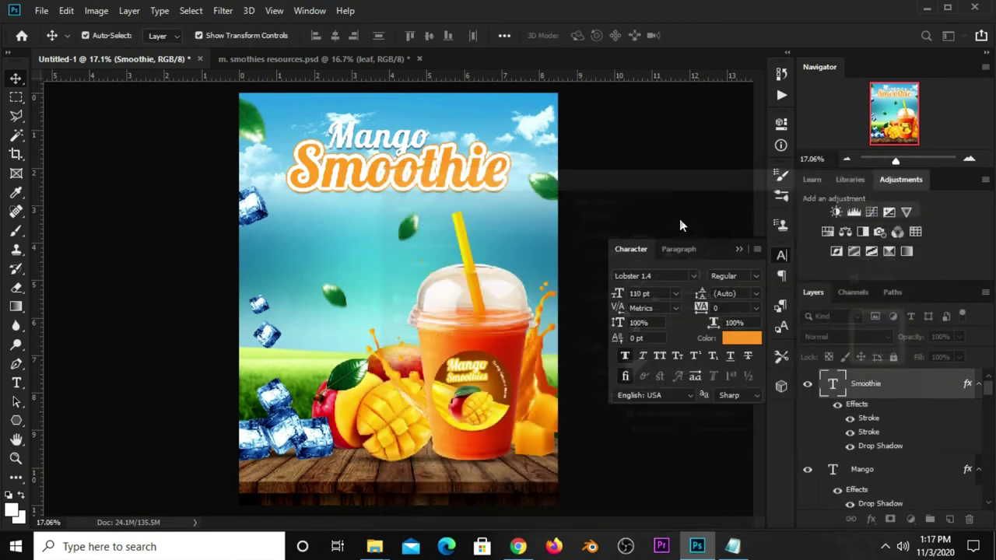
pyautogui.click(385, 149)
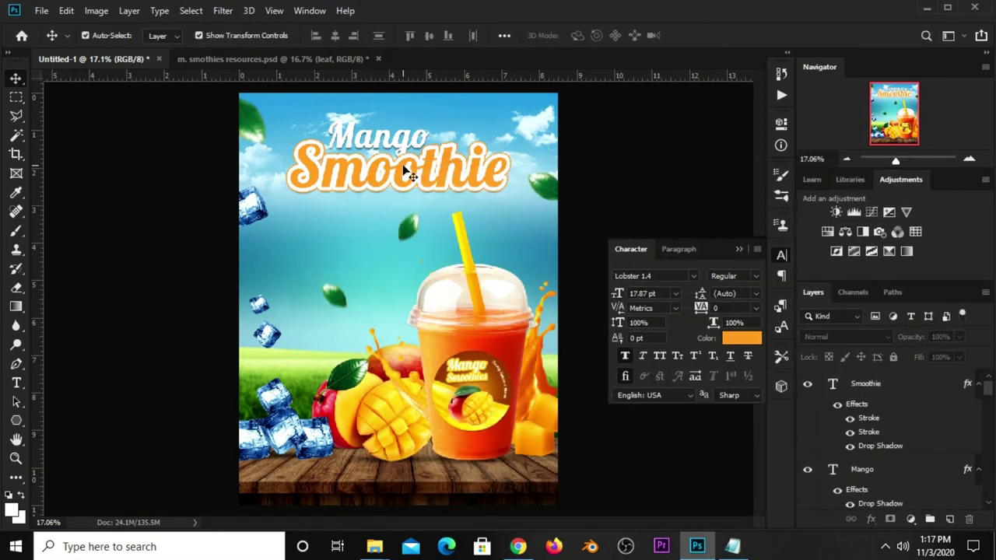
pyautogui.moveTo(401, 150); pyautogui.dragTo(401, 146)
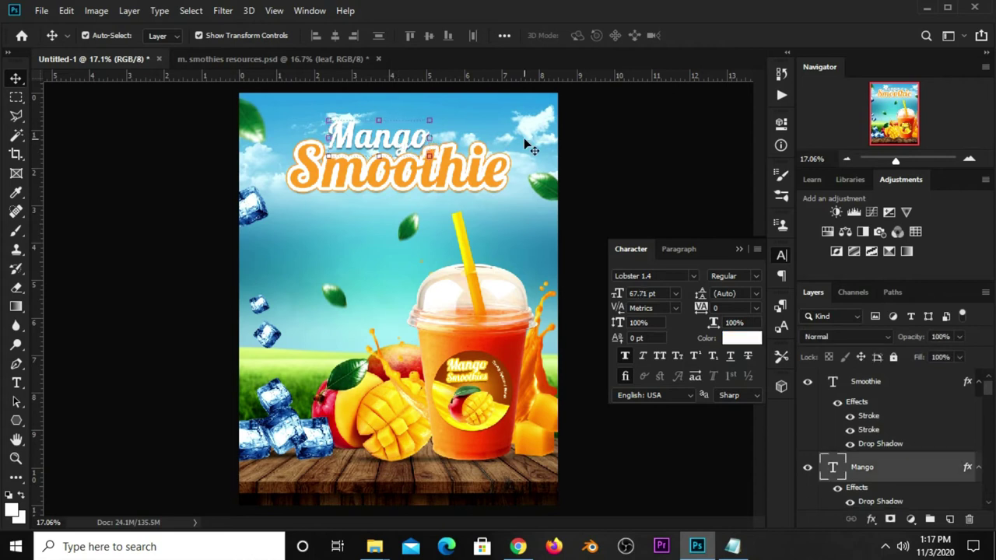
pyautogui.click(590, 157)
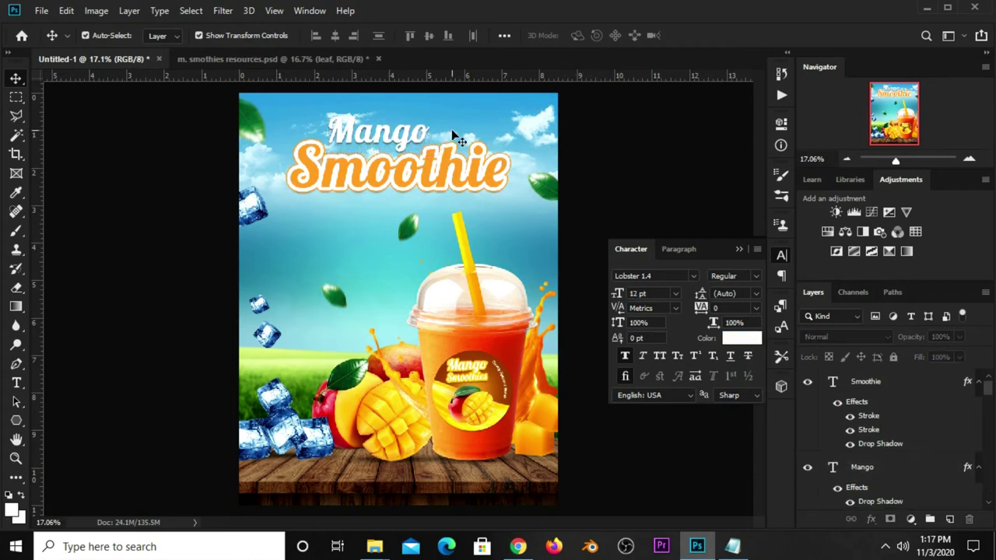
# - Scale the clouds layer up to 110.76%
pyautogui.click(512, 128)
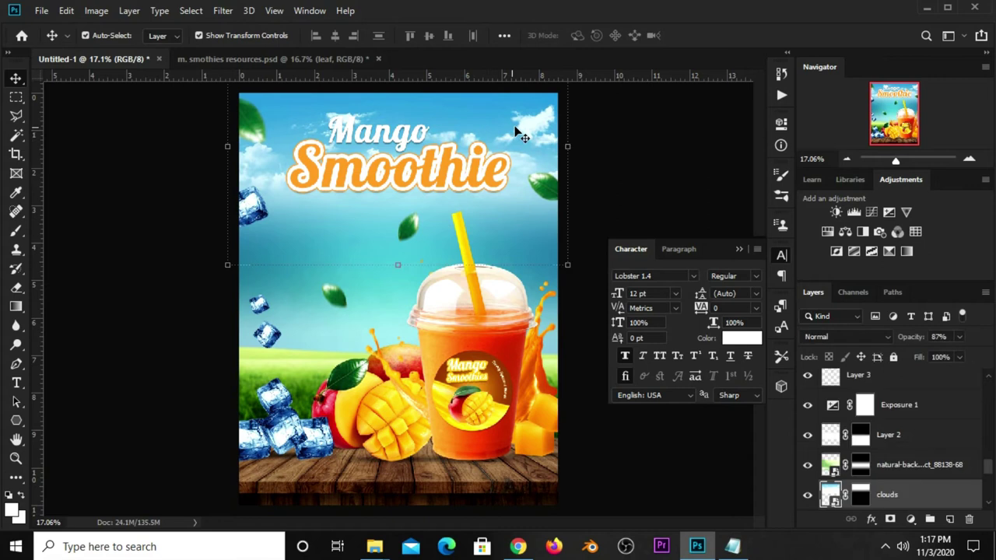
pyautogui.click(229, 151)
pyautogui.moveTo(231, 153); pyautogui.dragTo(191, 146)
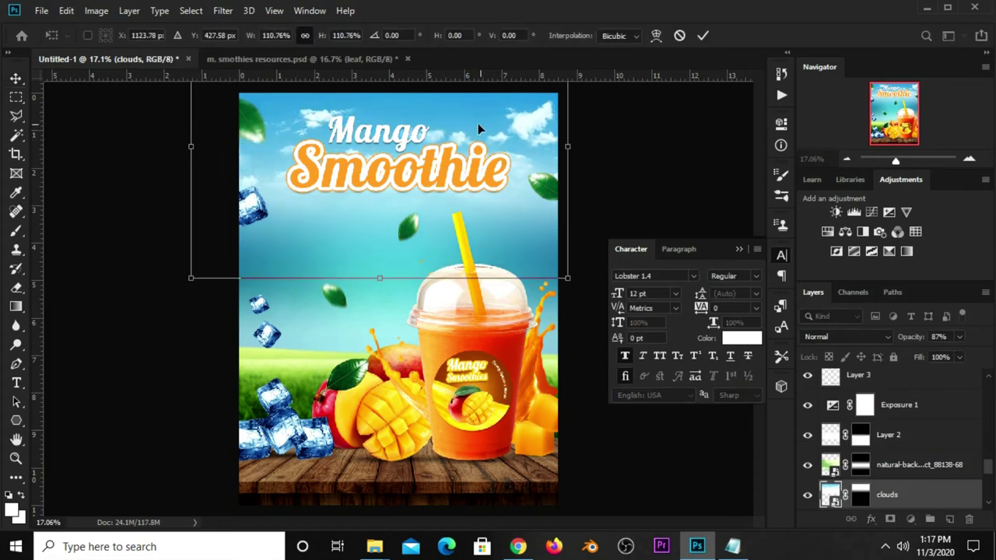
pyautogui.press('Return')
pyautogui.click(671, 122)
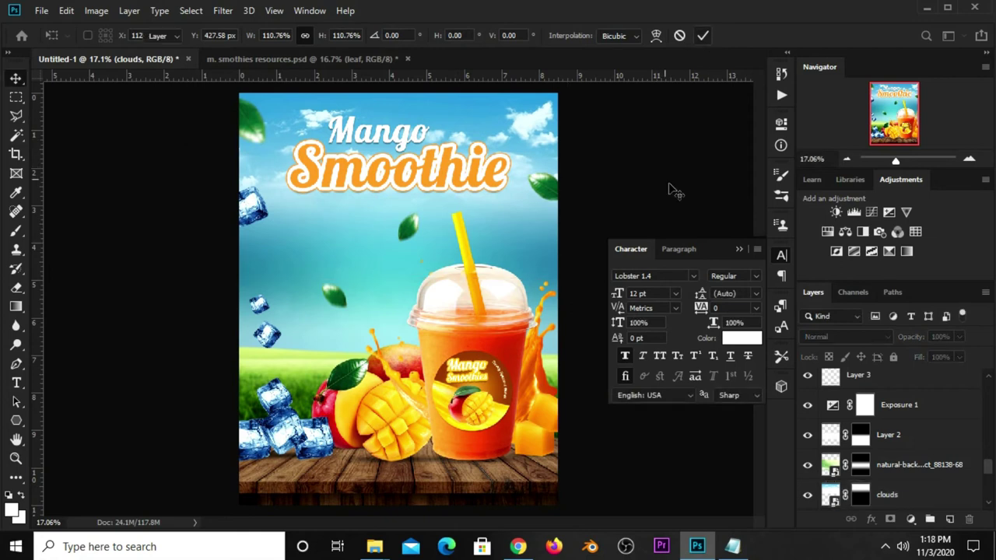
pyautogui.click(738, 249)
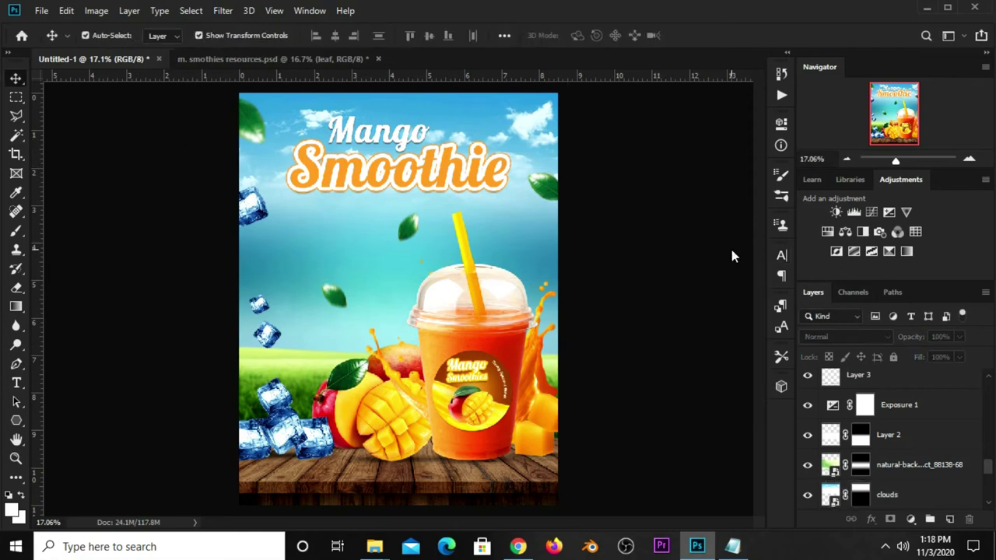
# - Nudge the whole Mango Smoothie title up with Shift+Up
pyautogui.click(381, 144)
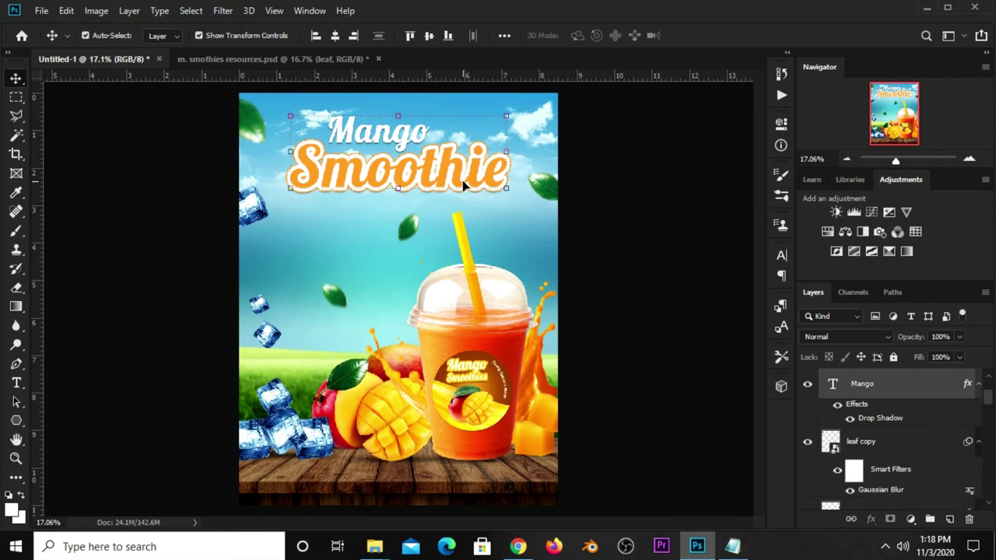
pyautogui.hotkey('shift', 'Up')
pyautogui.hotkey('shift', 'Up')
pyautogui.hotkey('shift', 'Up')
pyautogui.hotkey('shift', 'Up')
pyautogui.hotkey('shift', 'Up')
pyautogui.hotkey('shift', 'Up')
pyautogui.hotkey('shift', 'Up')
pyautogui.hotkey('shift', 'Up')
pyautogui.click(660, 209)
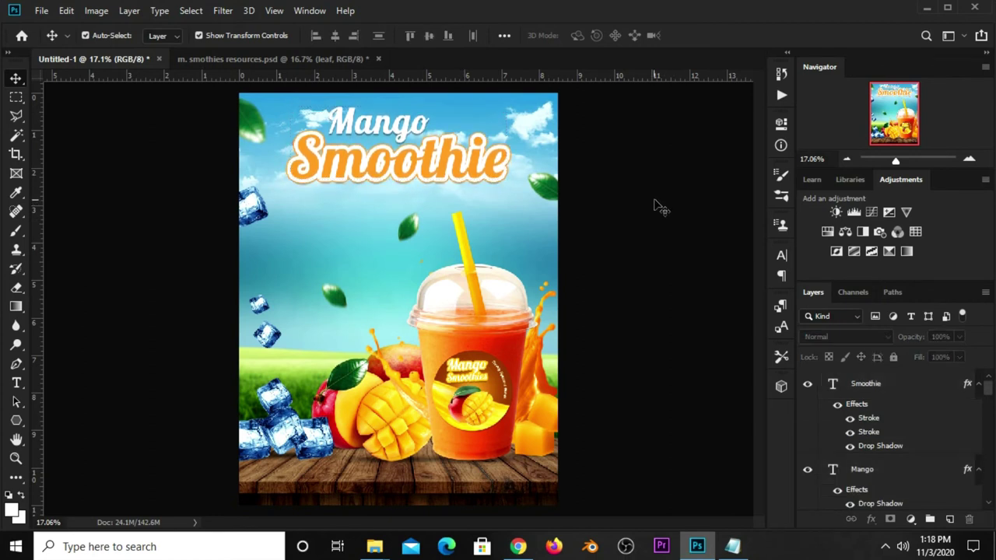
# - Bring a cloud from the smoothies resources document and shrink it beside Mango
pyautogui.click(265, 59)
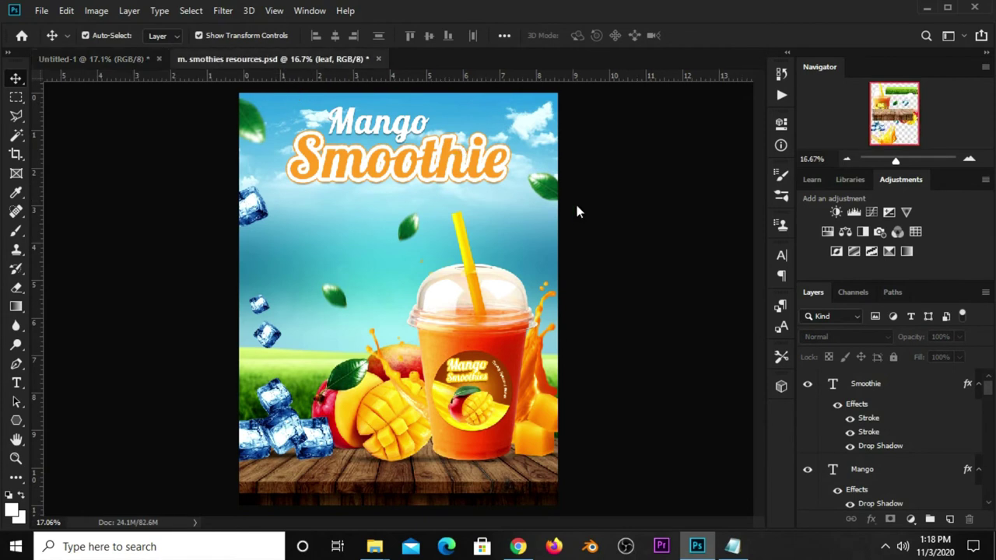
pyautogui.moveTo(497, 191); pyautogui.dragTo(386, 165)
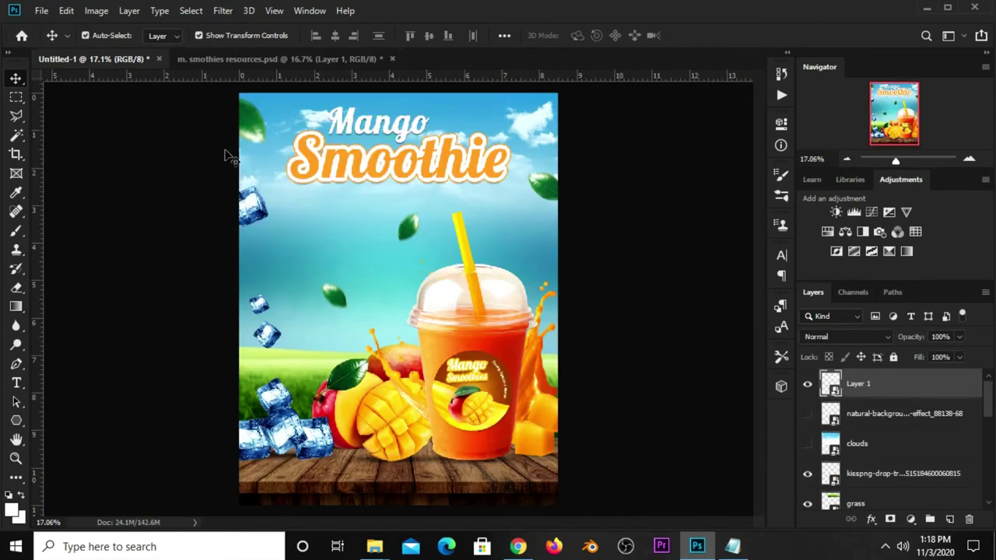
pyautogui.hotkey('ctrl', 't')
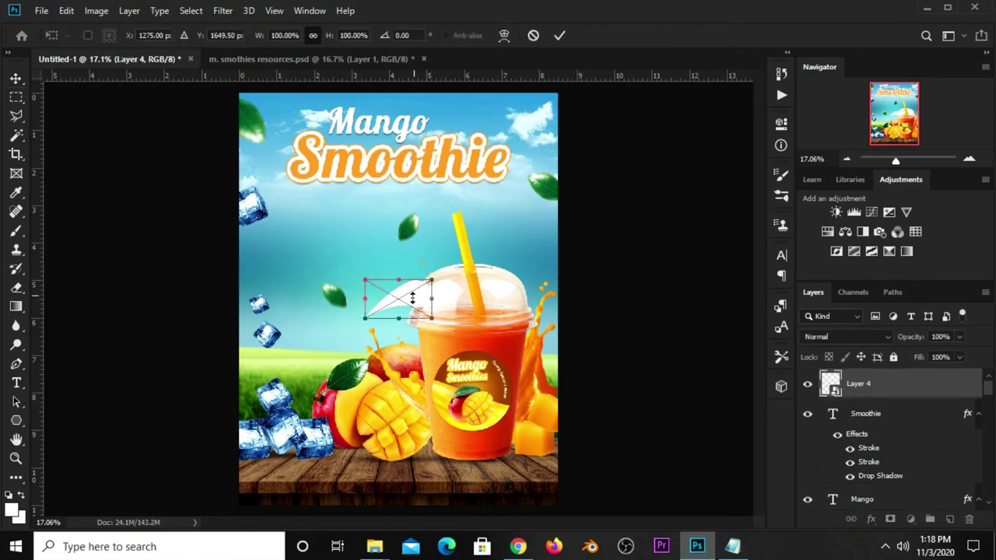
pyautogui.moveTo(398, 296)
pyautogui.mouseDown()
pyautogui.moveTo(478, 116)
pyautogui.moveTo(451, 121)
pyautogui.mouseUp()
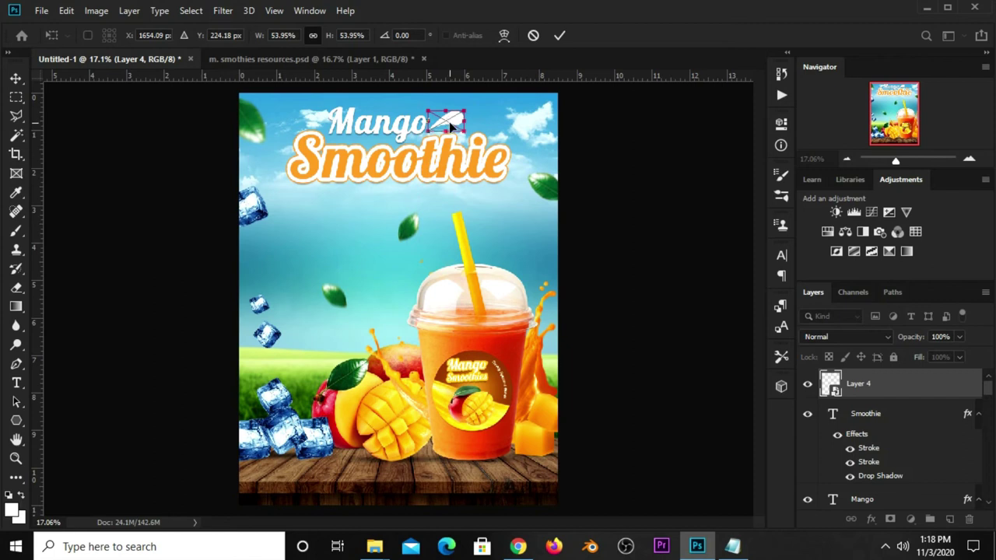
pyautogui.press('Return')
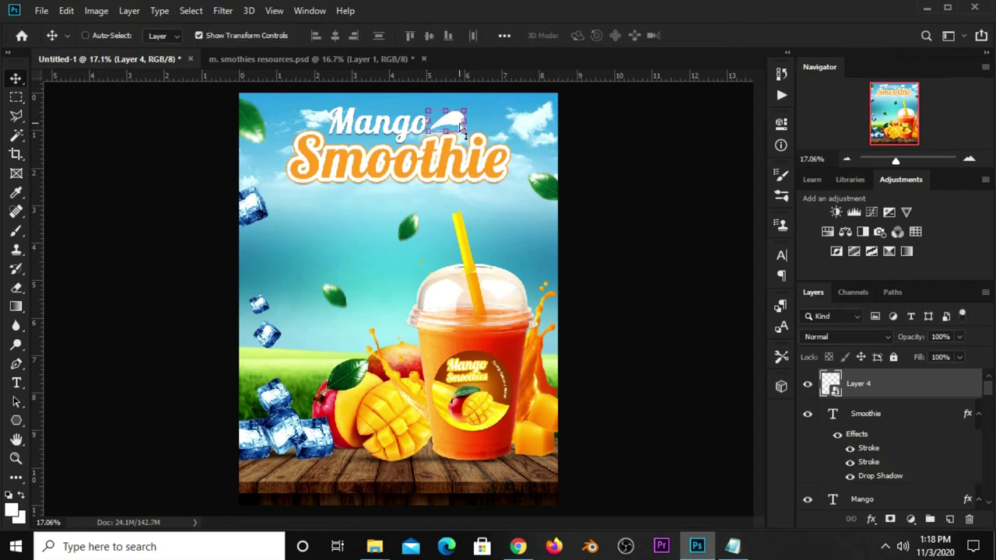
# - Duplicate the small cloud and rotate and shrink the copy next to Mango
pyautogui.hotkey('ctrl', 'j')
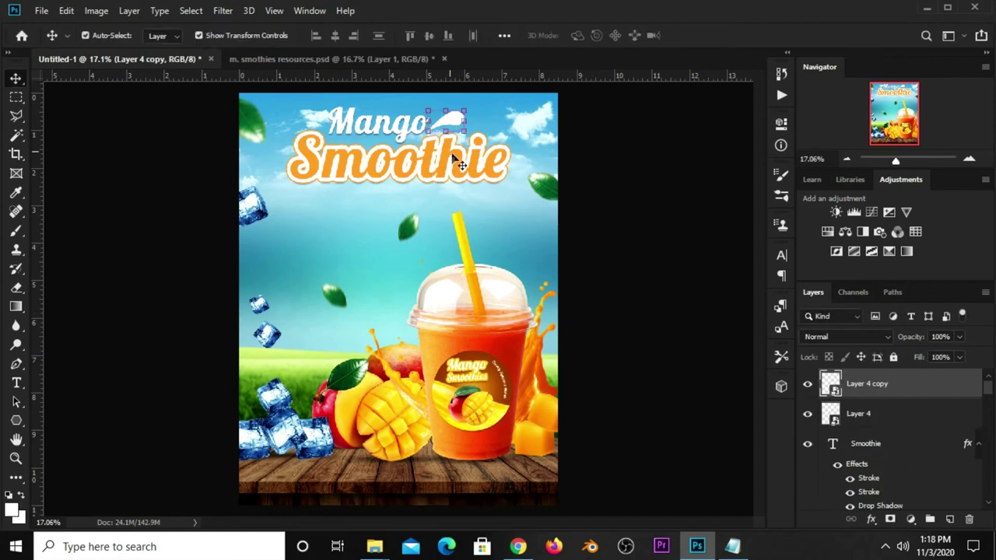
pyautogui.moveTo(449, 126)
pyautogui.mouseDown()
pyautogui.moveTo(460, 105)
pyautogui.moveTo(451, 96)
pyautogui.moveTo(441, 108)
pyautogui.mouseUp()
pyautogui.hotkey('ctrl', 't')
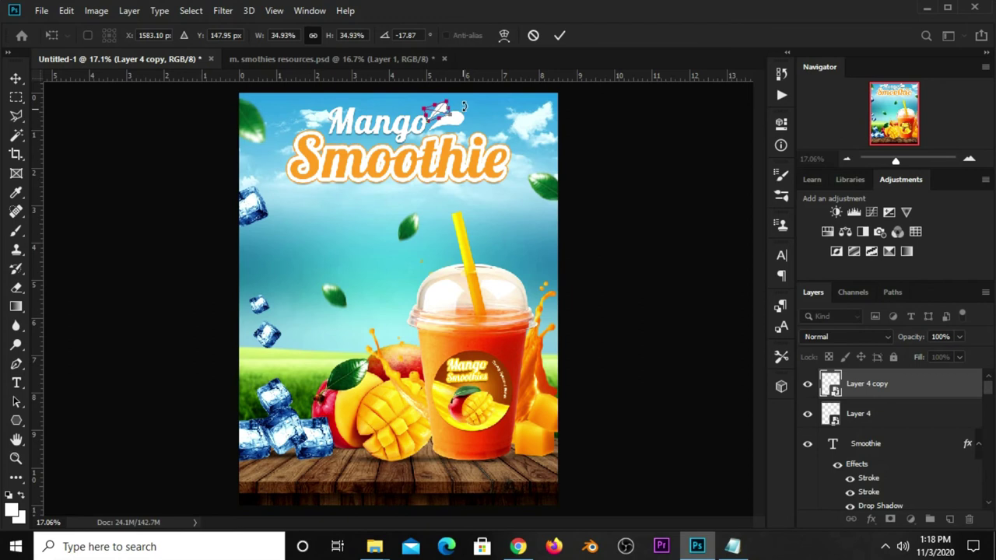
pyautogui.press('Return')
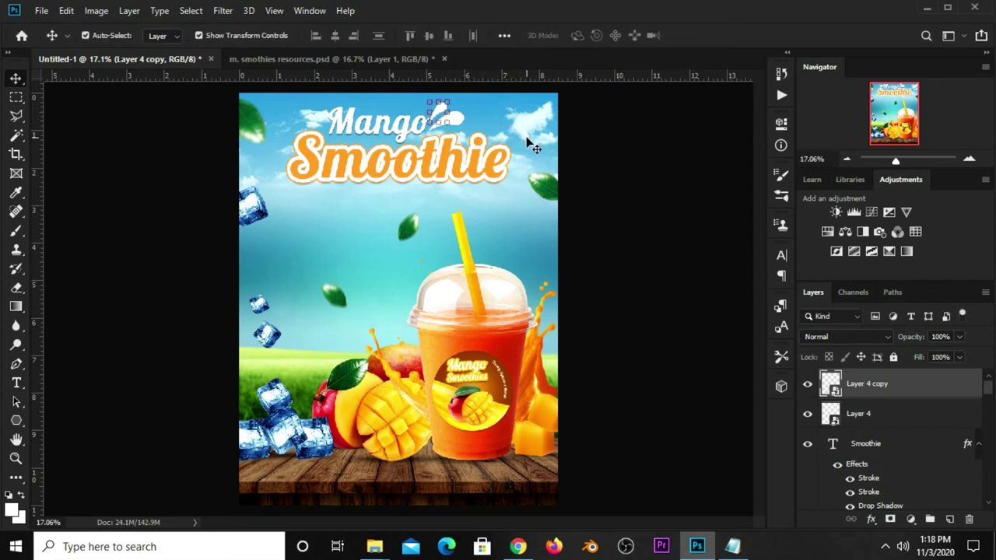
pyautogui.click(576, 140)
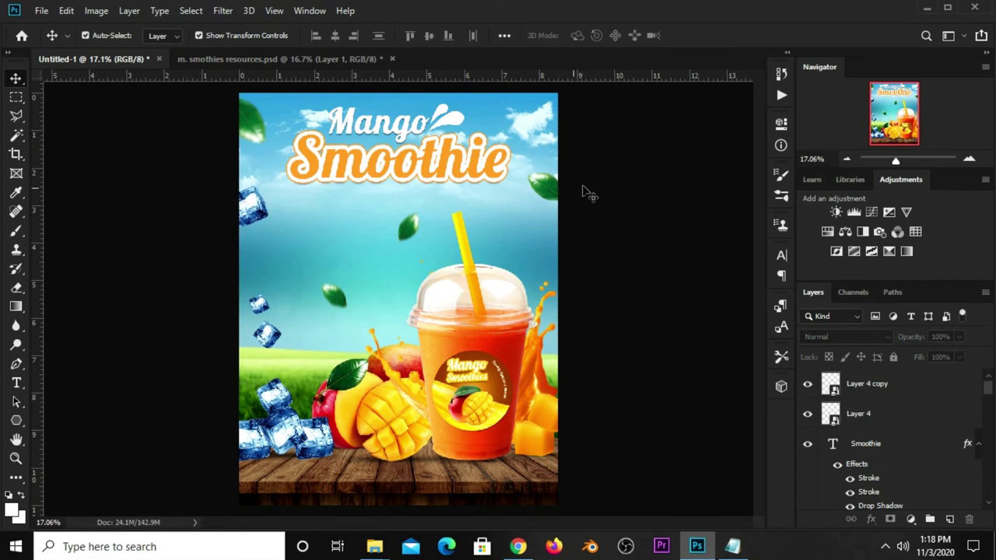
# - Scale the small cloud beside Mango down to about half size
pyautogui.click(459, 122)
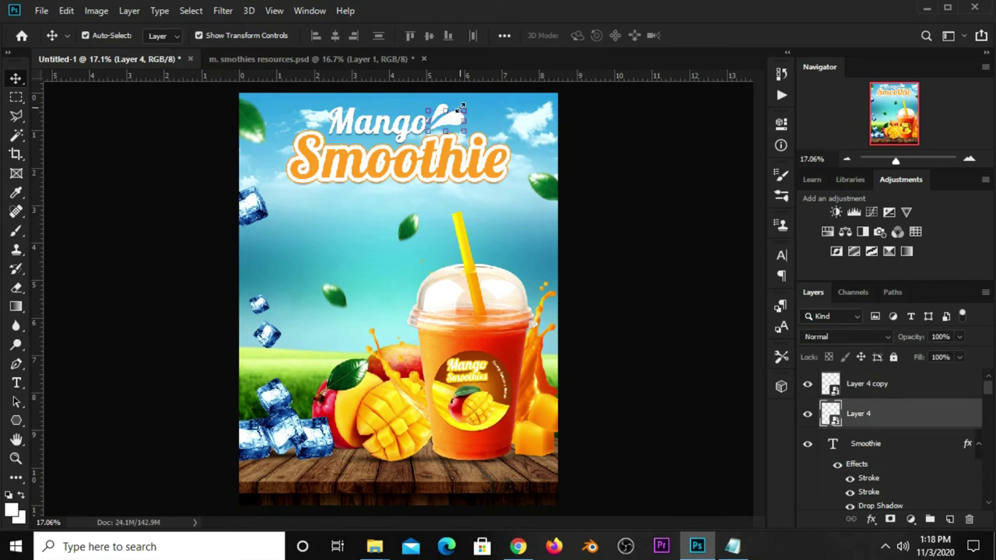
pyautogui.hotkey('ctrl', 't')
pyautogui.moveTo(459, 104); pyautogui.dragTo(463, 103)
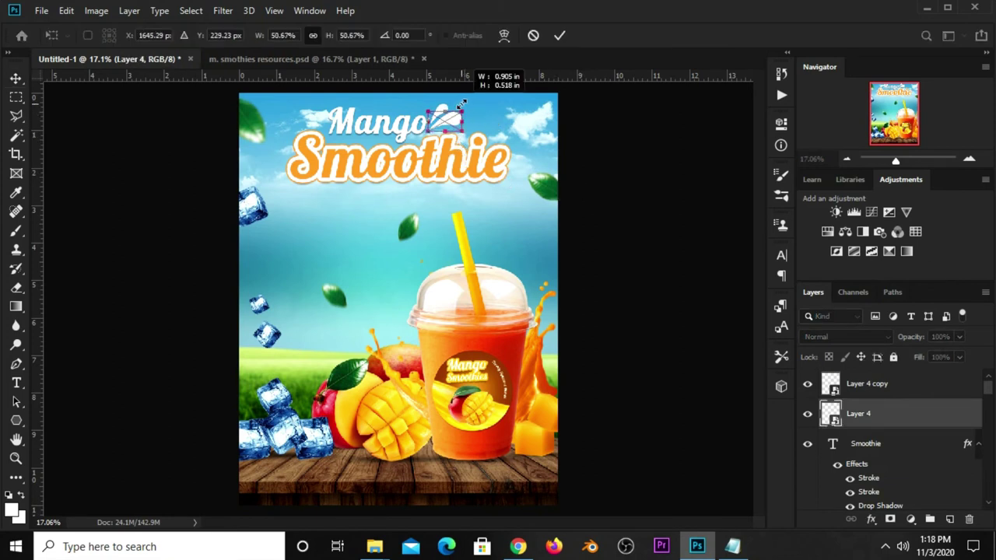
pyautogui.click(604, 177)
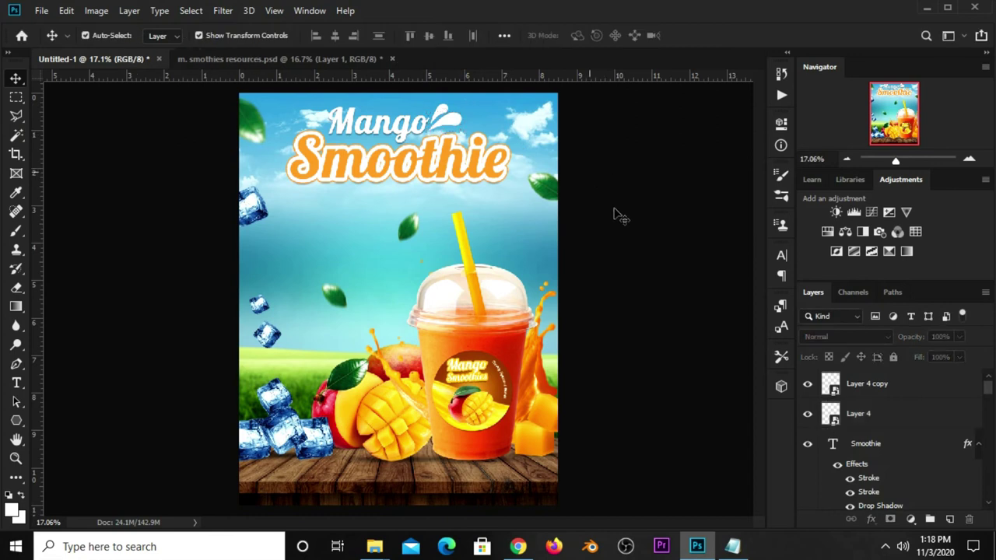
# - Paste the water-droplets image above the smoothie cup layer and fit it over the cup
pyautogui.click(332, 60)
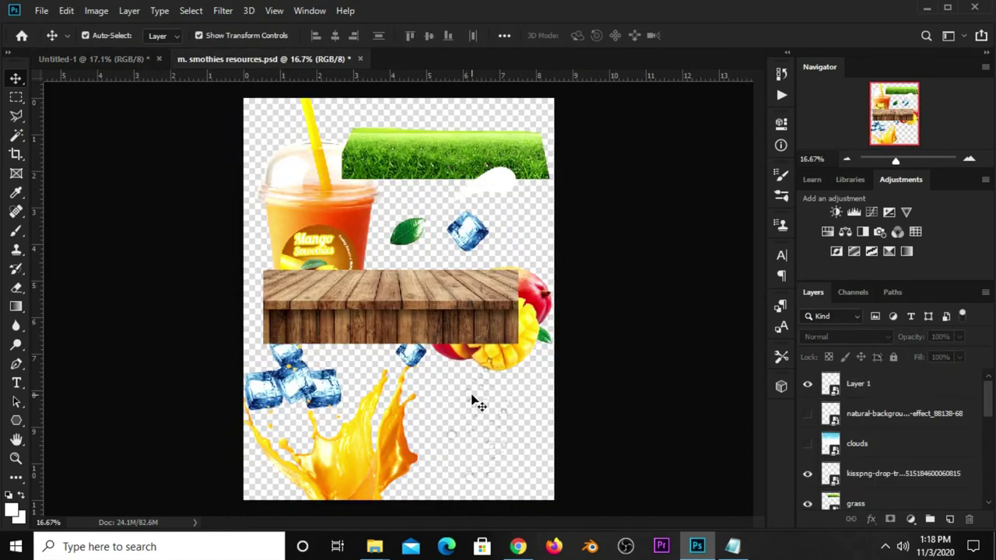
pyautogui.click(472, 404)
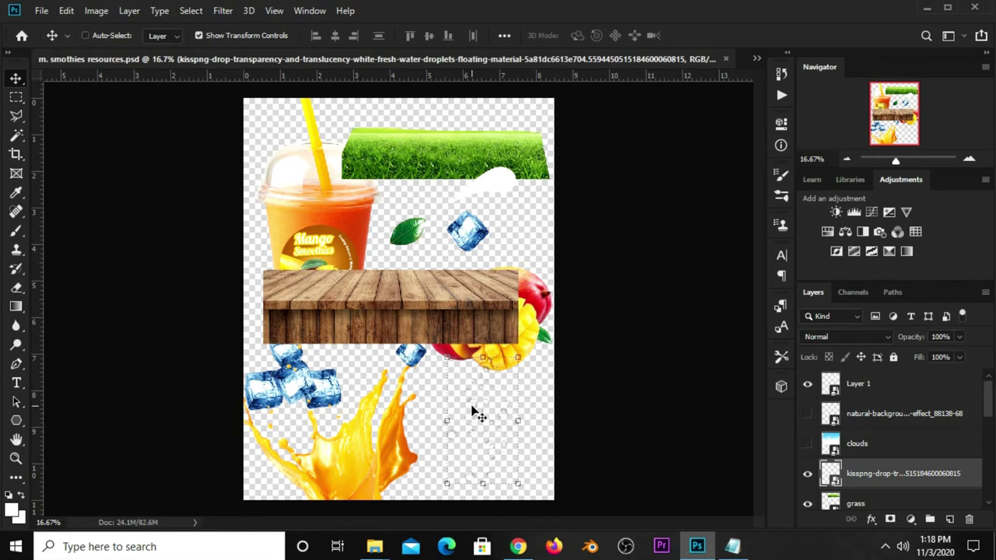
pyautogui.click(472, 409)
pyautogui.click(93, 60)
pyautogui.click(464, 389)
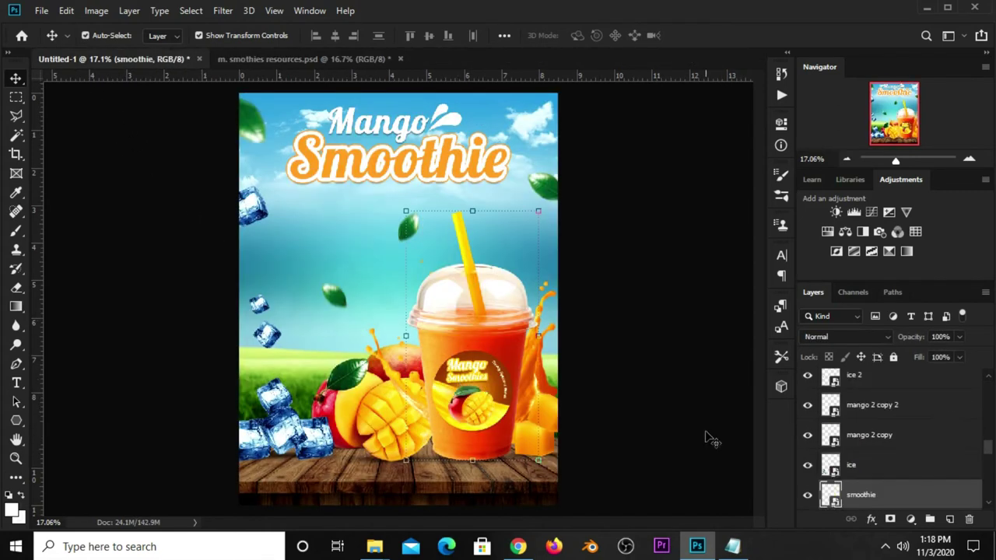
pyautogui.scroll(-3, 877, 463)
pyautogui.hotkey('ctrl', 'v')
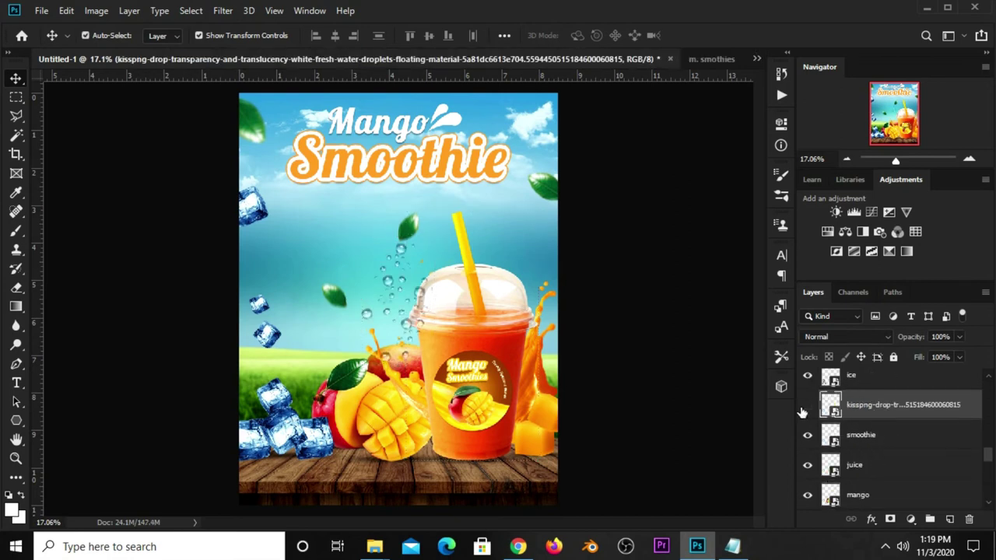
pyautogui.moveTo(372, 226)
pyautogui.mouseDown()
pyautogui.moveTo(496, 303)
pyautogui.moveTo(495, 334)
pyautogui.mouseUp()
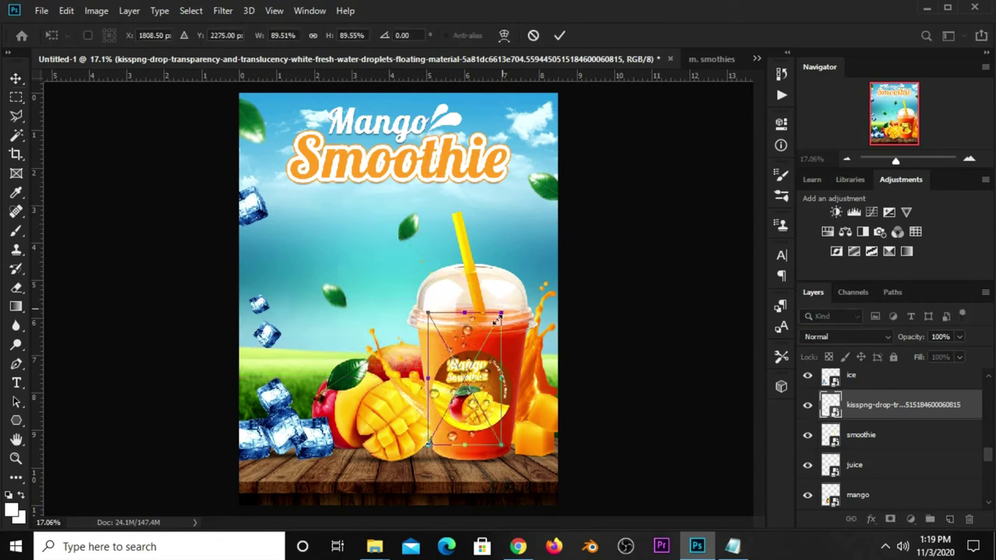
pyautogui.moveTo(465, 382); pyautogui.dragTo(470, 387)
pyautogui.press('Return')
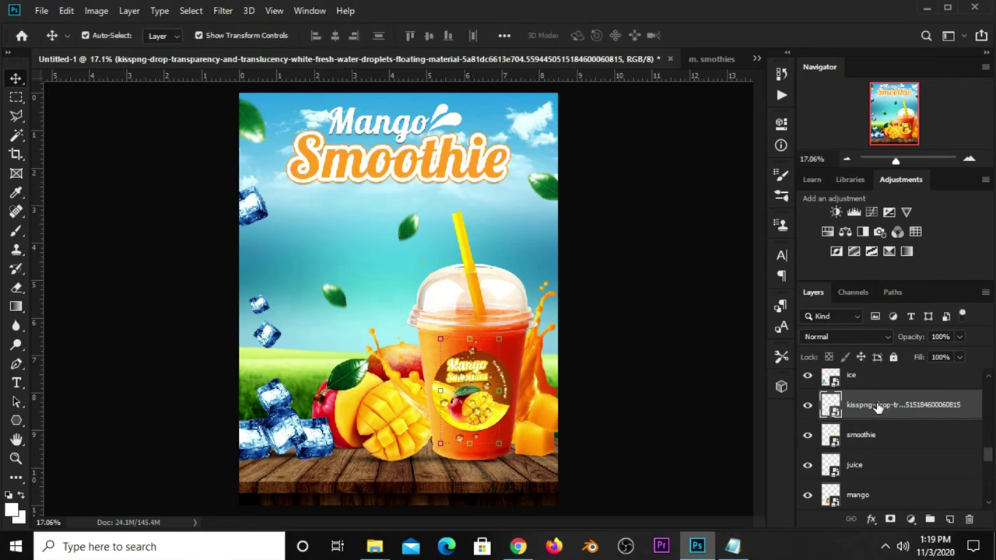
# - Blend the droplets as Overlay at 45% opacity and enlarge them slightly
pyautogui.click(837, 340)
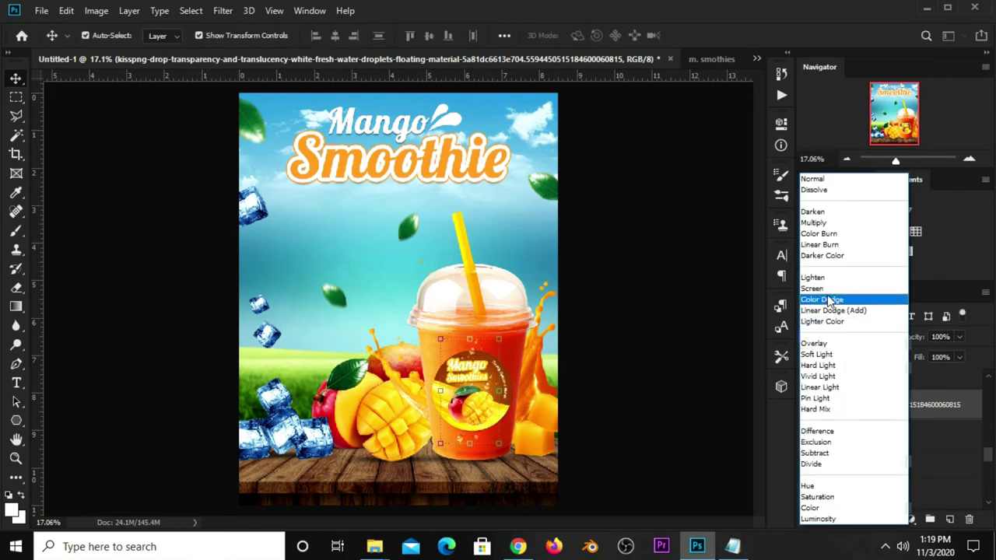
pyautogui.click(826, 343)
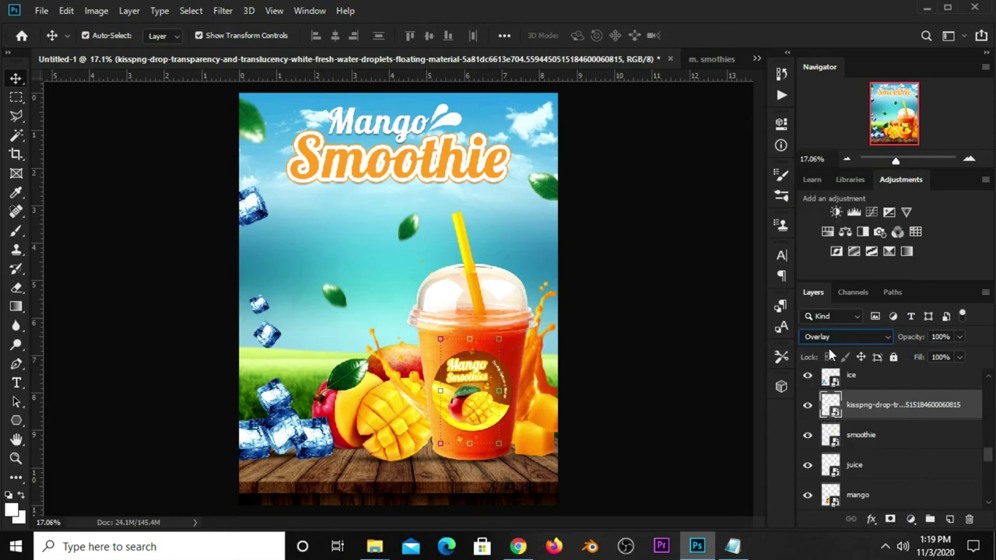
pyautogui.click(960, 337)
pyautogui.moveTo(912, 355); pyautogui.dragTo(921, 355)
pyautogui.click(640, 366)
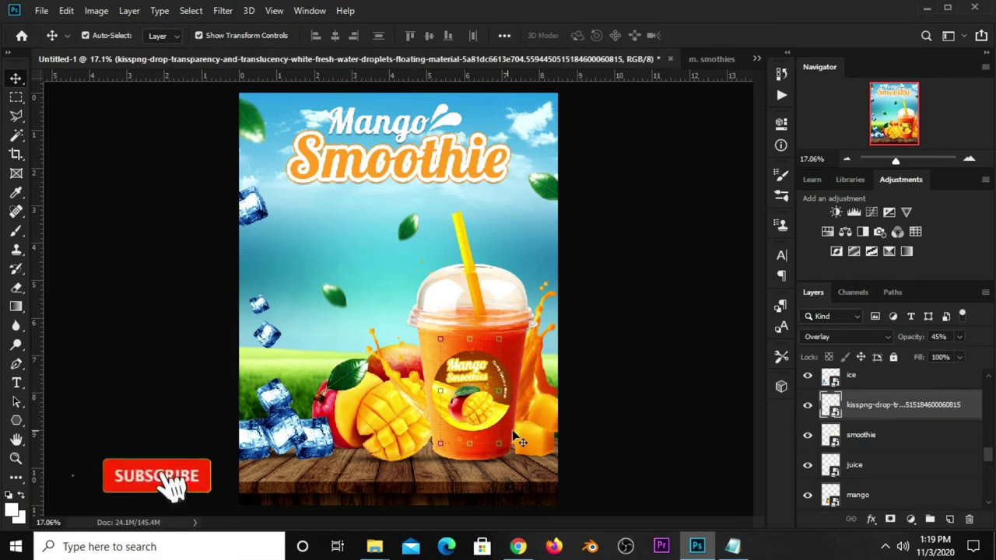
pyautogui.hotkey('ctrl', 't')
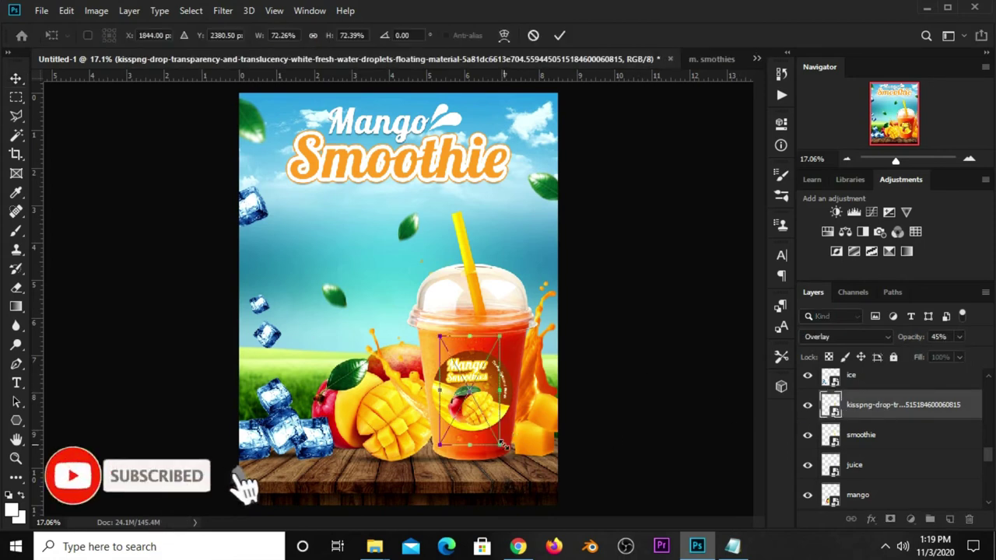
pyautogui.moveTo(501, 443); pyautogui.dragTo(505, 450)
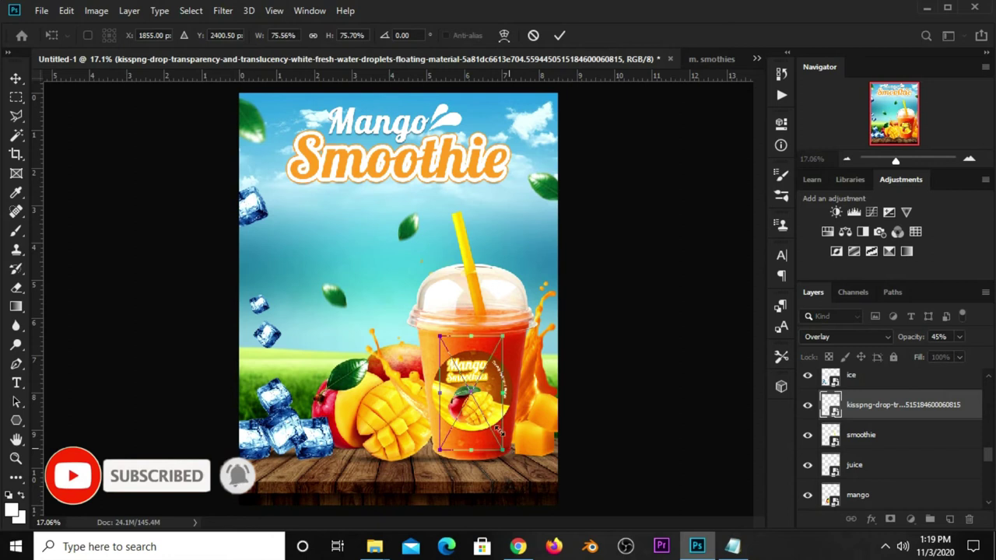
pyautogui.press('Return')
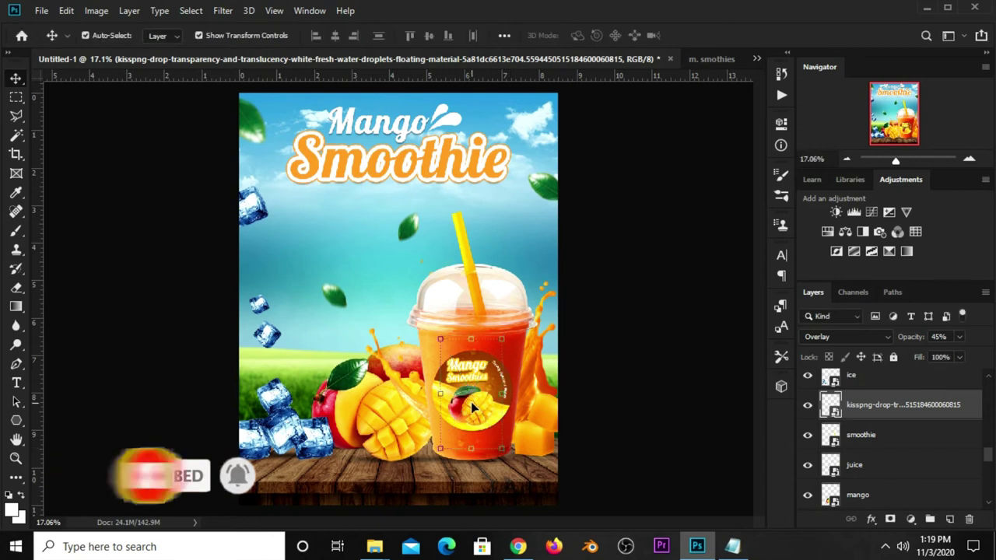
# - Duplicate the droplets layer, placing the copies on the cup's right and left sides
pyautogui.hotkey('ctrl', 'j')
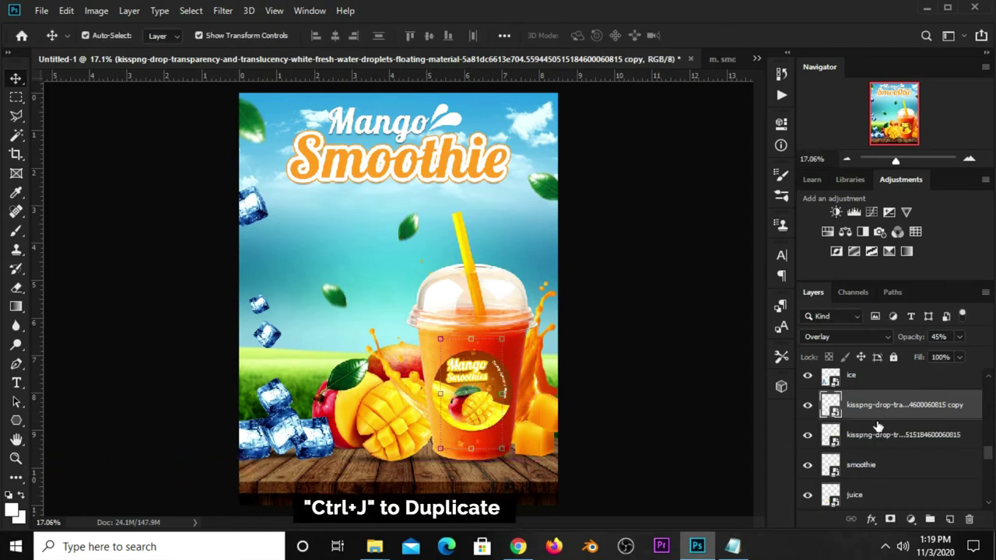
pyautogui.hotkey('ctrl', 't')
pyautogui.moveTo(476, 336); pyautogui.dragTo(498, 395)
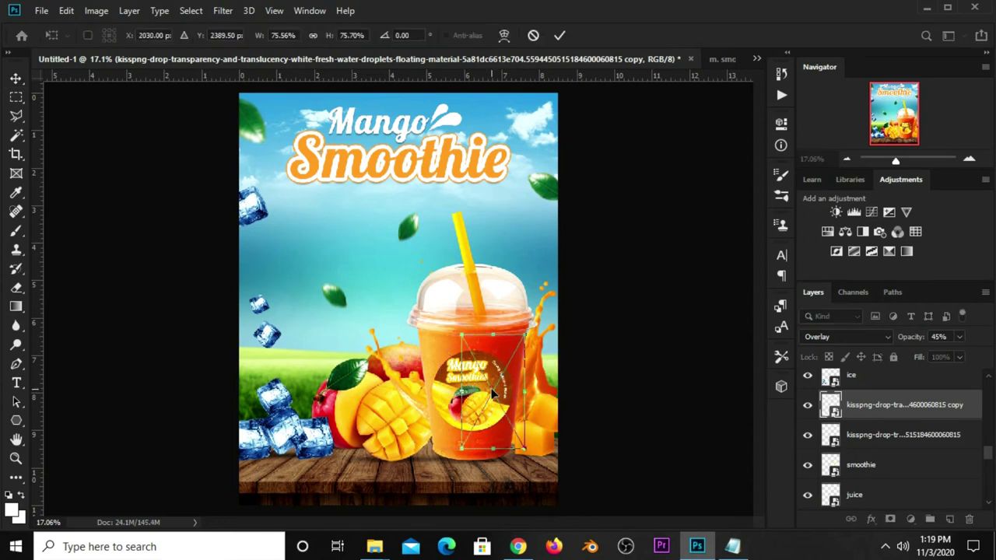
pyautogui.press('Return')
pyautogui.click(862, 441)
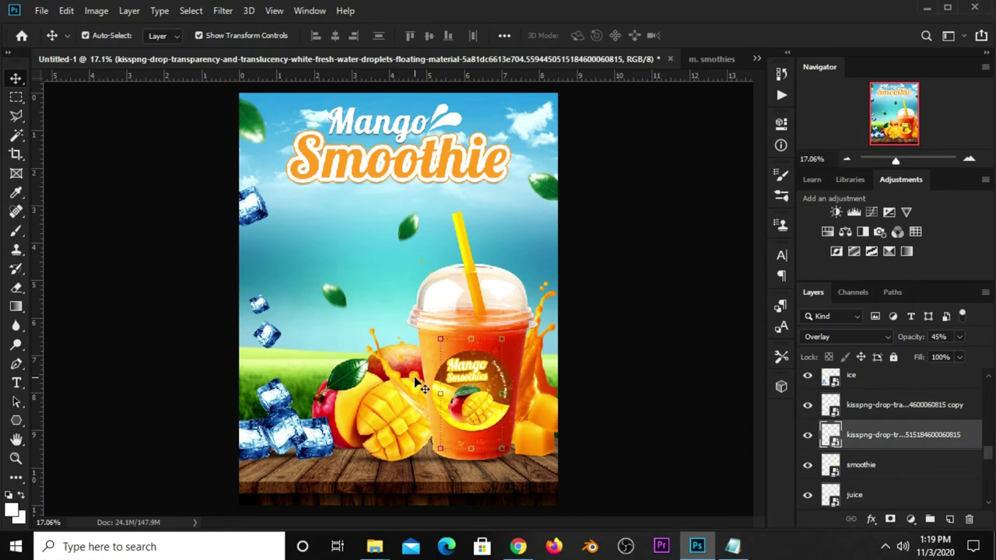
pyautogui.click(903, 459)
pyautogui.click(894, 442)
pyautogui.moveTo(436, 376); pyautogui.dragTo(461, 399)
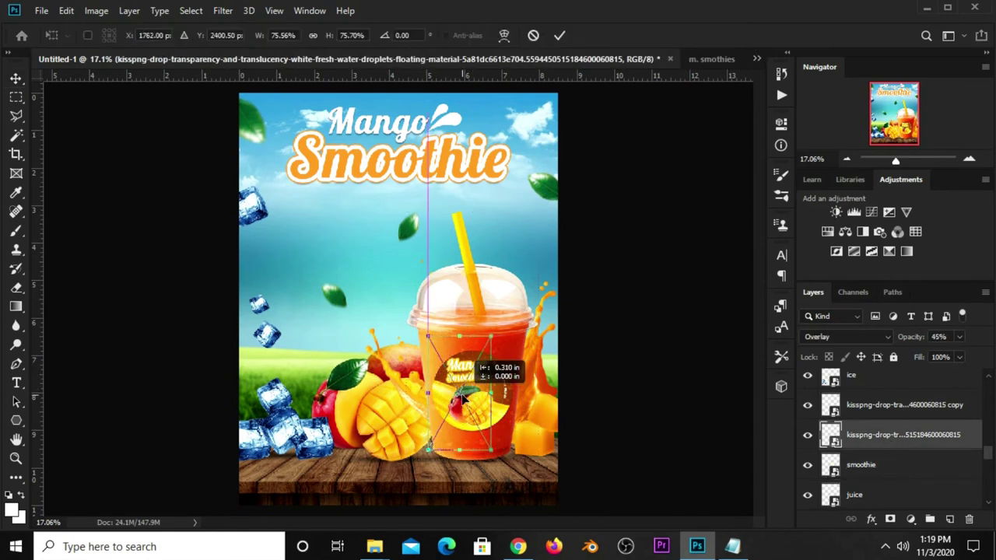
pyautogui.press('Return')
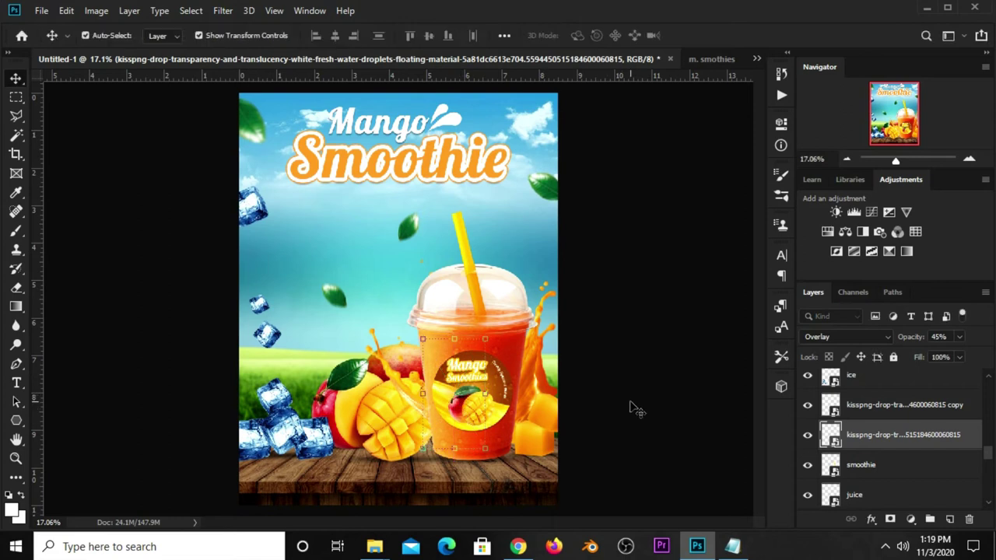
pyautogui.click(636, 410)
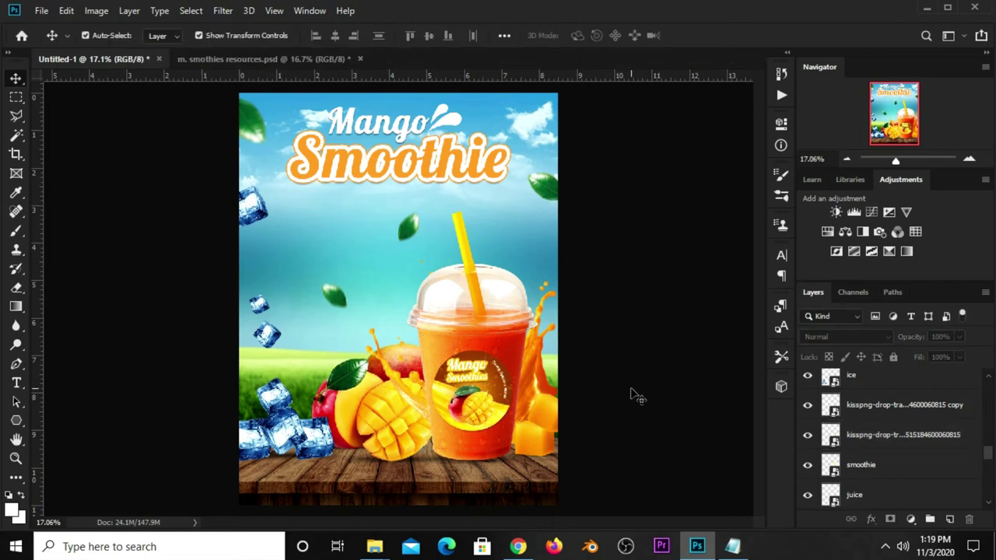
# - Draw a nine-sided star polygon badge near the top-left ice cubes
pyautogui.click(10, 422)
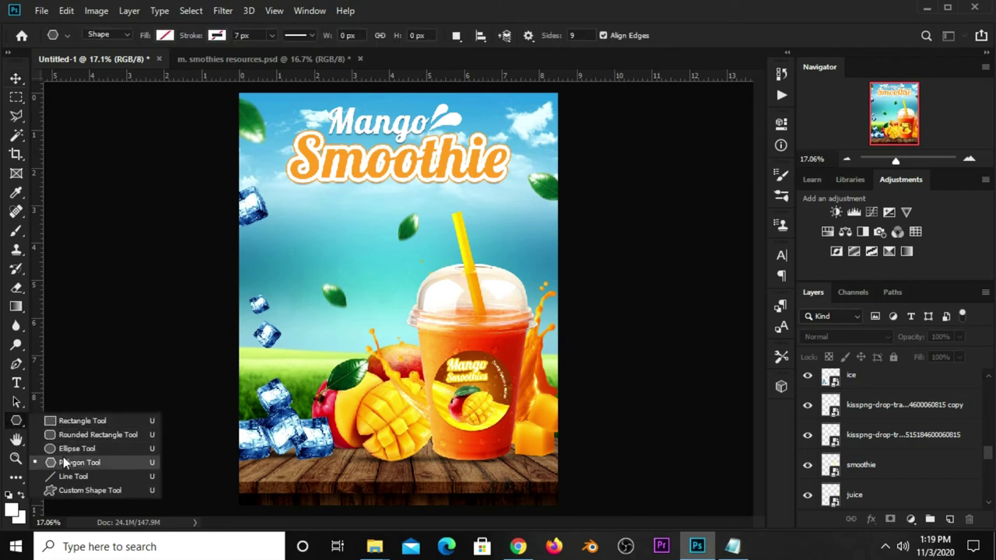
pyautogui.click(63, 457)
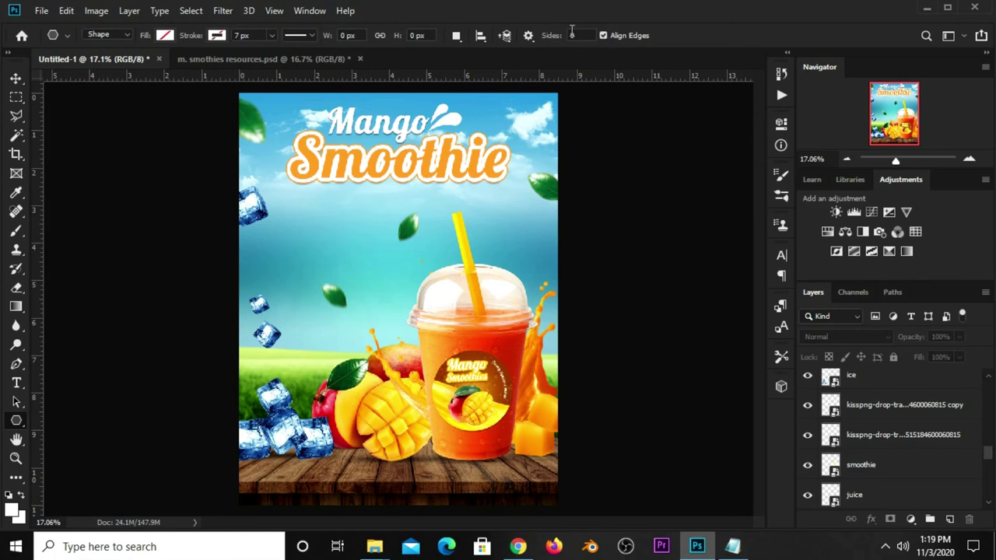
pyautogui.click(529, 37)
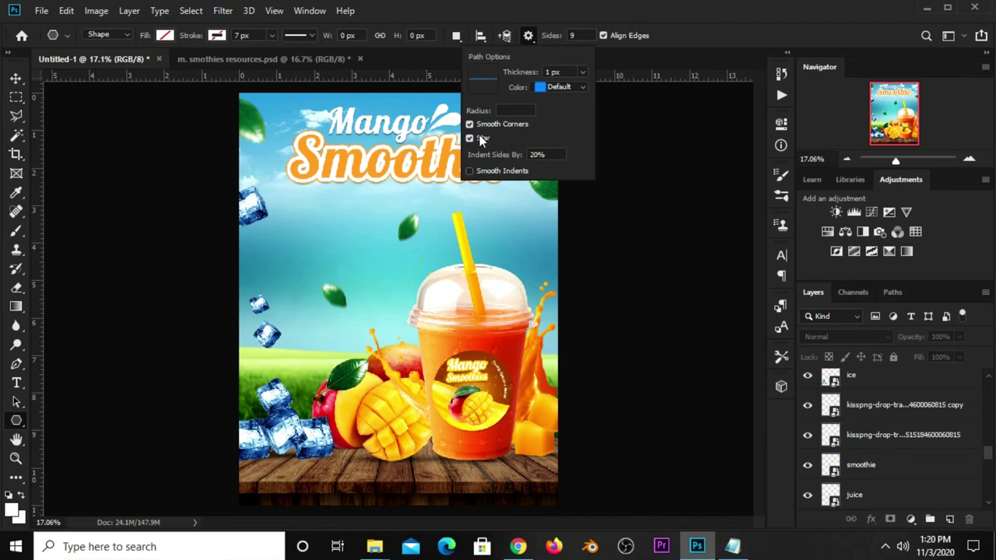
pyautogui.click(559, 154)
pyautogui.click(683, 35)
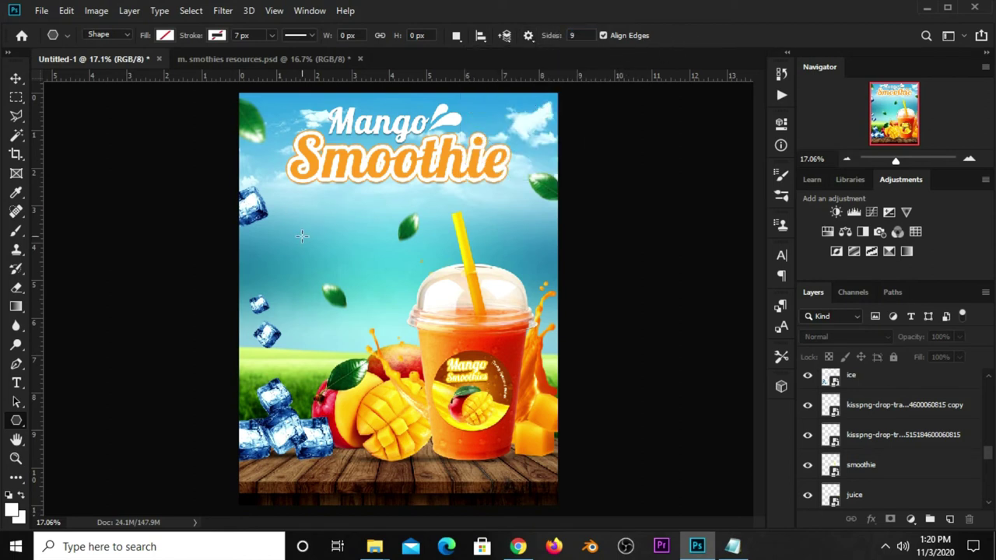
pyautogui.moveTo(287, 207); pyautogui.dragTo(333, 235)
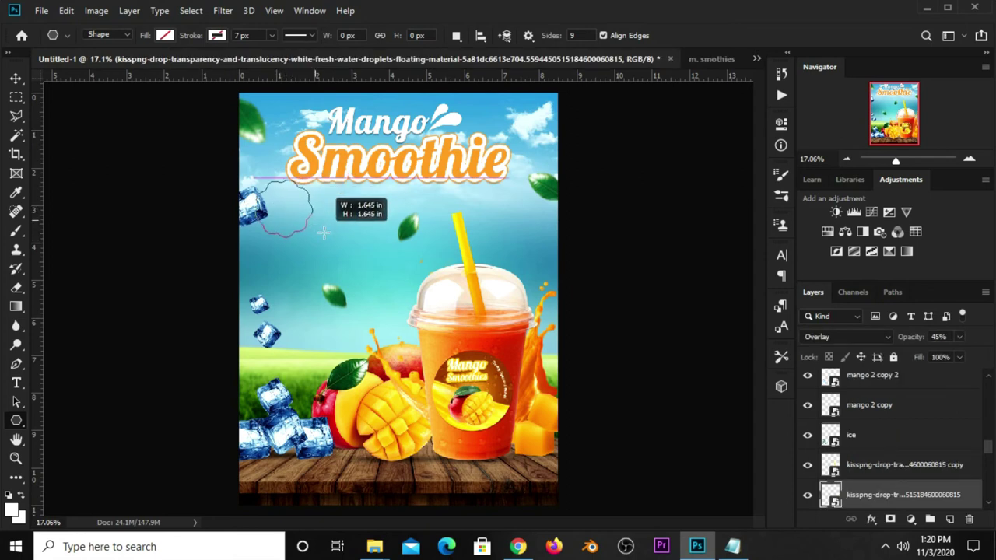
pyautogui.click(333, 235)
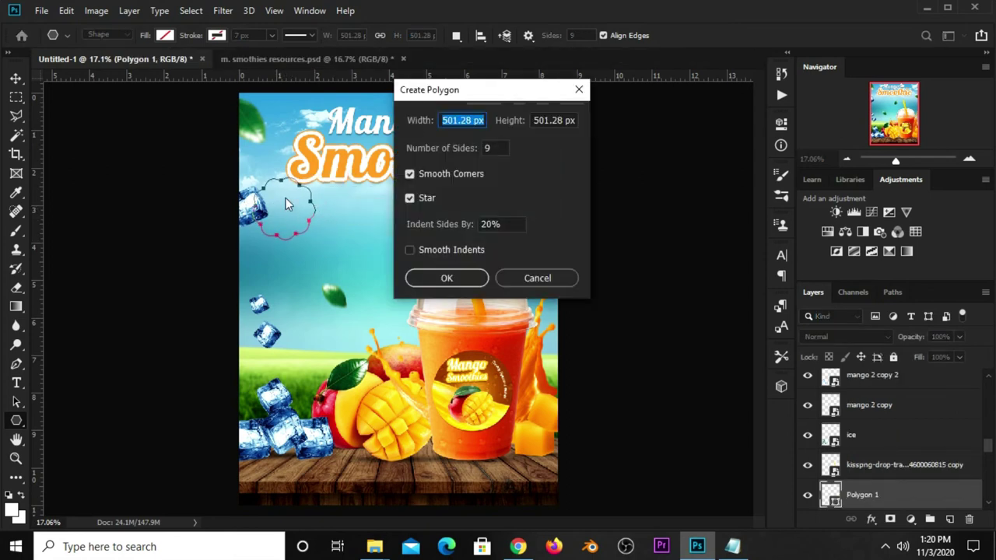
pyautogui.press('Escape')
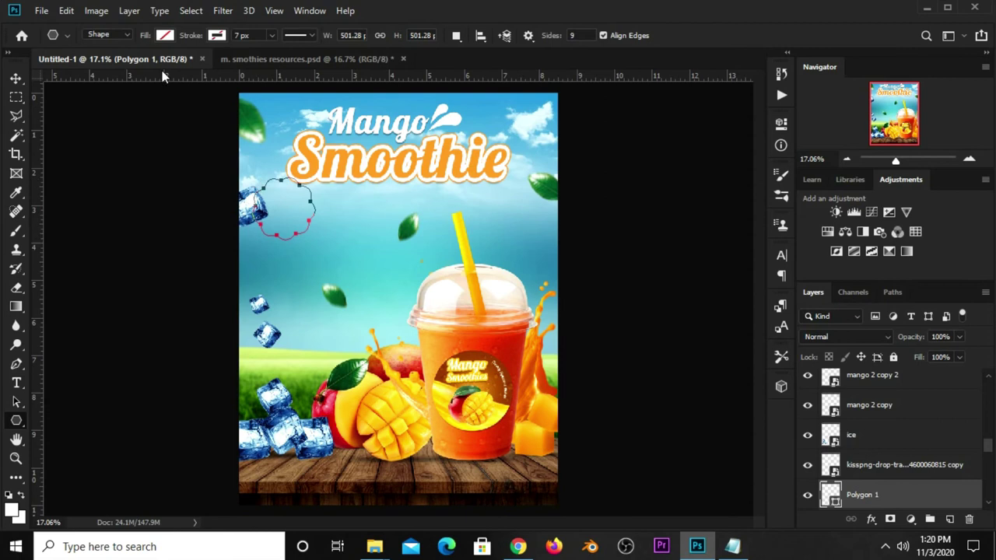
# - Fill the badge with orange ff9729 sampled from the poster's title
pyautogui.click(165, 35)
pyautogui.click(233, 66)
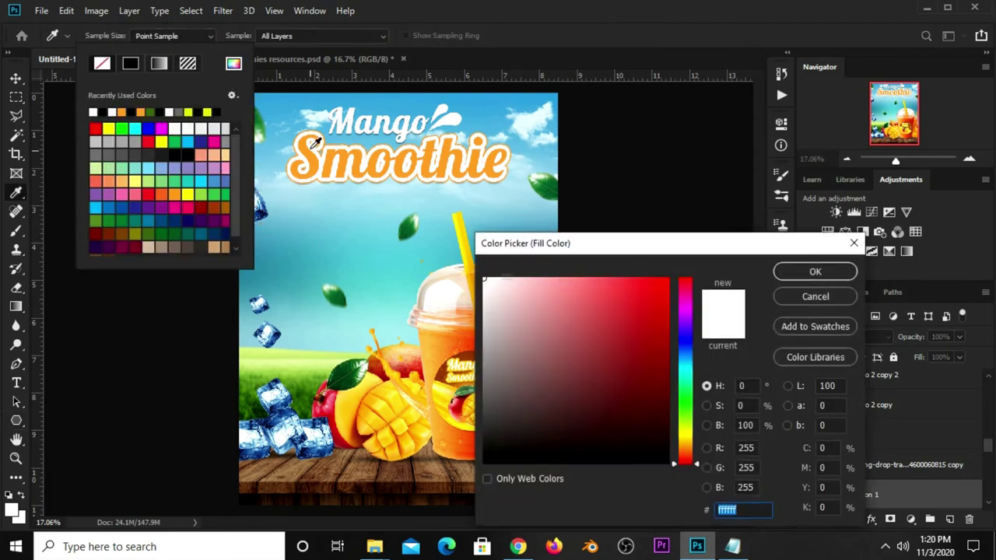
pyautogui.click(316, 147)
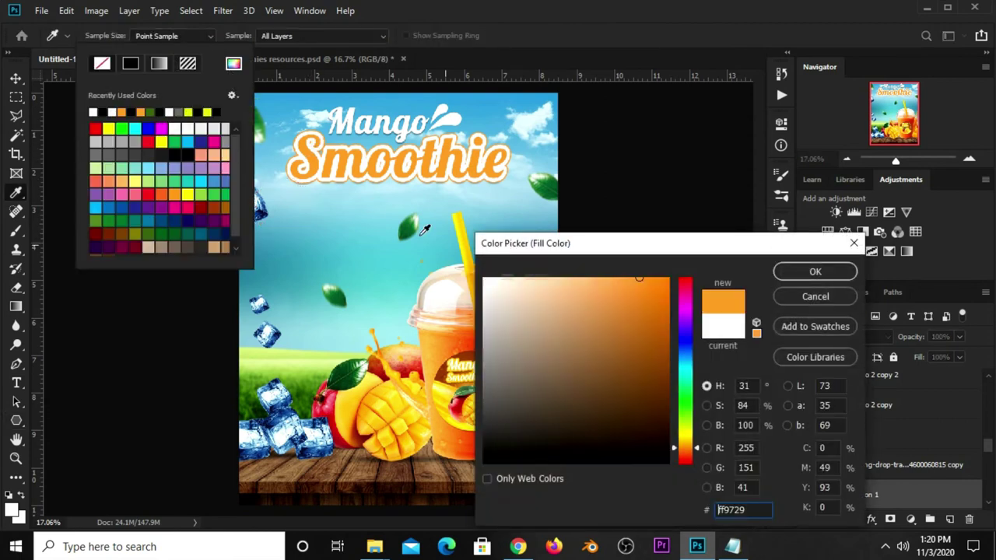
pyautogui.click(815, 271)
pyautogui.press('Escape')
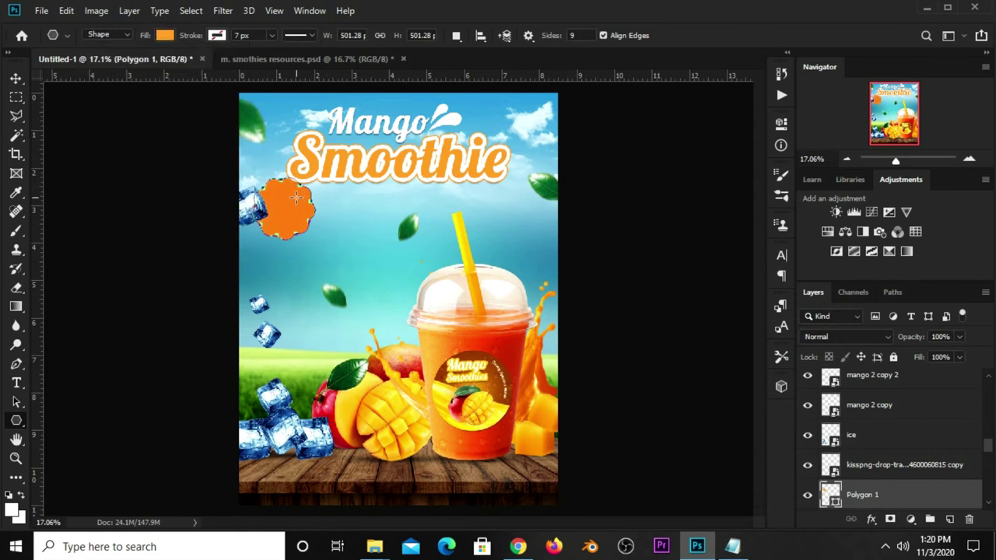
# - Move the badge left below the title and enlarge it slightly
pyautogui.press('v')
pyautogui.moveTo(289, 203); pyautogui.dragTo(312, 244)
pyautogui.hotkey('ctrl', 't')
pyautogui.moveTo(330, 206); pyautogui.dragTo(337, 201)
pyautogui.press('Return')
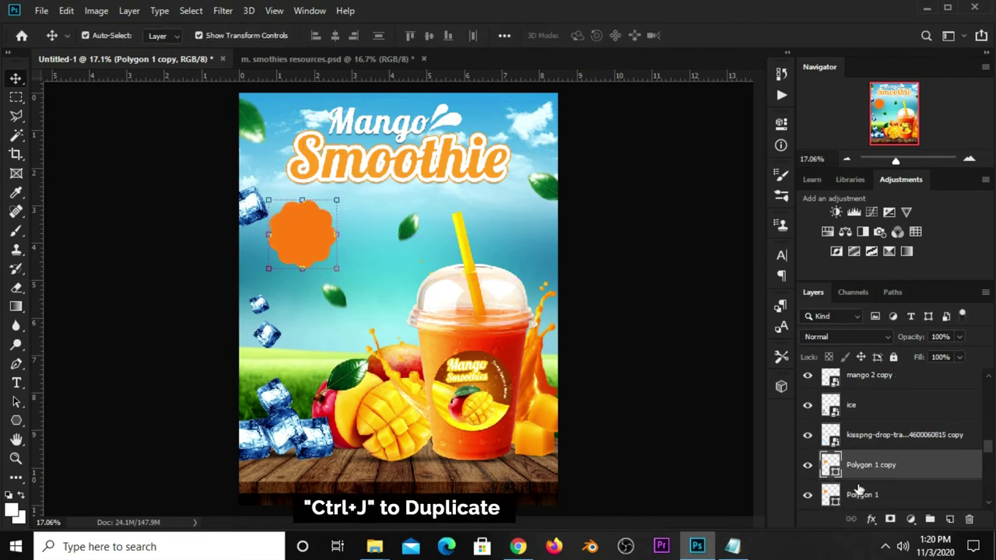
# - Move both Polygon badge layers to the top of the layer stack
pyautogui.keyDown('shift'); pyautogui.click(858, 492); pyautogui.keyUp('shift')
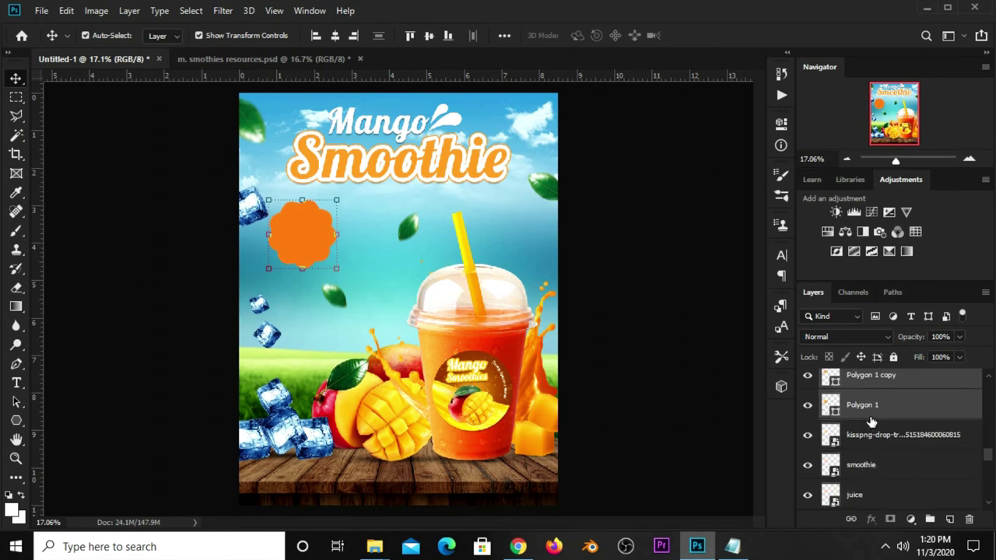
pyautogui.moveTo(865, 489); pyautogui.dragTo(864, 342)
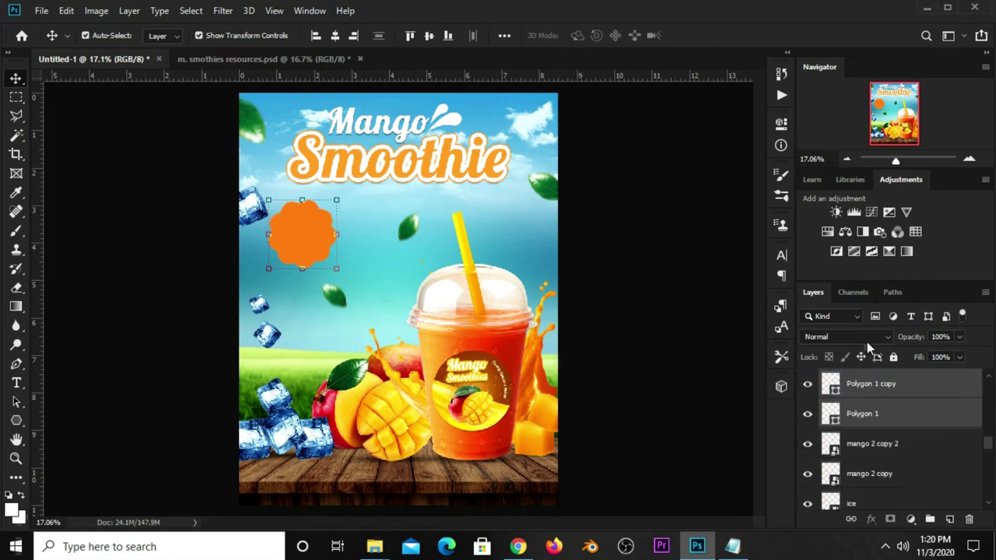
pyautogui.click(873, 369)
pyautogui.scroll(-4, 881, 413)
pyautogui.scroll(-2, 883, 413)
pyautogui.click(303, 239)
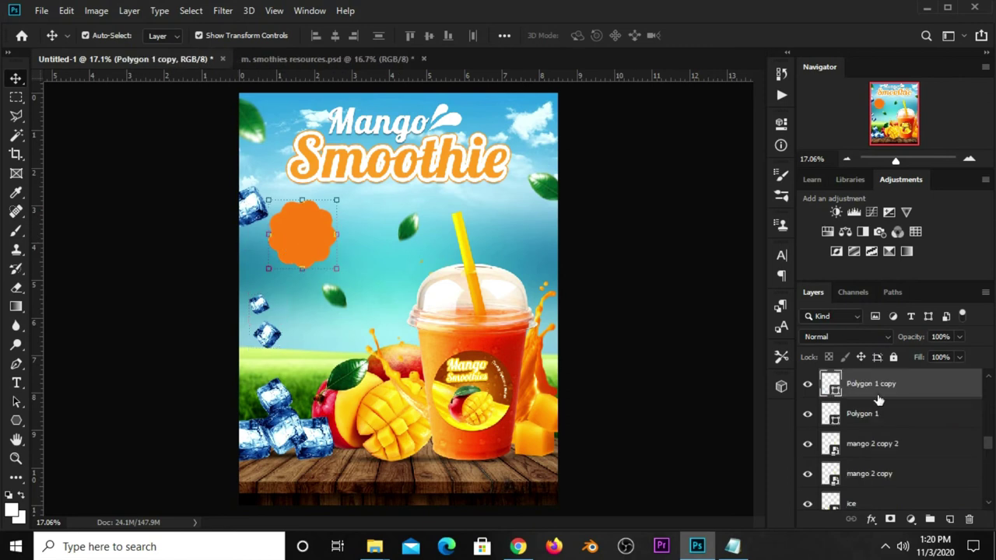
pyautogui.scroll(2, 940, 408)
pyautogui.keyDown('shift'); pyautogui.click(885, 474); pyautogui.keyUp('shift')
pyautogui.moveTo(884, 470); pyautogui.dragTo(882, 367)
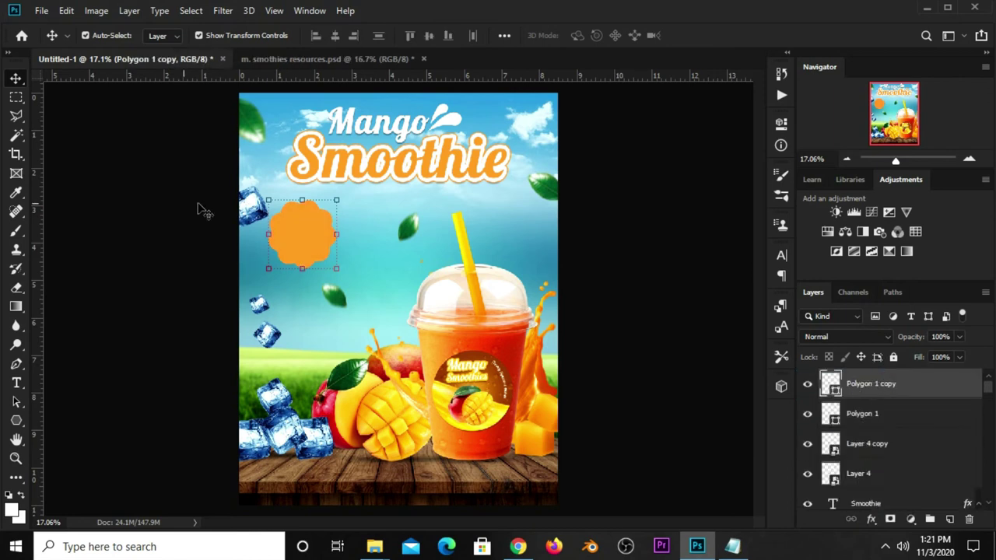
# - Give the badge copy a white 14 px outline
pyautogui.click(16, 420)
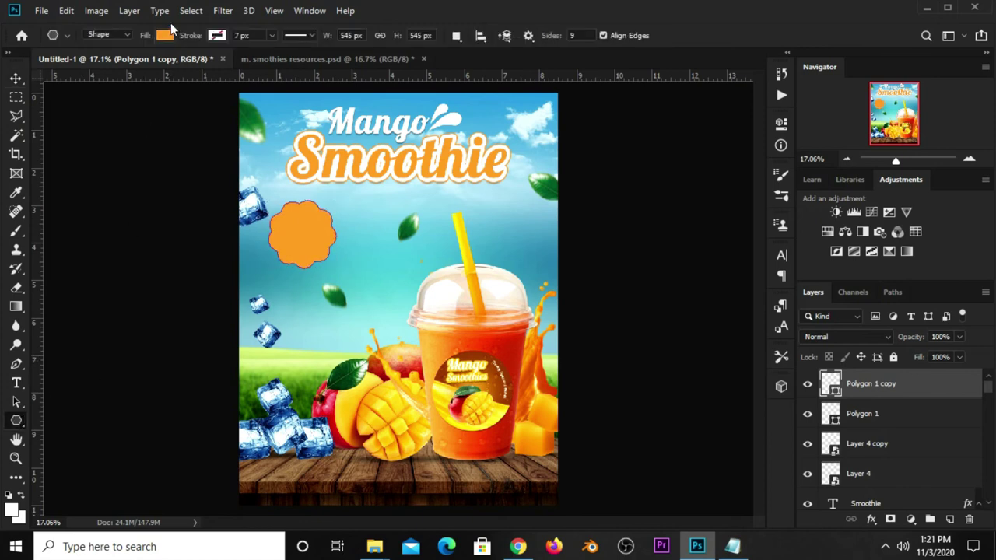
pyautogui.click(165, 35)
pyautogui.click(156, 113)
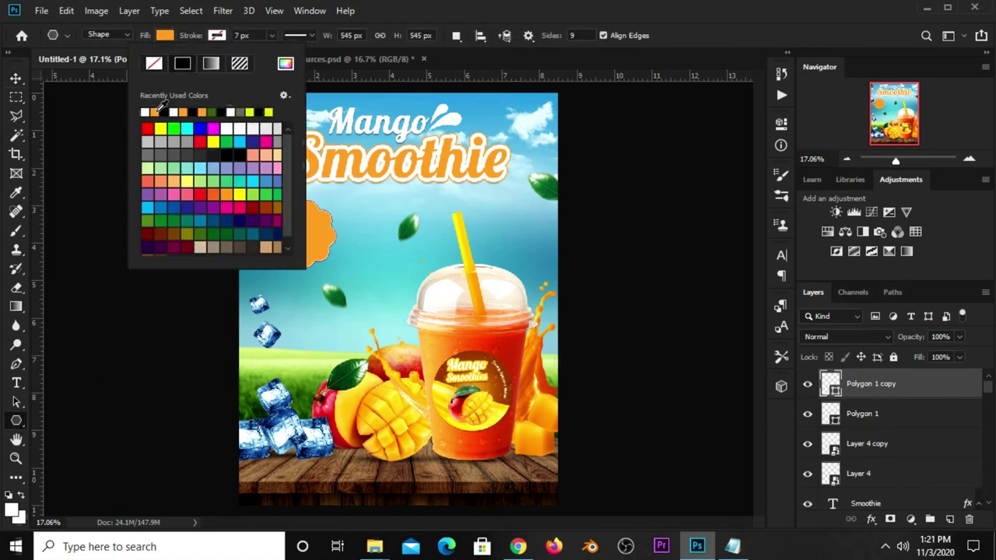
pyautogui.click(253, 32)
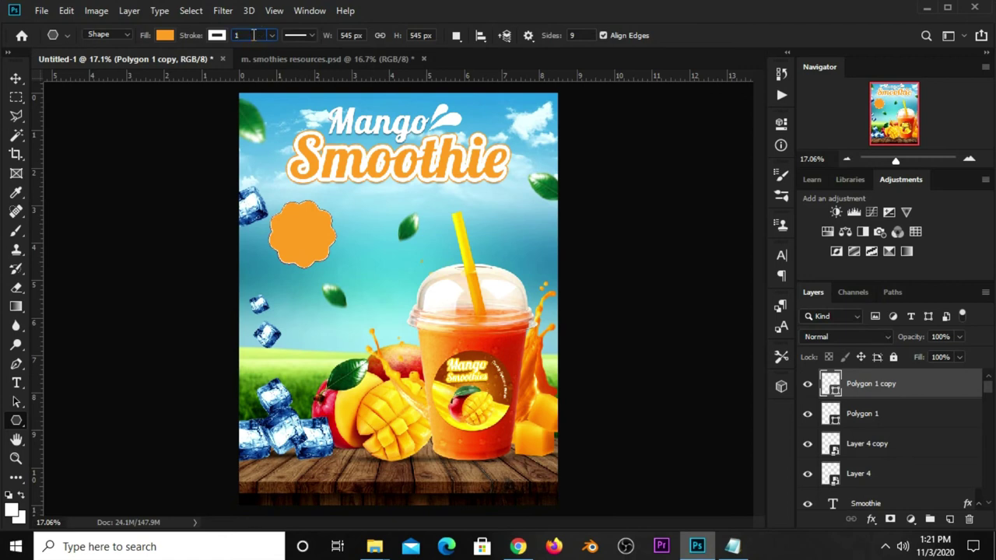
pyautogui.write('14')
pyautogui.press('Return')
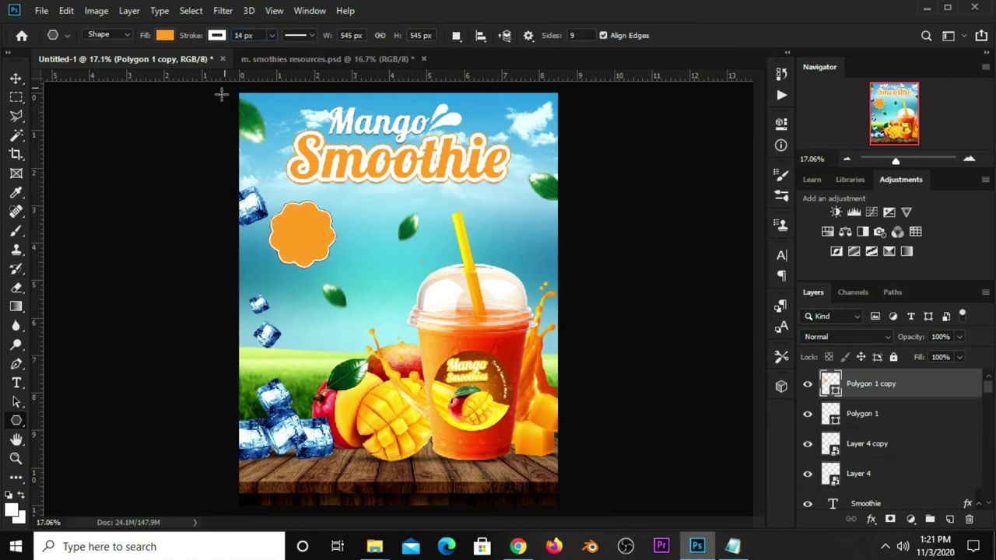
# - Shrink the badge copy slightly around its centre to form an inner ring
pyautogui.press('v')
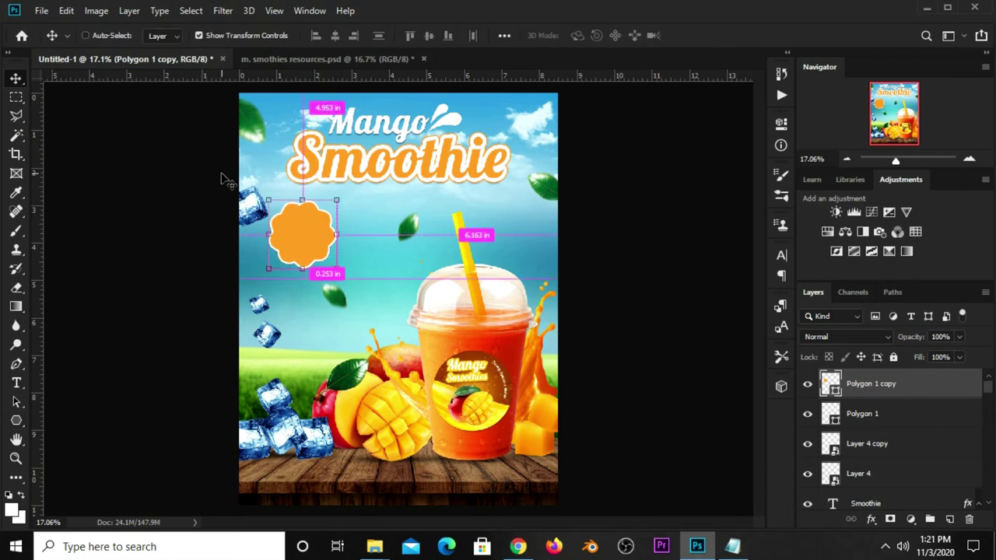
pyautogui.hotkey('ctrl', 't')
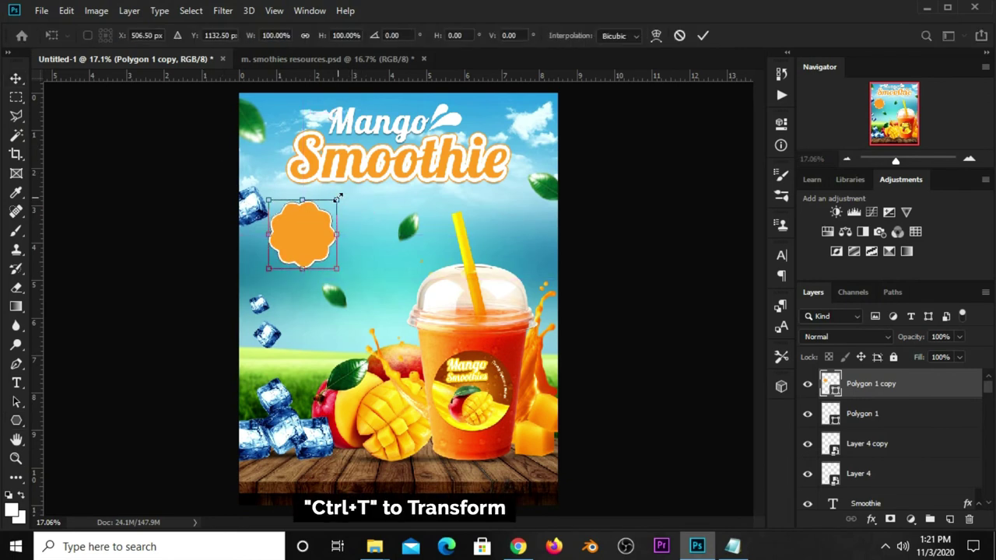
pyautogui.moveTo(336, 200); pyautogui.dragTo(336, 203)
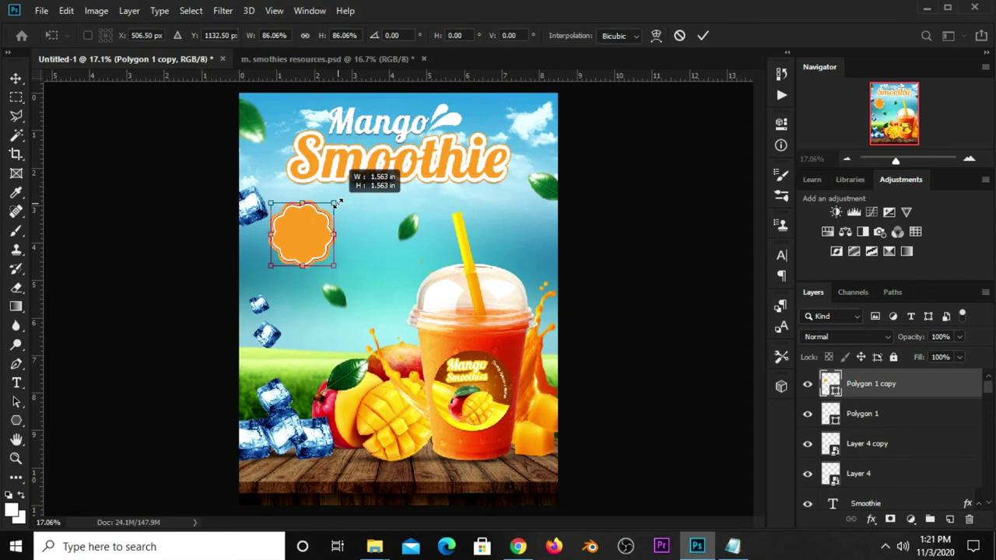
pyautogui.press('Return')
pyautogui.click(638, 403)
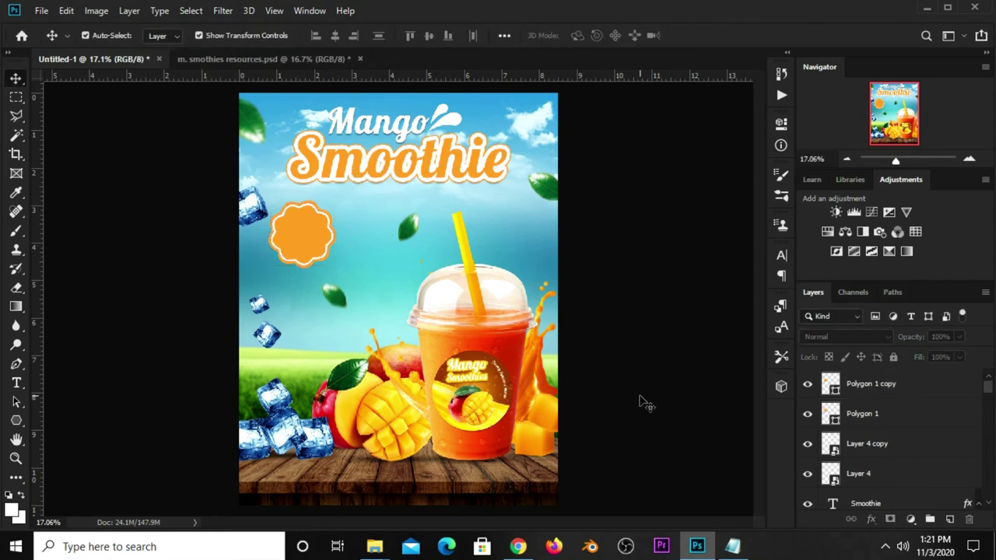
pyautogui.click(732, 546)
# - Copy 'New' from the Notepad notes and paste it as text left of the cup
pyautogui.click(617, 298)
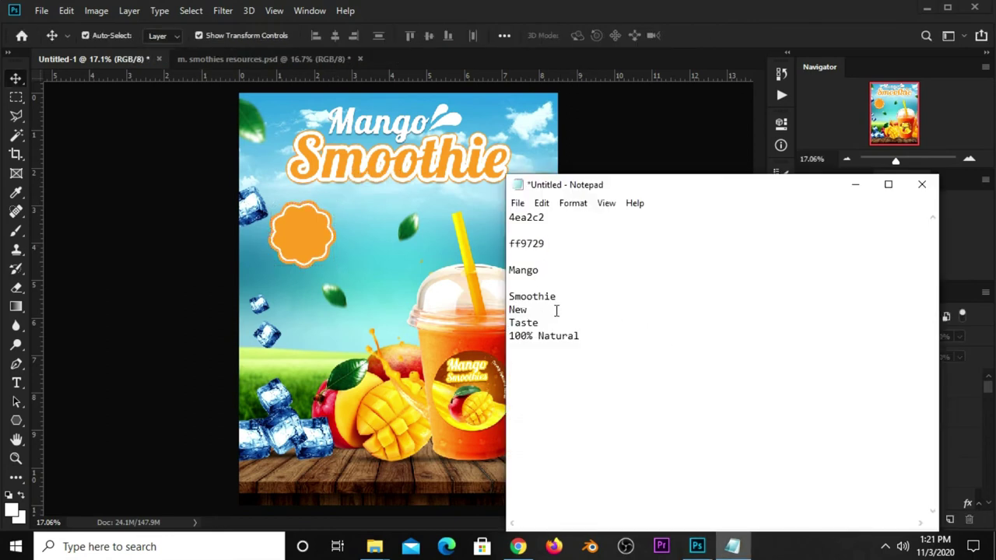
pyautogui.doubleClick(518, 309)
pyautogui.rightClick(516, 311)
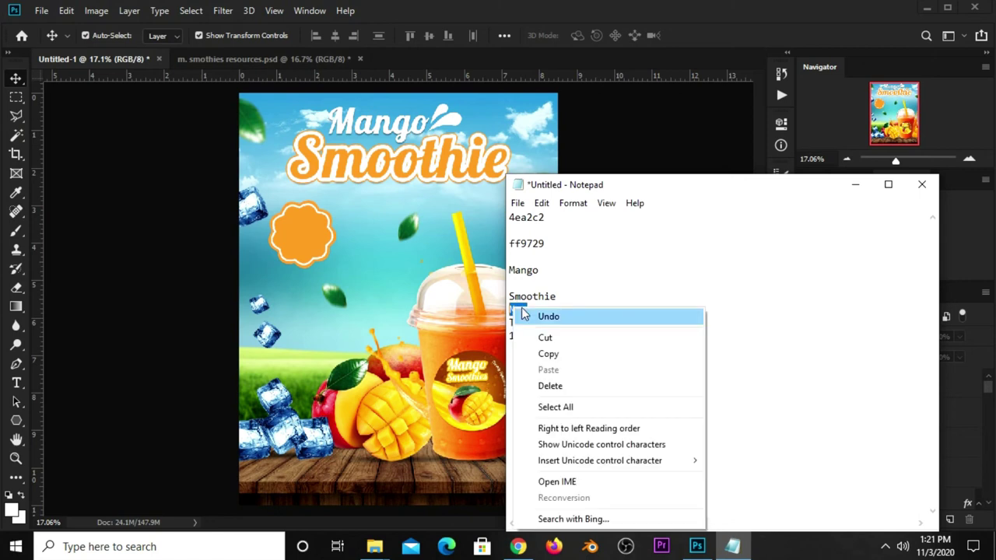
pyautogui.click(552, 355)
pyautogui.click(675, 72)
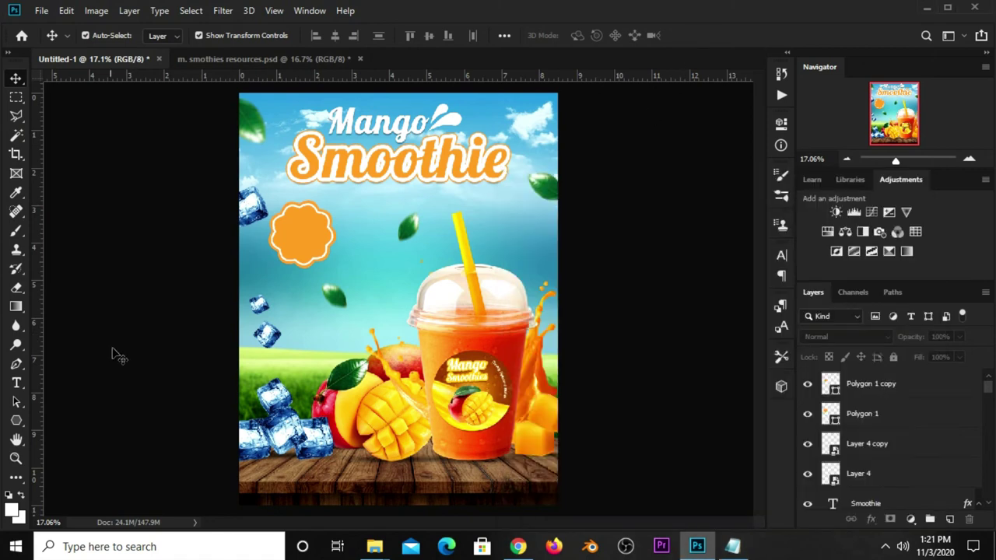
pyautogui.click(16, 384)
pyautogui.click(85, 382)
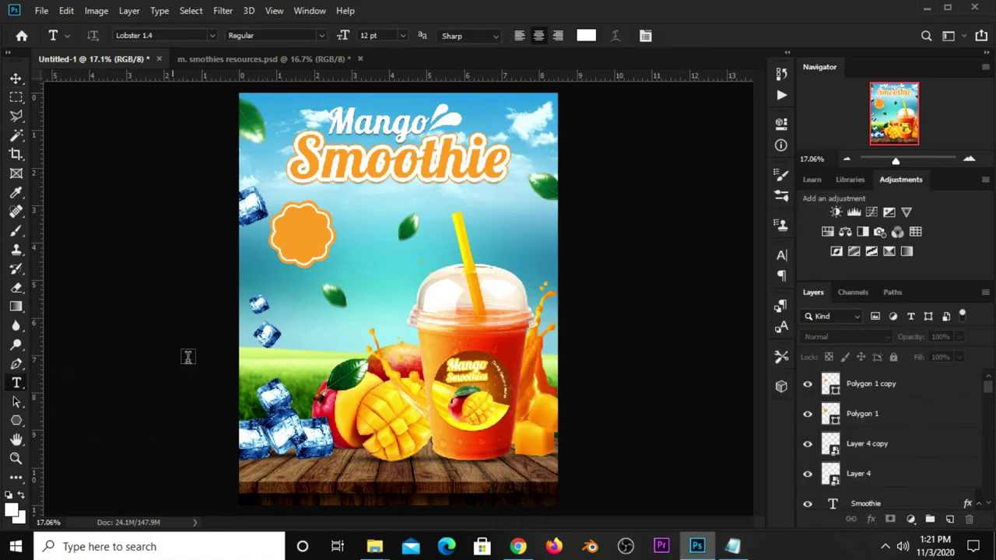
pyautogui.click(369, 259)
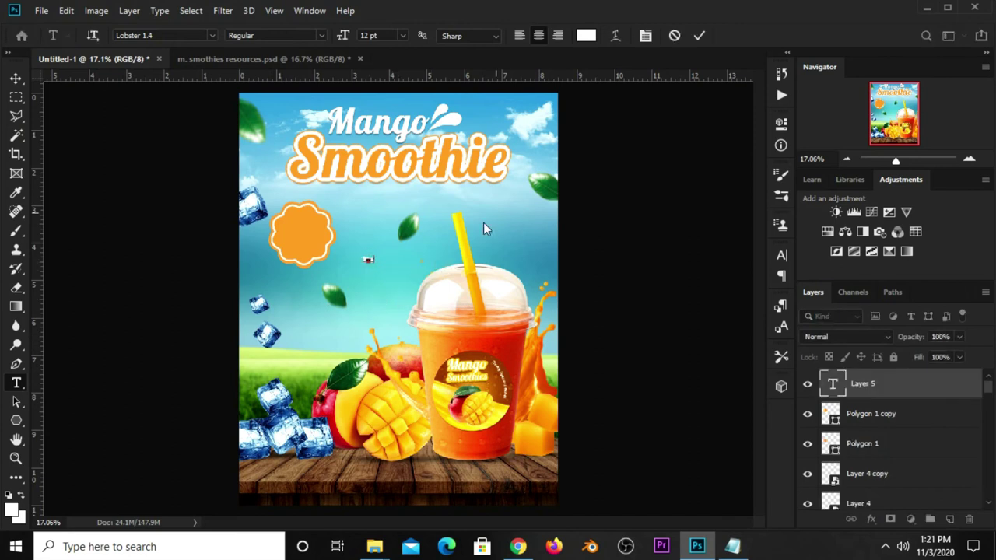
pyautogui.click(700, 35)
# - Enlarge the New text to about 458%, move it beside the badge, and duplicate it below
pyautogui.hotkey('ctrl', 't')
pyautogui.moveTo(372, 260); pyautogui.dragTo(415, 288)
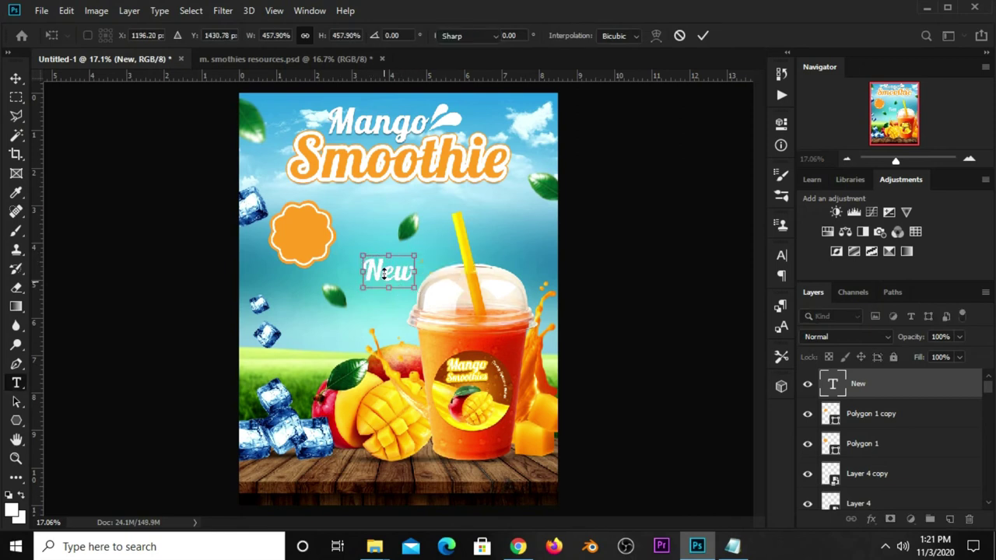
pyautogui.press('Return')
pyautogui.press('v')
pyautogui.moveTo(386, 271)
pyautogui.mouseDown()
pyautogui.moveTo(372, 262)
pyautogui.moveTo(369, 283)
pyautogui.mouseUp()
pyautogui.press('t')
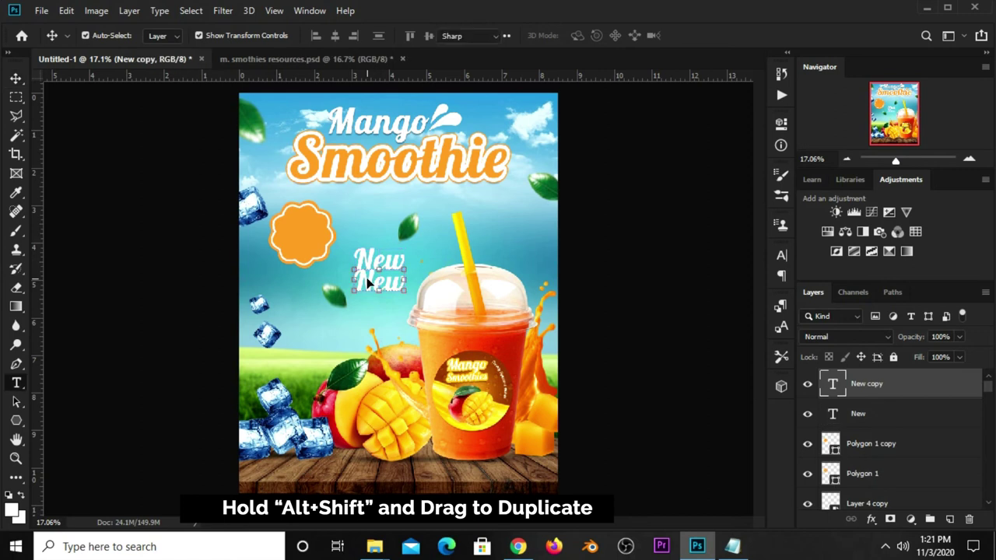
# - Replace the lower New copy with the word 'Taste' copied from the notes
pyautogui.click(732, 545)
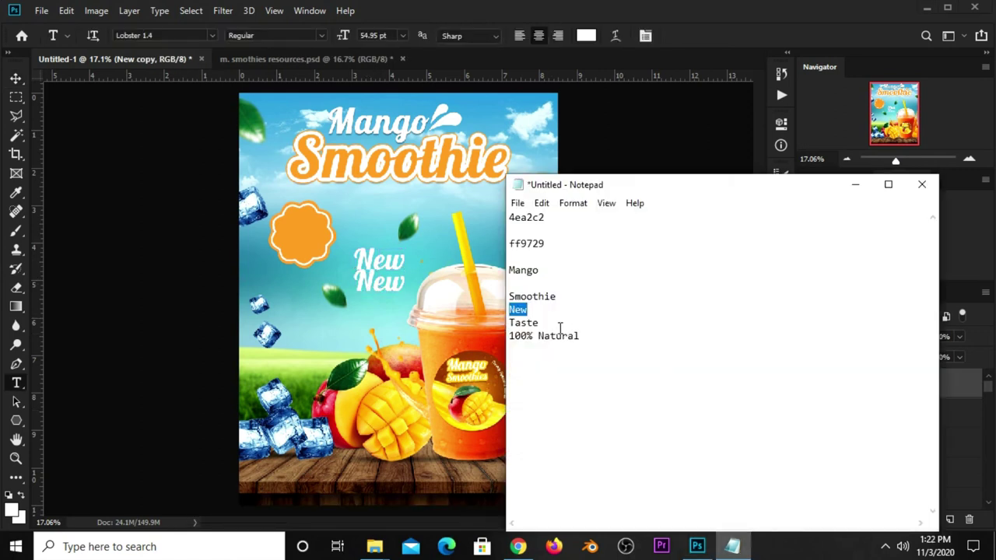
pyautogui.moveTo(559, 325); pyautogui.dragTo(509, 322)
pyautogui.rightClick(510, 325)
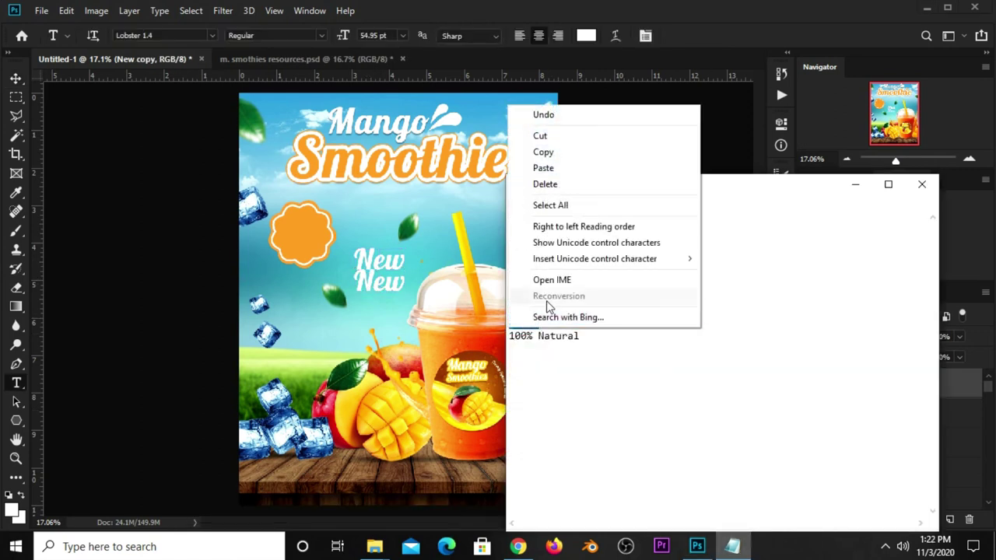
pyautogui.click(562, 147)
pyautogui.click(696, 39)
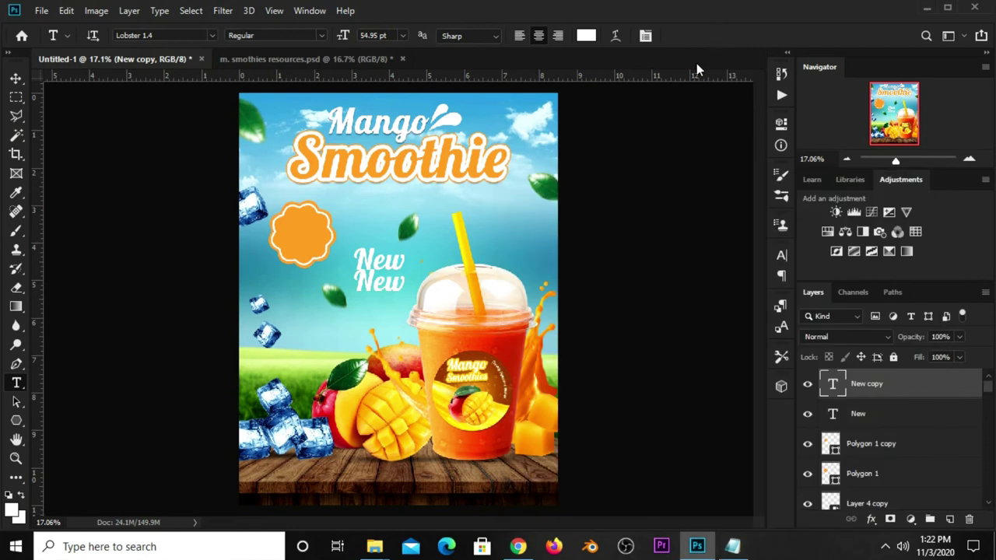
pyautogui.doubleClick(378, 283)
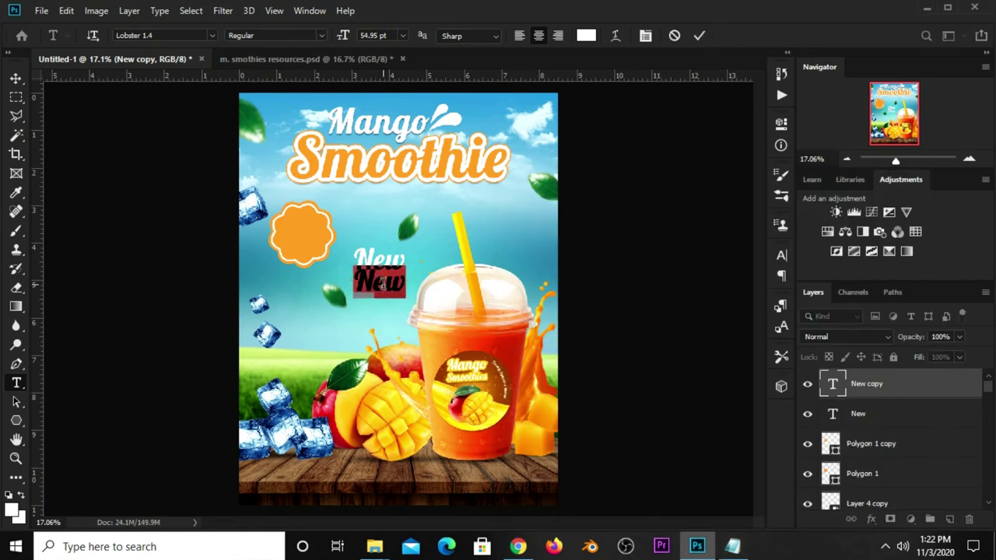
pyautogui.press('ctrl')
pyautogui.write('Taste')
pyautogui.click(701, 35)
pyautogui.press('v')
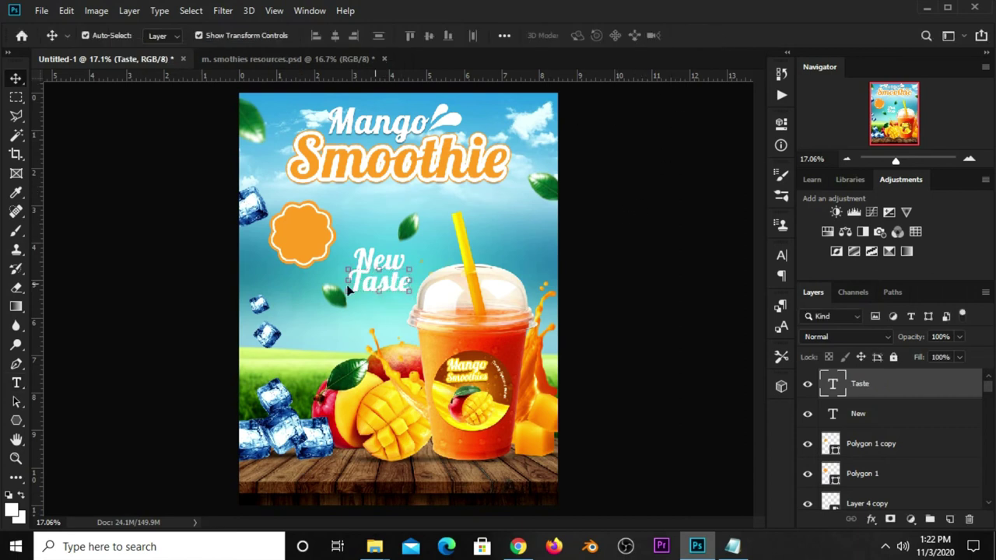
# - Enlarge the New text slightly and nudge it a few pixels left
pyautogui.click(591, 230)
pyautogui.click(380, 254)
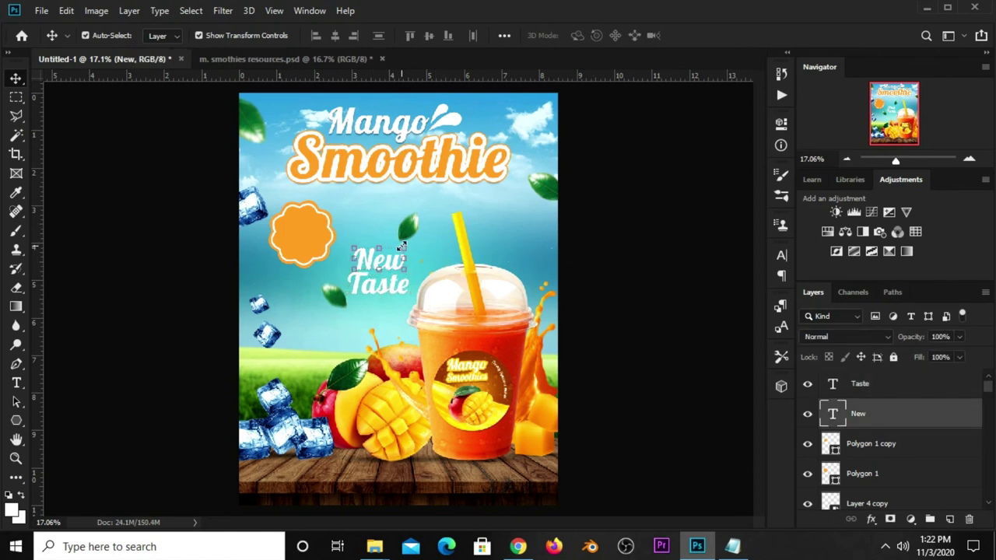
pyautogui.hotkey('ctrl', 't')
pyautogui.moveTo(404, 246); pyautogui.dragTo(412, 240)
pyautogui.press('Return')
pyautogui.hotkey('shift', 'Left')
pyautogui.hotkey('shift', 'Left')
pyautogui.hotkey('shift', 'Left')
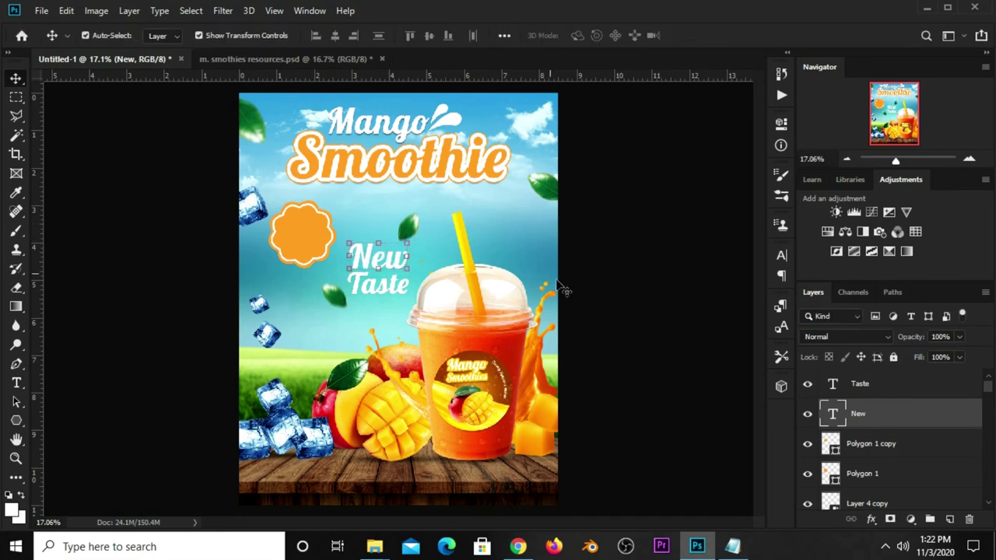
# - Move the New and Taste text together onto the orange badge
pyautogui.keyDown('shift'); pyautogui.click(883, 385); pyautogui.keyUp('shift')
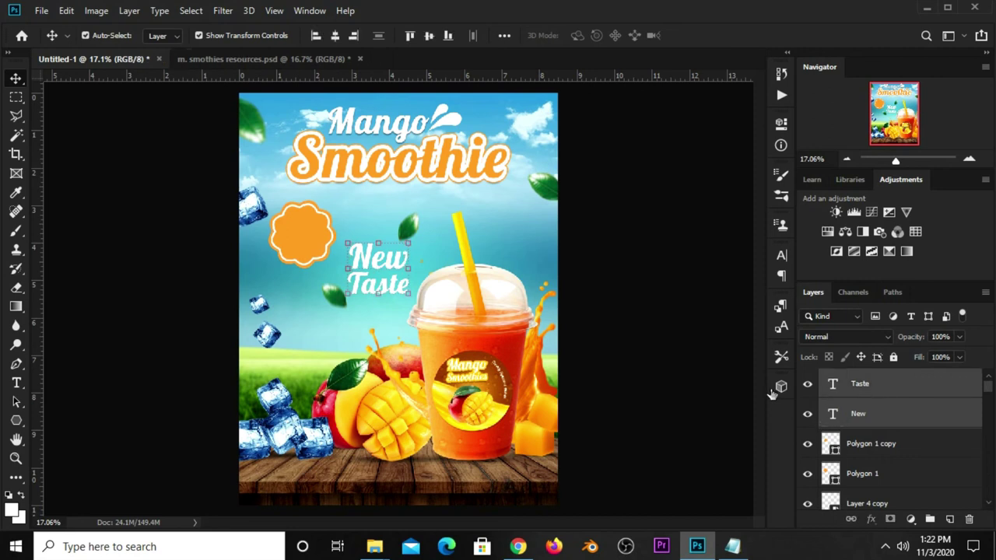
pyautogui.hotkey('ctrl', 't')
pyautogui.moveTo(392, 250)
pyautogui.mouseDown()
pyautogui.moveTo(318, 214)
pyautogui.moveTo(276, 256)
pyautogui.mouseUp()
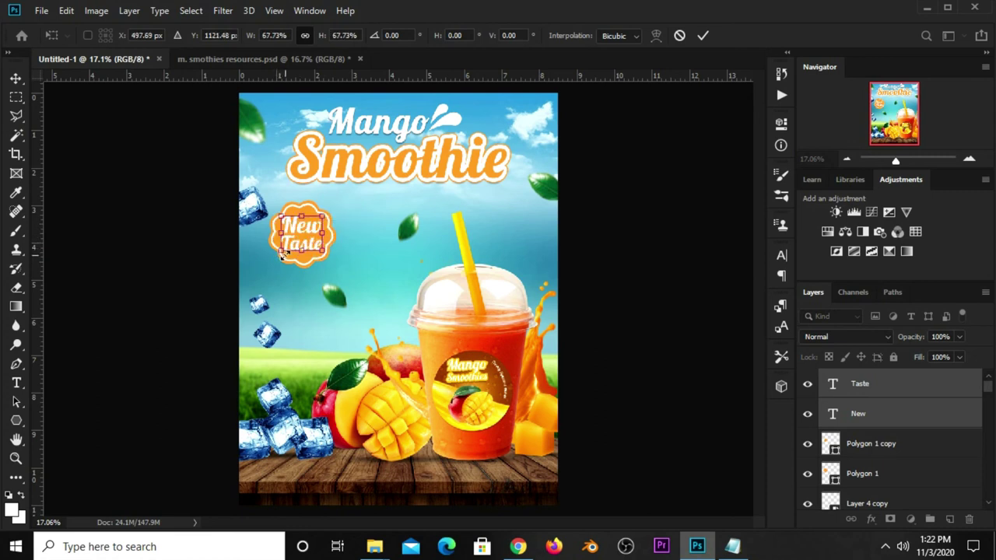
pyautogui.press('Return')
pyautogui.click(179, 286)
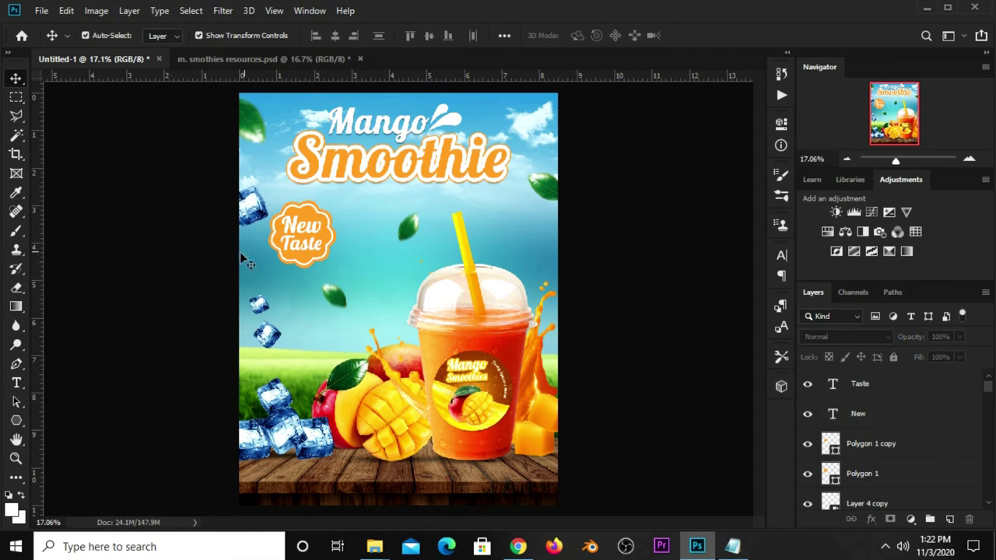
# - Shrink the New and Taste text to fit inside the badge
pyautogui.click(855, 413)
pyautogui.keyDown('shift'); pyautogui.click(862, 386); pyautogui.keyUp('shift')
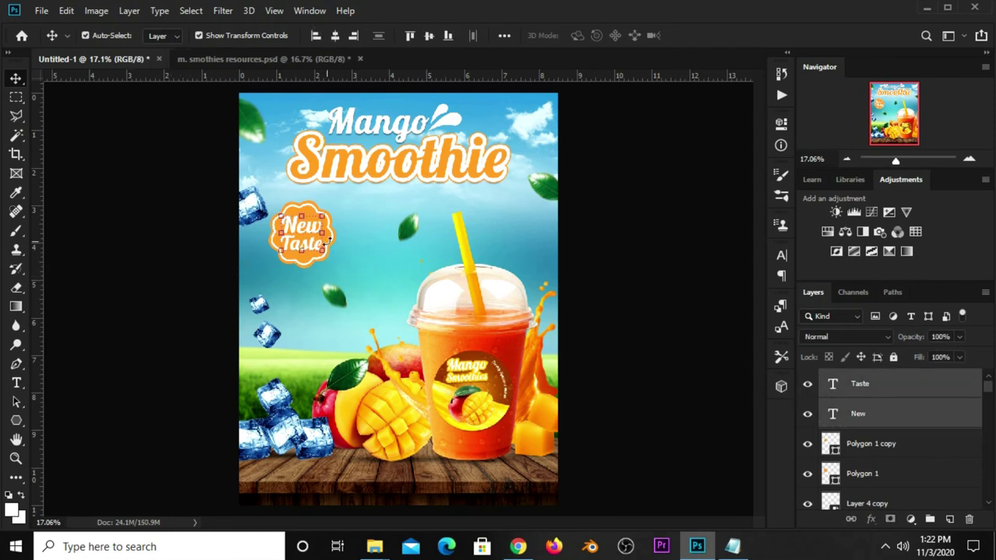
pyautogui.click(277, 215)
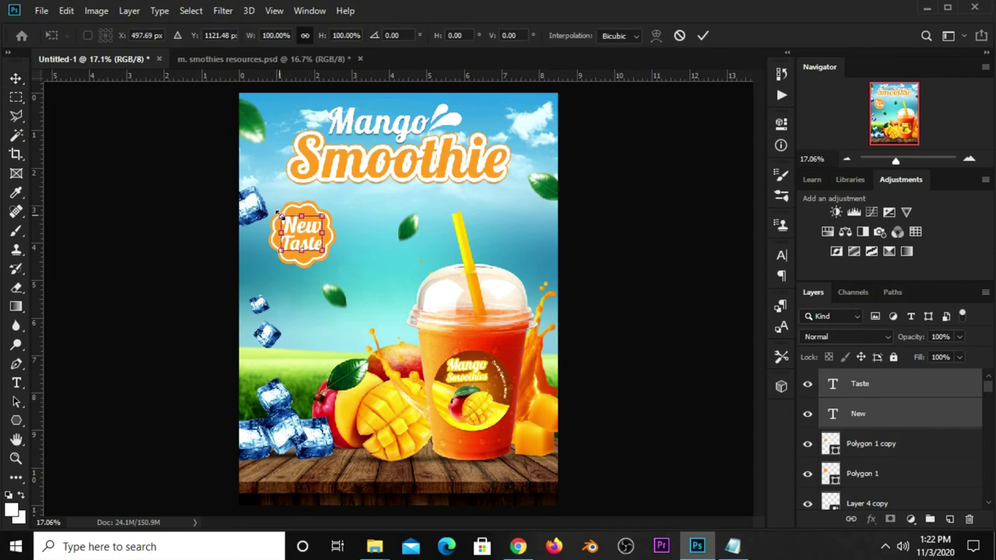
pyautogui.moveTo(280, 215); pyautogui.dragTo(276, 216)
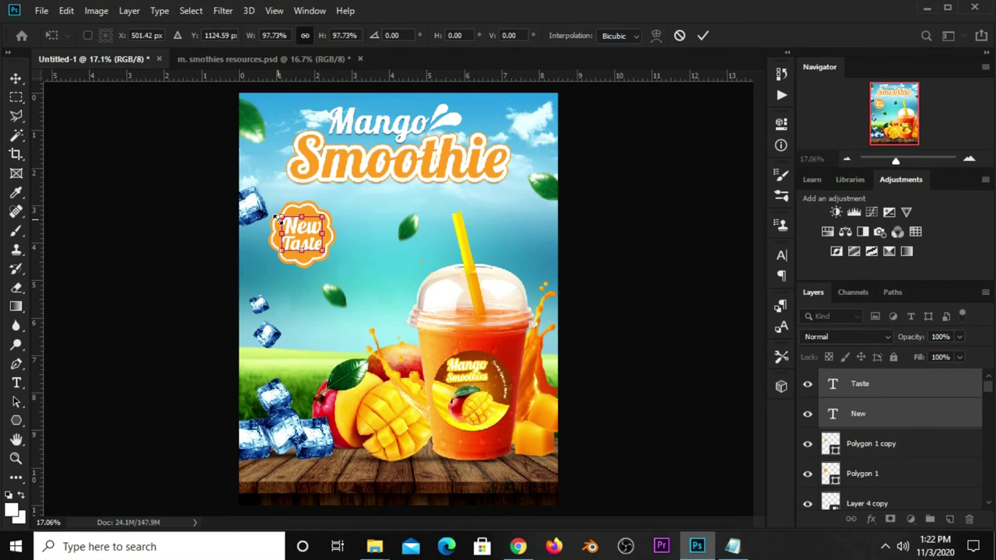
pyautogui.click(191, 308)
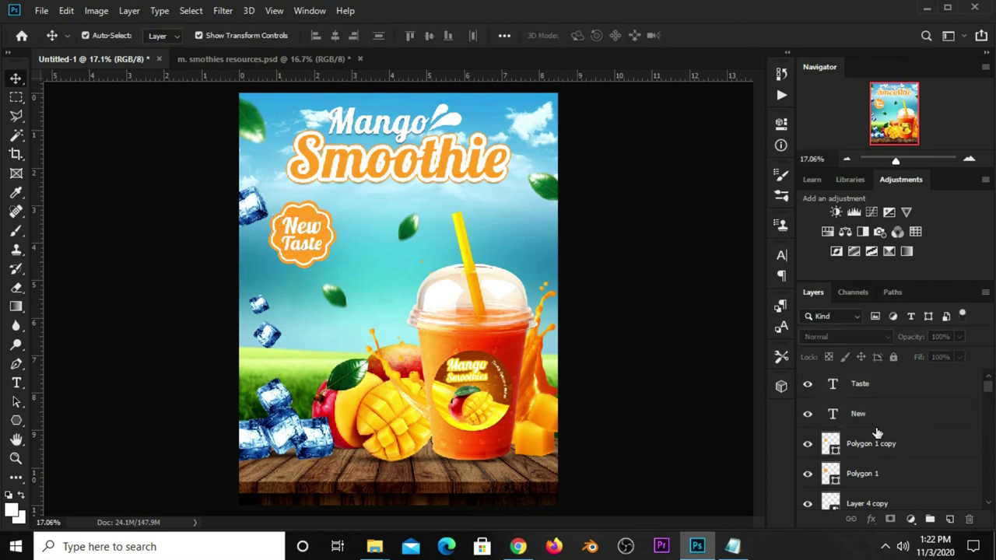
# - Group the layers from Taste through Polygon 1 into Group 1
pyautogui.click(864, 473)
pyautogui.keyDown('shift'); pyautogui.click(866, 393); pyautogui.keyUp('shift')
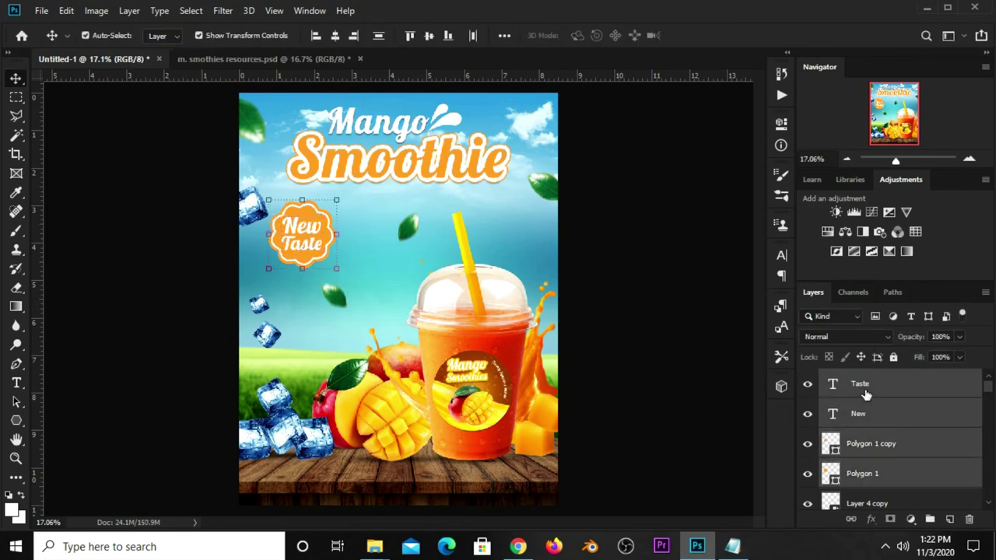
pyautogui.hotkey('ctrl', 'g')
pyautogui.click(807, 378)
pyautogui.click(807, 378)
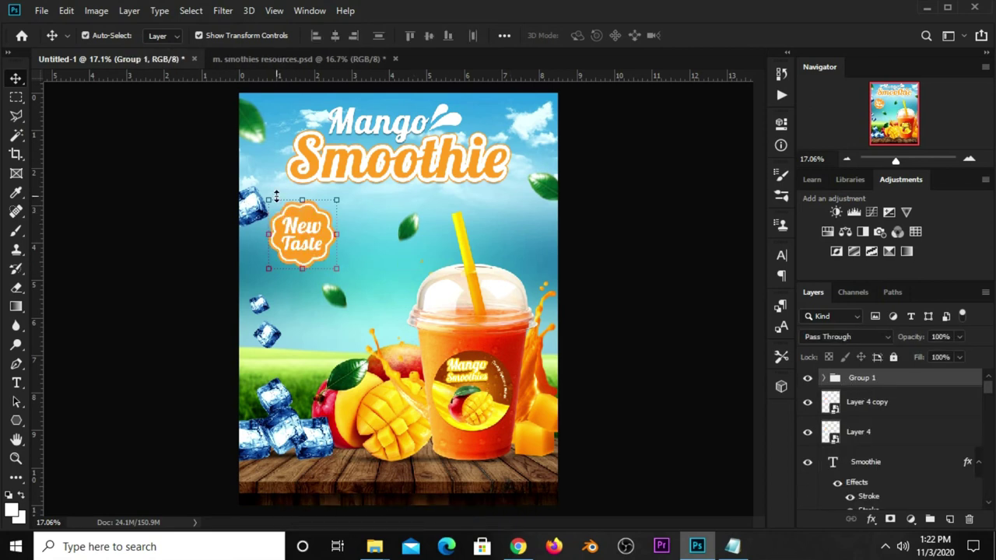
# - Tilt the badge group about -14.66°, shrink it to ~90%, and shift it down-left
pyautogui.moveTo(276, 196); pyautogui.dragTo(268, 207)
pyautogui.moveTo(317, 227); pyautogui.dragTo(311, 237)
pyautogui.moveTo(321, 200); pyautogui.dragTo(317, 209)
pyautogui.press('Return')
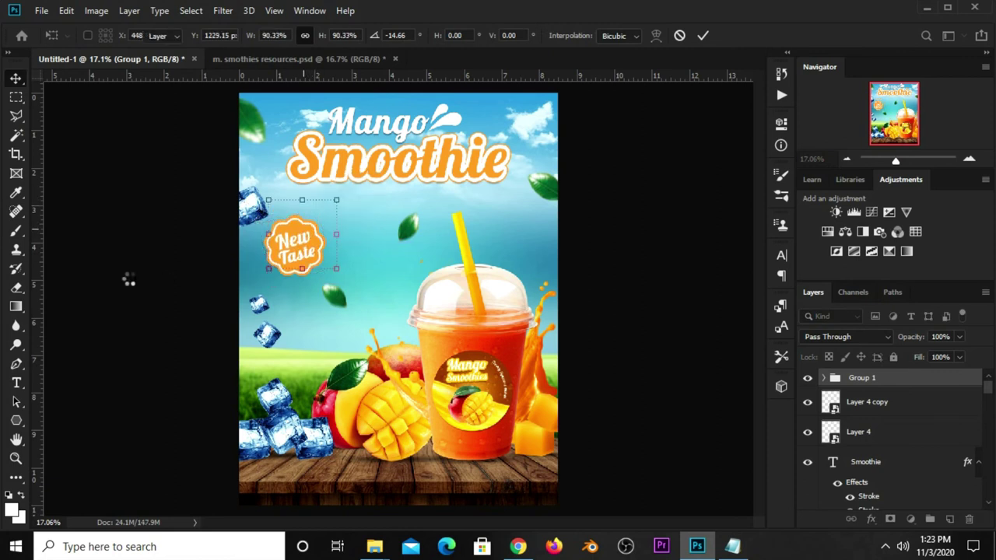
pyautogui.click(152, 271)
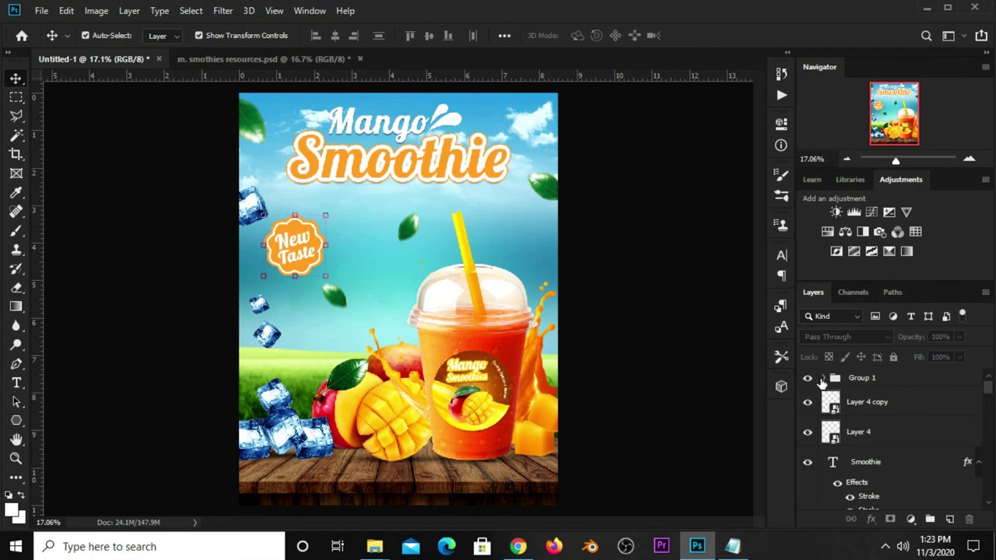
# - Expand Group 1 and select its Polygon 1 badge shape layer
pyautogui.click(831, 381)
pyautogui.click(823, 378)
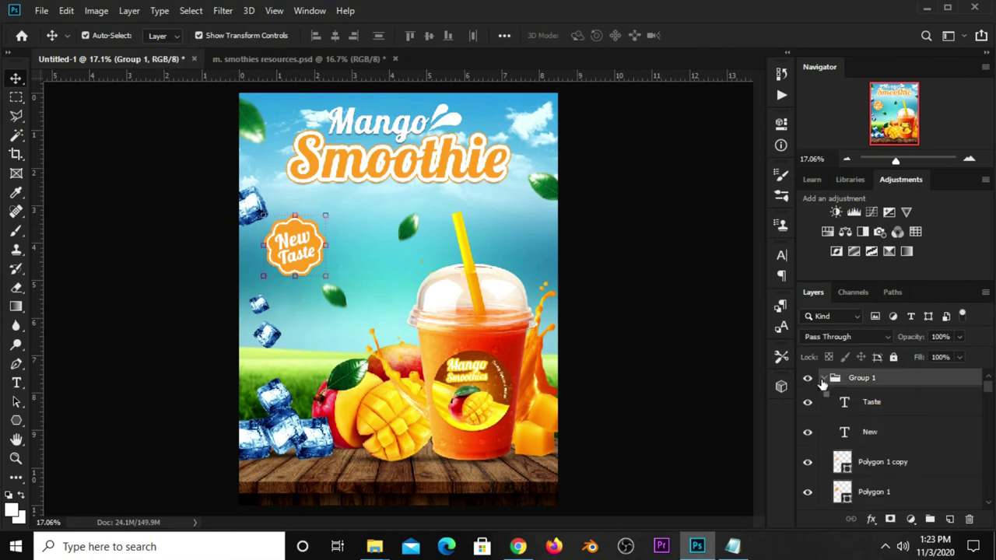
pyautogui.scroll(-1, 883, 456)
pyautogui.click(880, 459)
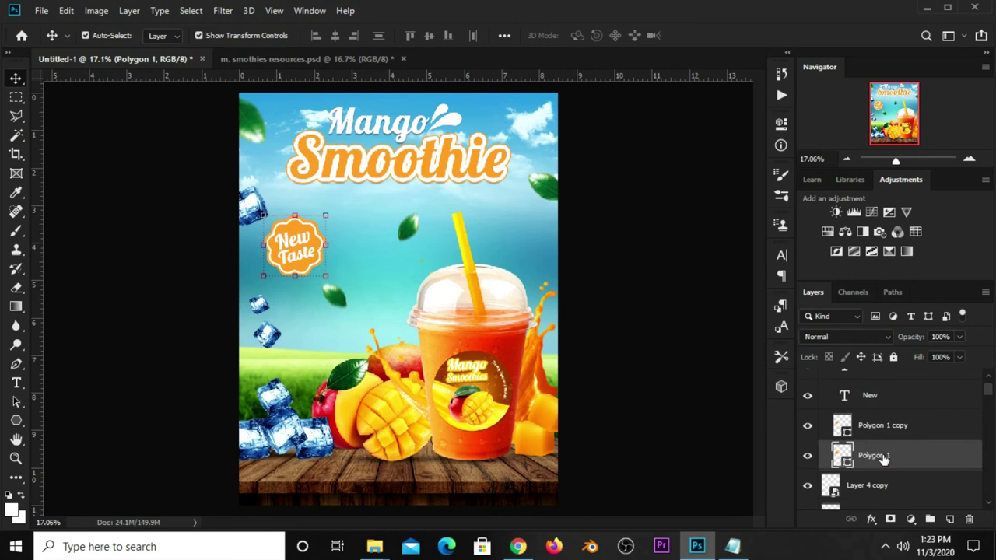
# - Add a Drop Shadow layer effect to the Polygon 1 badge shape
pyautogui.click(806, 456)
pyautogui.click(807, 456)
pyautogui.click(871, 519)
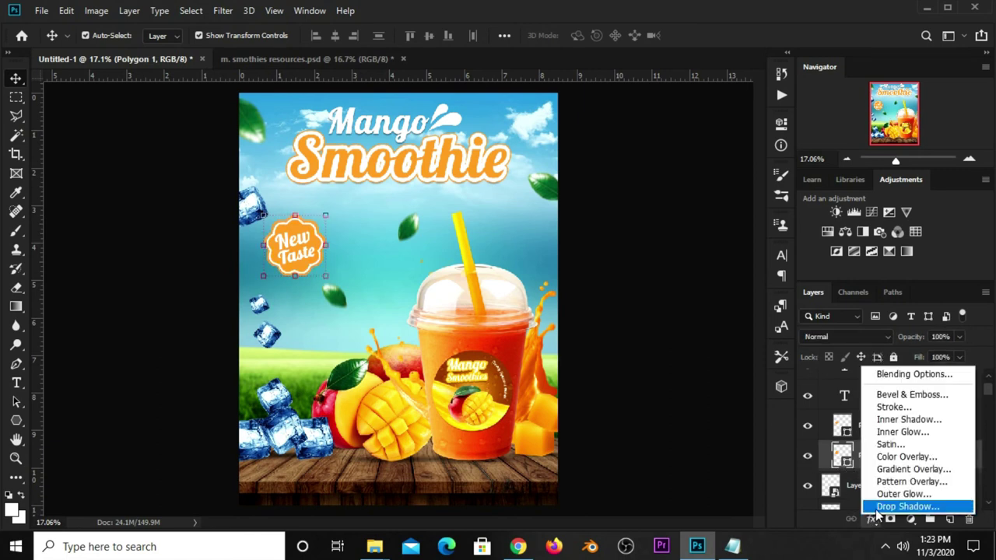
pyautogui.click(872, 519)
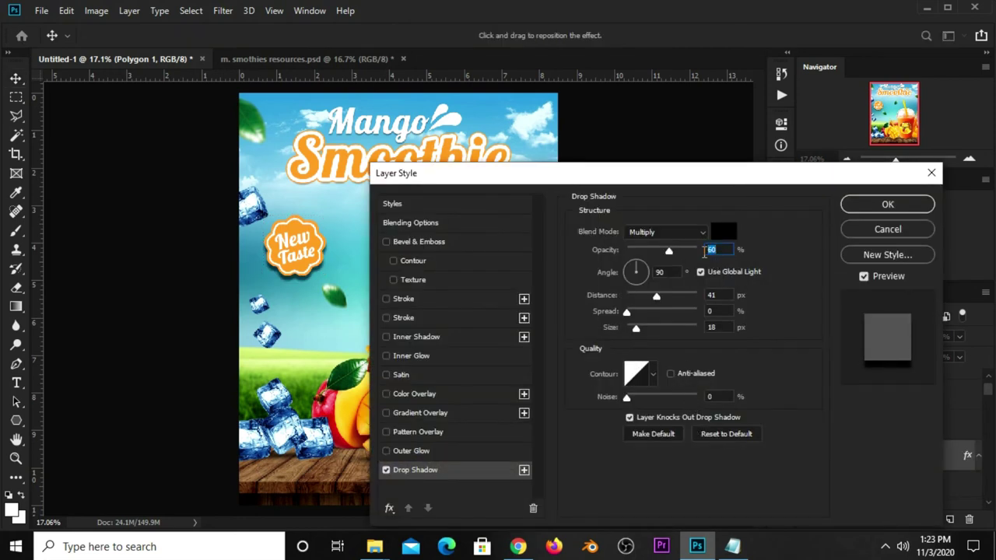
# - Set the shadow to 33% opacity, 7 px distance, 2% spread, 8 px size, and apply
pyautogui.write('33')
pyautogui.click(735, 296)
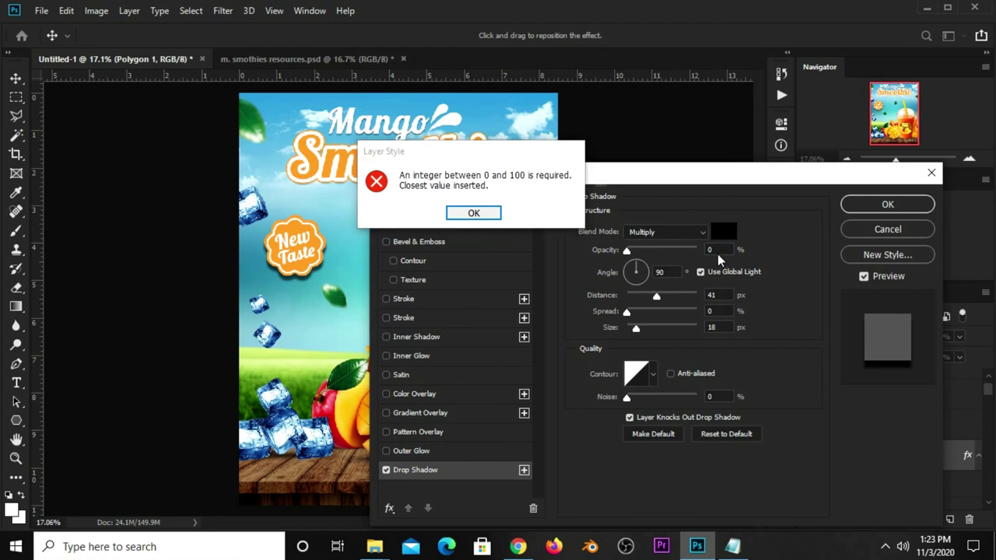
pyautogui.click(488, 213)
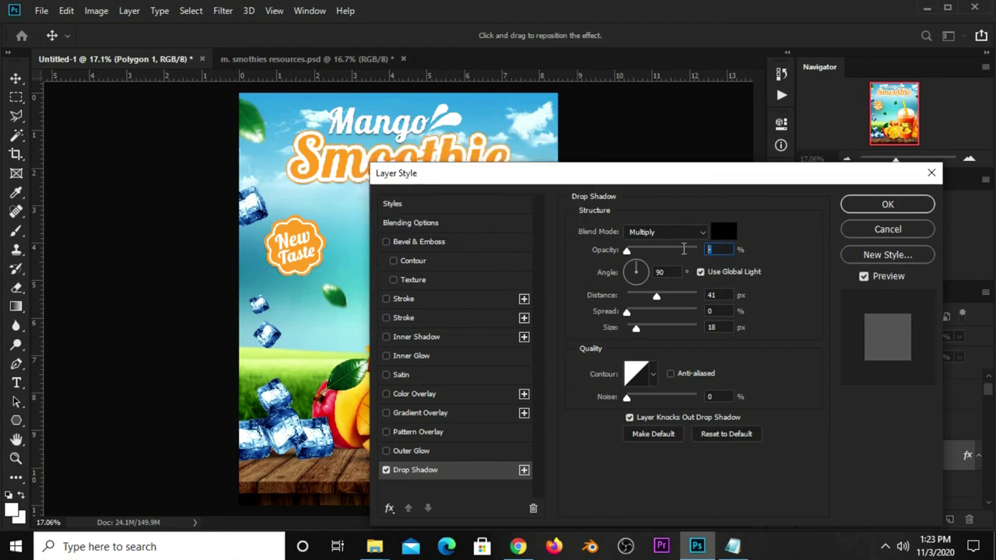
pyautogui.write('33')
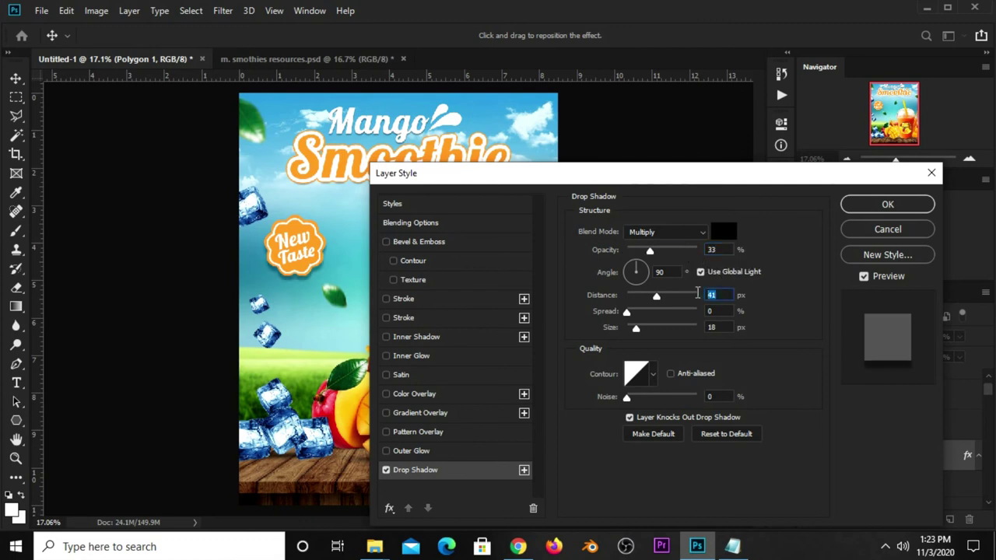
pyautogui.write('7')
pyautogui.press('Tab')
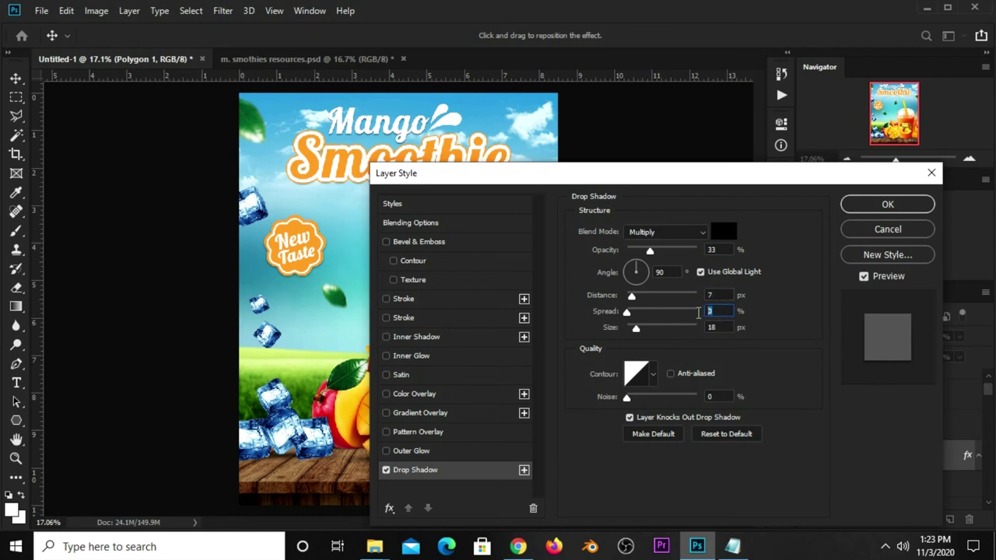
pyautogui.write('2')
pyautogui.write('8')
pyautogui.doubleClick(716, 295)
pyautogui.click(658, 272)
pyautogui.click(848, 206)
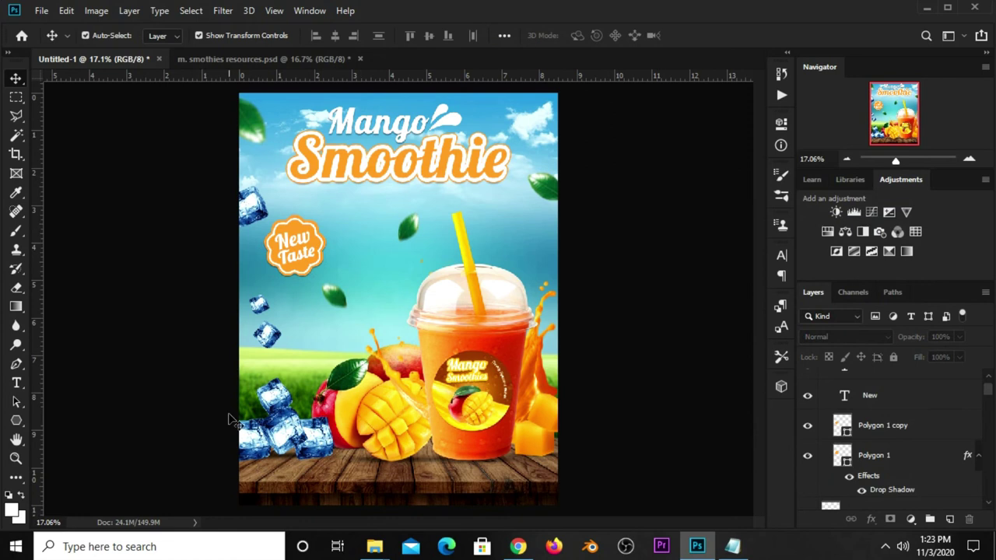
# - On a new layer, trace a curved ribbon path at lower left and make it a selection
pyautogui.click(949, 519)
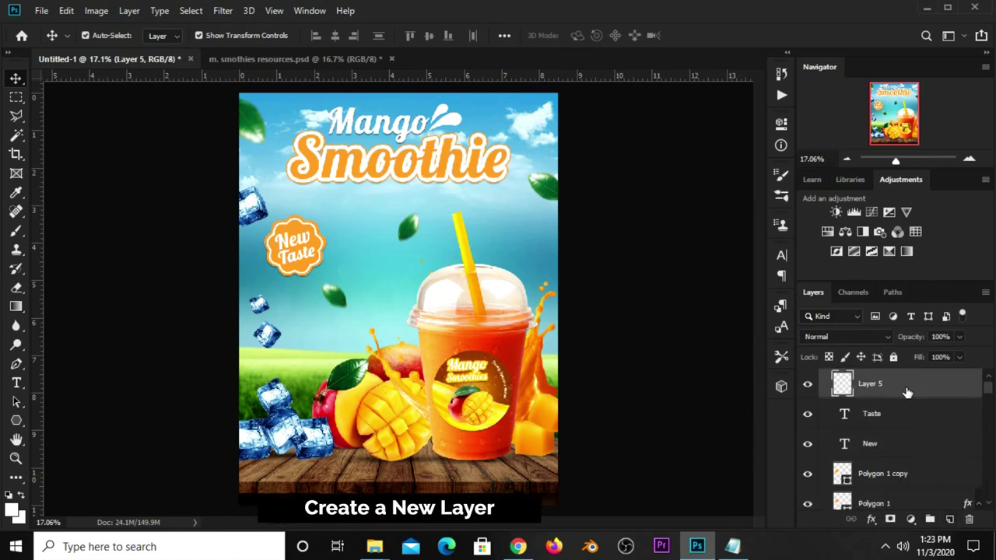
pyautogui.click(15, 363)
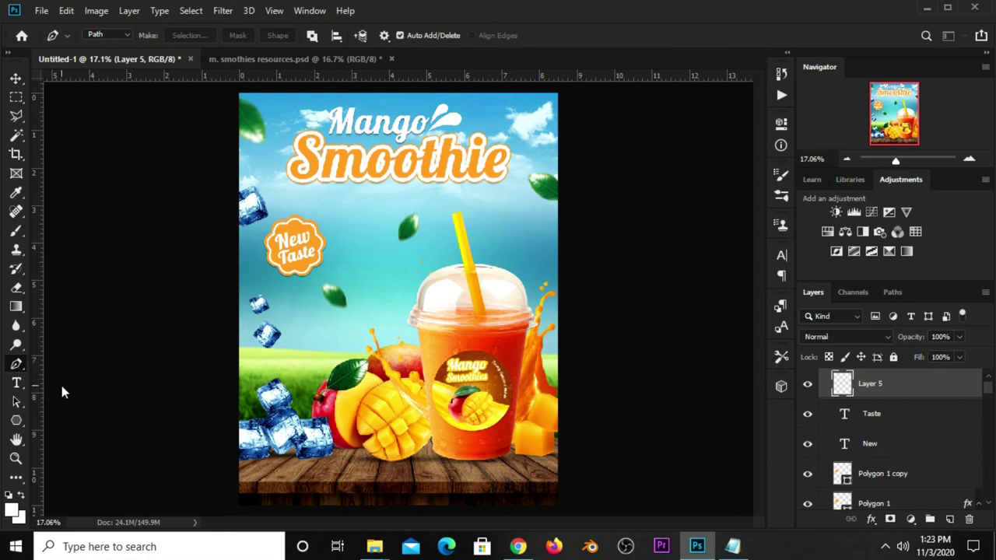
pyautogui.click(224, 463)
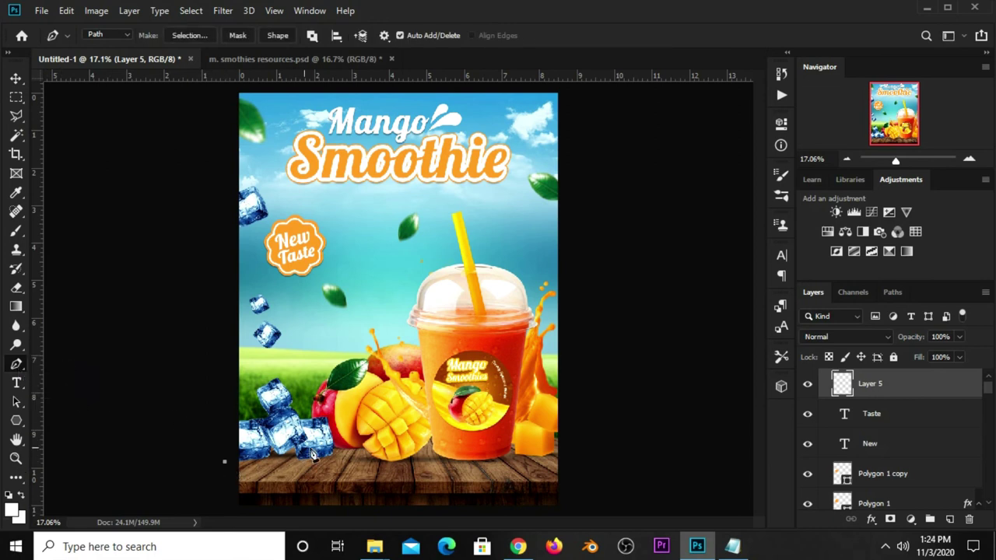
pyautogui.click(300, 455)
pyautogui.moveTo(300, 455); pyautogui.dragTo(286, 441)
pyautogui.click(230, 476)
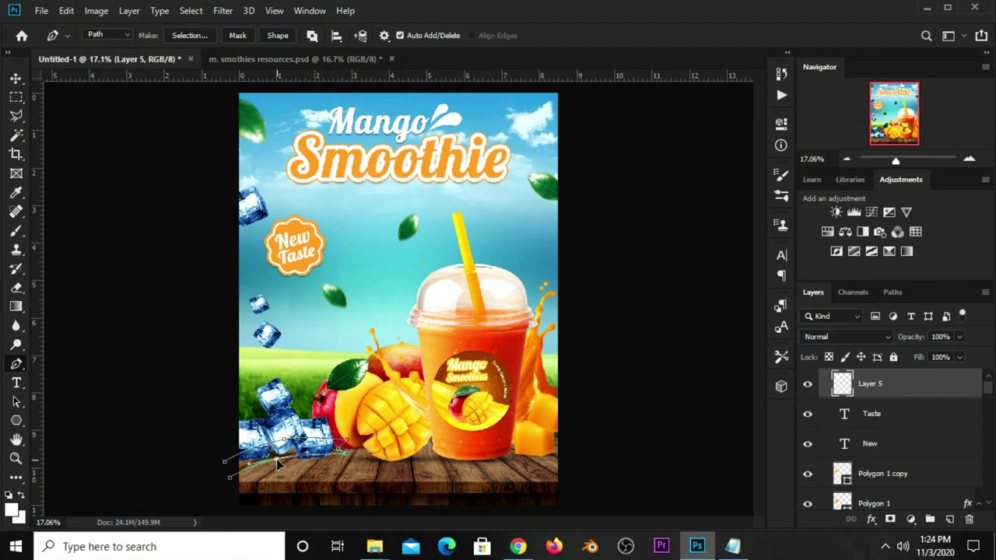
pyautogui.rightClick(230, 470)
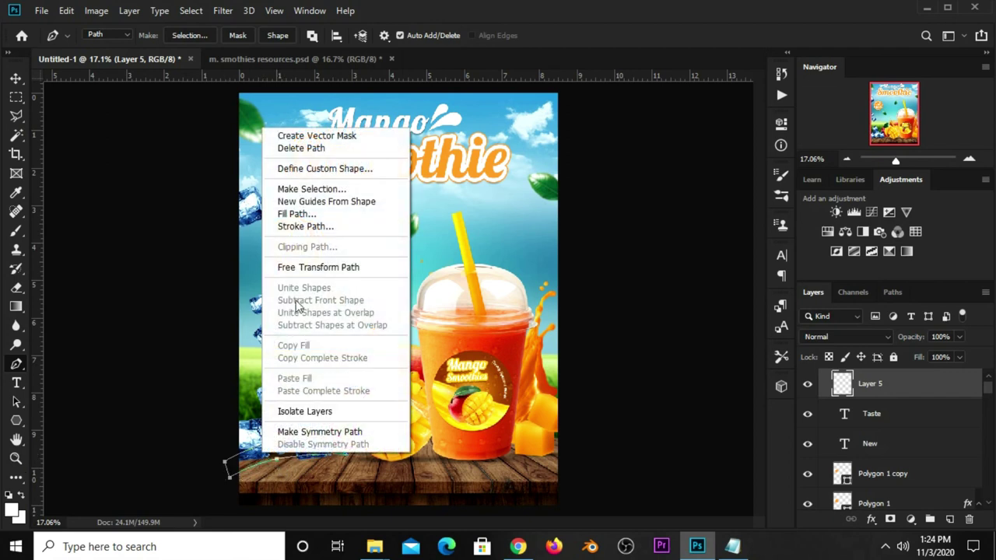
pyautogui.click(307, 189)
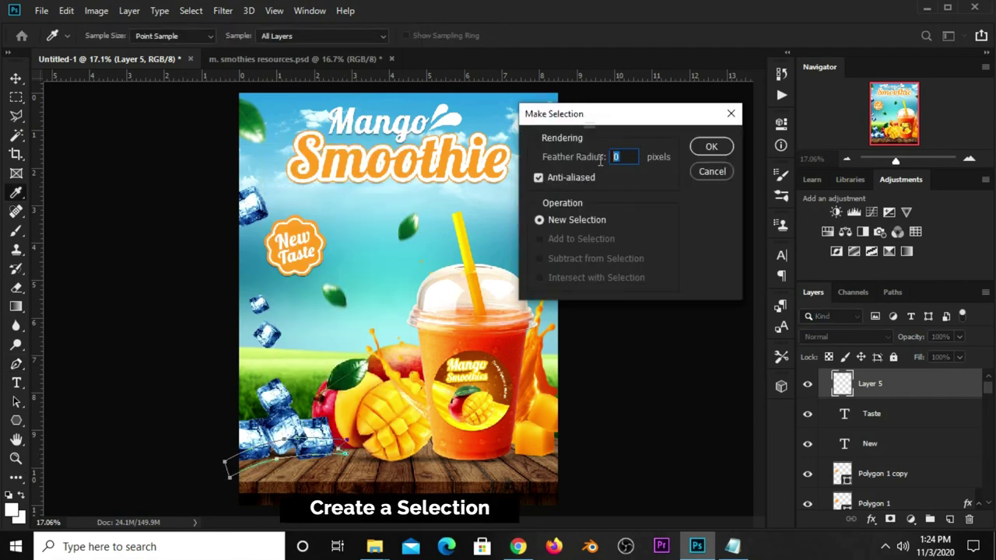
pyautogui.click(697, 148)
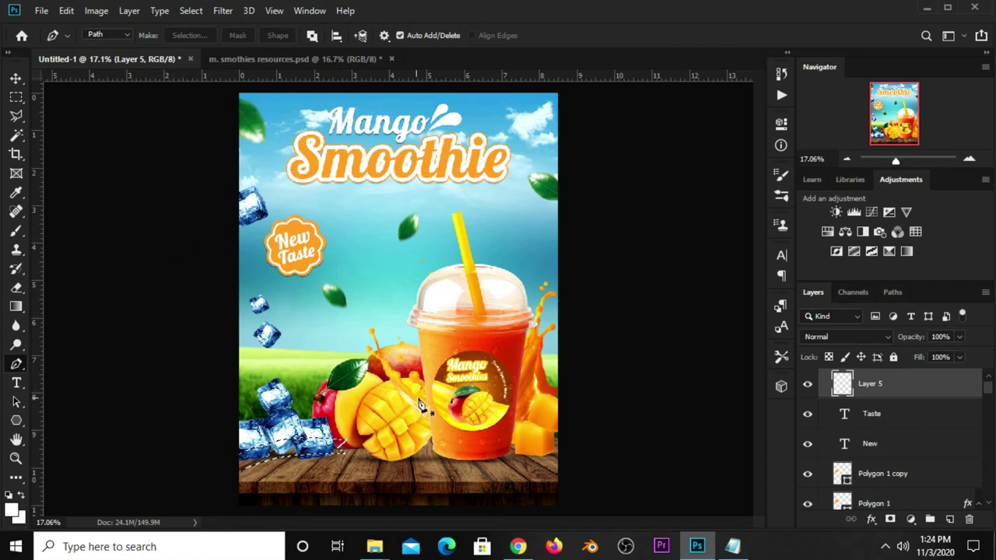
# - Fill the ribbon selection with orange #ff9729 sampled from the Smoothie title
pyautogui.click(15, 96)
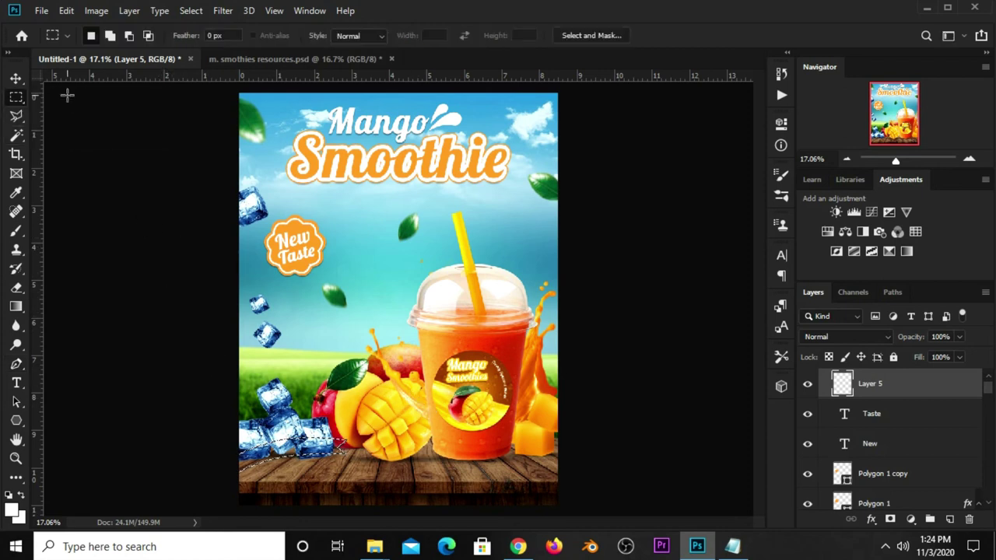
pyautogui.rightClick(16, 97)
pyautogui.click(70, 97)
pyautogui.rightClick(296, 187)
pyautogui.click(334, 366)
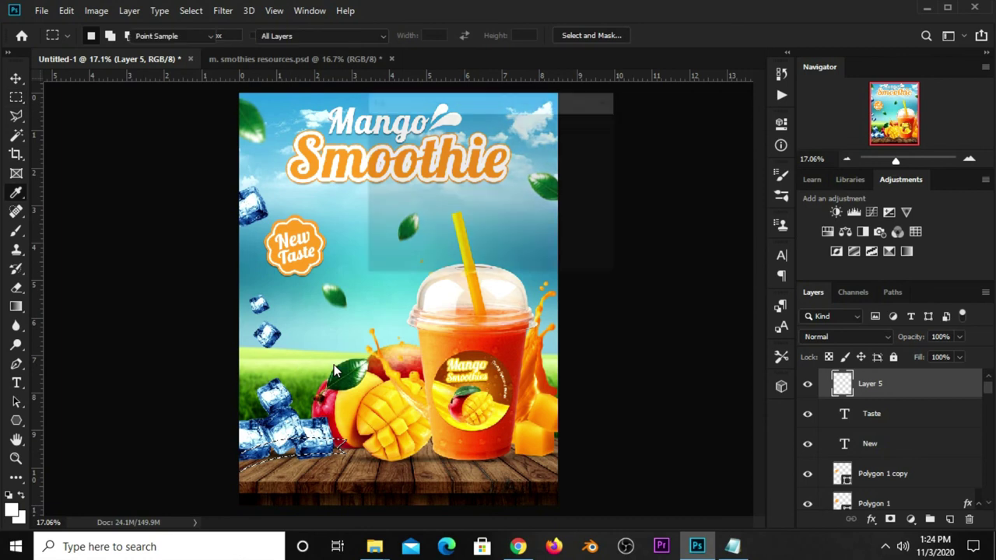
pyautogui.click(502, 128)
pyautogui.click(484, 169)
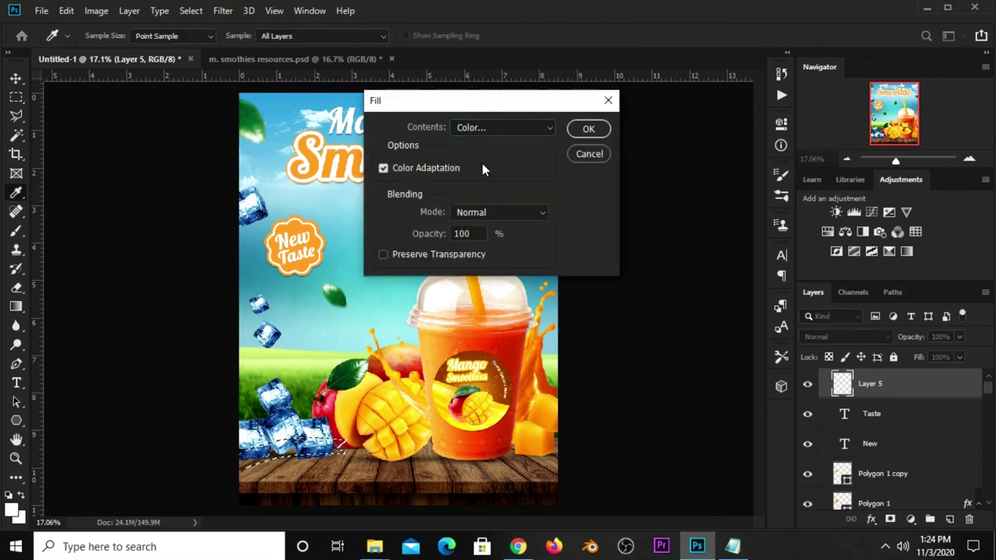
pyautogui.click(317, 154)
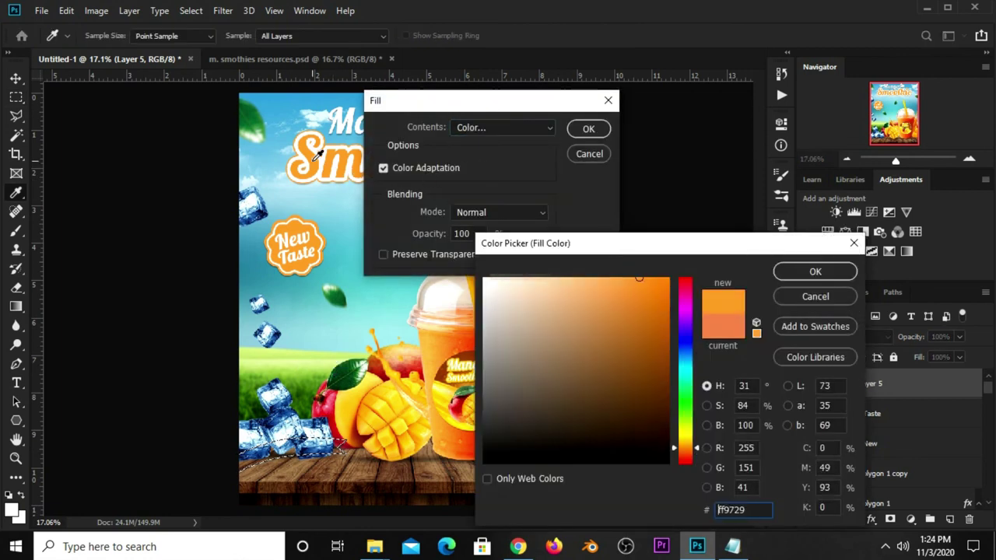
pyautogui.click(784, 274)
pyautogui.click(584, 132)
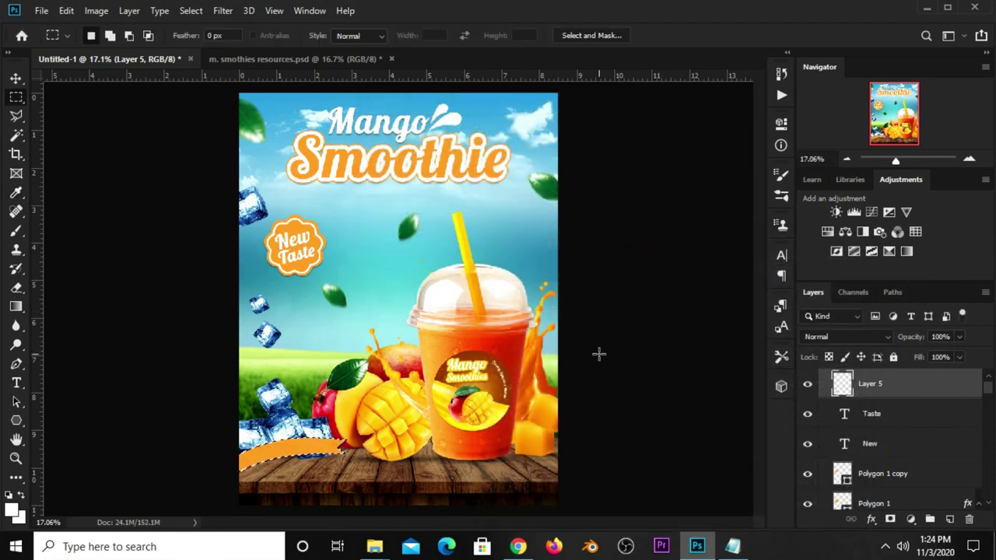
# - Deselect, then convert the orange ribbon Layer 5 to a smart object
pyautogui.hotkey('ctrl', 'd')
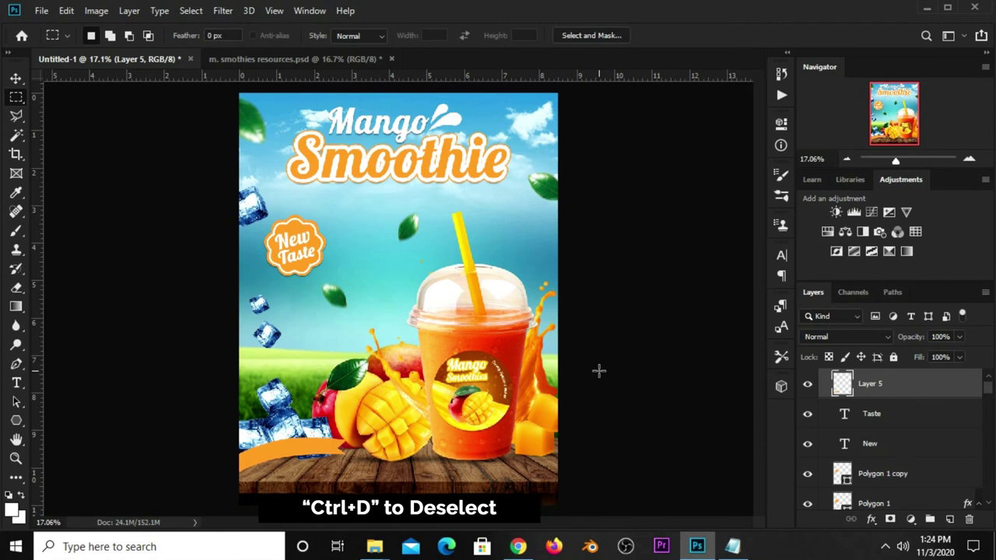
pyautogui.press('v')
pyautogui.rightClick(895, 389)
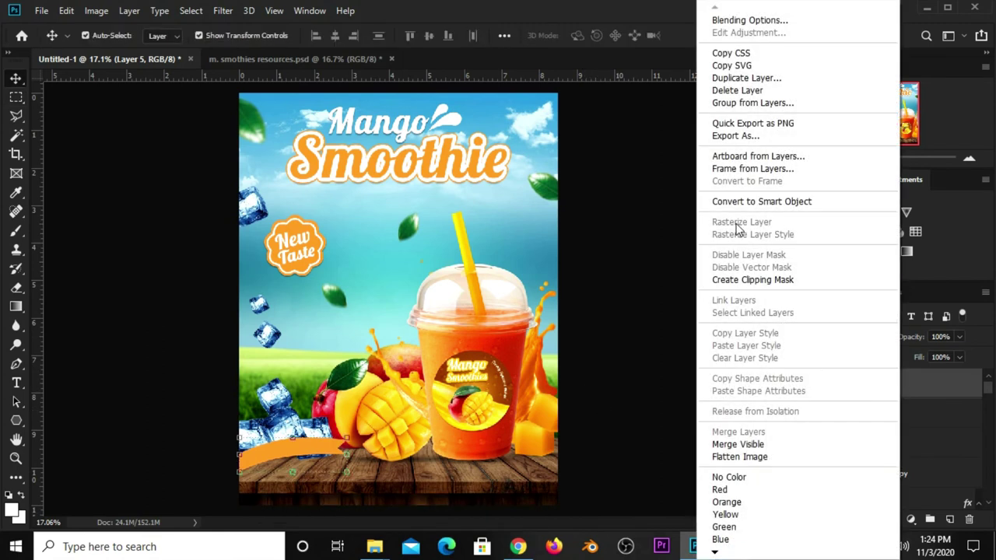
pyautogui.click(747, 202)
pyautogui.click(295, 454)
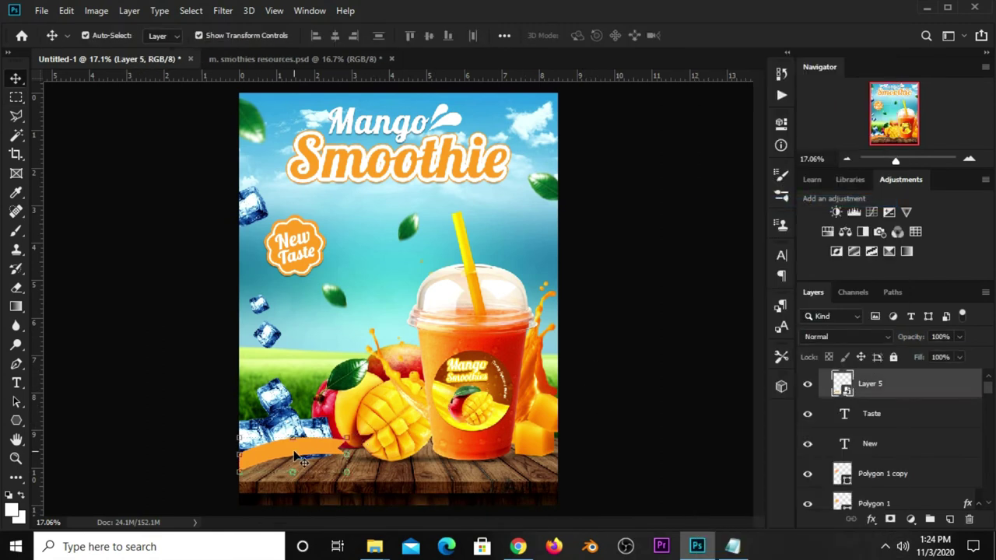
# - Duplicate the New text below the badge, then move Layer 5 and New copy above Group 1
pyautogui.click(293, 250)
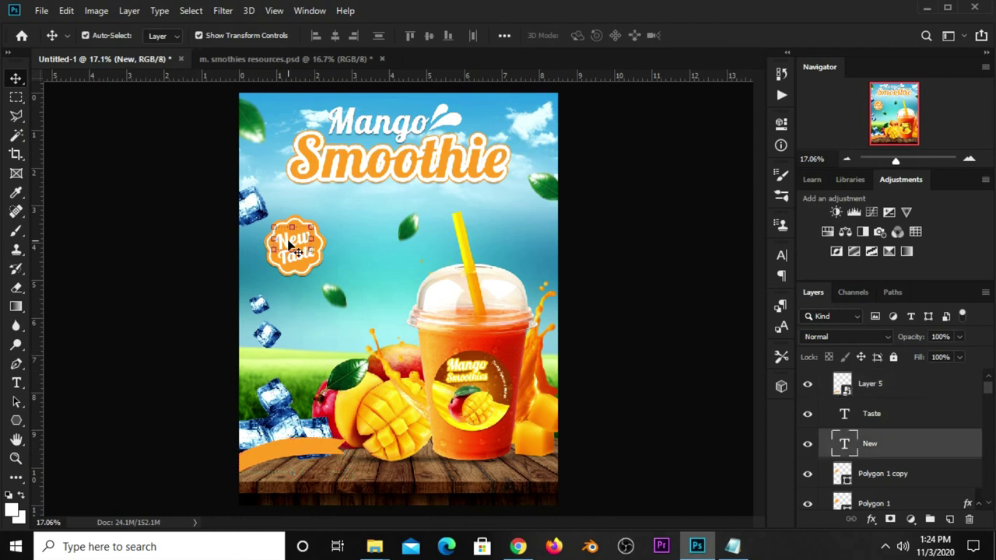
pyautogui.moveTo(288, 238); pyautogui.dragTo(381, 377)
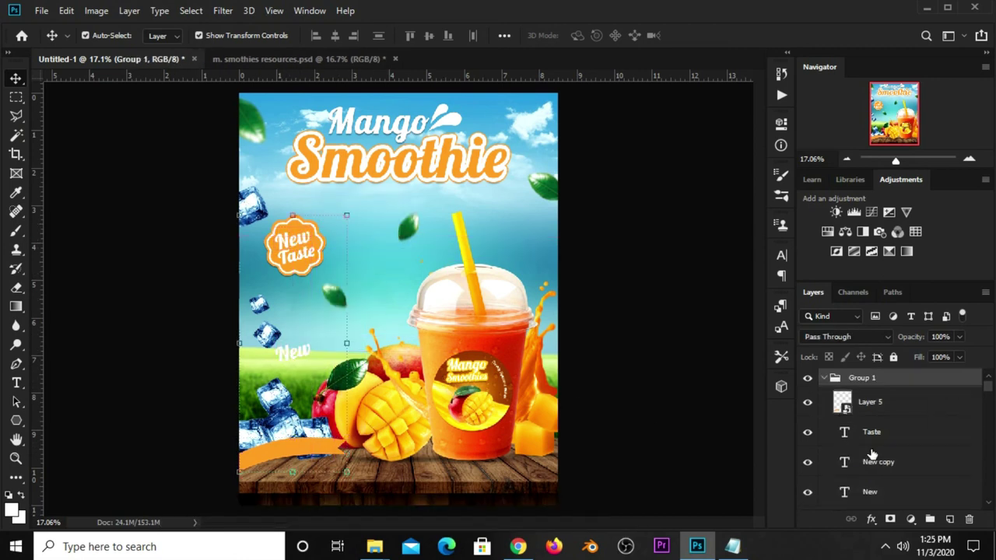
pyautogui.click(871, 415)
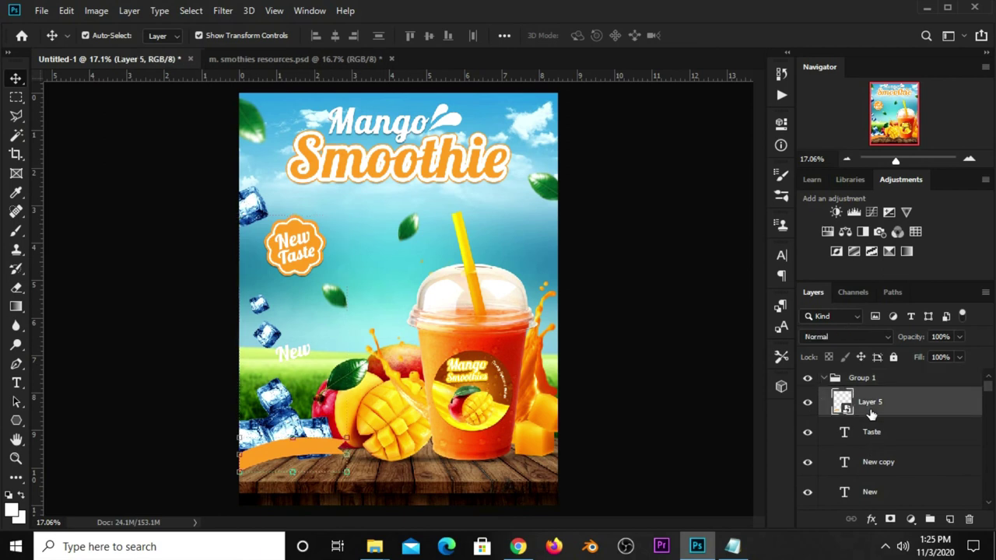
pyautogui.keyDown('shift'); pyautogui.click(879, 465); pyautogui.keyUp('shift')
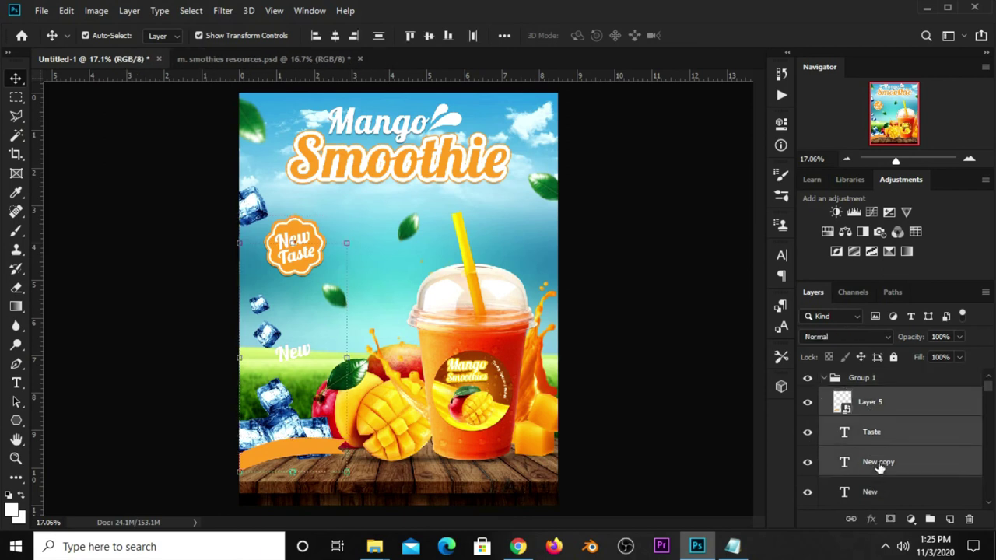
pyautogui.click(879, 463)
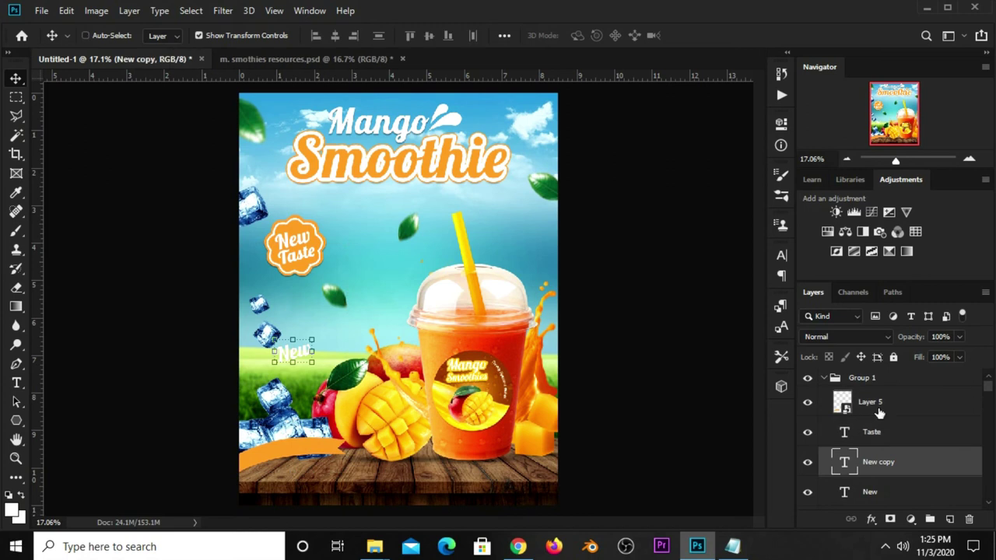
pyautogui.keyDown('shift'); pyautogui.click(880, 413); pyautogui.keyUp('shift')
pyautogui.moveTo(878, 414); pyautogui.dragTo(856, 382)
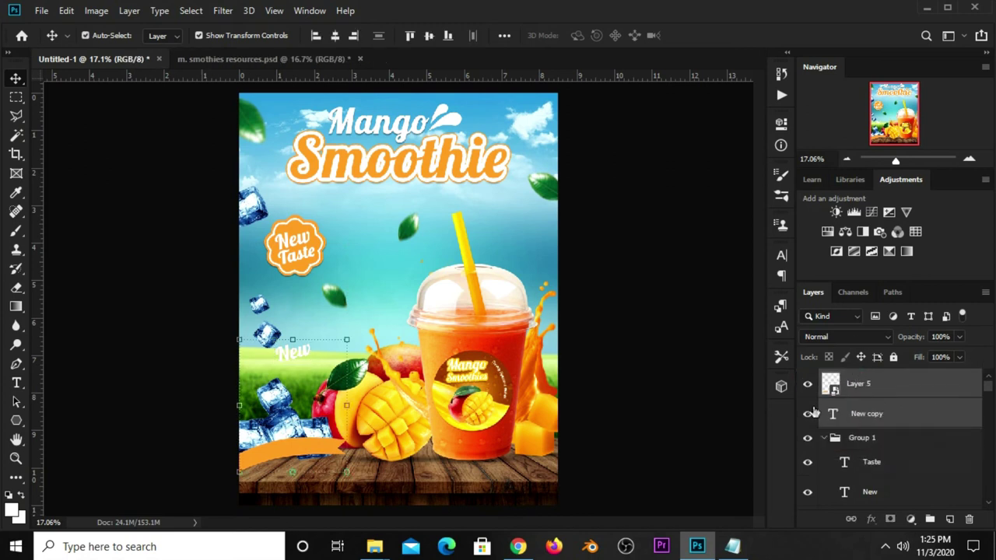
pyautogui.click(413, 396)
pyautogui.click(296, 352)
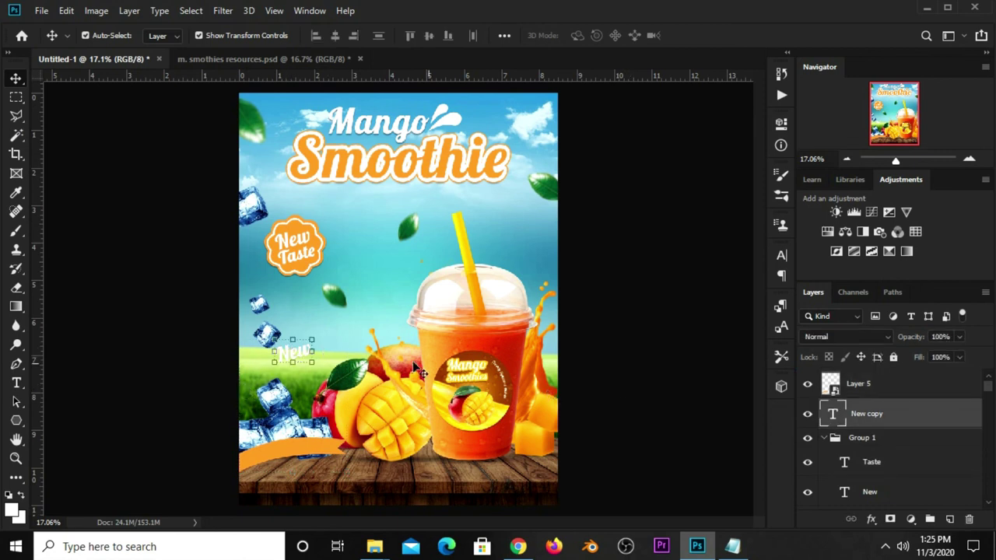
# - Copy the '100% Natural' line from the Notepad notes
pyautogui.click(733, 547)
pyautogui.moveTo(584, 336); pyautogui.dragTo(521, 336)
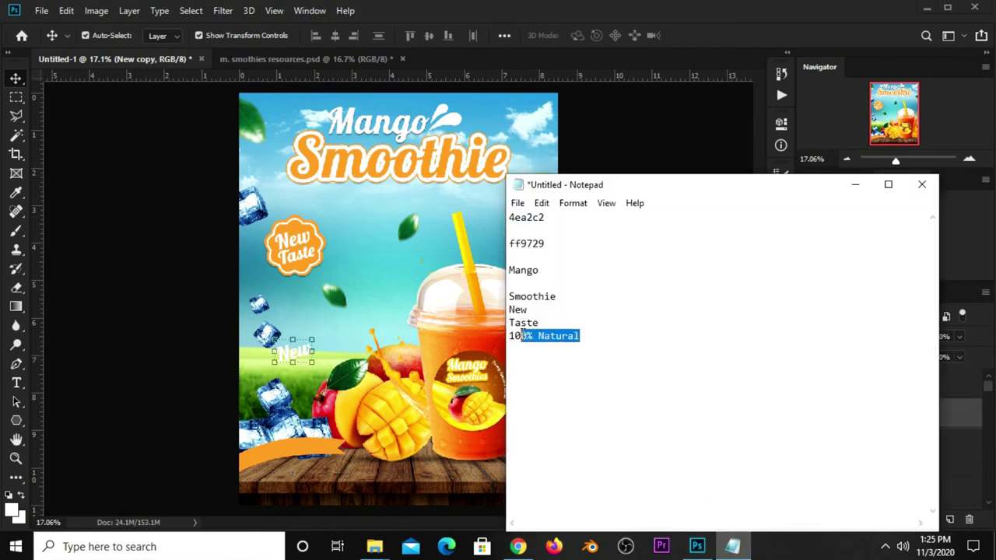
pyautogui.rightClick(511, 334)
pyautogui.click(567, 156)
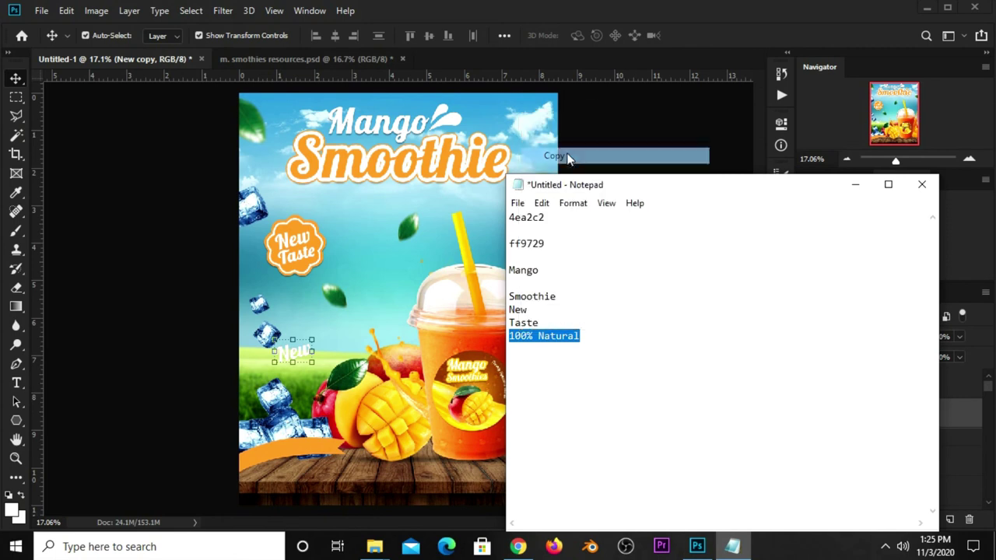
pyautogui.click(695, 35)
# - Replace the duplicated New text with the pasted '100% Natural'
pyautogui.click(16, 383)
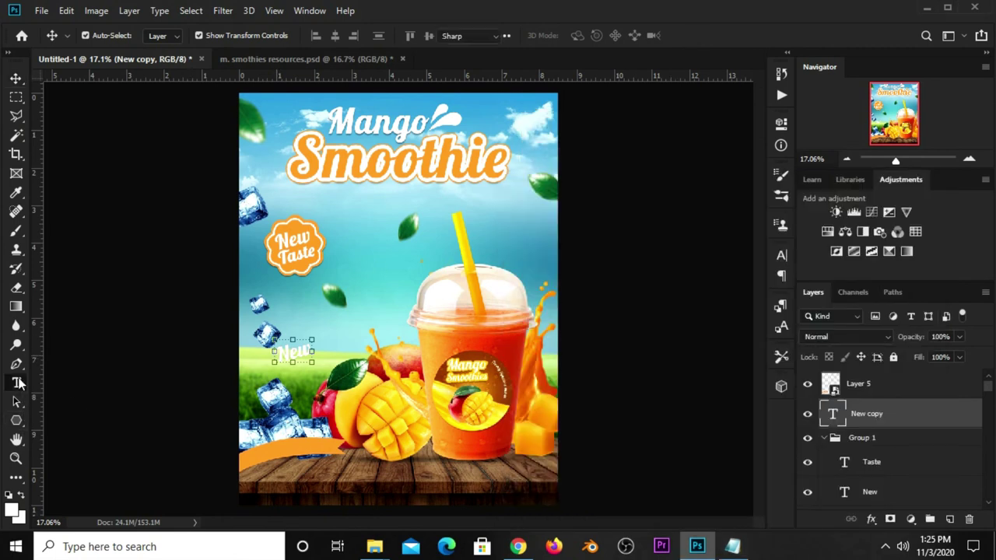
pyautogui.click(48, 383)
pyautogui.doubleClick(289, 351)
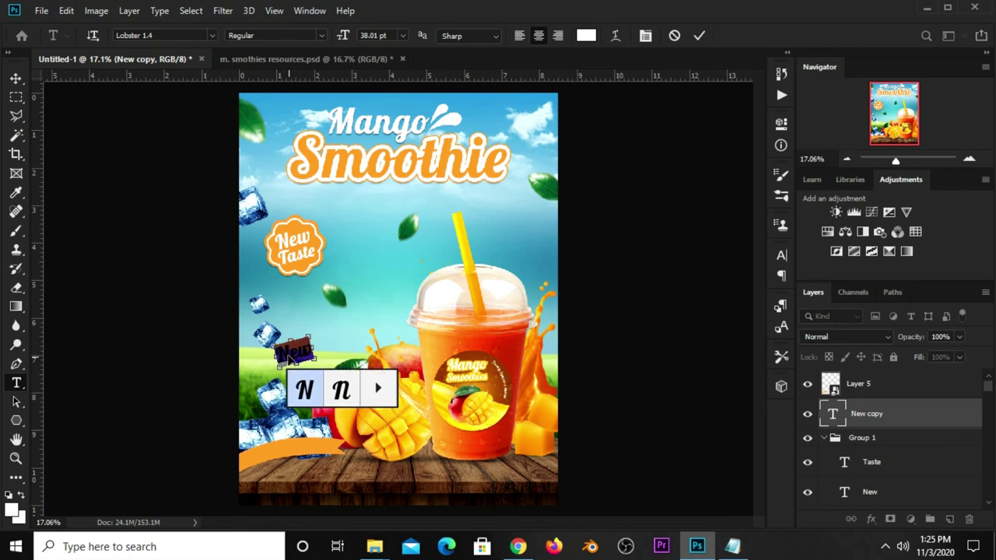
pyautogui.click(289, 366)
pyautogui.hotkey('ctrl', 'v')
pyautogui.click(698, 36)
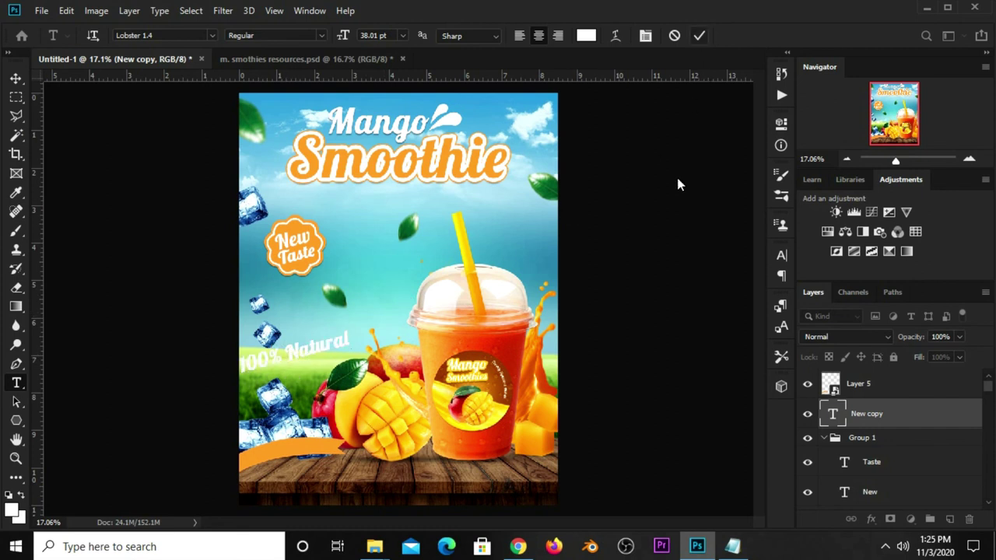
# - Move '100% Natural' onto the orange ribbon above Layer 5 and scale it to about 74%
pyautogui.press('v')
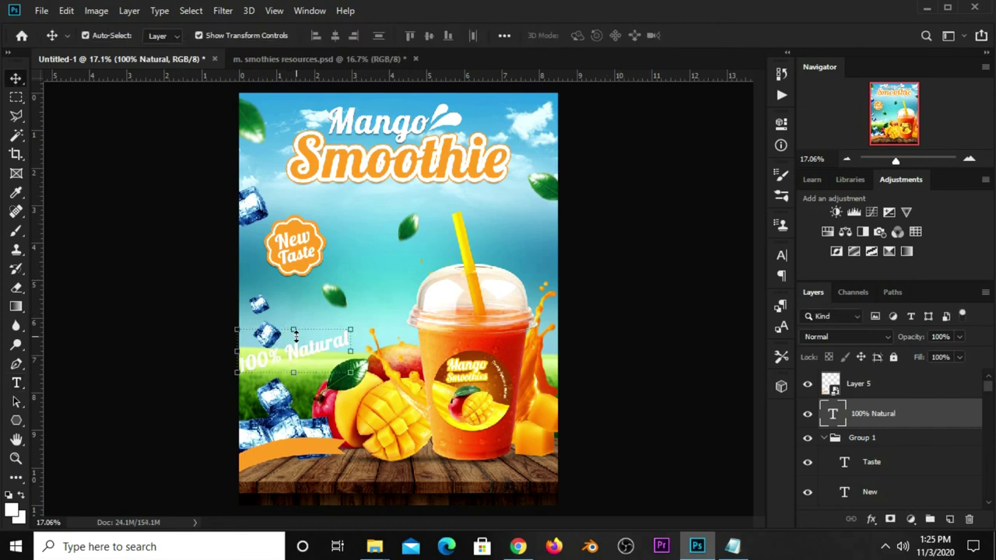
pyautogui.hotkey('ctrl', 't')
pyautogui.moveTo(288, 383)
pyautogui.mouseDown()
pyautogui.moveTo(299, 418)
pyautogui.moveTo(294, 445)
pyautogui.mouseUp()
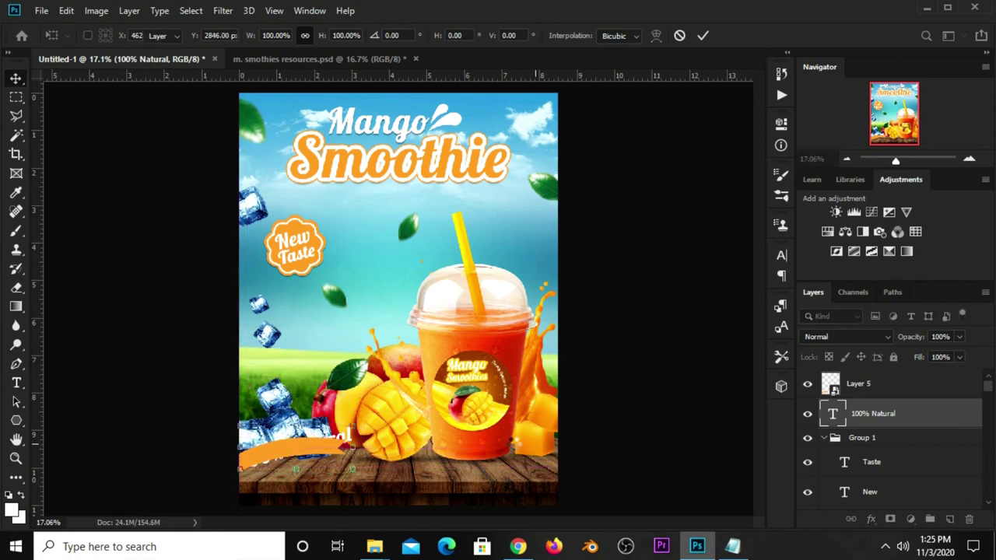
pyautogui.press('Return')
pyautogui.moveTo(871, 413); pyautogui.dragTo(868, 379)
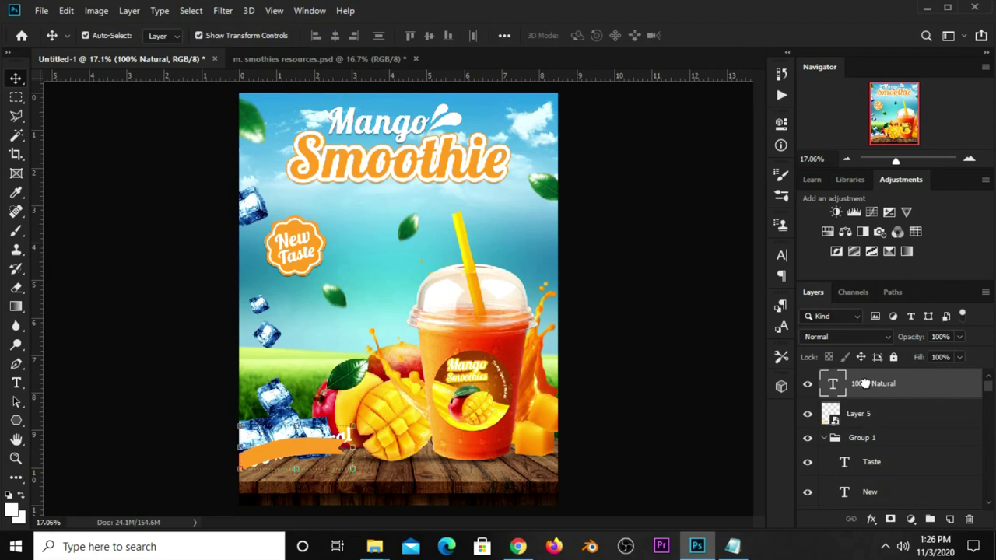
pyautogui.hotkey('ctrl', 't')
pyautogui.moveTo(354, 424)
pyautogui.mouseDown()
pyautogui.moveTo(322, 440)
pyautogui.moveTo(336, 430)
pyautogui.mouseUp()
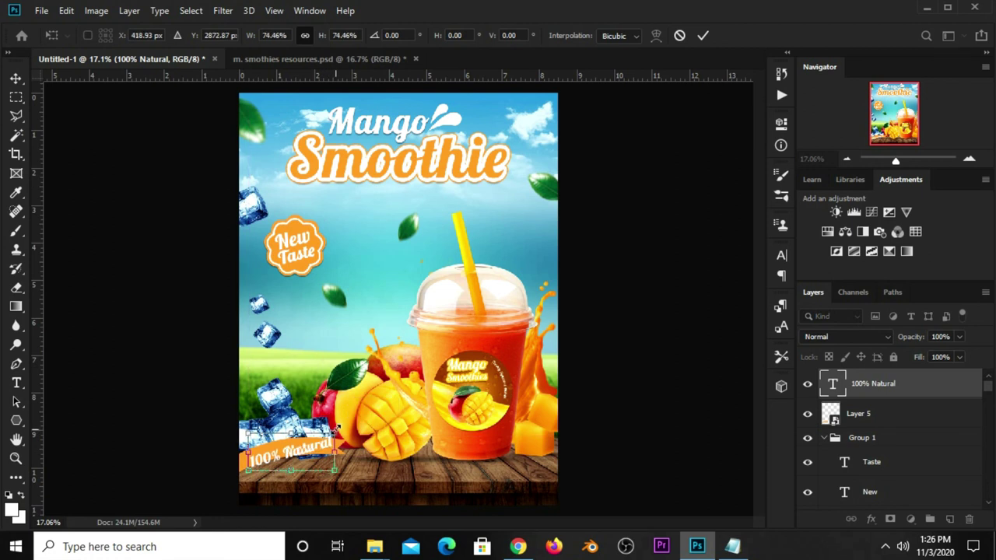
pyautogui.press('Return')
# - Convert '100% Natural' to a smart object and warp it with an Arc, bend 10%
pyautogui.rightClick(859, 386)
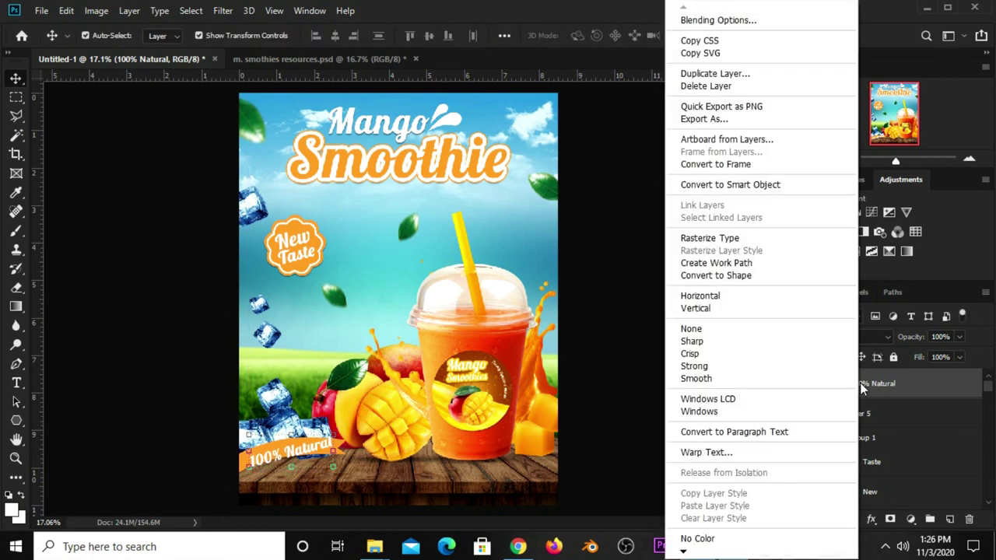
pyautogui.click(709, 186)
pyautogui.hotkey('ctrl', 't')
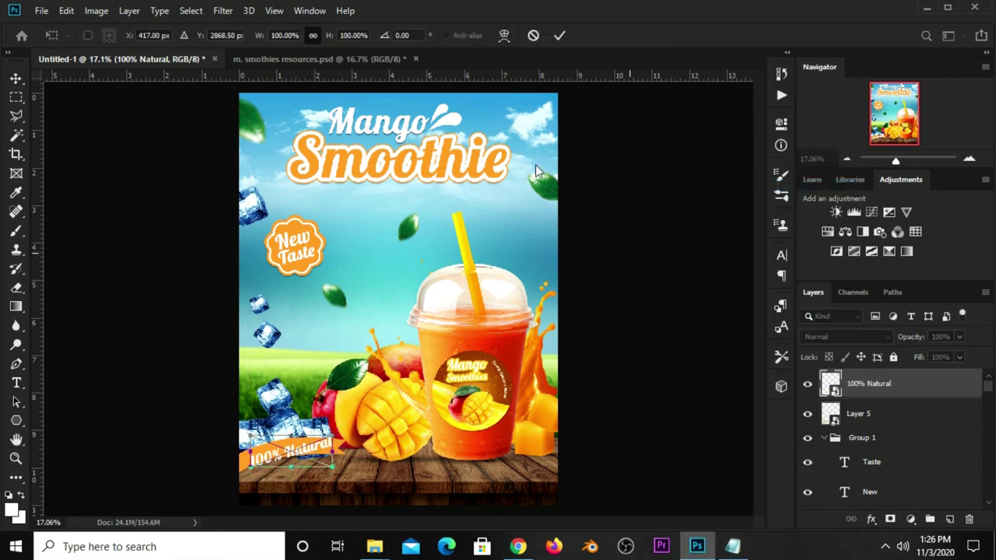
pyautogui.click(503, 36)
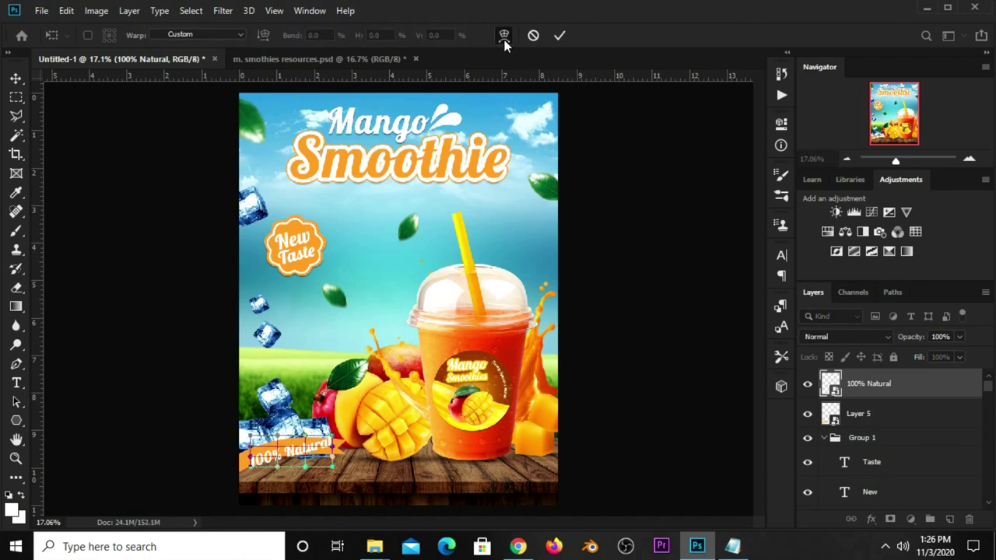
pyautogui.click(208, 34)
pyautogui.click(178, 92)
pyautogui.click(322, 35)
pyautogui.write('10')
pyautogui.press('Return')
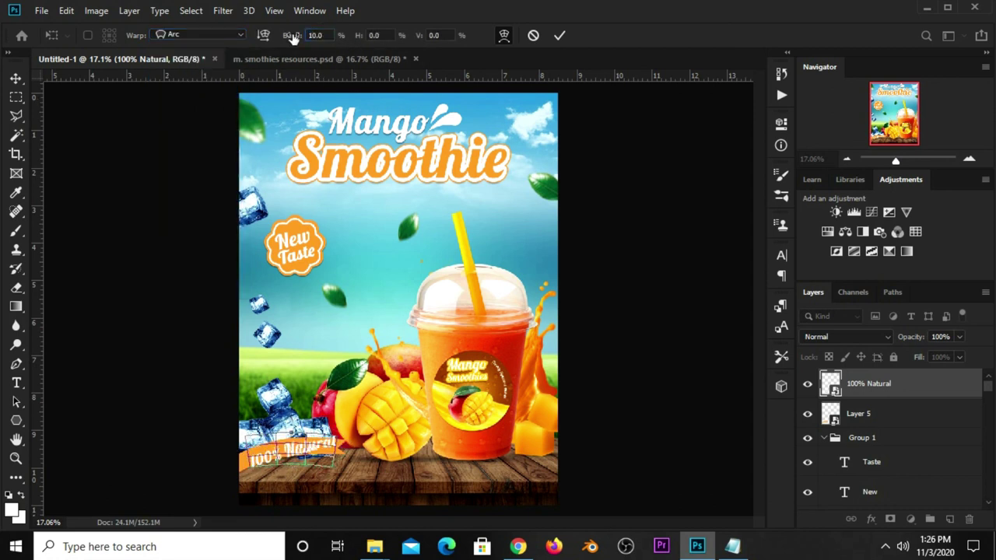
pyautogui.click(560, 34)
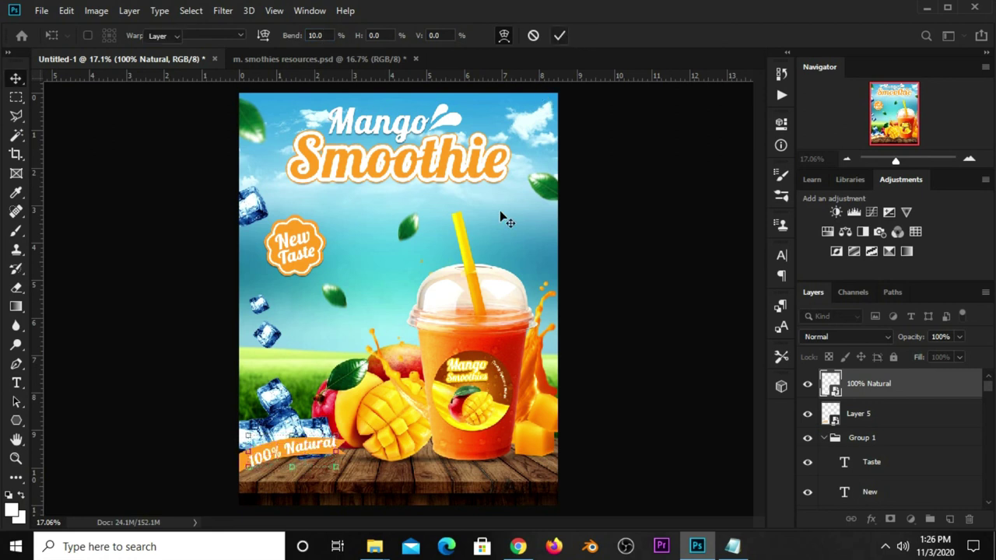
# - Tilt the text about 1.7° along the ribbon, then deselect the layer
pyautogui.hotkey('ctrl', 't')
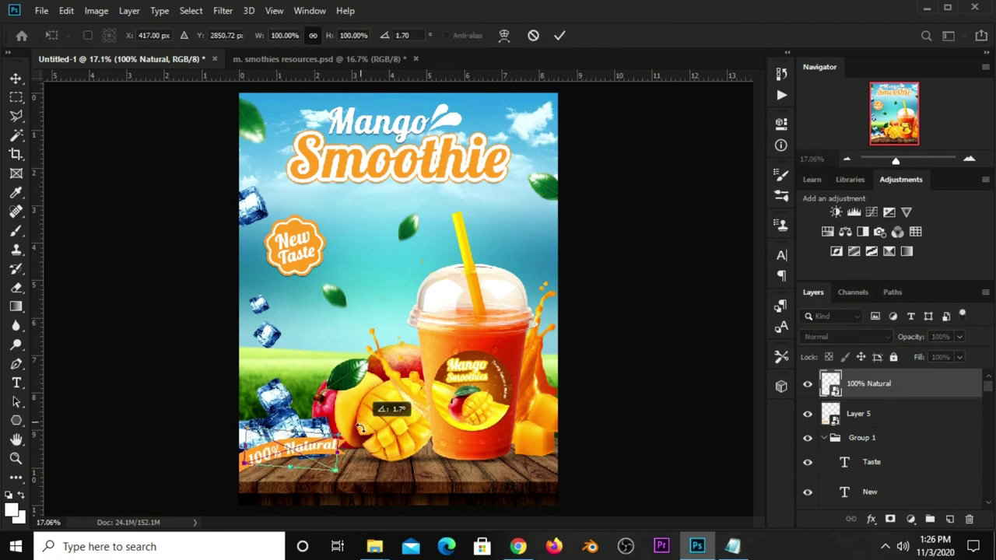
pyautogui.press('Escape')
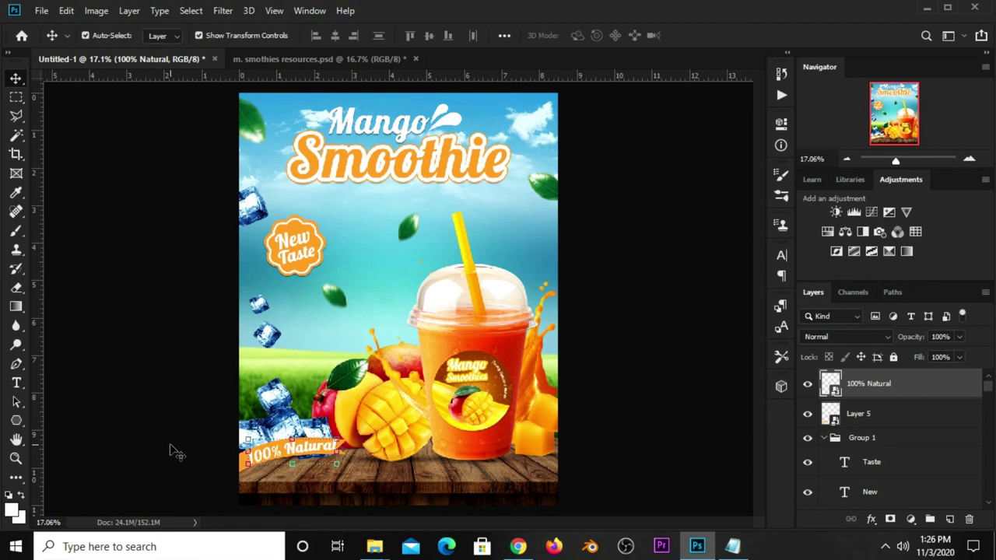
pyautogui.click(170, 448)
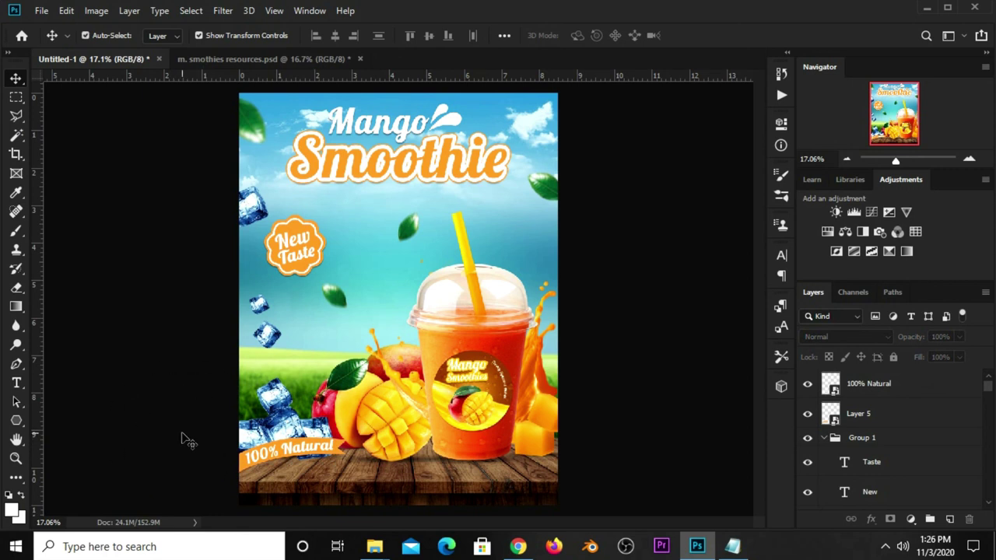
# - Select the faint 68%-opacity Layer 2 overlay by clicking it on the canvas
pyautogui.scroll(1, 194, 443)
pyautogui.hotkey('ctrl', '+')
pyautogui.hotkey('ctrl', '-')
pyautogui.press('ctrl')
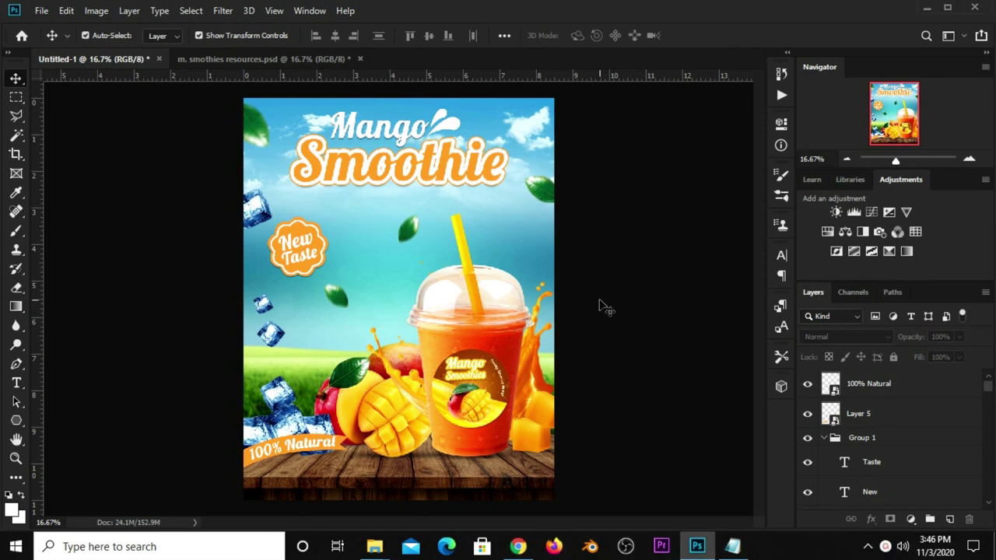
pyautogui.scroll(1, 606, 307)
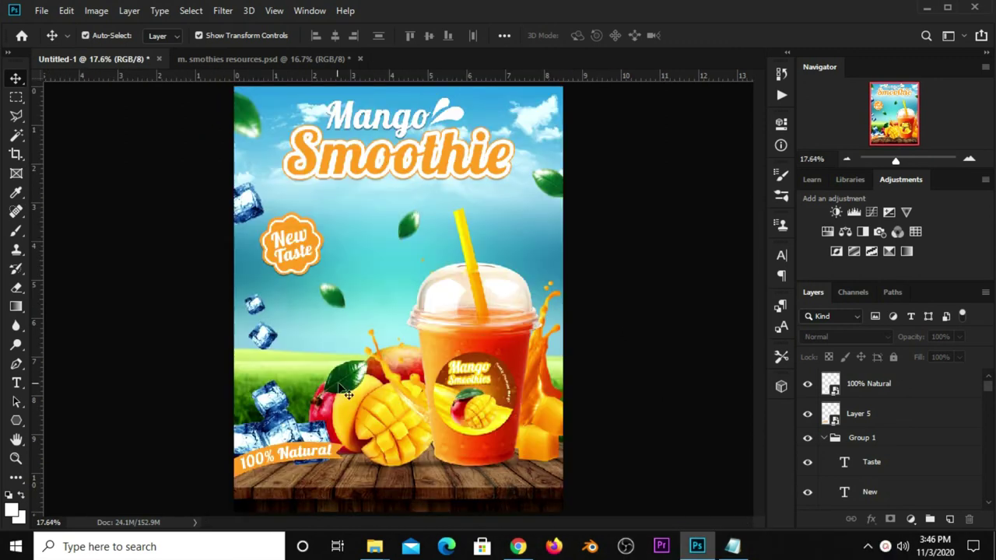
pyautogui.click(300, 386)
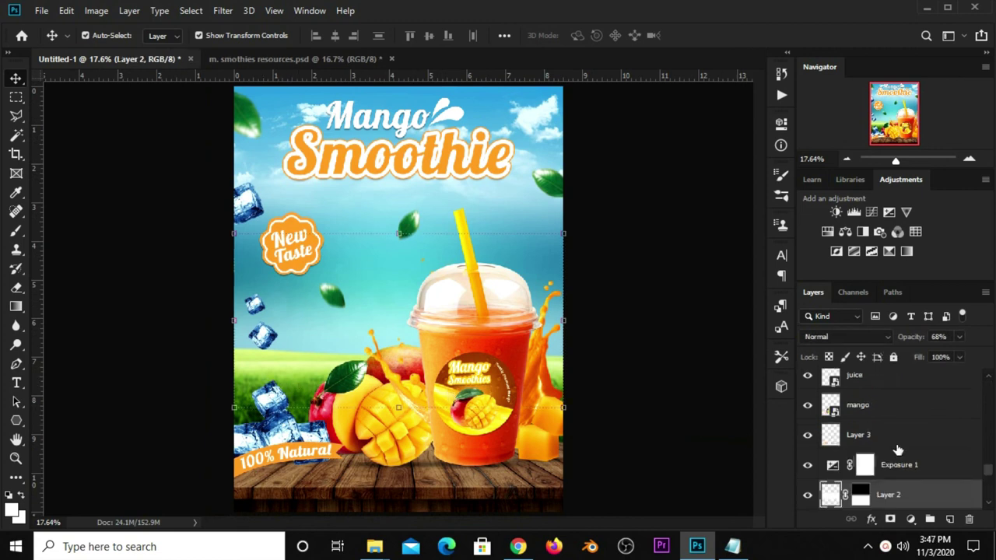
# - Hide Layer 2 and add a layer mask to the grass layer
pyautogui.scroll(-2, 898, 449)
pyautogui.scroll(-1, 898, 449)
pyautogui.click(809, 408)
pyautogui.scroll(-2, 883, 424)
pyautogui.scroll(-2, 883, 424)
pyautogui.scroll(-1, 883, 424)
pyautogui.click(868, 411)
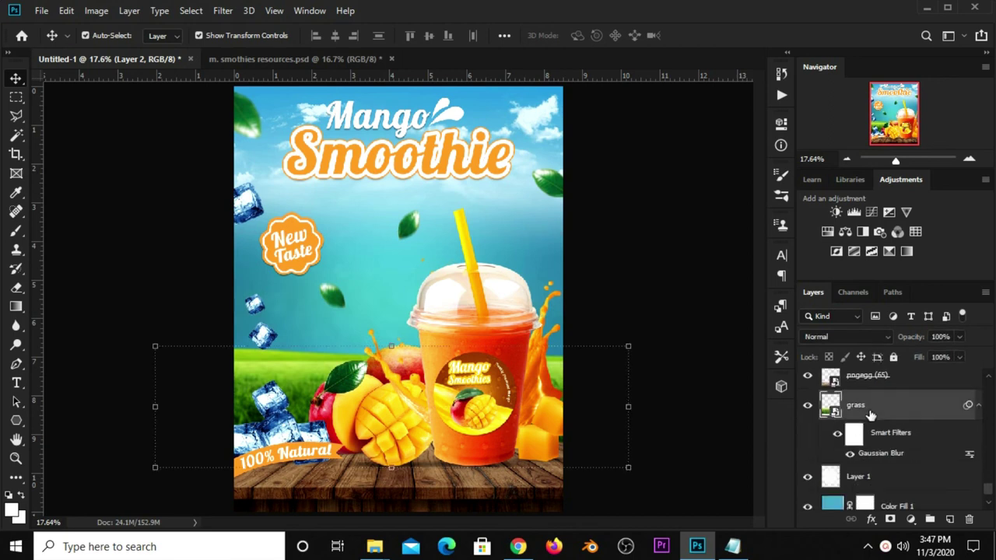
pyautogui.click(889, 519)
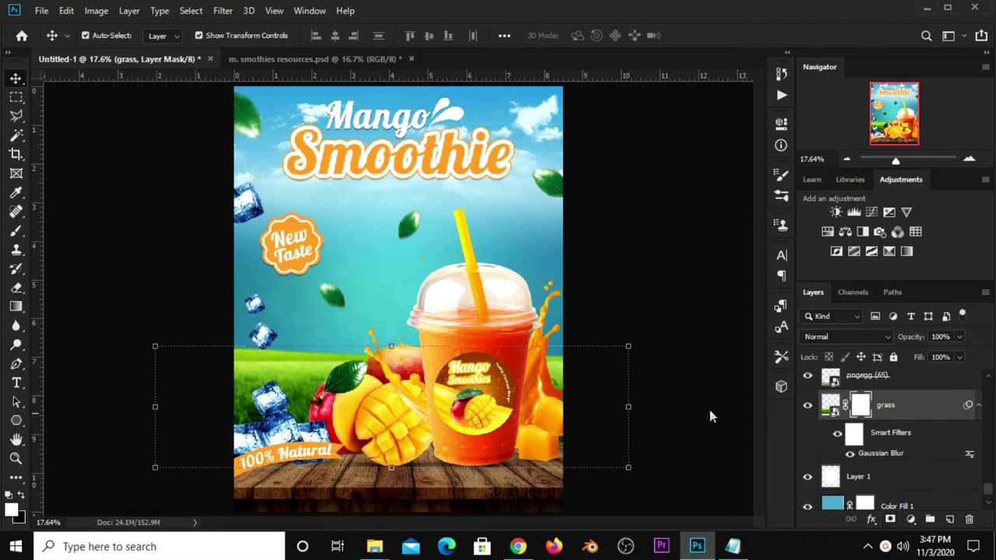
# - Fade the grass mask's top edge with a black Foreground to Transparent gradient
pyautogui.click(17, 309)
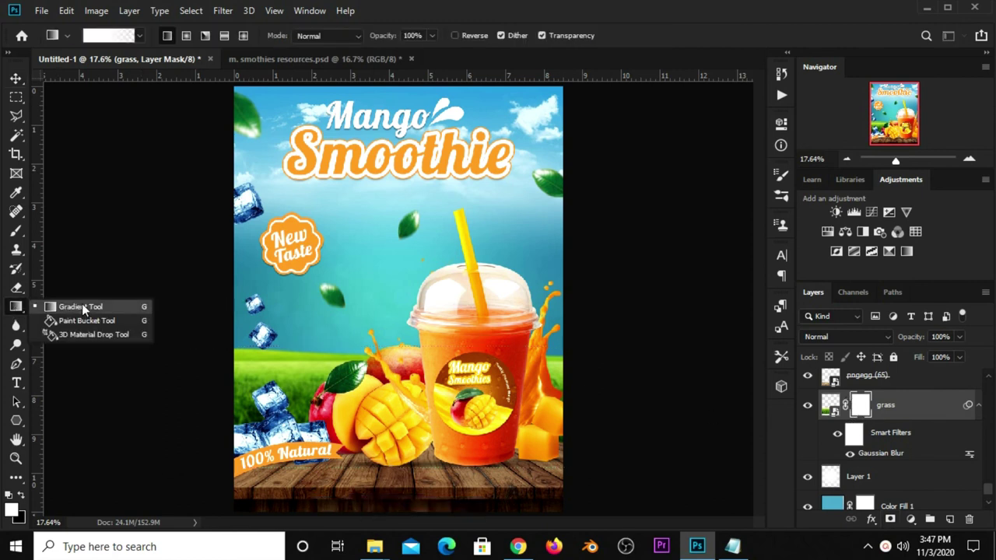
pyautogui.click(83, 308)
pyautogui.click(114, 38)
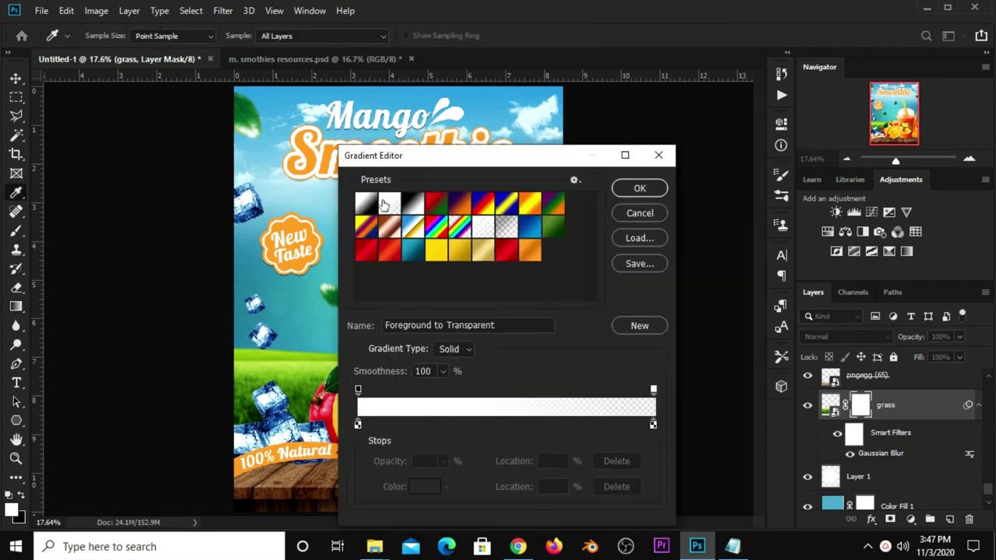
pyautogui.click(658, 155)
pyautogui.click(23, 498)
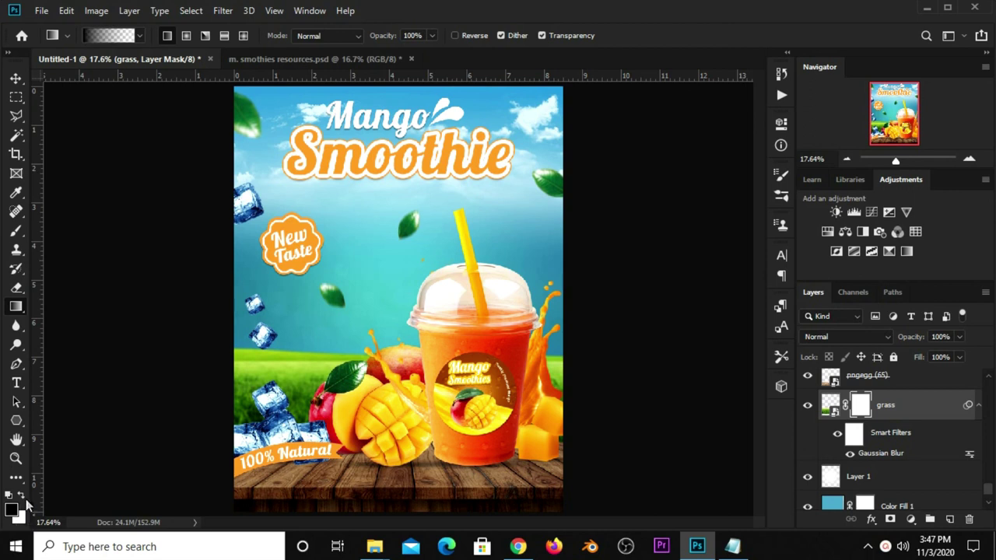
pyautogui.click(127, 39)
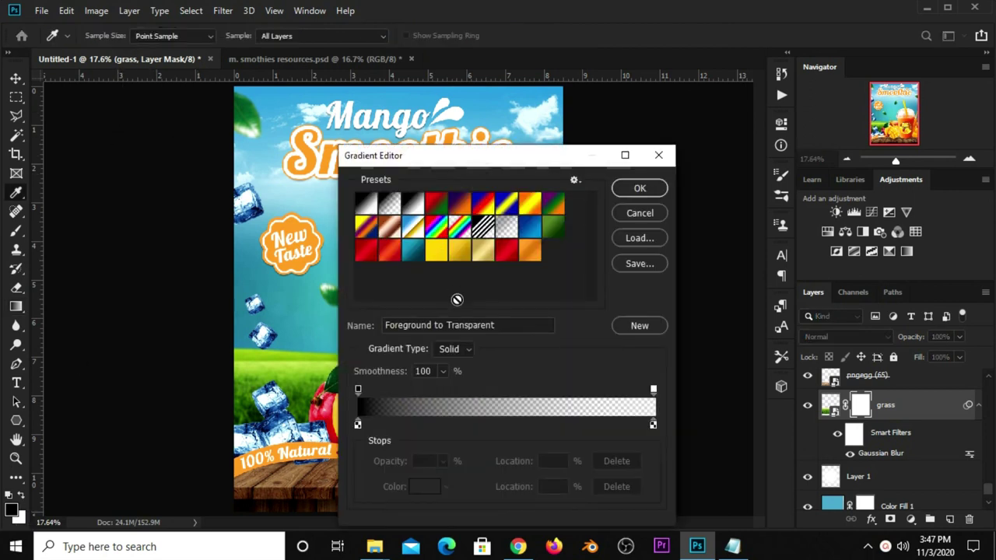
pyautogui.click(505, 325)
pyautogui.click(638, 188)
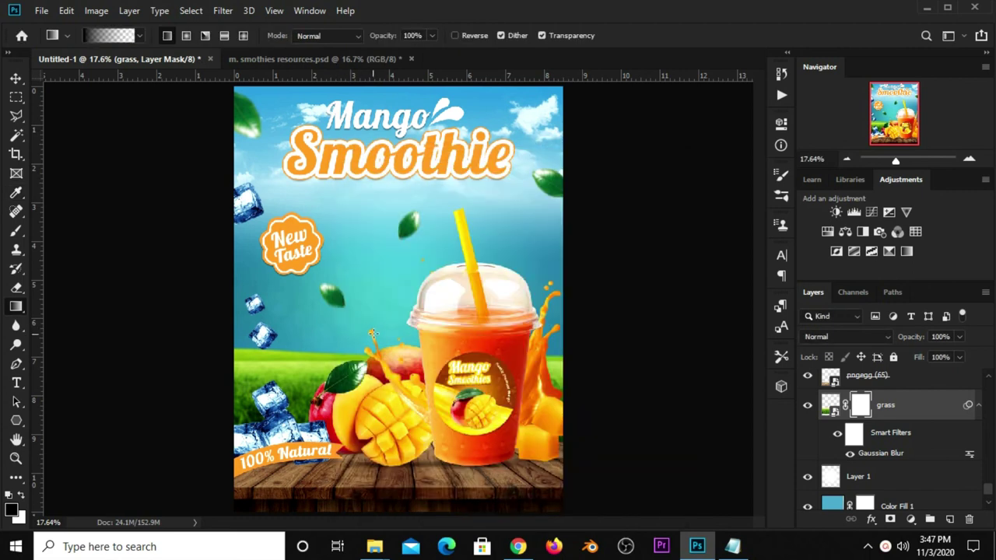
pyautogui.moveTo(361, 355)
pyautogui.mouseDown()
pyautogui.moveTo(362, 334)
pyautogui.moveTo(362, 367)
pyautogui.mouseUp()
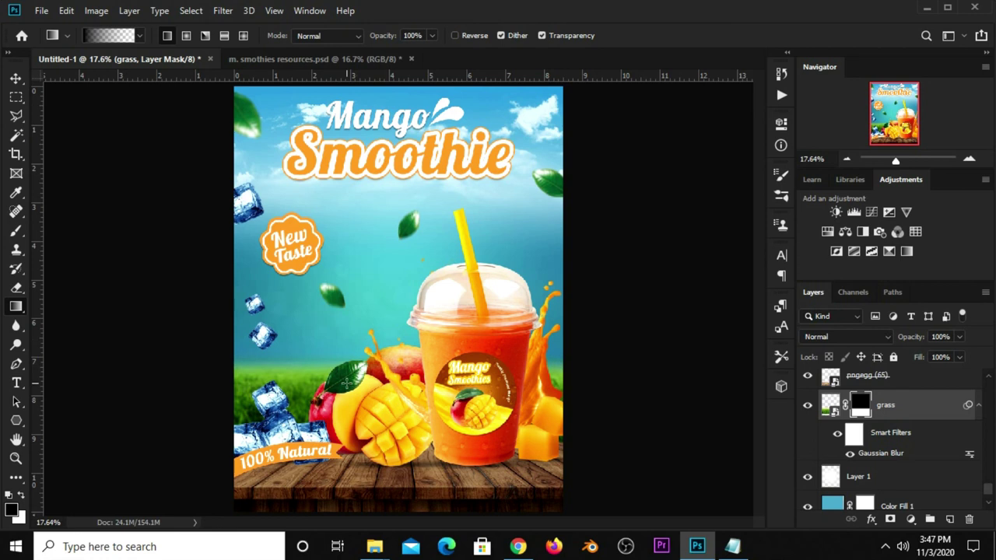
pyautogui.press('v')
pyautogui.scroll(3, 883, 409)
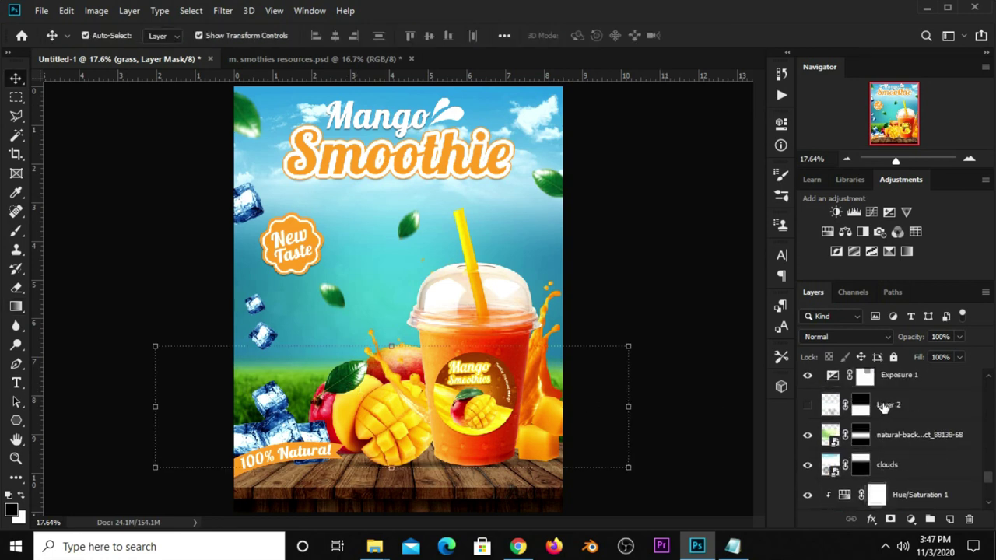
# - Show Layer 2 again and nudge it slightly lower across the poster's middle
pyautogui.click(806, 406)
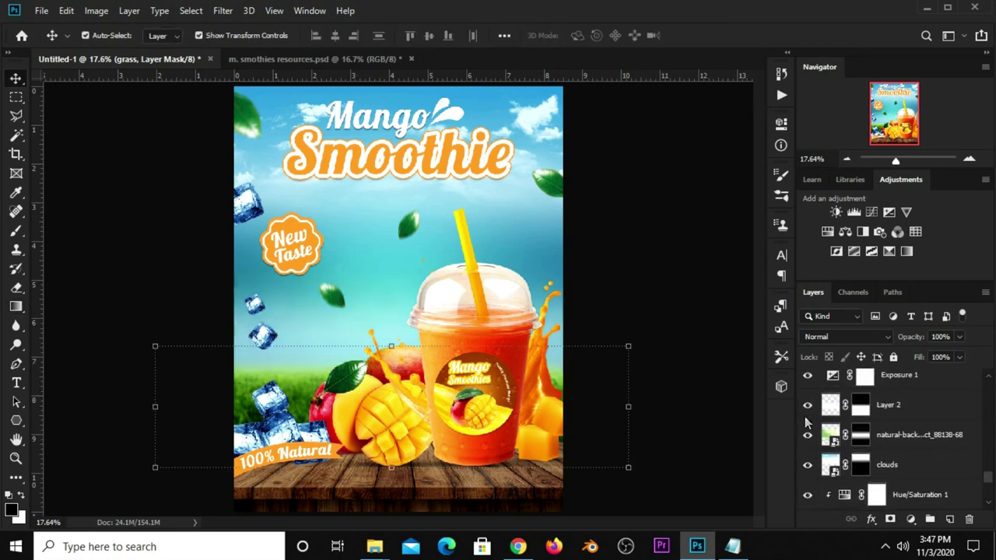
pyautogui.click(903, 417)
pyautogui.press('6')
pyautogui.press('8')
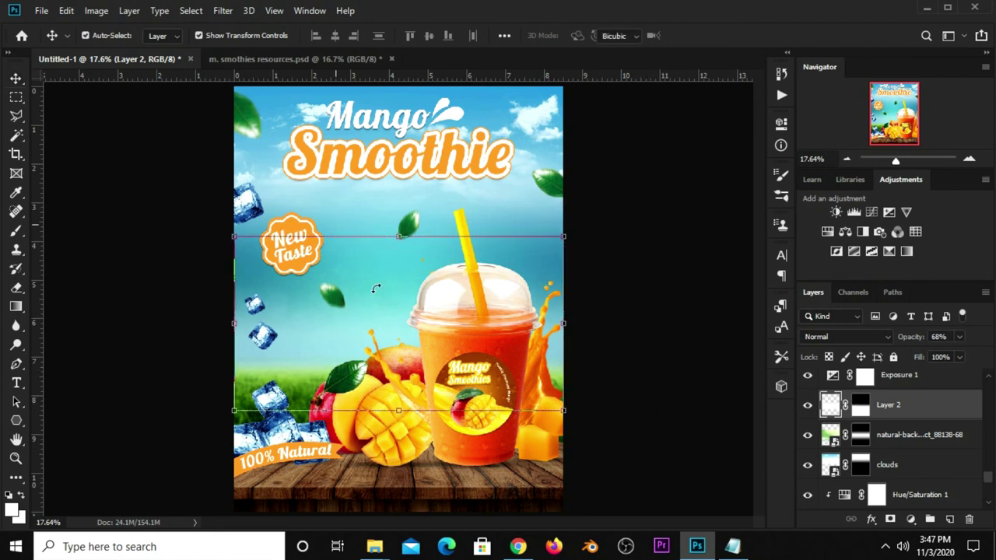
pyautogui.hotkey('ctrl', 't')
pyautogui.moveTo(375, 293); pyautogui.dragTo(375, 298)
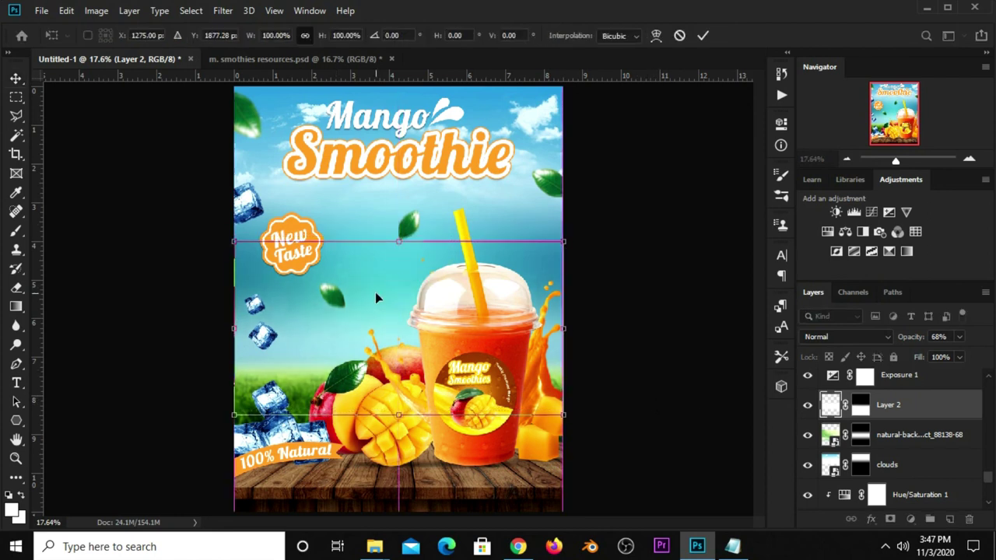
pyautogui.press('Return')
pyautogui.click(620, 296)
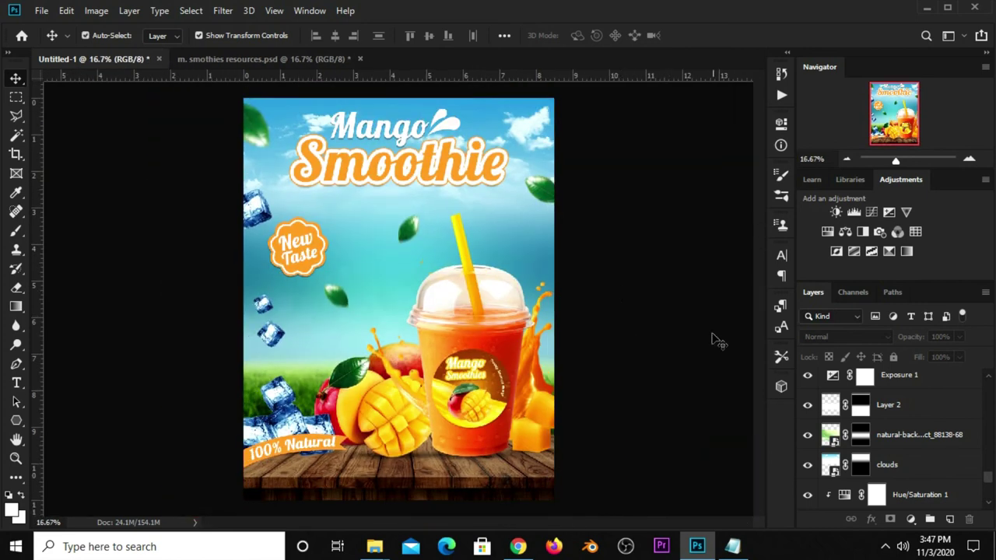
# - Stamp all visible layers into a new merged Layer 6 with Ctrl+Alt+Shift+E
pyautogui.scroll(-5, 933, 428)
pyautogui.scroll(-3, 926, 396)
pyautogui.scroll(5, 926, 396)
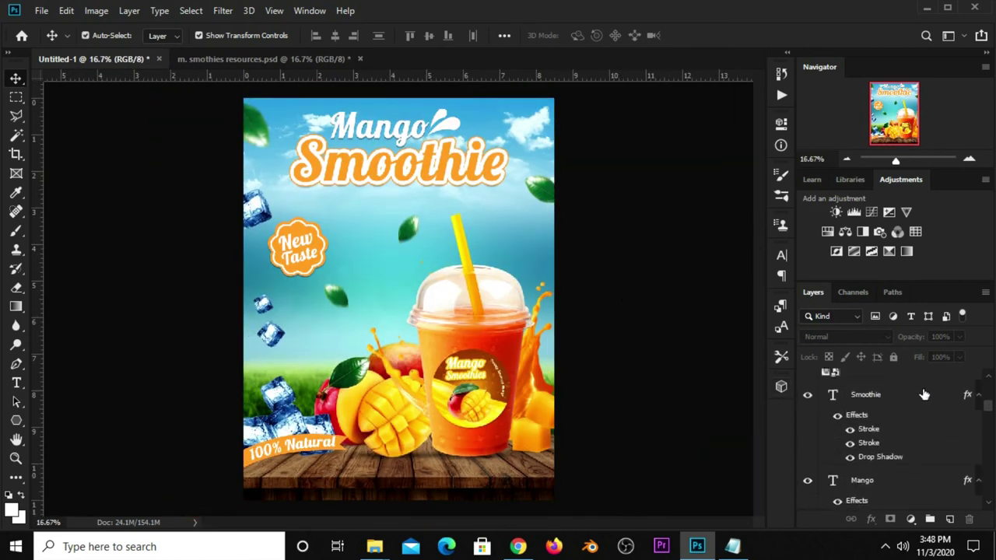
pyautogui.scroll(5, 924, 394)
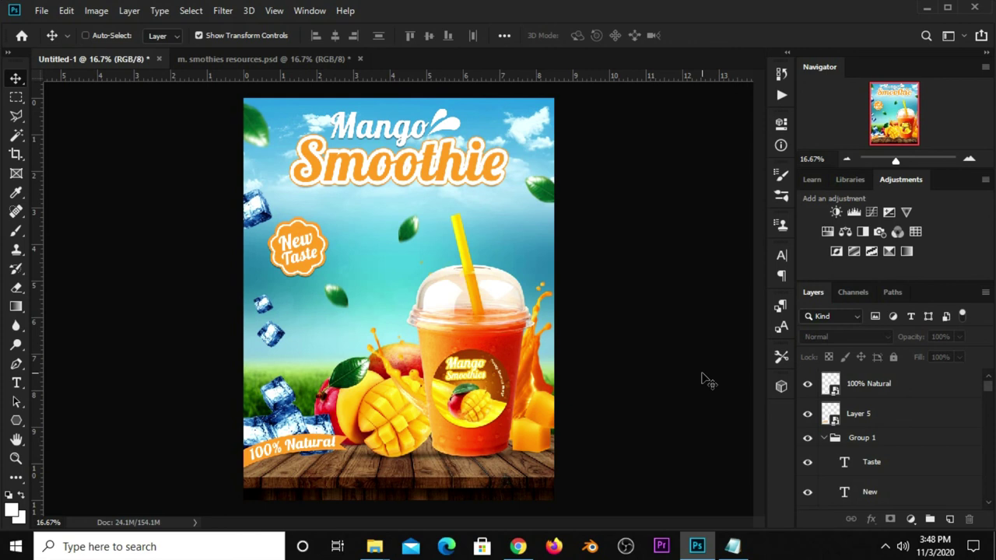
pyautogui.hotkey('ctrl', 'alt', 'shift', 'e')
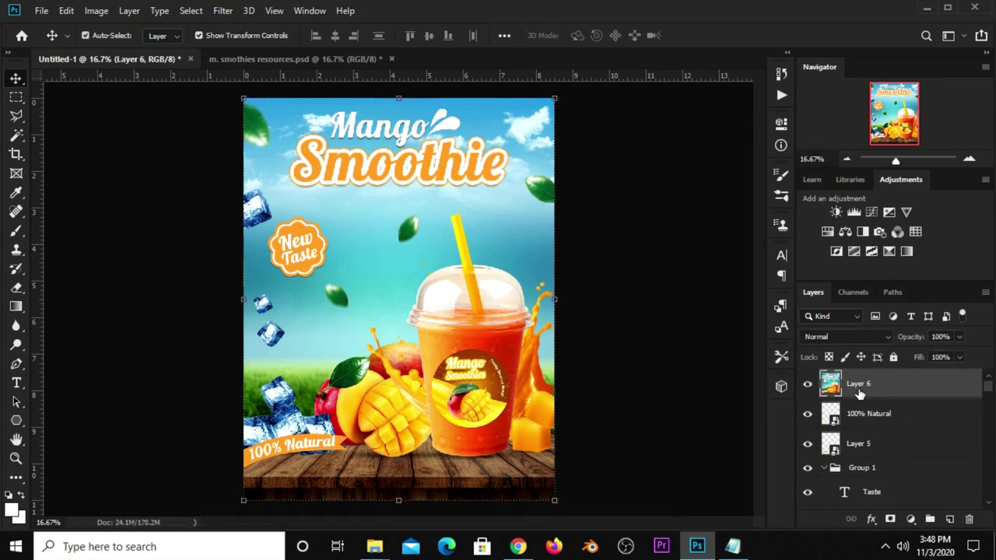
# - Open the Camera Raw Filter on Layer 6 and set exposure -0.40 and contrast -14
pyautogui.click(223, 13)
pyautogui.moveTo(231, 177)
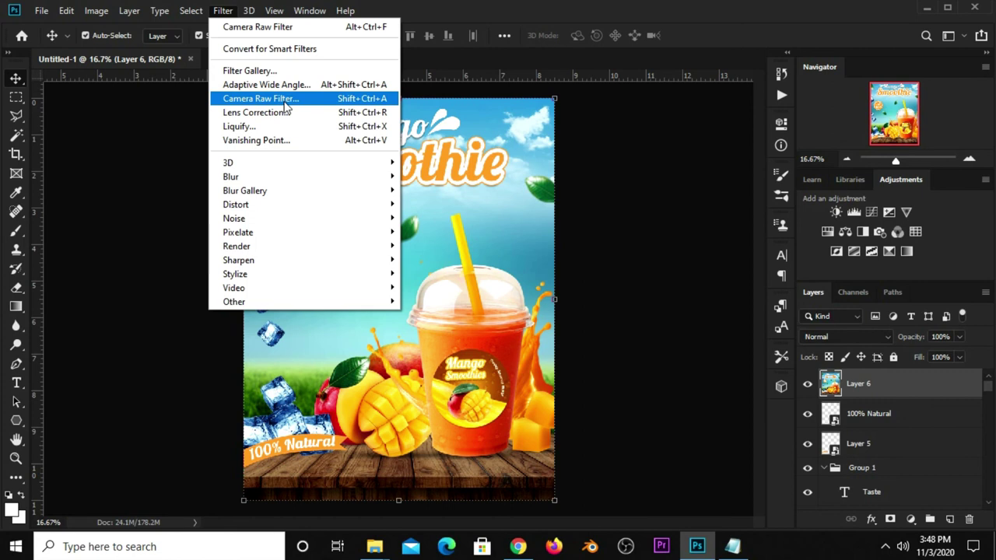
pyautogui.click(287, 107)
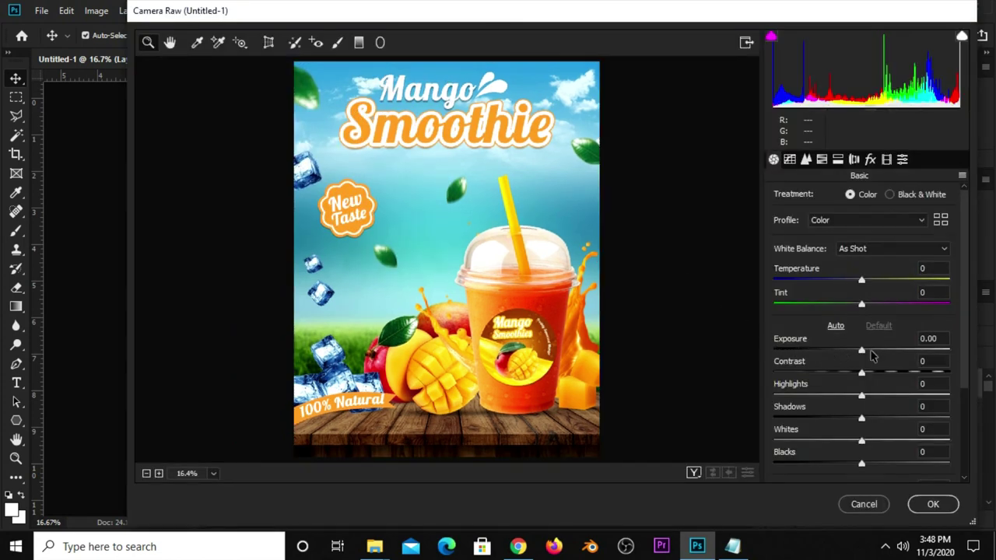
pyautogui.moveTo(866, 355); pyautogui.dragTo(851, 378)
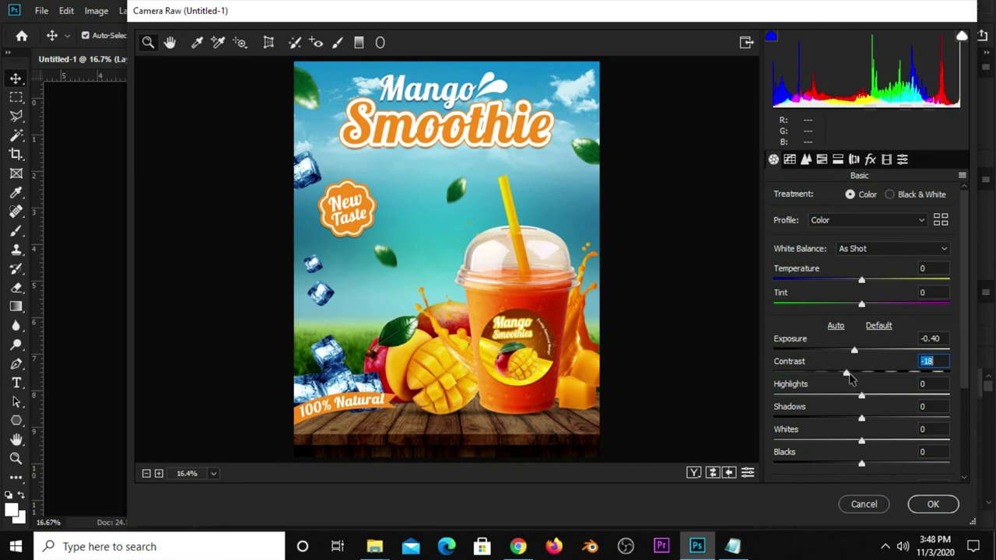
pyautogui.moveTo(851, 379); pyautogui.dragTo(869, 396)
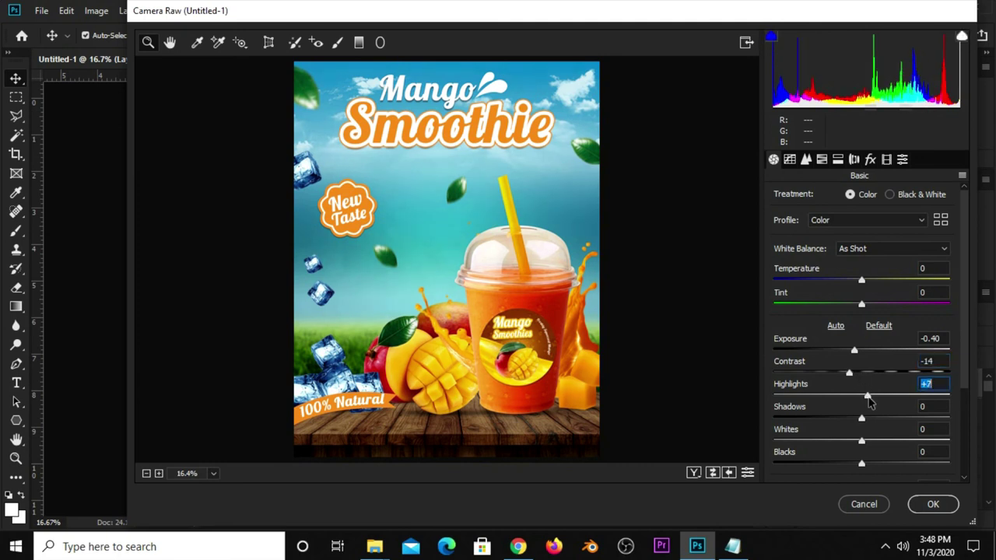
# - Set highlights +7, shadows -34, whites +42 and blacks -12, then apply the grade
pyautogui.moveTo(862, 420); pyautogui.dragTo(832, 420)
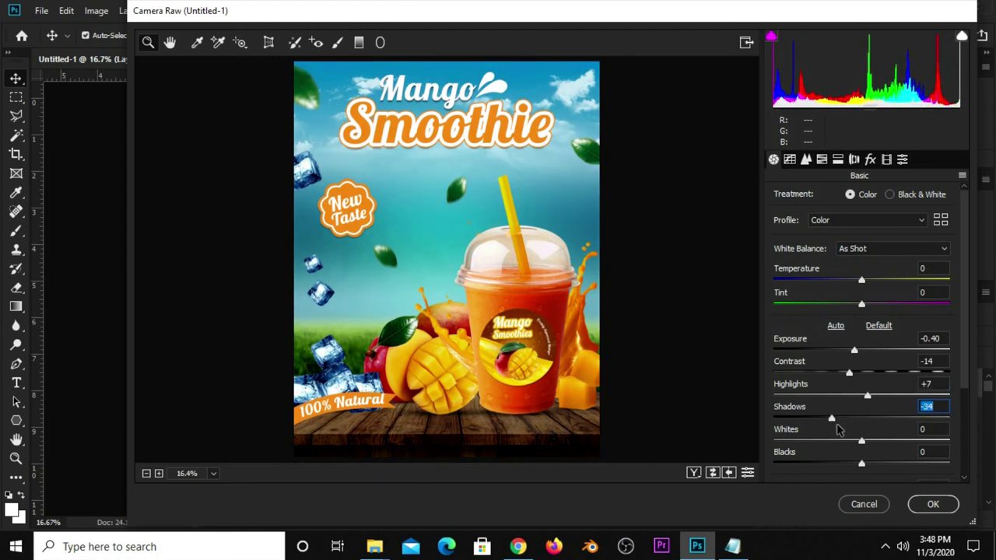
pyautogui.moveTo(861, 441); pyautogui.dragTo(901, 444)
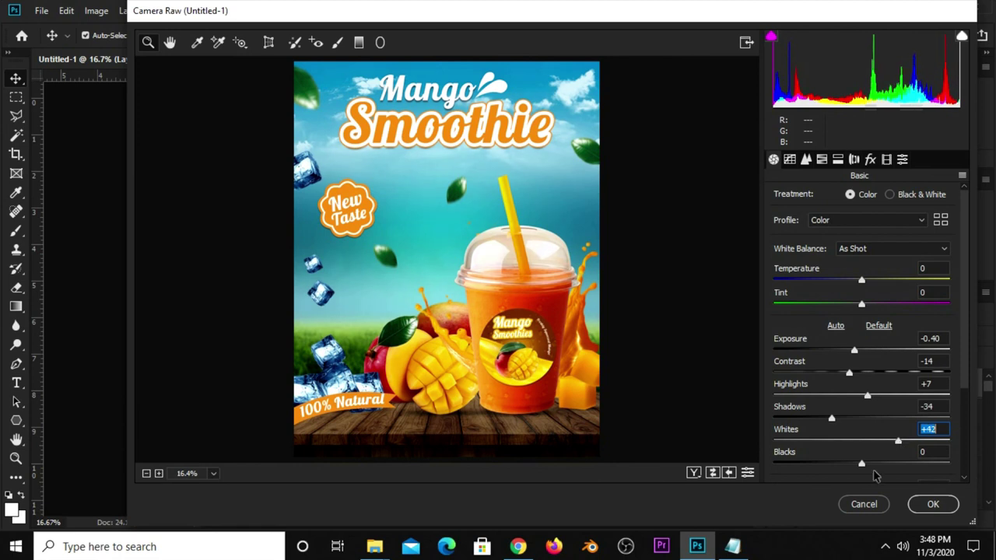
pyautogui.moveTo(862, 465); pyautogui.dragTo(852, 462)
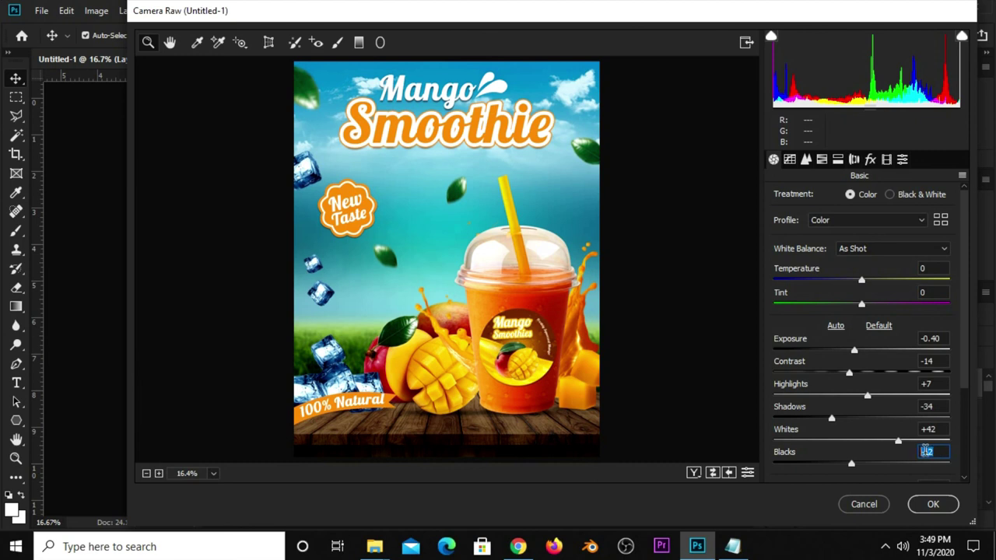
pyautogui.click(936, 428)
pyautogui.click(938, 406)
pyautogui.click(939, 384)
pyautogui.click(930, 359)
pyautogui.click(931, 339)
pyautogui.click(931, 503)
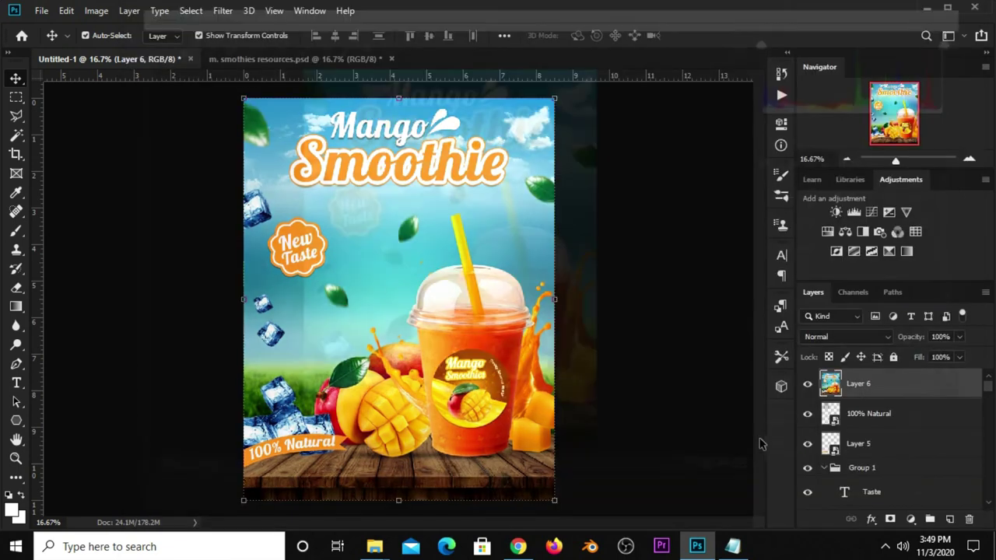
pyautogui.click(808, 384)
pyautogui.click(808, 384)
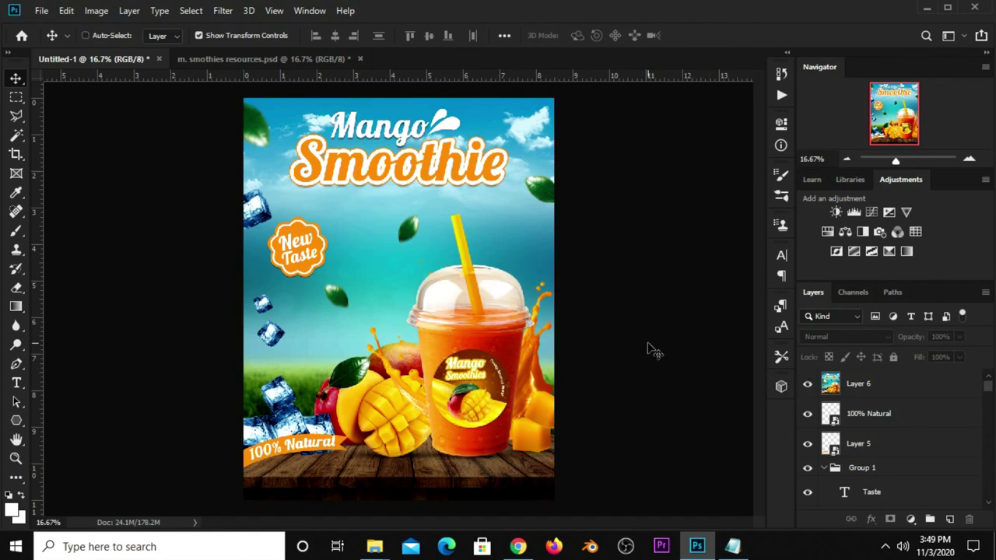
pyautogui.hotkey('ctrl', '+')
pyautogui.hotkey('ctrl', '-')
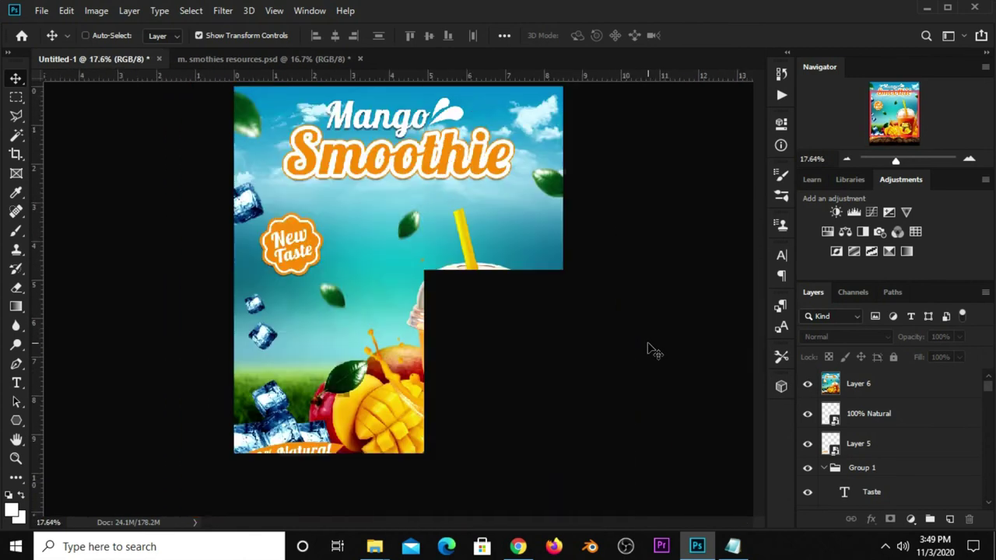
pyautogui.press('ctrl')
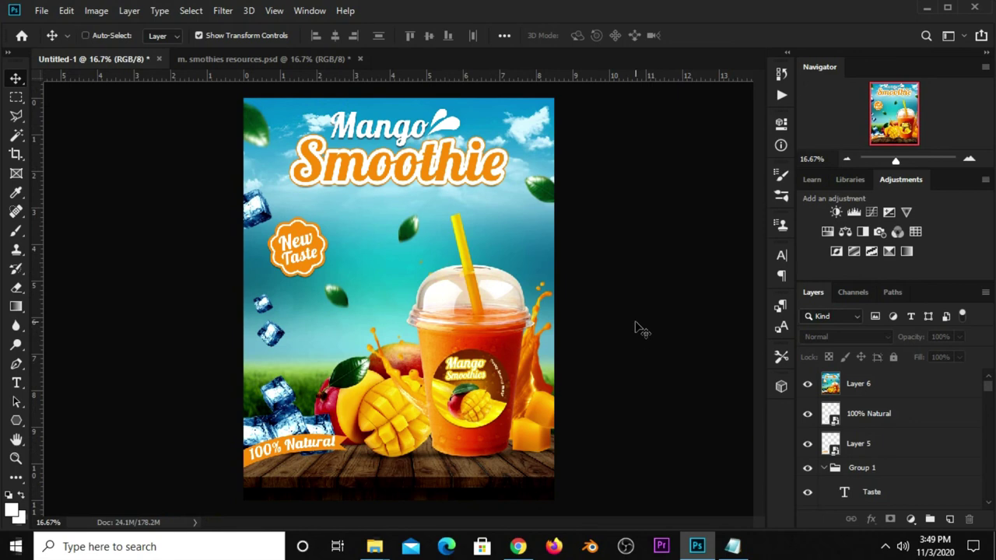